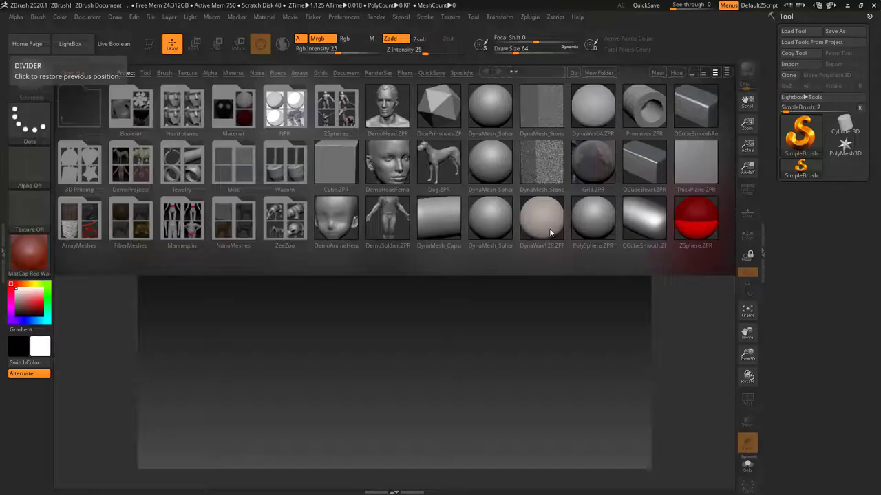
# Step: Load the DynaWax128 sphere project and turn off the perspective view
pyautogui.doubleClick(548, 227)
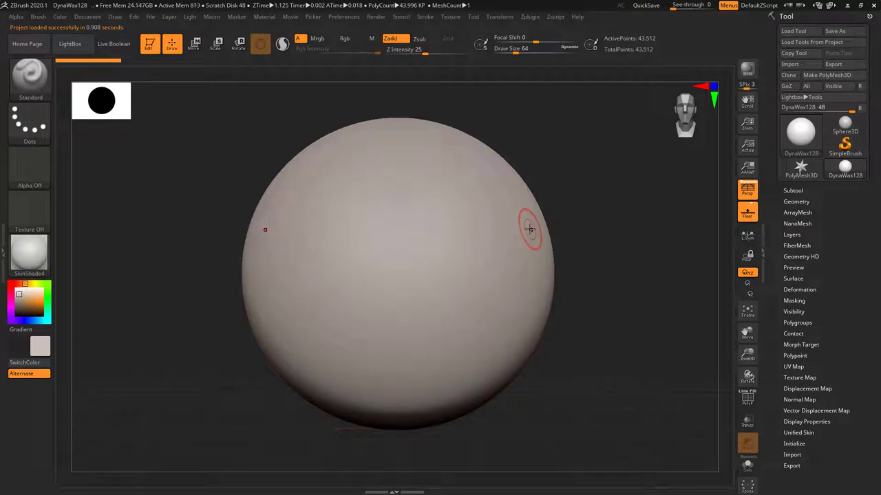
pyautogui.click(749, 194)
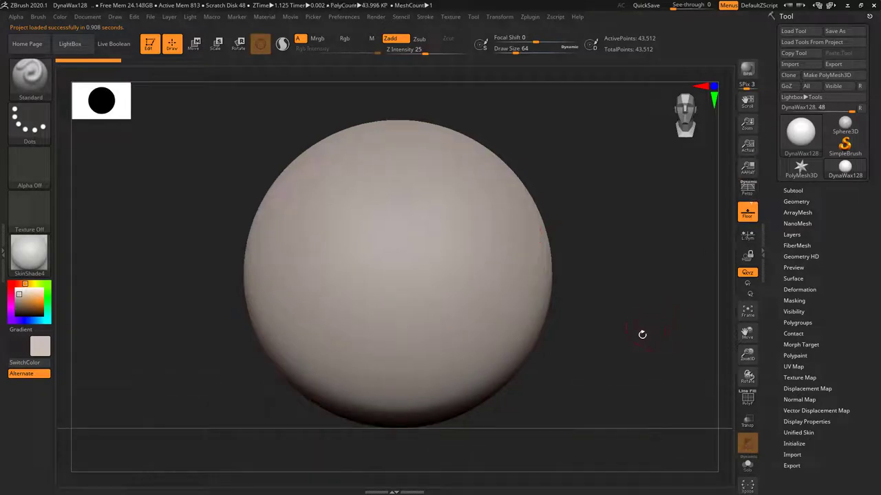
pyautogui.moveTo(596, 329)
pyautogui.keyDown('alt'); pyautogui.mouseDown()
pyautogui.moveTo(595, 279)
pyautogui.moveTo(618, 314)
pyautogui.moveTo(615, 308)
pyautogui.moveTo(646, 308)
pyautogui.mouseUp(); pyautogui.keyUp('alt')
# Step: With the Move brush at draw size 460, pull the sphere into a heart-like front silhouette with wide upper sides and a narrow base
pyautogui.press('b')
pyautogui.press('m')
pyautogui.press('v')
pyautogui.press('space')
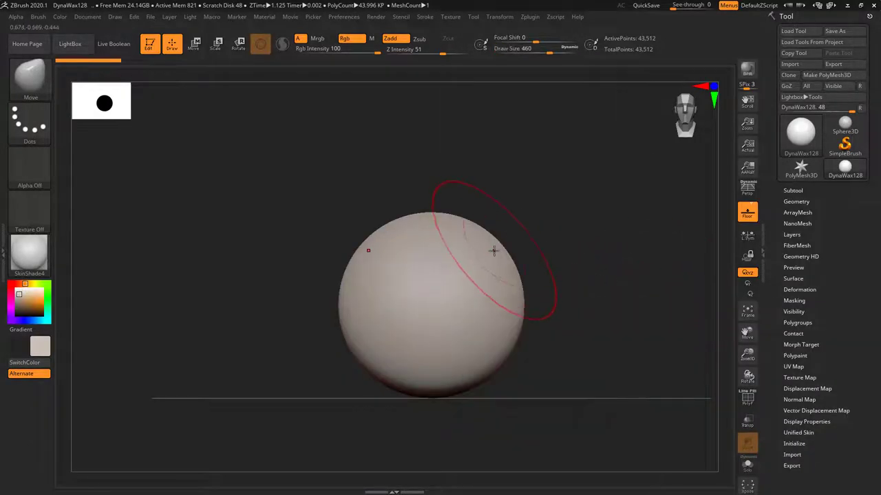
pyautogui.moveTo(493, 252); pyautogui.dragTo(527, 198)
pyautogui.moveTo(521, 269); pyautogui.dragTo(539, 261)
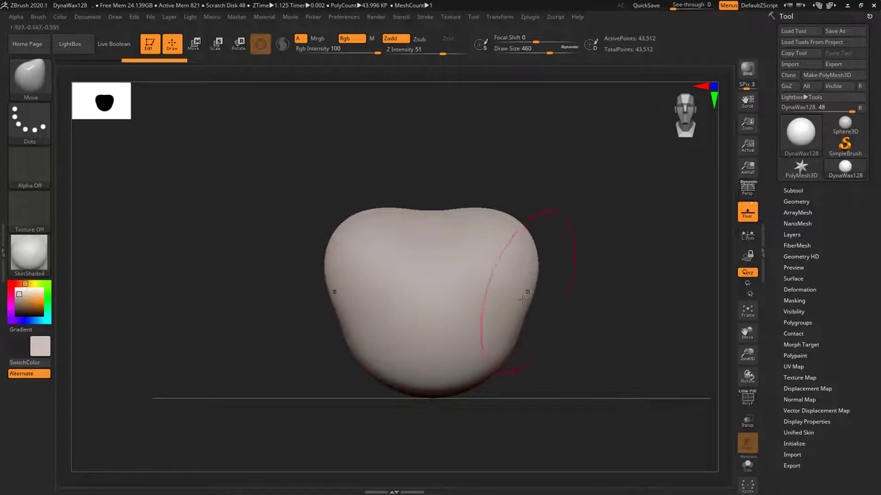
pyautogui.moveTo(527, 294); pyautogui.dragTo(534, 300)
pyautogui.moveTo(490, 377); pyautogui.dragTo(450, 395)
pyautogui.moveTo(503, 341); pyautogui.dragTo(512, 347)
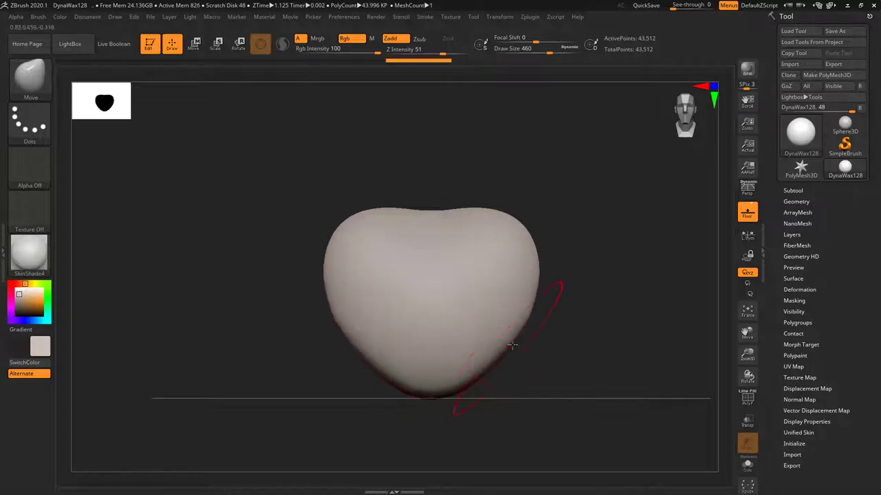
pyautogui.moveTo(472, 231)
pyautogui.mouseDown()
pyautogui.moveTo(473, 220)
pyautogui.moveTo(534, 239)
pyautogui.mouseUp()
# Step: Scale the form narrower along its front-to-back depth in side view, then return to brush drawing mode
pyautogui.moveTo(597, 248)
pyautogui.mouseDown()
pyautogui.moveTo(638, 346)
pyautogui.moveTo(630, 401)
pyautogui.moveTo(537, 388)
pyautogui.mouseUp()
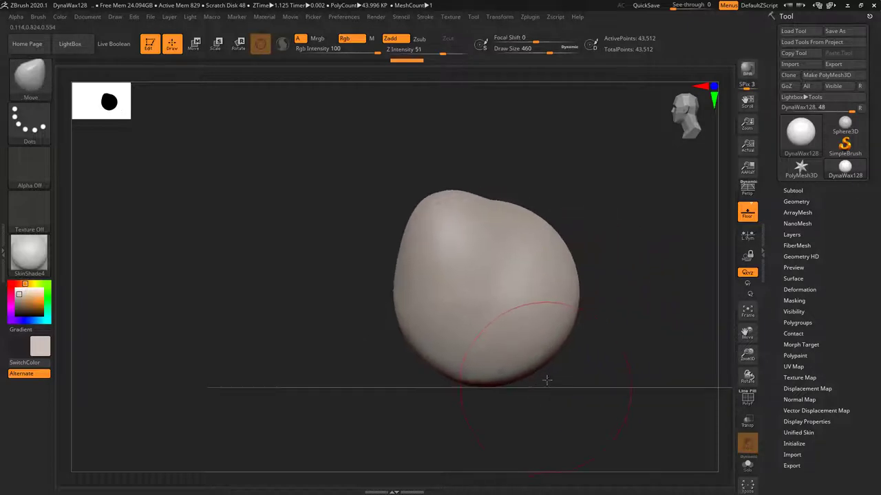
pyautogui.press('r')
pyautogui.moveTo(455, 292); pyautogui.dragTo(466, 292)
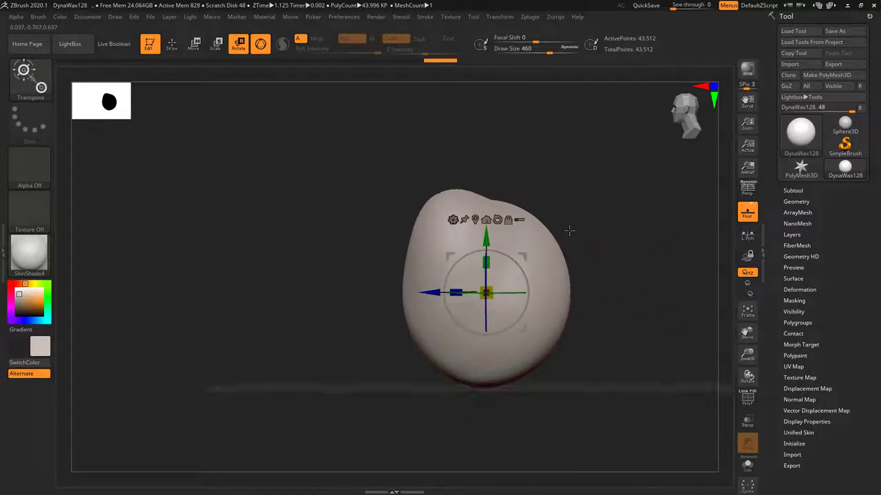
pyautogui.press('q')
# Step: Reshape the upper back and the sides of the form with the Move brush
pyautogui.moveTo(545, 220); pyautogui.dragTo(522, 244)
pyautogui.moveTo(601, 317)
pyautogui.mouseDown()
pyautogui.moveTo(598, 271)
pyautogui.moveTo(578, 271)
pyautogui.mouseUp()
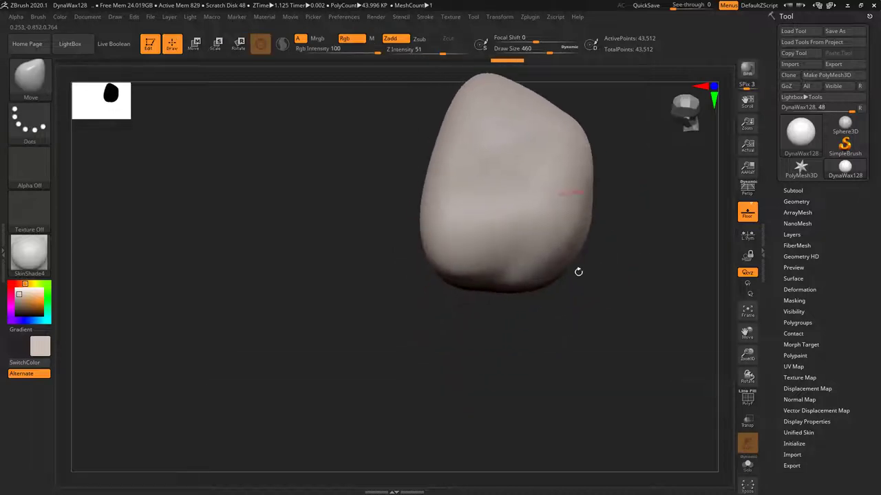
pyautogui.moveTo(530, 244)
pyautogui.mouseDown()
pyautogui.moveTo(535, 259)
pyautogui.moveTo(556, 250)
pyautogui.mouseUp()
pyautogui.moveTo(612, 296)
pyautogui.mouseDown()
pyautogui.moveTo(636, 297)
pyautogui.moveTo(639, 312)
pyautogui.mouseUp()
pyautogui.moveTo(565, 247); pyautogui.dragTo(572, 268)
pyautogui.moveTo(551, 352)
pyautogui.mouseDown()
pyautogui.moveTo(560, 309)
pyautogui.moveTo(585, 282)
pyautogui.mouseUp()
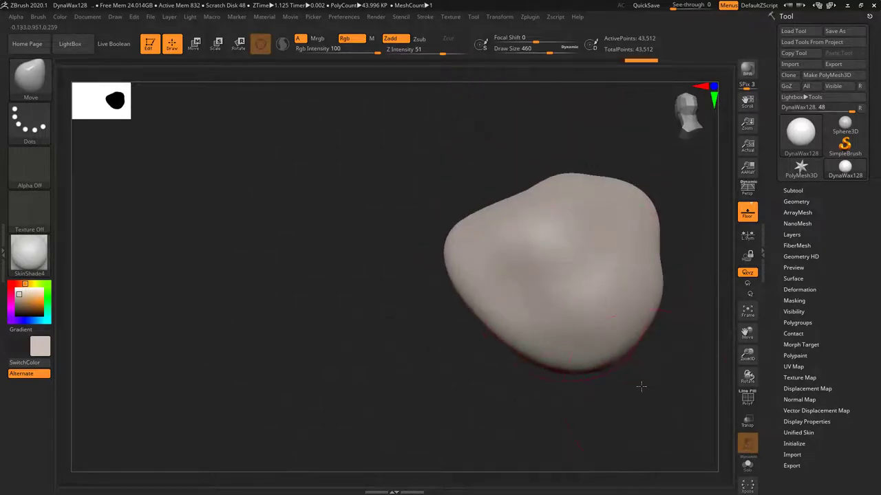
# Step: Adjust the rear and lower contours with the Move brush, rounding out the back of the form
pyautogui.moveTo(641, 386); pyautogui.dragTo(644, 363)
pyautogui.moveTo(631, 328); pyautogui.dragTo(613, 354)
pyautogui.moveTo(585, 381); pyautogui.dragTo(592, 375)
pyautogui.moveTo(630, 355); pyautogui.dragTo(626, 359)
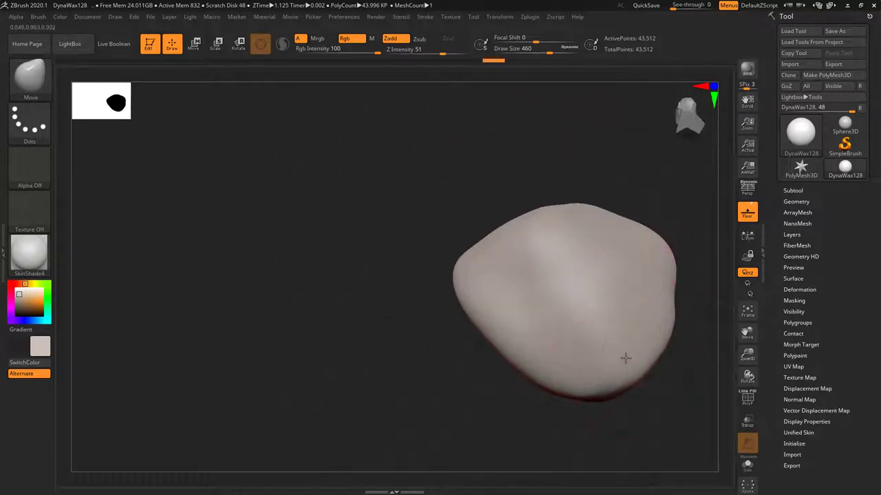
pyautogui.moveTo(578, 396); pyautogui.dragTo(582, 385)
pyautogui.moveTo(619, 358); pyautogui.dragTo(627, 365)
pyautogui.moveTo(661, 385); pyautogui.dragTo(635, 427)
# Step: Smooth the ridges on the sides, top and back of the form
pyautogui.keyDown('shift'); pyautogui.moveTo(582, 299); pyautogui.dragTo(581, 267); pyautogui.keyUp('shift')
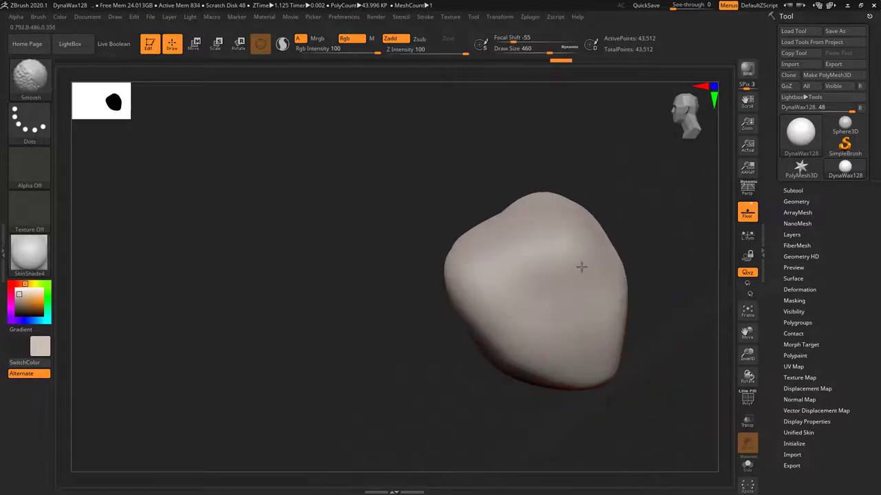
pyautogui.keyDown('shift'); pyautogui.moveTo(513, 254); pyautogui.dragTo(533, 268); pyautogui.keyUp('shift')
pyautogui.moveTo(593, 395)
pyautogui.mouseDown()
pyautogui.moveTo(598, 412)
pyautogui.moveTo(612, 413)
pyautogui.mouseUp()
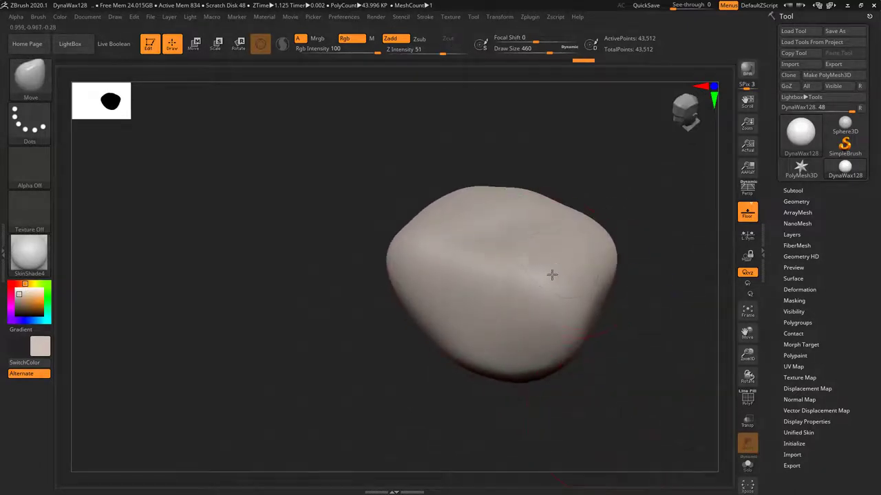
pyautogui.press('shift')
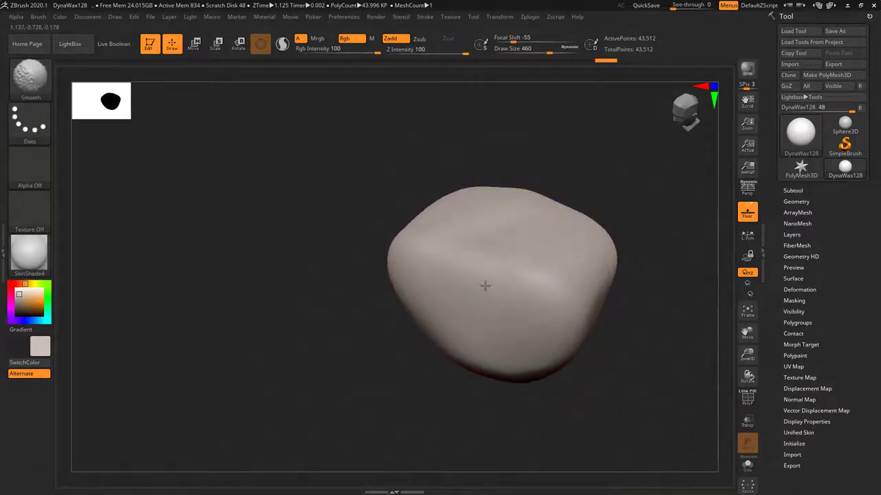
pyautogui.keyDown('shift'); pyautogui.moveTo(524, 284); pyautogui.dragTo(560, 274); pyautogui.keyUp('shift')
pyautogui.moveTo(626, 362)
pyautogui.mouseDown()
pyautogui.moveTo(601, 390)
pyautogui.moveTo(582, 374)
pyautogui.moveTo(319, 412)
pyautogui.mouseUp()
pyautogui.press('shift')
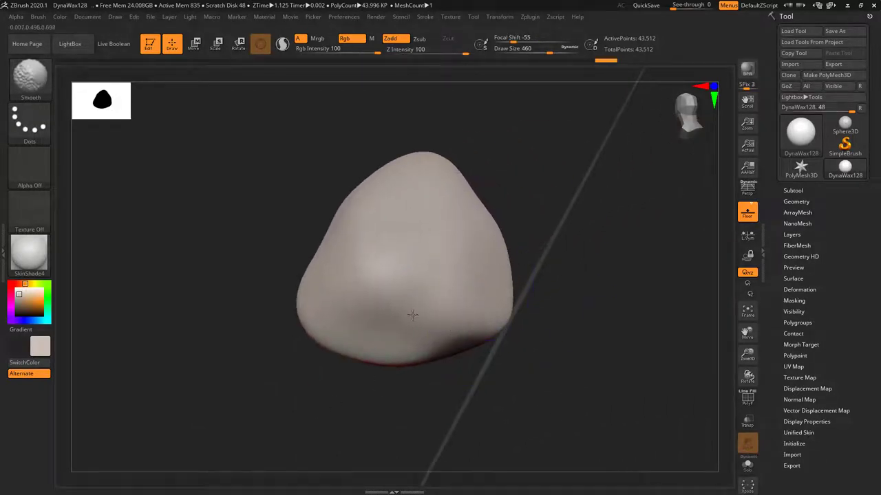
pyautogui.moveTo(590, 324); pyautogui.dragTo(495, 238)
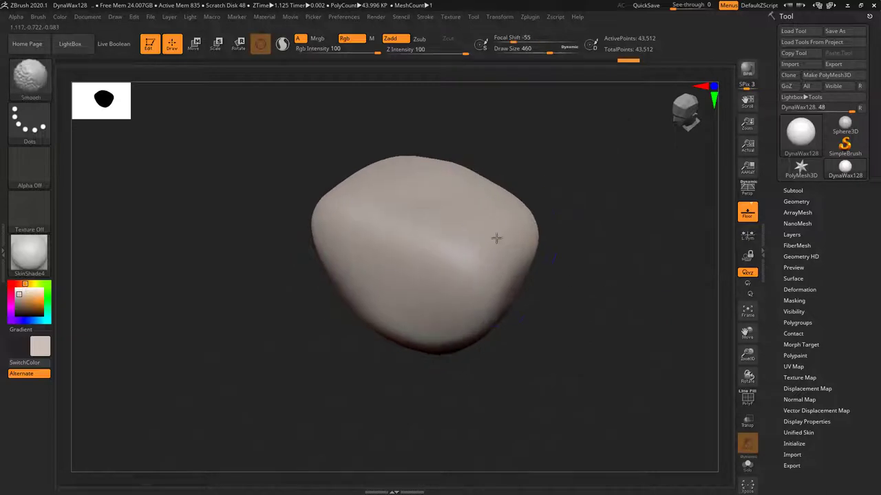
pyautogui.keyDown('shift'); pyautogui.moveTo(485, 273); pyautogui.dragTo(479, 284); pyautogui.keyUp('shift')
# Step: Flatten the upper surface and sides with the sPolish brush, and smooth the polished edges and the front
pyautogui.press('b')
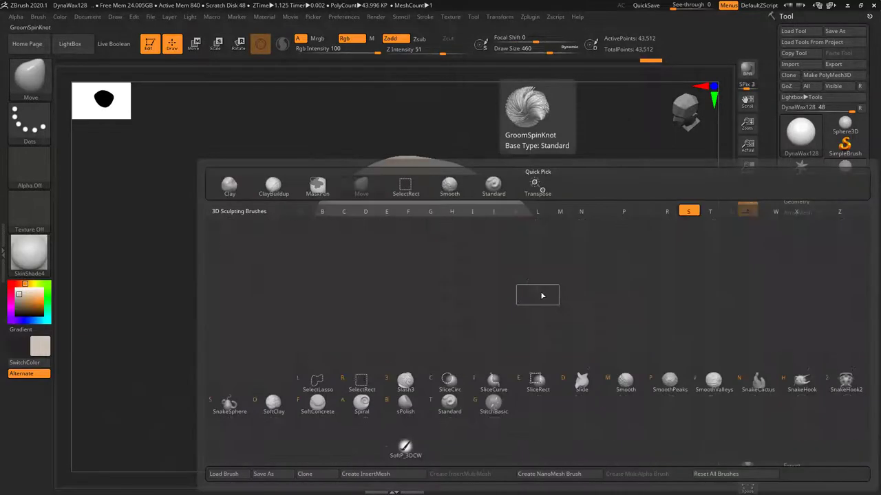
pyautogui.press('s')
pyautogui.press('p')
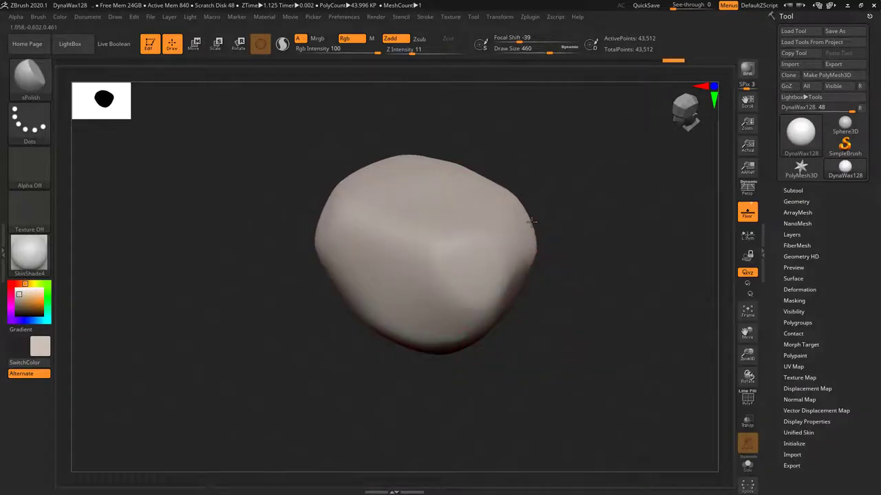
pyautogui.keyDown('shift'); pyautogui.moveTo(510, 284); pyautogui.dragTo(465, 304); pyautogui.keyUp('shift')
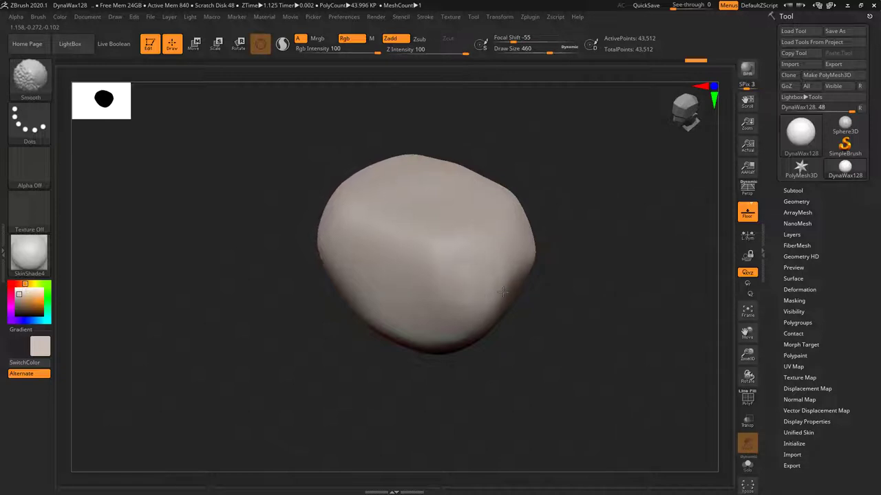
pyautogui.keyDown('shift'); pyautogui.moveTo(580, 324); pyautogui.dragTo(599, 271); pyautogui.keyUp('shift')
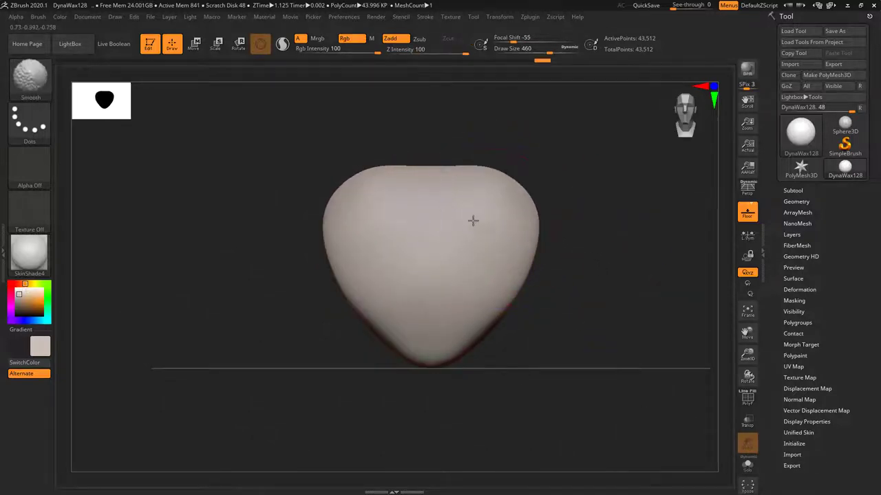
pyautogui.moveTo(429, 296)
pyautogui.keyDown('shift'); pyautogui.mouseDown()
pyautogui.moveTo(515, 238)
pyautogui.moveTo(475, 306)
pyautogui.mouseUp(); pyautogui.keyUp('shift')
pyautogui.keyDown('shift'); pyautogui.moveTo(436, 356); pyautogui.dragTo(446, 261); pyautogui.keyUp('shift')
# Step: Polish the front and side planes from a three-quarter view and smooth their transitions
pyautogui.moveTo(596, 295); pyautogui.dragTo(561, 304)
pyautogui.moveTo(530, 252); pyautogui.dragTo(531, 246)
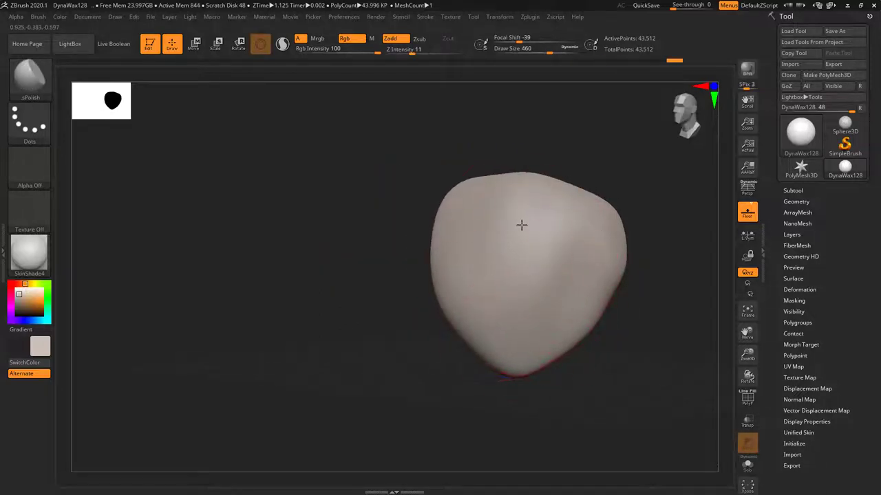
pyautogui.moveTo(545, 318)
pyautogui.keyDown('shift'); pyautogui.mouseDown()
pyautogui.moveTo(484, 277)
pyautogui.moveTo(447, 293)
pyautogui.mouseUp(); pyautogui.keyUp('shift')
pyautogui.moveTo(590, 386); pyautogui.dragTo(610, 397)
pyautogui.moveTo(480, 318); pyautogui.dragTo(446, 317)
pyautogui.press('shift')
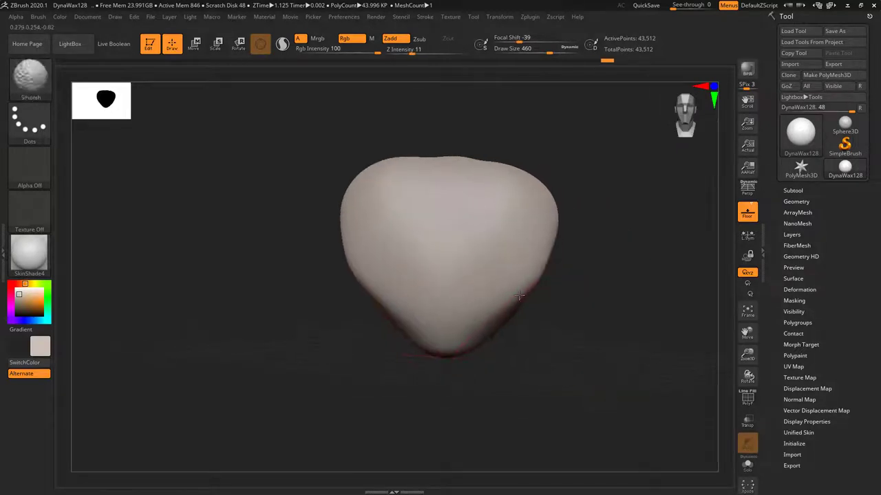
# Step: Polish and smooth the top, lower front and side of the form to even out its contours
pyautogui.moveTo(593, 258)
pyautogui.mouseDown()
pyautogui.moveTo(586, 316)
pyautogui.moveTo(593, 372)
pyautogui.mouseUp()
pyautogui.moveTo(474, 124); pyautogui.dragTo(462, 153)
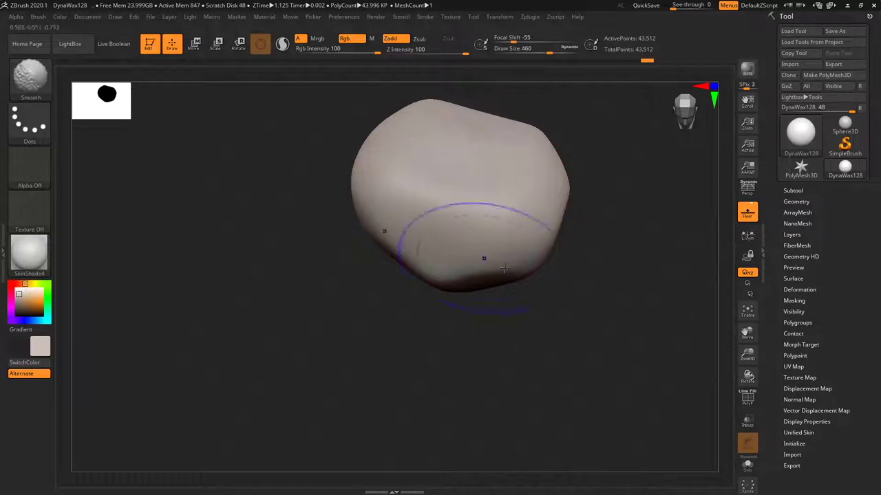
pyautogui.moveTo(481, 255); pyautogui.dragTo(515, 285, button='right')
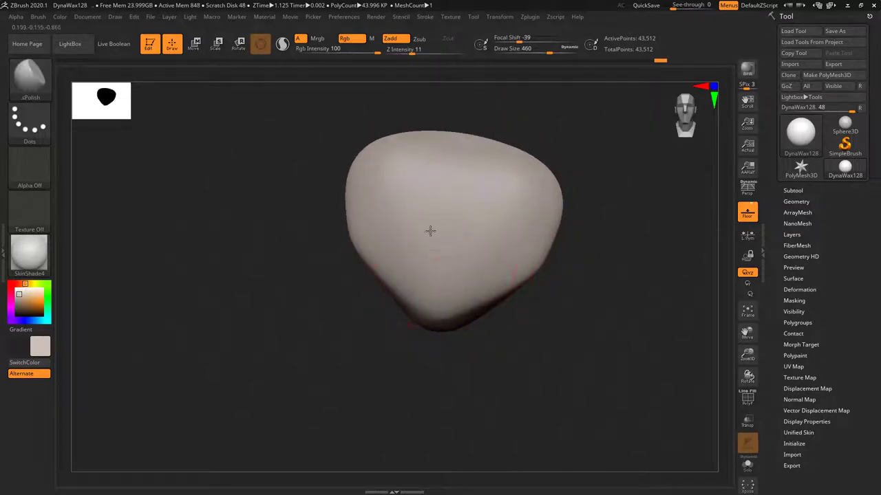
pyautogui.moveTo(430, 231); pyautogui.dragTo(515, 295, button='right')
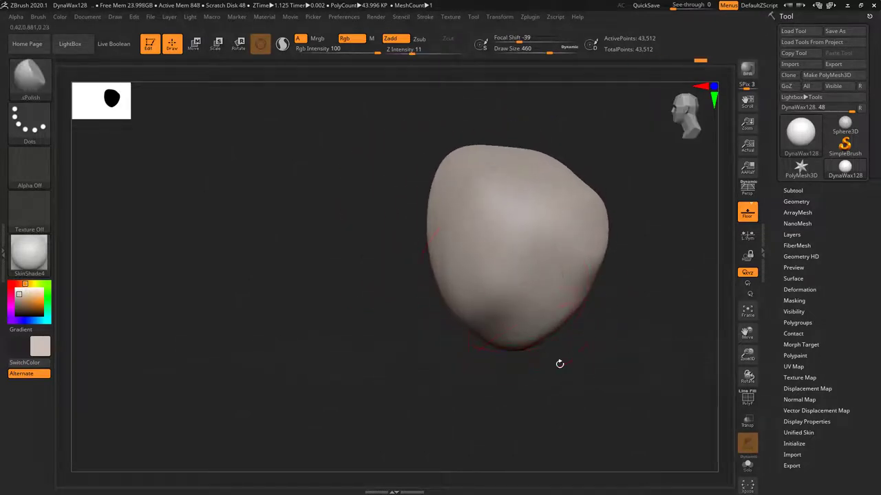
pyautogui.moveTo(560, 363)
pyautogui.mouseDown(button='right')
pyautogui.moveTo(557, 382)
pyautogui.moveTo(589, 417)
pyautogui.moveTo(579, 294)
pyautogui.moveTo(647, 411)
pyautogui.moveTo(567, 356)
pyautogui.mouseUp(button='right')
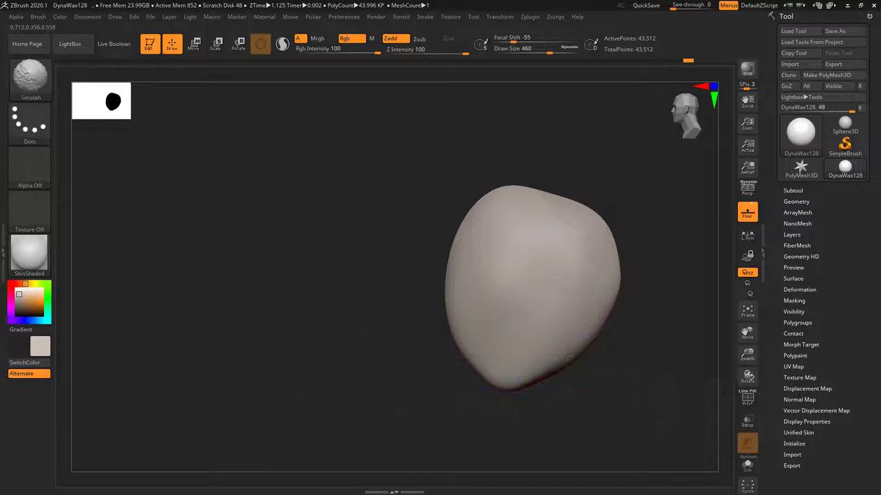
pyautogui.moveTo(522, 389)
pyautogui.keyDown('shift'); pyautogui.mouseDown(button='right')
pyautogui.moveTo(619, 383)
pyautogui.moveTo(595, 303)
pyautogui.moveTo(566, 331)
pyautogui.moveTo(593, 289)
pyautogui.moveTo(583, 309)
pyautogui.mouseUp(button='right'); pyautogui.keyUp('shift')
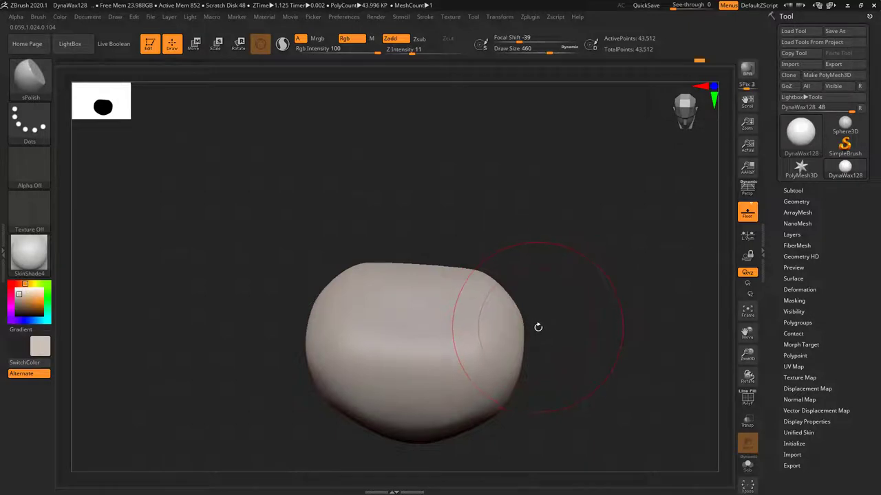
# Step: Carve a central groove over the top and back with the DamStandard brush, and smooth its edges
pyautogui.press('b')
pyautogui.press('d')
pyautogui.press('s')
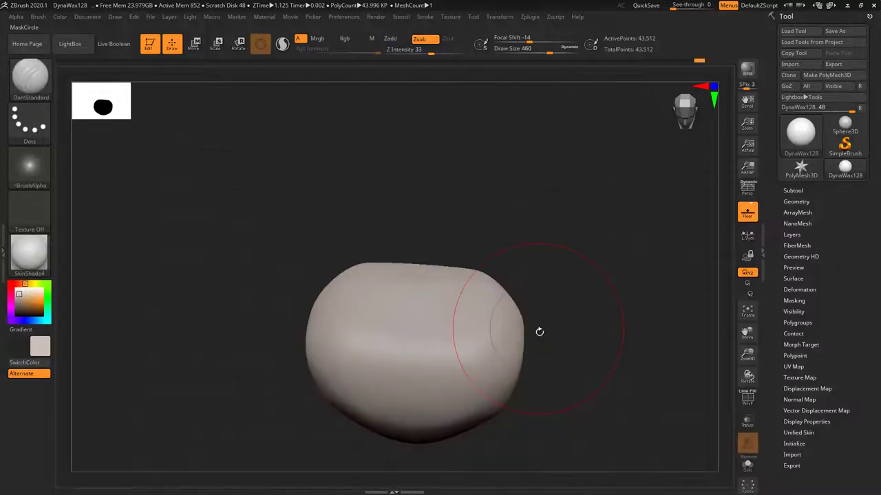
pyautogui.moveTo(407, 361)
pyautogui.mouseDown()
pyautogui.moveTo(419, 265)
pyautogui.moveTo(408, 362)
pyautogui.mouseUp()
pyautogui.hotkey('ctrl', 'z')
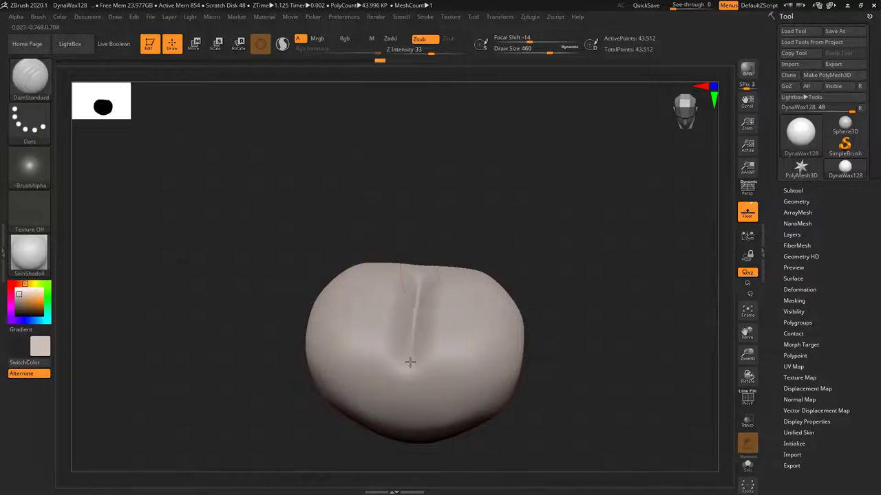
pyautogui.moveTo(545, 302); pyautogui.dragTo(540, 378)
pyautogui.press('shift')
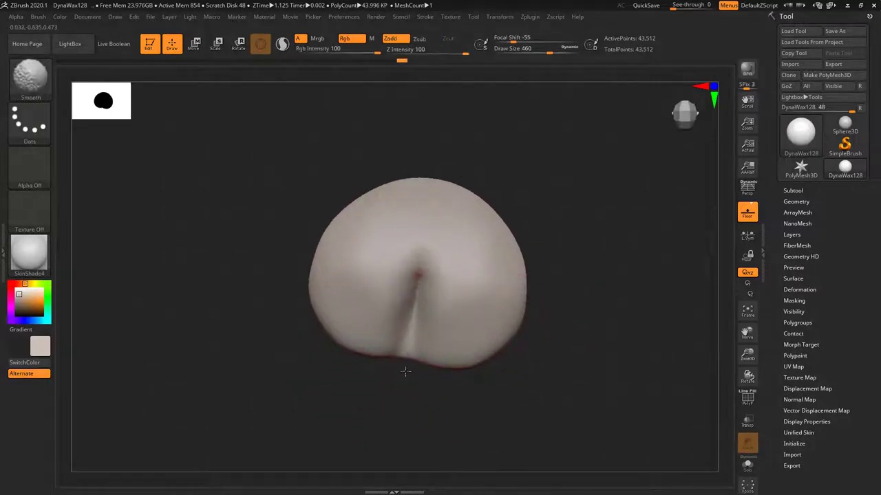
pyautogui.moveTo(431, 238); pyautogui.dragTo(606, 222, button='right')
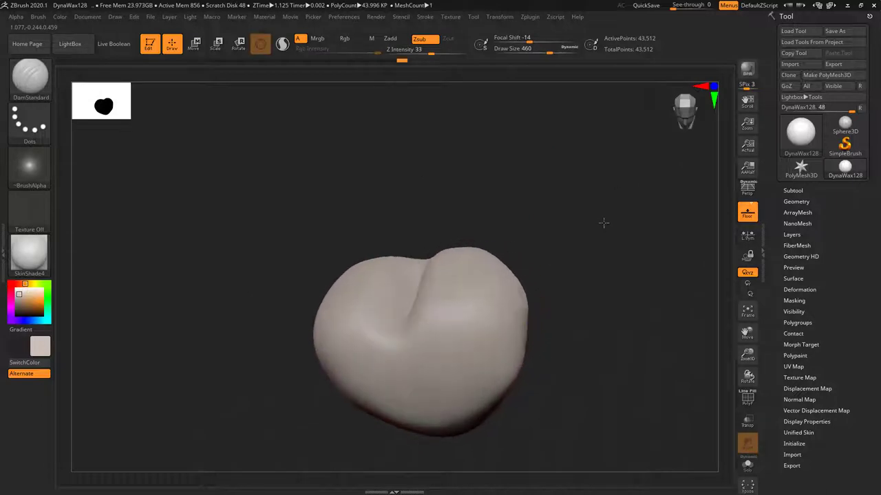
# Step: Soften the central groove and the side surfaces with the Smooth brush from several angles
pyautogui.moveTo(529, 254)
pyautogui.mouseDown(button='right')
pyautogui.moveTo(582, 228)
pyautogui.moveTo(558, 272)
pyautogui.moveTo(507, 250)
pyautogui.moveTo(600, 243)
pyautogui.moveTo(594, 230)
pyautogui.mouseUp(button='right')
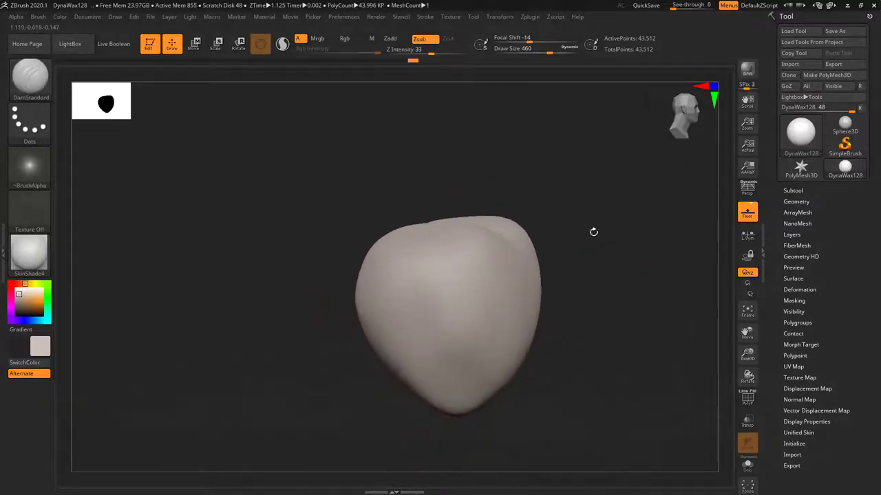
pyautogui.press('shift')
pyautogui.moveTo(564, 299); pyautogui.dragTo(427, 297, button='right')
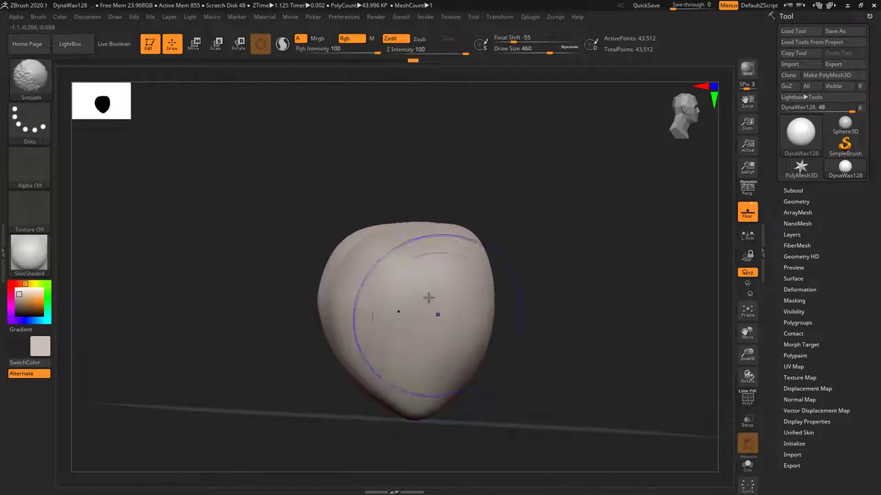
pyautogui.moveTo(340, 324)
pyautogui.mouseDown(button='right')
pyautogui.moveTo(610, 309)
pyautogui.moveTo(585, 321)
pyautogui.moveTo(626, 320)
pyautogui.moveTo(616, 354)
pyautogui.moveTo(617, 269)
pyautogui.moveTo(613, 280)
pyautogui.mouseUp(button='right')
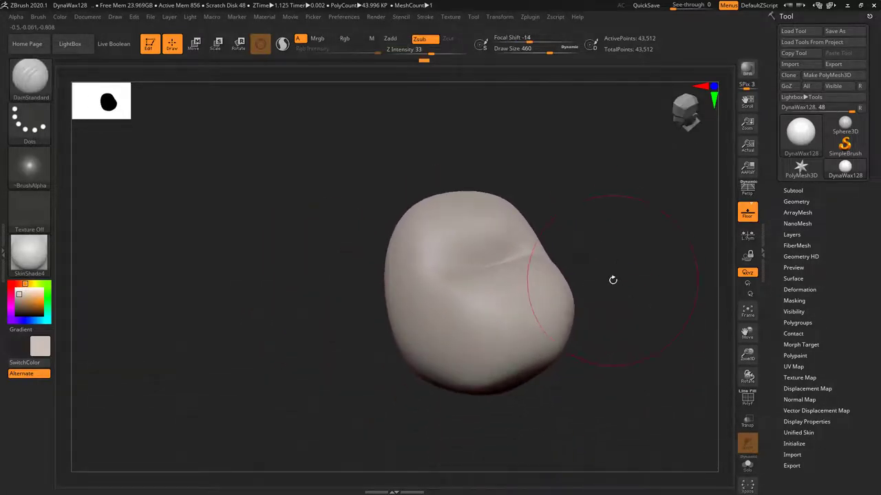
# Step: Switch to the sPolish brush
pyautogui.press('b')
pyautogui.press('m')
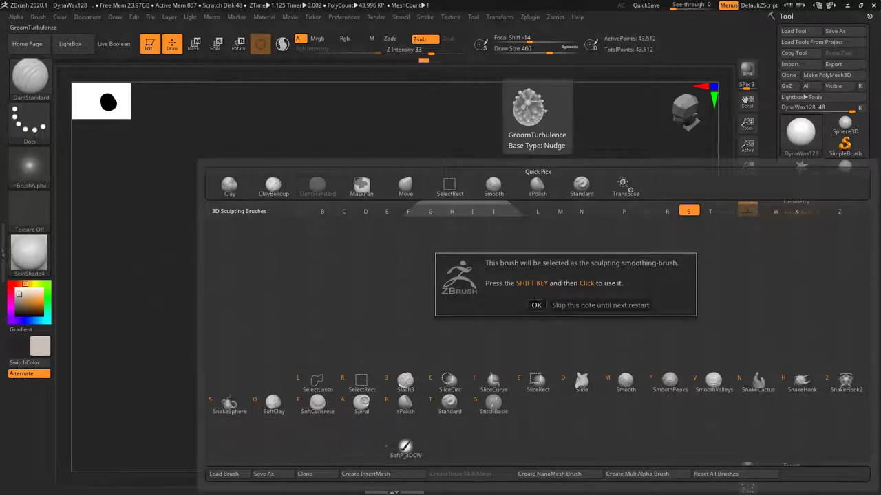
pyautogui.click(536, 305)
pyautogui.press('b')
pyautogui.press('s')
pyautogui.press('b')
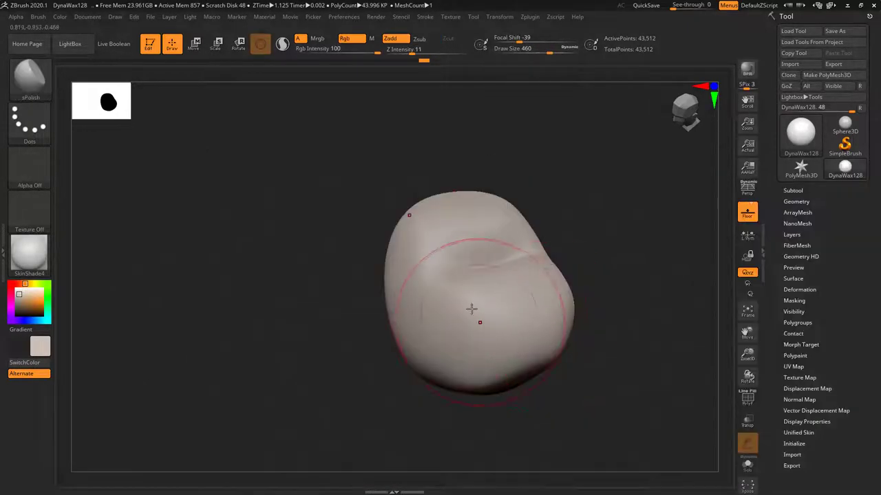
# Step: Polish the surface below the groove and the side of the form with the sPolish brush
pyautogui.moveTo(472, 309); pyautogui.dragTo(487, 312)
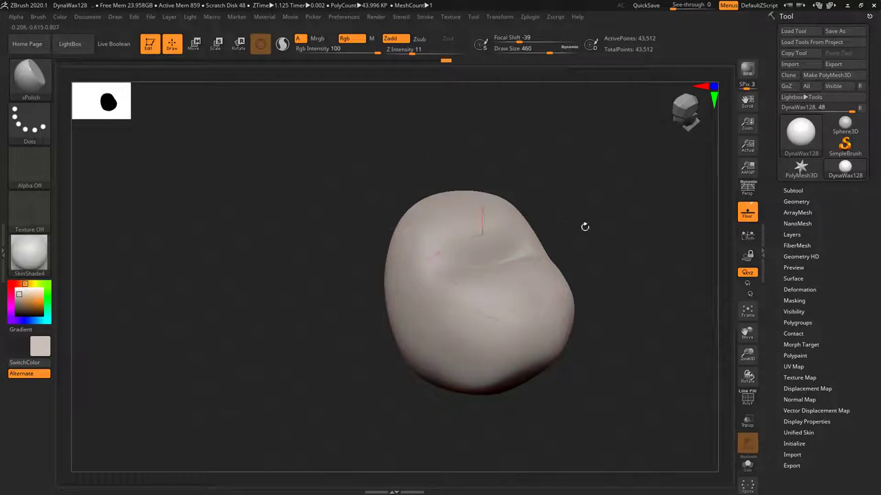
pyautogui.moveTo(584, 228); pyautogui.dragTo(489, 314)
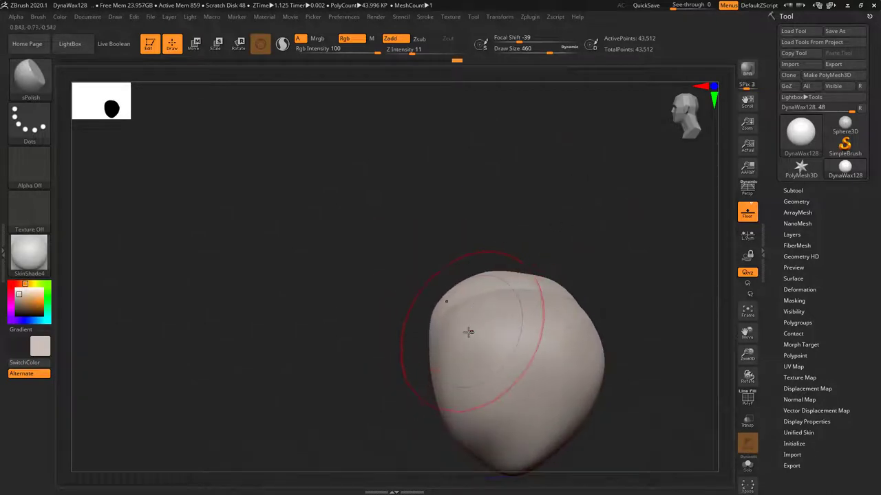
pyautogui.moveTo(619, 262); pyautogui.dragTo(520, 309)
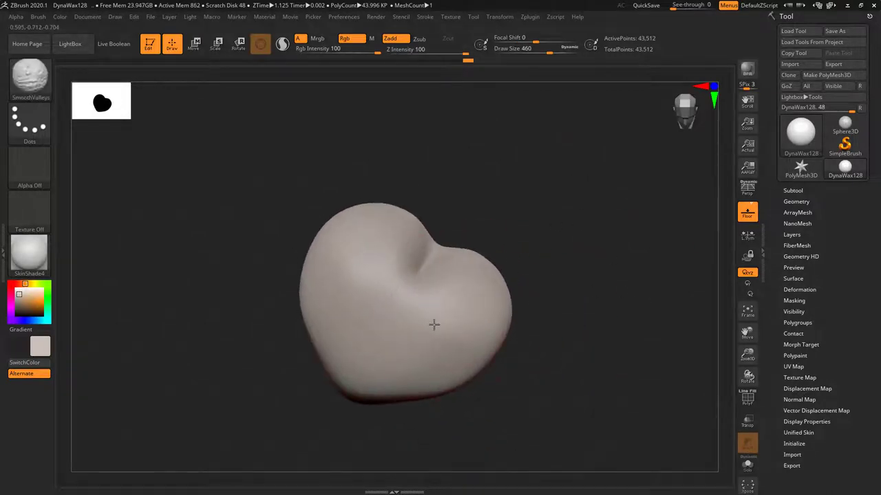
# Step: Deepen the central groove with the DamStandard brush at draw size 202 and smooth its lower end
pyautogui.press('b')
pyautogui.press('d')
pyautogui.press('s')
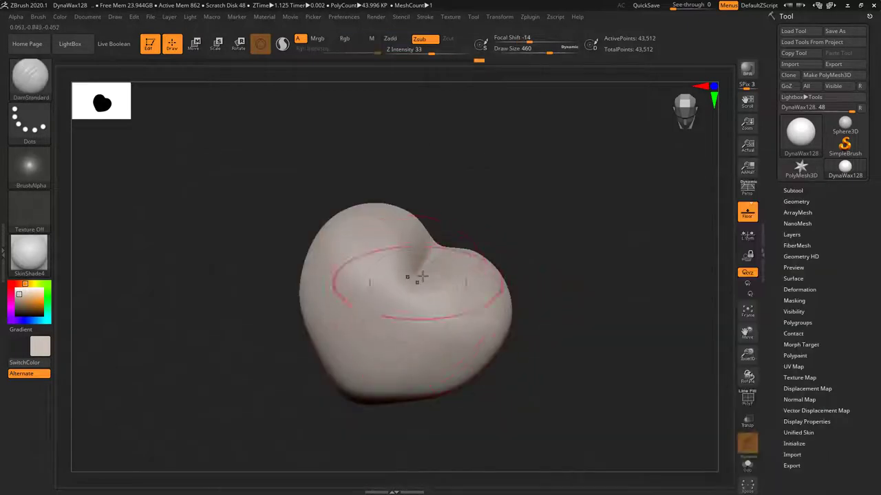
pyautogui.press('ctrl')
pyautogui.press('space')
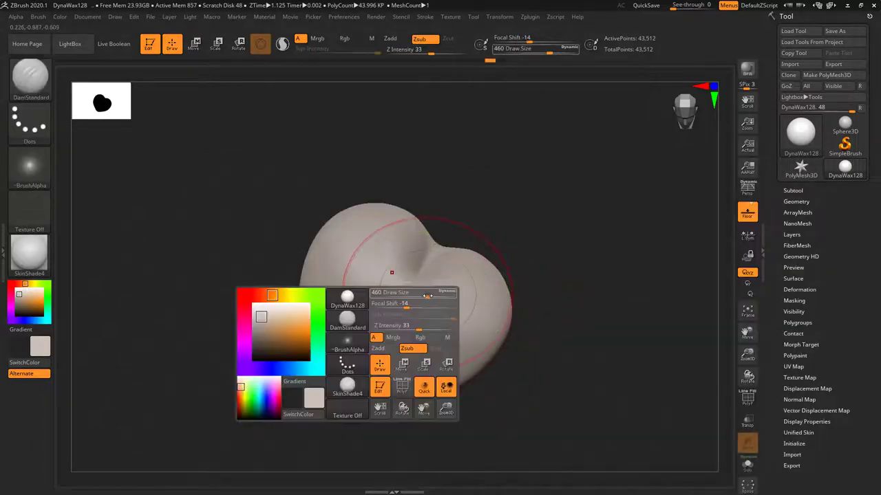
pyautogui.moveTo(428, 292); pyautogui.dragTo(418, 291)
pyautogui.moveTo(513, 224)
pyautogui.mouseDown()
pyautogui.moveTo(498, 211)
pyautogui.moveTo(508, 241)
pyautogui.mouseUp()
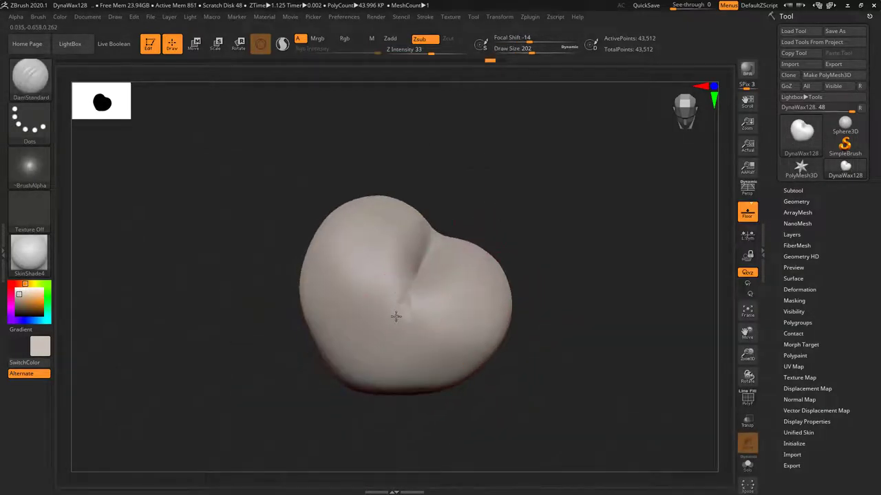
pyautogui.press('shift')
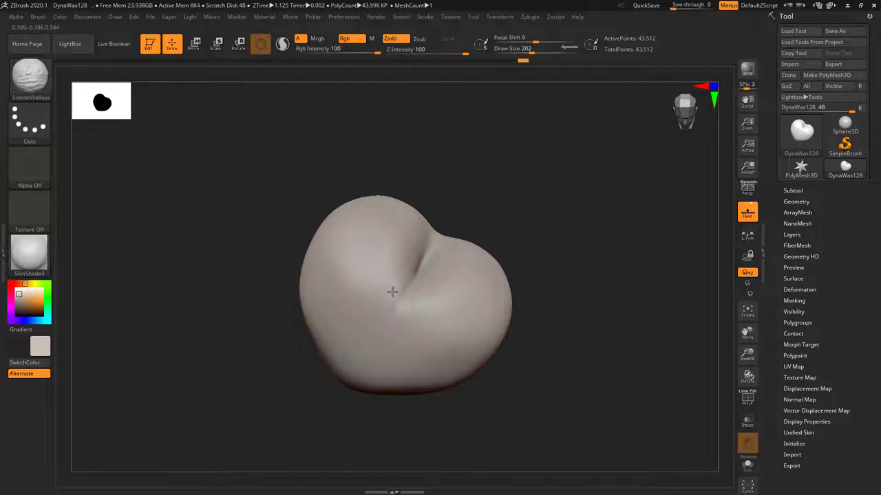
pyautogui.moveTo(479, 244)
pyautogui.keyDown('shift'); pyautogui.mouseDown()
pyautogui.moveTo(586, 251)
pyautogui.moveTo(556, 305)
pyautogui.moveTo(579, 311)
pyautogui.moveTo(544, 322)
pyautogui.mouseUp(); pyautogui.keyUp('shift')
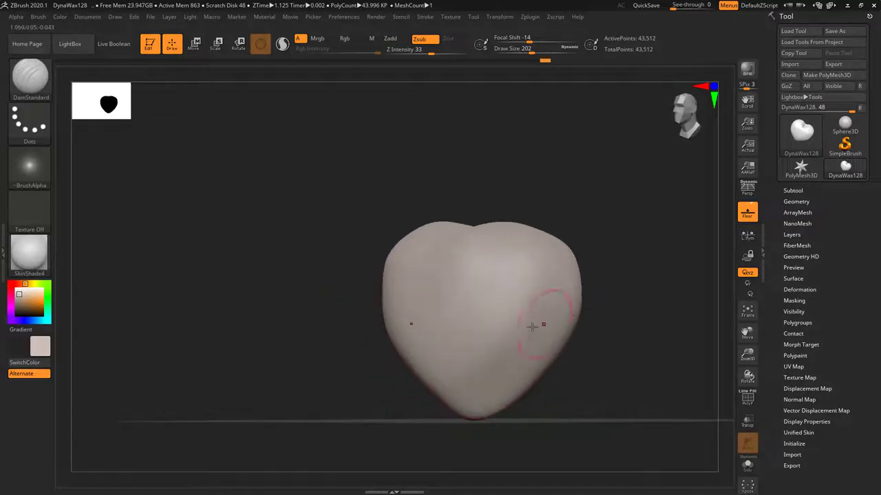
pyautogui.press('shift')
# Step: Even out the sides and lower front of the form using the Fill_3DCW brush at draw size 311 and smoothing
pyautogui.moveTo(610, 363)
pyautogui.mouseDown()
pyautogui.moveTo(600, 358)
pyautogui.moveTo(626, 369)
pyautogui.moveTo(635, 363)
pyautogui.moveTo(599, 370)
pyautogui.moveTo(609, 358)
pyautogui.moveTo(592, 349)
pyautogui.moveTo(609, 301)
pyautogui.mouseUp()
pyautogui.press('b')
pyautogui.click(670, 425)
pyautogui.press('space')
pyautogui.moveTo(555, 335); pyautogui.dragTo(568, 335)
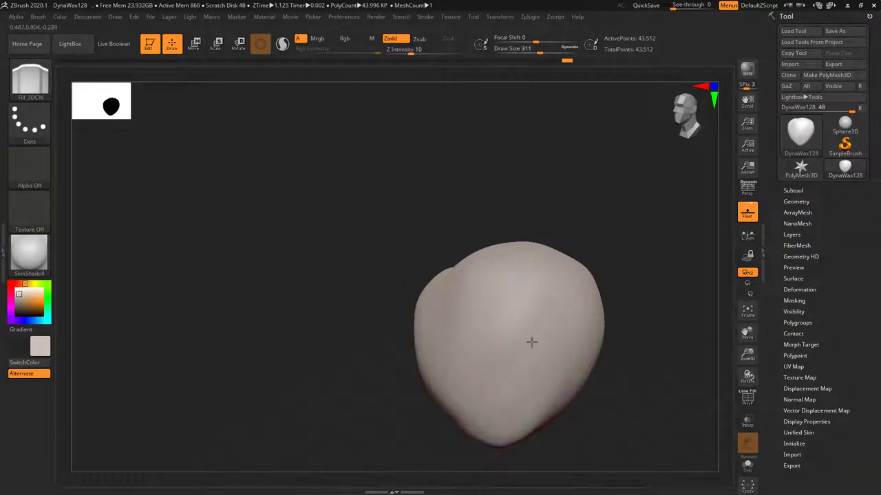
pyautogui.moveTo(554, 372)
pyautogui.keyDown('shift'); pyautogui.mouseDown()
pyautogui.moveTo(485, 413)
pyautogui.moveTo(549, 364)
pyautogui.mouseUp(); pyautogui.keyUp('shift')
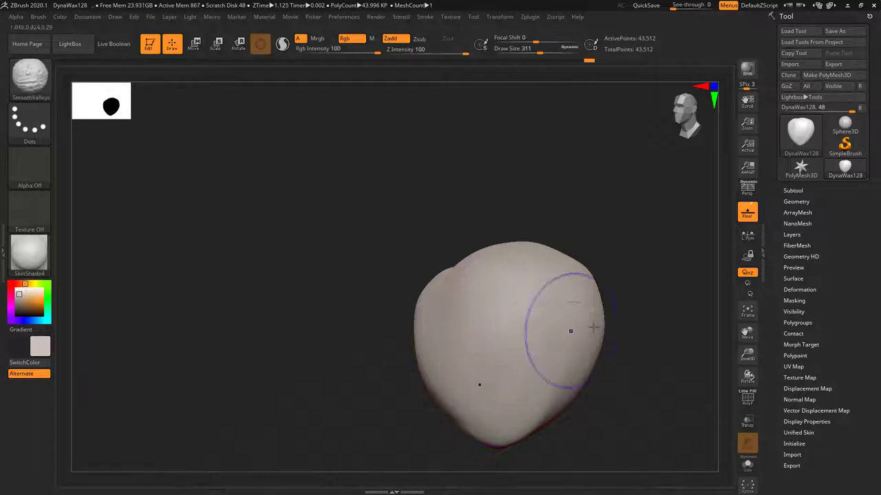
pyautogui.moveTo(609, 353); pyautogui.dragTo(639, 373)
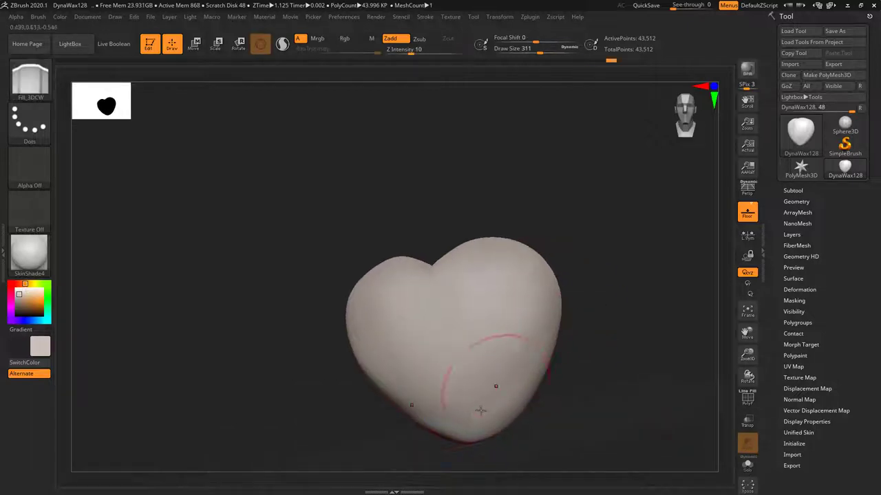
pyautogui.keyDown('shift'); pyautogui.moveTo(591, 349); pyautogui.dragTo(619, 359); pyautogui.keyUp('shift')
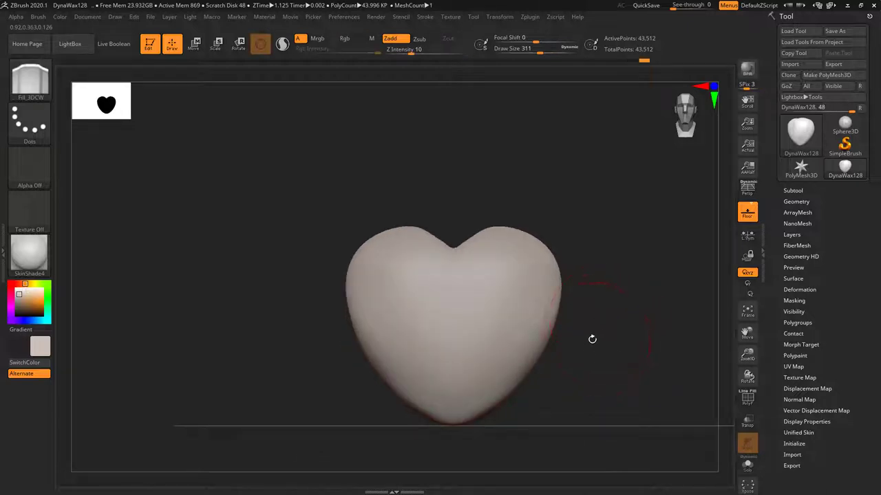
pyautogui.moveTo(620, 341)
pyautogui.mouseDown()
pyautogui.moveTo(592, 359)
pyautogui.moveTo(603, 362)
pyautogui.moveTo(608, 332)
pyautogui.moveTo(605, 349)
pyautogui.moveTo(633, 350)
pyautogui.moveTo(635, 337)
pyautogui.mouseUp()
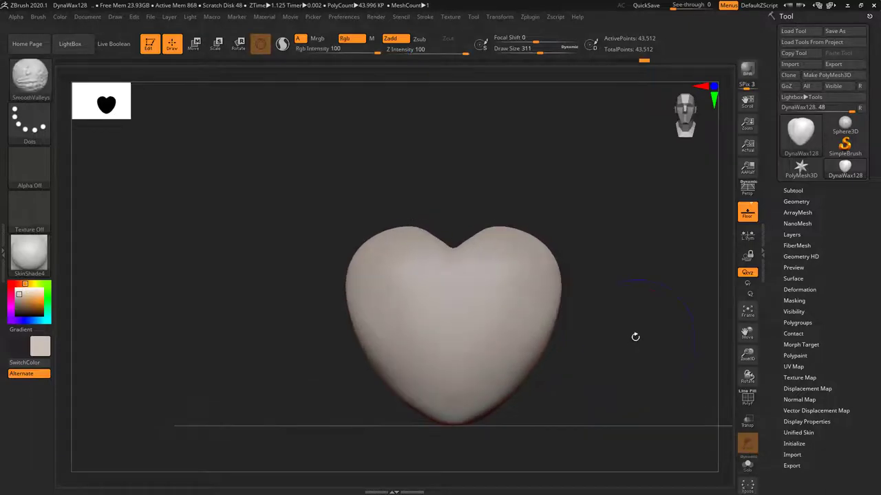
# Step: Widen the lower sides of the heart shape outward with the Move brush at draw size 576
pyautogui.press('b')
pyautogui.press('m')
pyautogui.press('v')
pyautogui.press('space')
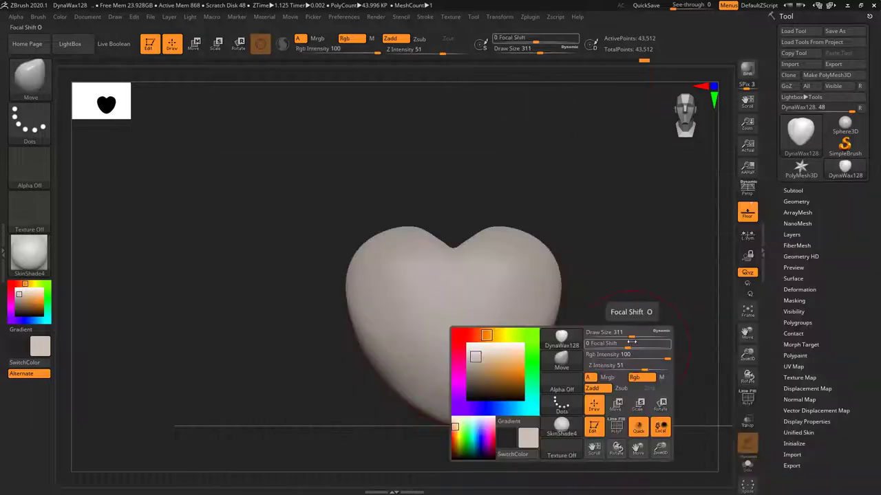
pyautogui.moveTo(551, 337); pyautogui.dragTo(540, 371)
pyautogui.moveTo(512, 397); pyautogui.dragTo(518, 402)
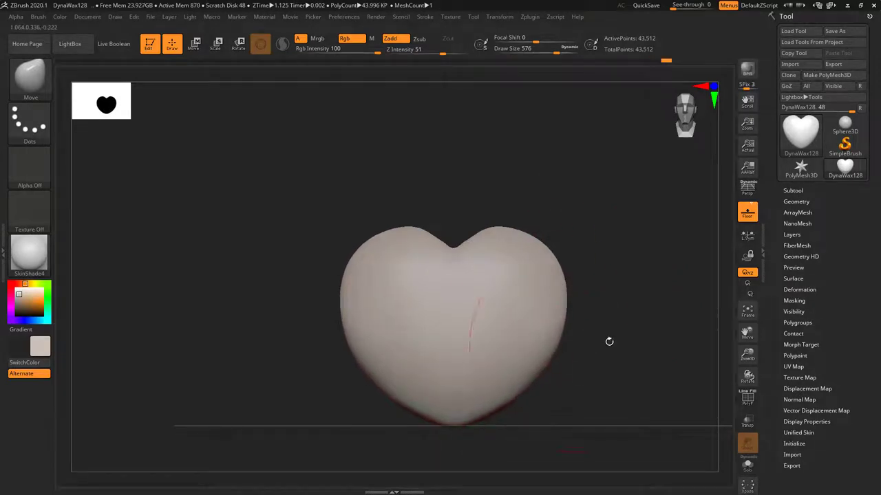
# Step: Fill and even out the lower side surfaces with the Fill_3DCW brush
pyautogui.moveTo(609, 342)
pyautogui.mouseDown()
pyautogui.moveTo(645, 368)
pyautogui.moveTo(635, 415)
pyautogui.moveTo(615, 405)
pyautogui.moveTo(563, 407)
pyautogui.moveTo(595, 390)
pyautogui.moveTo(506, 418)
pyautogui.mouseUp()
pyautogui.moveTo(642, 381)
pyautogui.mouseDown()
pyautogui.moveTo(670, 356)
pyautogui.moveTo(653, 397)
pyautogui.moveTo(619, 330)
pyautogui.moveTo(636, 359)
pyautogui.moveTo(670, 379)
pyautogui.mouseUp()
pyautogui.press('b')
pyautogui.click(671, 428)
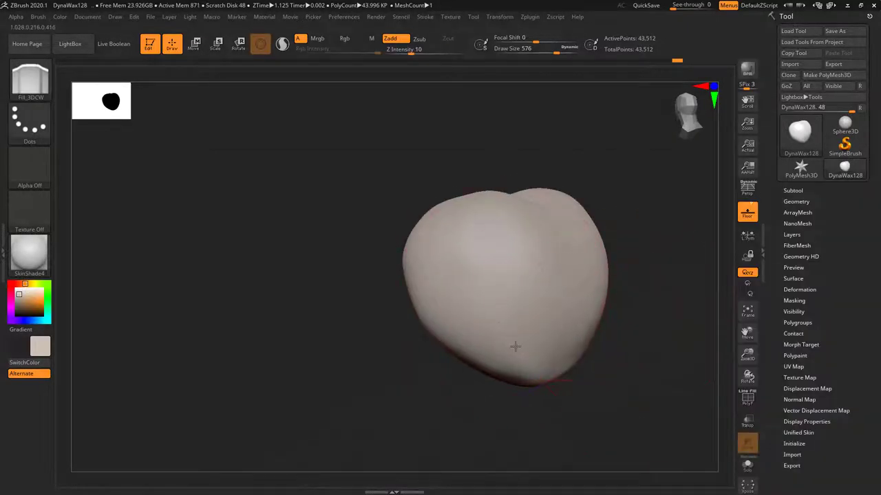
pyautogui.moveTo(566, 374); pyautogui.dragTo(551, 319)
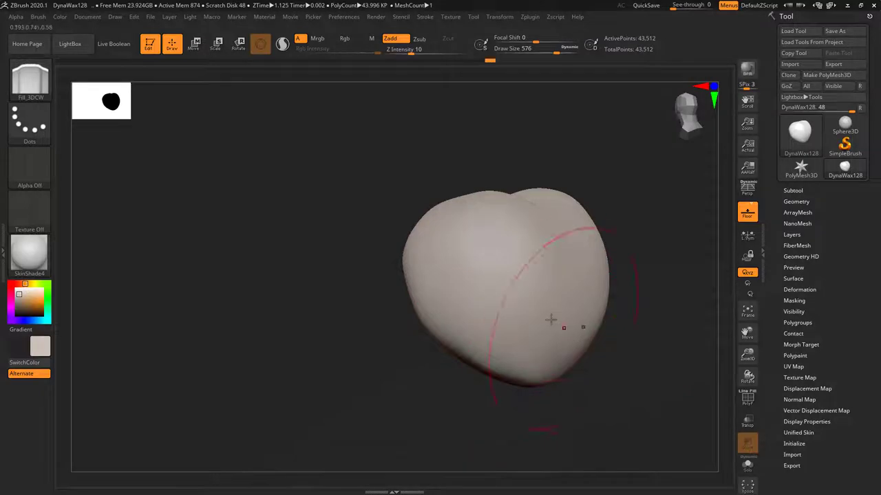
pyautogui.moveTo(616, 348)
pyautogui.mouseDown()
pyautogui.moveTo(635, 368)
pyautogui.moveTo(615, 350)
pyautogui.moveTo(636, 337)
pyautogui.mouseUp()
# Step: Polish the front surface with the sPolish brush at draw size 280
pyautogui.moveTo(401, 338)
pyautogui.keyDown('ctrl'); pyautogui.mouseDown()
pyautogui.moveTo(461, 337)
pyautogui.moveTo(447, 336)
pyautogui.mouseUp(); pyautogui.keyUp('ctrl')
pyautogui.press('space')
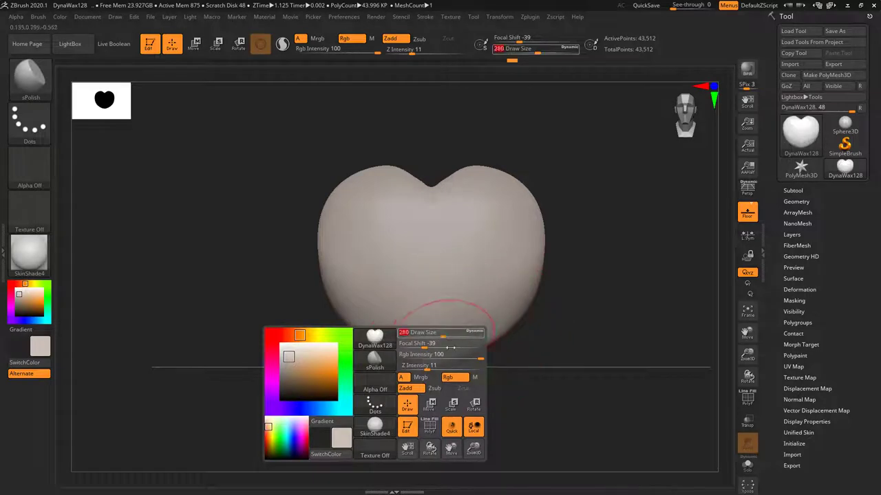
pyautogui.keyDown('alt'); pyautogui.moveTo(562, 369); pyautogui.dragTo(643, 321); pyautogui.keyUp('alt')
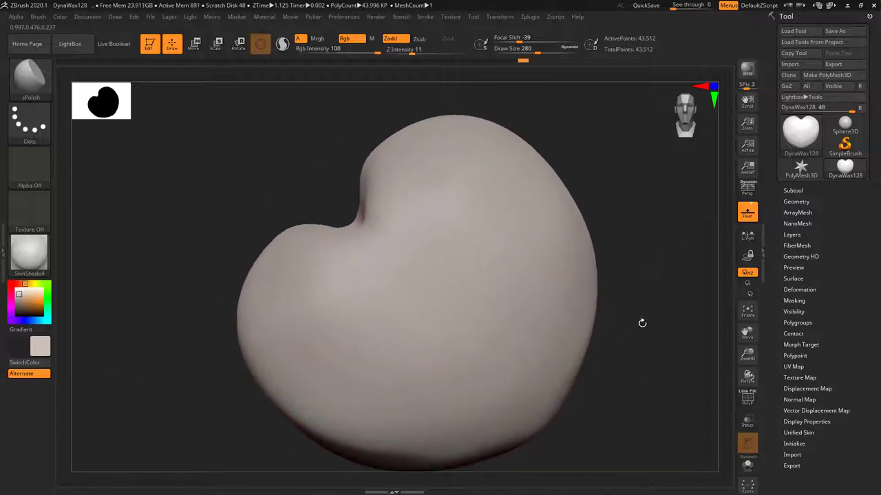
# Step: Carve a wavy crack and a closed triangular outline beside it on the front, using the DamStandard brush at draw size 68
pyautogui.press('space')
pyautogui.moveTo(415, 335); pyautogui.dragTo(394, 337)
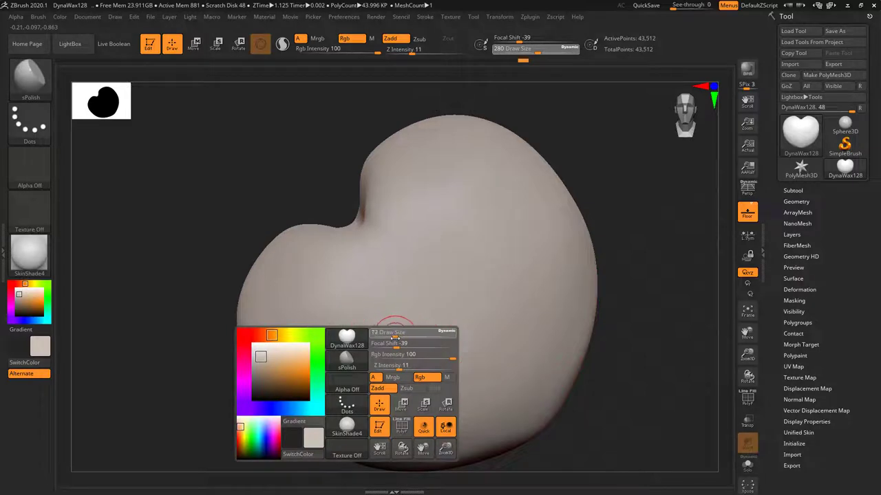
pyautogui.press('b')
pyautogui.press('d')
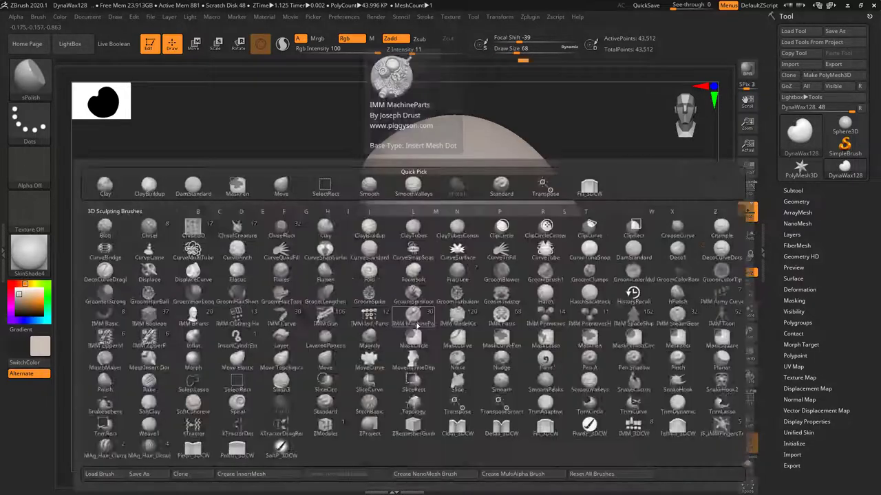
pyautogui.press('s')
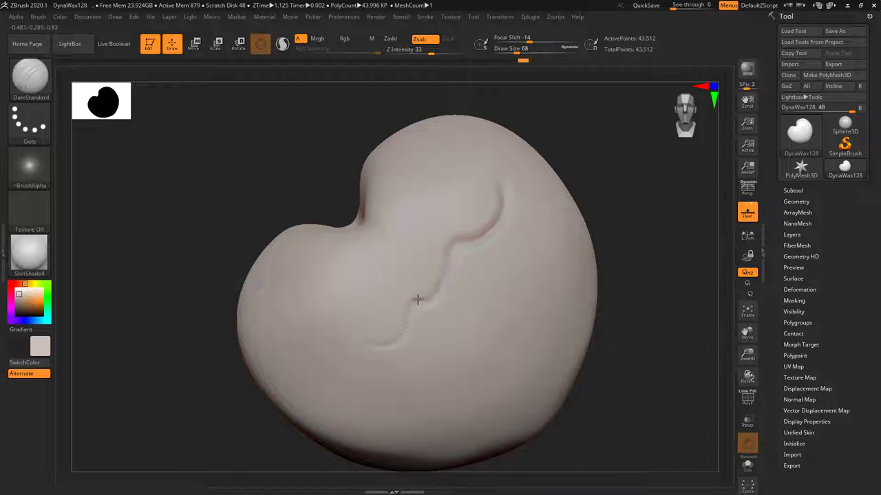
pyautogui.moveTo(437, 302)
pyautogui.mouseDown()
pyautogui.moveTo(426, 317)
pyautogui.moveTo(421, 312)
pyautogui.mouseUp()
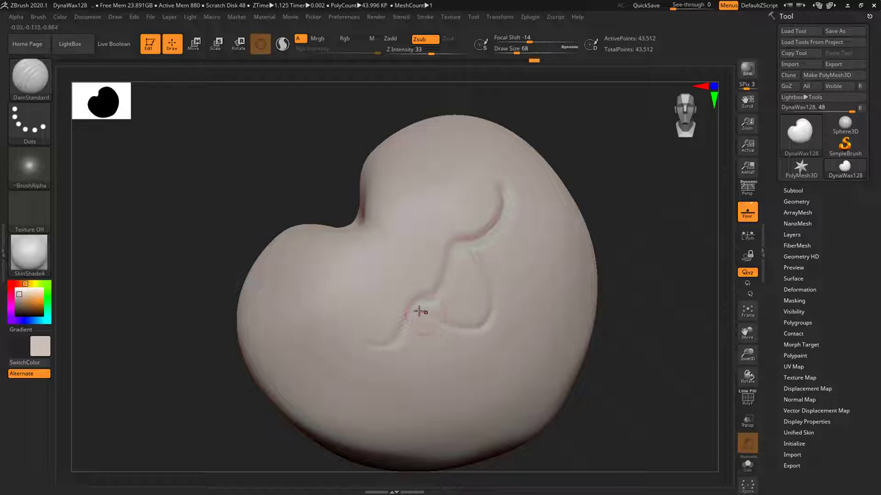
pyautogui.moveTo(493, 317); pyautogui.dragTo(472, 254)
pyautogui.moveTo(622, 208)
pyautogui.mouseDown()
pyautogui.moveTo(658, 255)
pyautogui.moveTo(648, 254)
pyautogui.mouseUp()
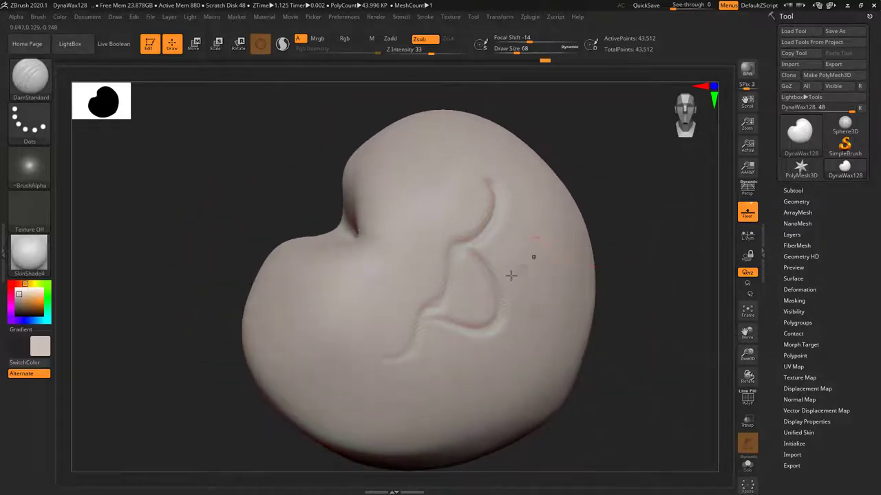
# Step: Mask everything except the triangular area and push that area inward with the Move brush at draw size 338
pyautogui.moveTo(473, 304)
pyautogui.keyDown('ctrl'); pyautogui.mouseDown()
pyautogui.moveTo(468, 278)
pyautogui.moveTo(462, 321)
pyautogui.moveTo(437, 312)
pyautogui.mouseUp(); pyautogui.keyUp('ctrl')
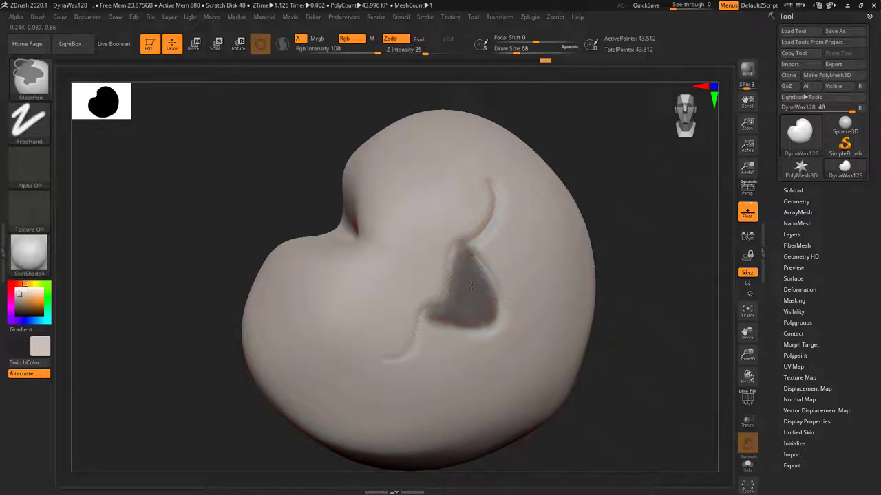
pyautogui.keyDown('ctrl'); pyautogui.click(643, 267); pyautogui.keyUp('ctrl')
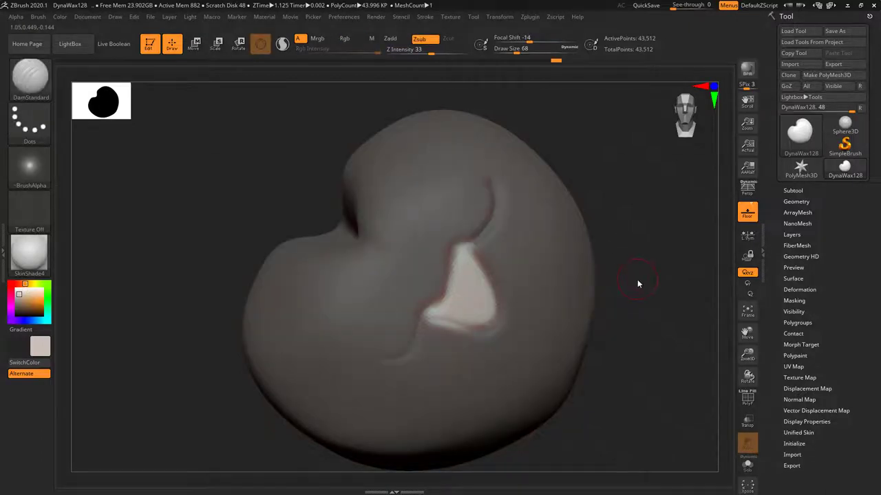
pyautogui.press('b')
pyautogui.press('m')
pyautogui.press('v')
pyautogui.press('space')
pyautogui.moveTo(635, 279)
pyautogui.mouseDown()
pyautogui.moveTo(644, 279)
pyautogui.moveTo(621, 190)
pyautogui.moveTo(634, 187)
pyautogui.mouseUp()
pyautogui.moveTo(450, 329); pyautogui.dragTo(407, 459)
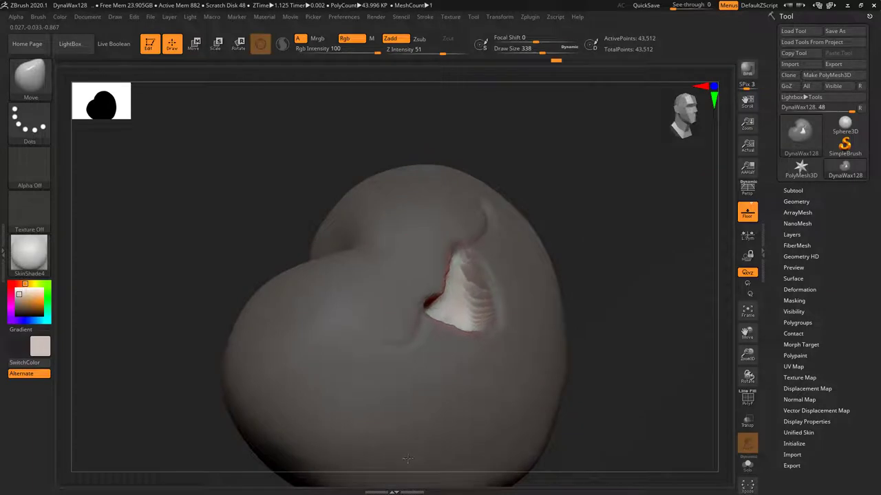
pyautogui.moveTo(458, 313); pyautogui.dragTo(466, 371)
pyautogui.moveTo(602, 221)
pyautogui.mouseDown()
pyautogui.moveTo(595, 246)
pyautogui.moveTo(556, 277)
pyautogui.mouseUp()
# Step: Try clearing the mask, smoothing the pocket and remeshing the form, and undo these changes
pyautogui.keyDown('ctrl'); pyautogui.moveTo(634, 241); pyautogui.dragTo(633, 280); pyautogui.keyUp('ctrl')
pyautogui.moveTo(421, 337)
pyautogui.keyDown('shift'); pyautogui.mouseDown()
pyautogui.moveTo(446, 357)
pyautogui.moveTo(427, 304)
pyautogui.moveTo(400, 346)
pyautogui.mouseUp(); pyautogui.keyUp('shift')
pyautogui.moveTo(631, 242); pyautogui.dragTo(671, 281)
pyautogui.moveTo(449, 376)
pyautogui.keyDown('shift'); pyautogui.mouseDown()
pyautogui.moveTo(416, 354)
pyautogui.moveTo(479, 366)
pyautogui.mouseUp(); pyautogui.keyUp('shift')
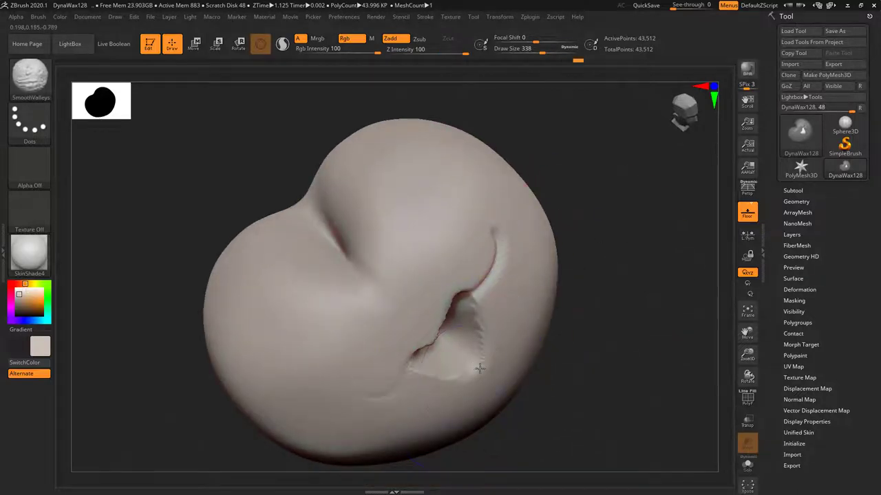
pyautogui.moveTo(612, 237); pyautogui.dragTo(643, 323)
pyautogui.press('shift')
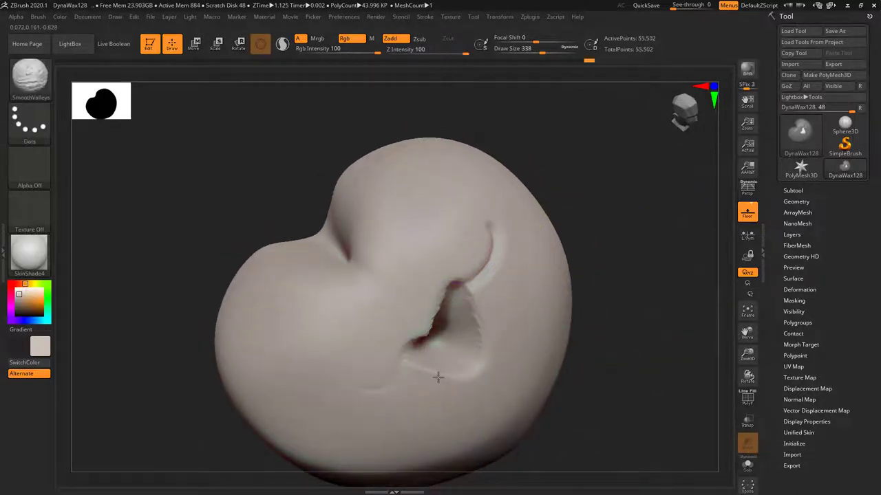
pyautogui.keyDown('shift'); pyautogui.moveTo(449, 367); pyautogui.dragTo(454, 309); pyautogui.keyUp('shift')
pyautogui.moveTo(637, 305)
pyautogui.mouseDown()
pyautogui.moveTo(640, 272)
pyautogui.moveTo(676, 263)
pyautogui.mouseUp()
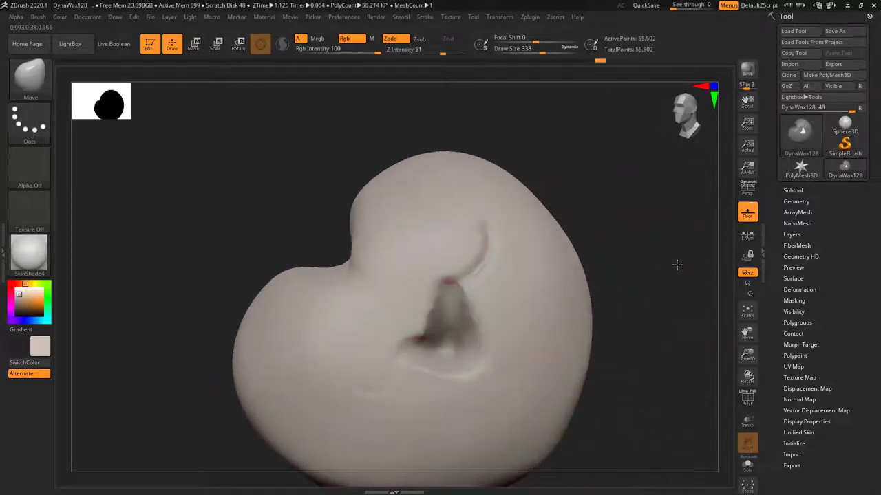
pyautogui.hotkey('ctrl', 'z')
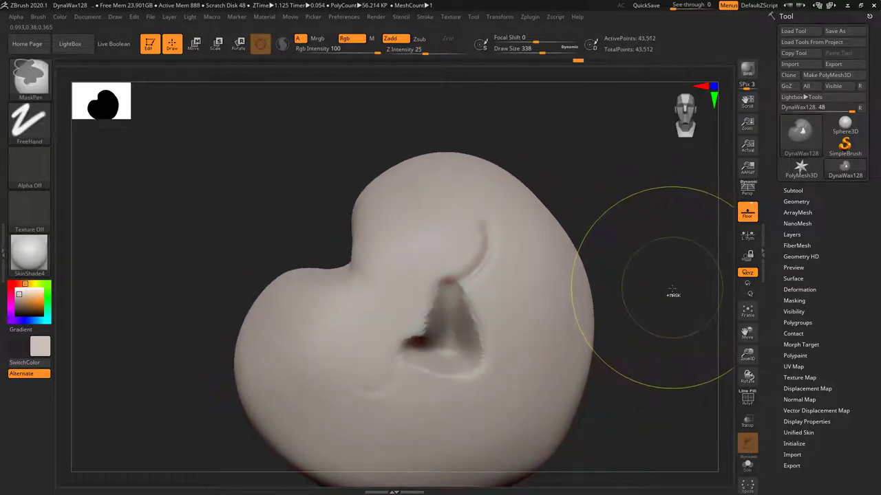
# Step: Push the unmasked pocket deeper into the form with the Move brush at draw size 835
pyautogui.keyDown('ctrl'); pyautogui.click(672, 297); pyautogui.keyUp('ctrl')
pyautogui.press('b')
pyautogui.press('m')
pyautogui.press('v')
pyautogui.moveTo(672, 299); pyautogui.dragTo(619, 281)
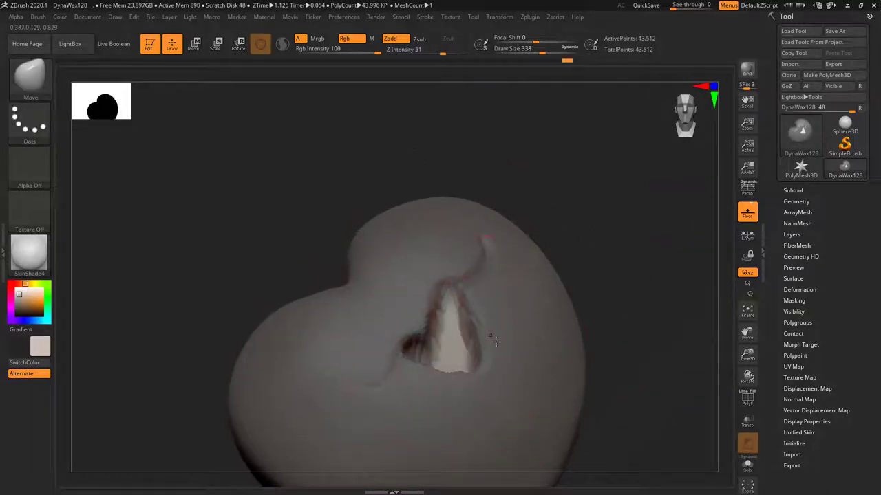
pyautogui.press('space')
pyautogui.moveTo(494, 334); pyautogui.dragTo(522, 335)
pyautogui.moveTo(544, 305)
pyautogui.mouseDown()
pyautogui.moveTo(540, 292)
pyautogui.moveTo(615, 270)
pyautogui.moveTo(591, 282)
pyautogui.moveTo(640, 328)
pyautogui.mouseUp()
# Step: Clear the mask, remesh the form and smooth the triangular pocket's inner walls at draw size 305
pyautogui.keyDown('ctrl'); pyautogui.moveTo(634, 274); pyautogui.dragTo(642, 371); pyautogui.keyUp('ctrl')
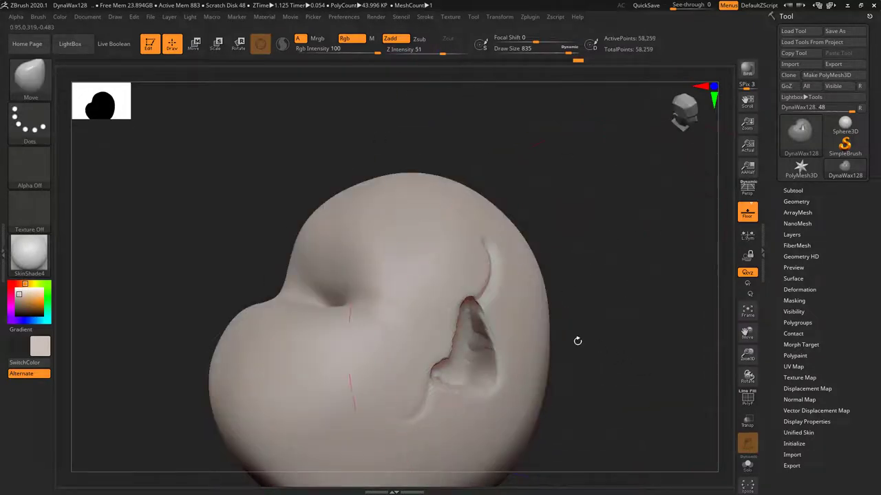
pyautogui.moveTo(487, 369)
pyautogui.keyDown('shift'); pyautogui.mouseDown()
pyautogui.moveTo(444, 375)
pyautogui.moveTo(448, 359)
pyautogui.mouseUp(); pyautogui.keyUp('shift')
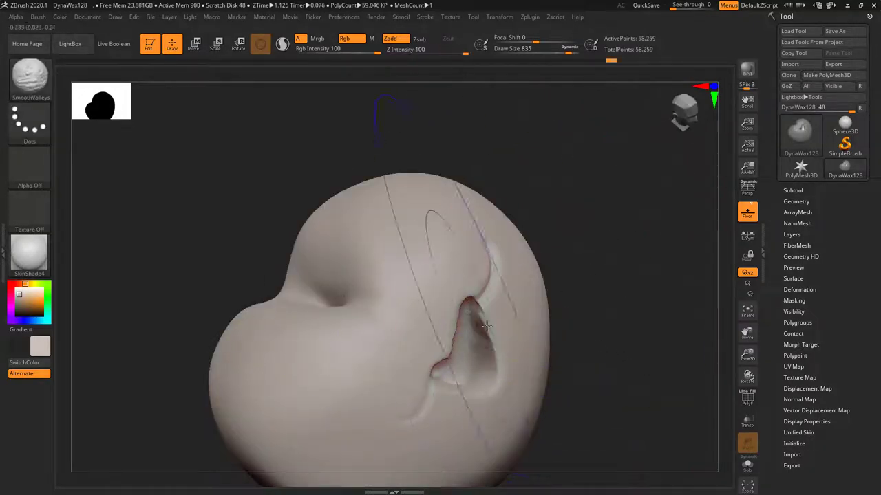
pyautogui.press('space')
pyautogui.moveTo(600, 305); pyautogui.dragTo(569, 307)
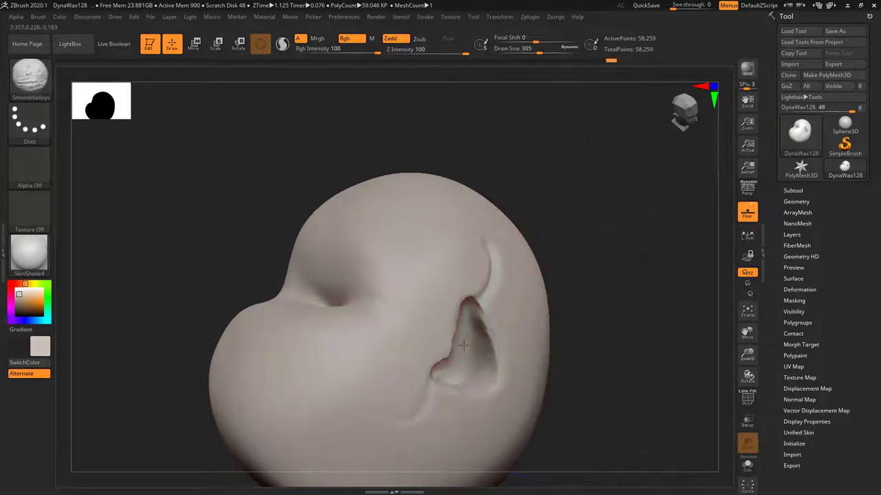
pyautogui.keyDown('shift'); pyautogui.moveTo(596, 234); pyautogui.dragTo(560, 237); pyautogui.keyUp('shift')
pyautogui.moveTo(394, 333)
pyautogui.keyDown('shift'); pyautogui.mouseDown()
pyautogui.moveTo(386, 344)
pyautogui.moveTo(405, 351)
pyautogui.mouseUp(); pyautogui.keyUp('shift')
pyautogui.moveTo(648, 281); pyautogui.dragTo(641, 278)
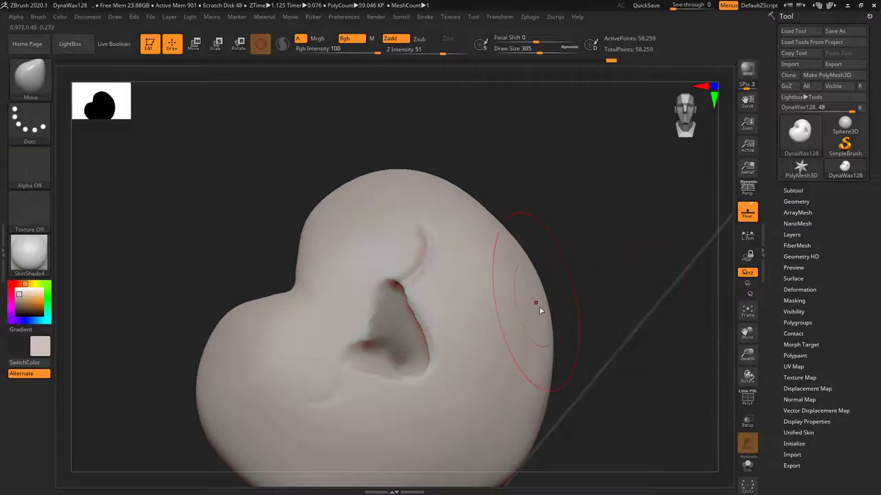
# Step: Build up clay on the pocket's floor and inner walls with the ClayBuildup brush at draw size 132
pyautogui.press('b')
pyautogui.press('c')
pyautogui.press('b')
pyautogui.press('space')
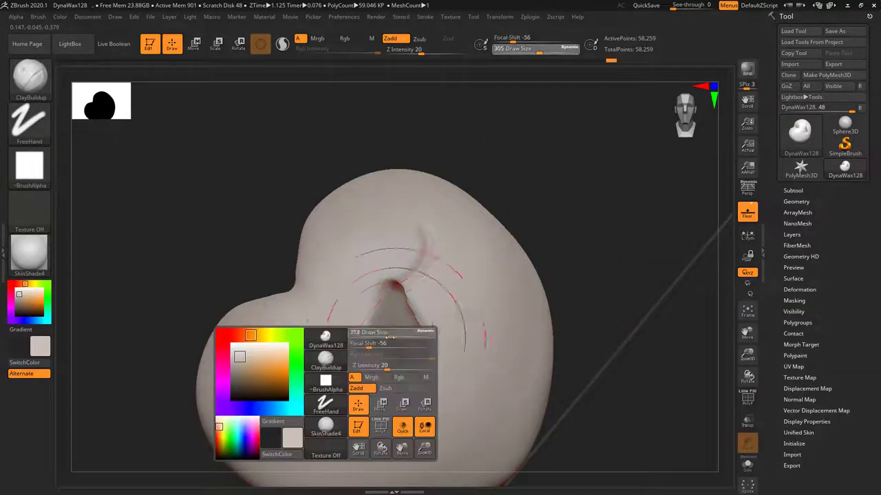
pyautogui.moveTo(390, 337)
pyautogui.mouseDown()
pyautogui.moveTo(375, 337)
pyautogui.moveTo(390, 318)
pyautogui.moveTo(383, 344)
pyautogui.moveTo(400, 337)
pyautogui.moveTo(404, 355)
pyautogui.mouseUp()
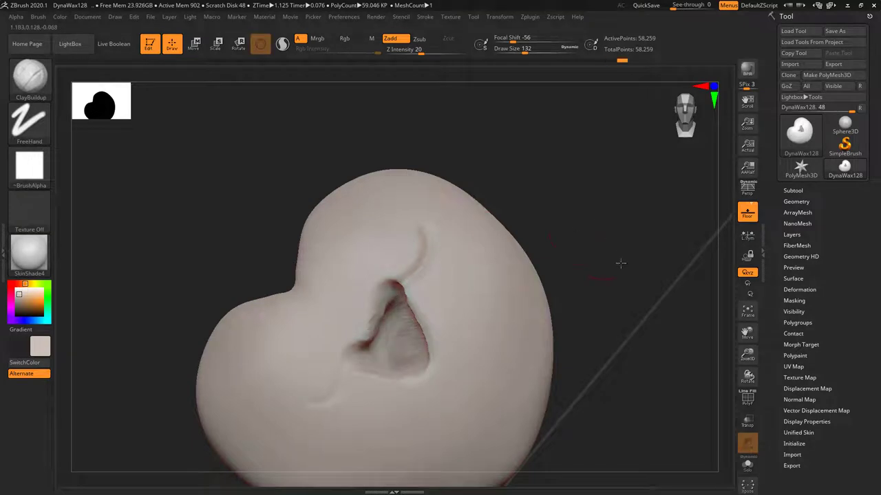
pyautogui.moveTo(619, 262); pyautogui.dragTo(660, 282)
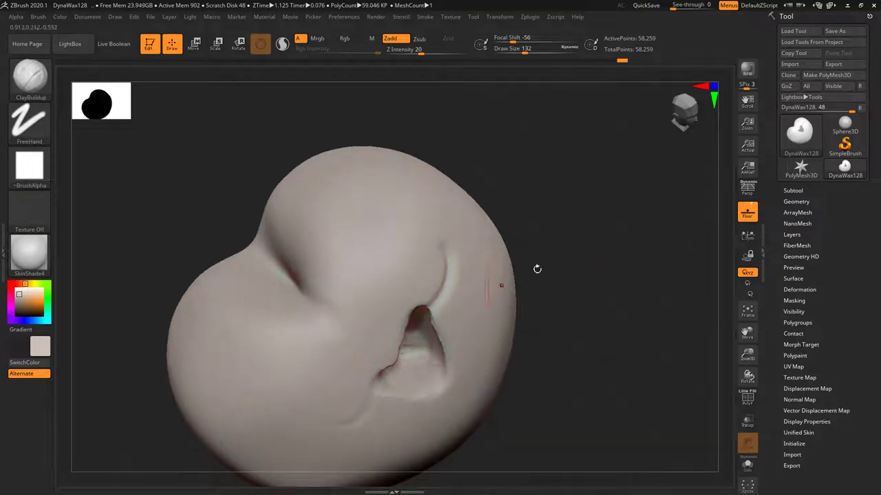
pyautogui.moveTo(537, 269); pyautogui.dragTo(584, 226)
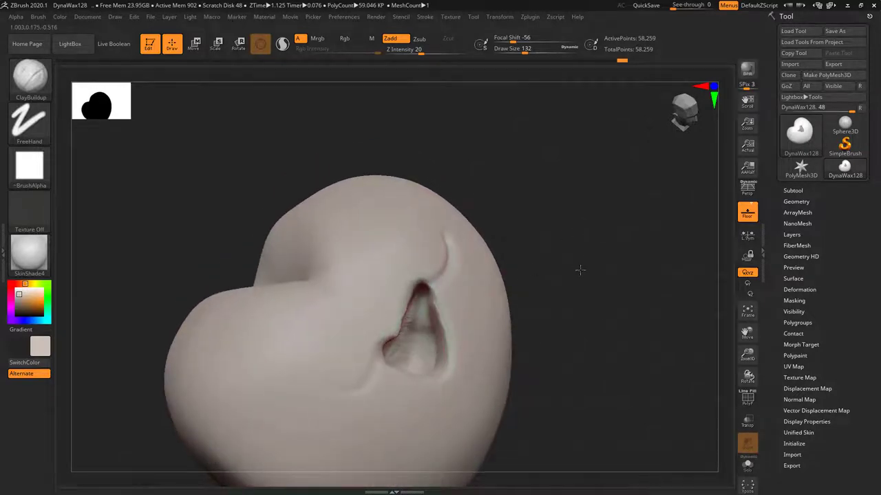
pyautogui.moveTo(580, 269); pyautogui.dragTo(420, 368)
pyautogui.moveTo(597, 272); pyautogui.dragTo(507, 252)
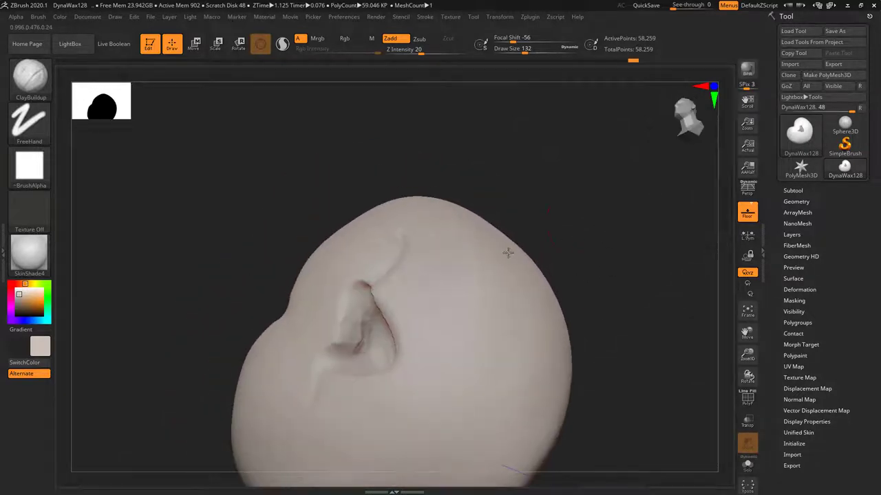
pyautogui.moveTo(363, 352)
pyautogui.mouseDown()
pyautogui.moveTo(370, 322)
pyautogui.moveTo(353, 364)
pyautogui.mouseUp()
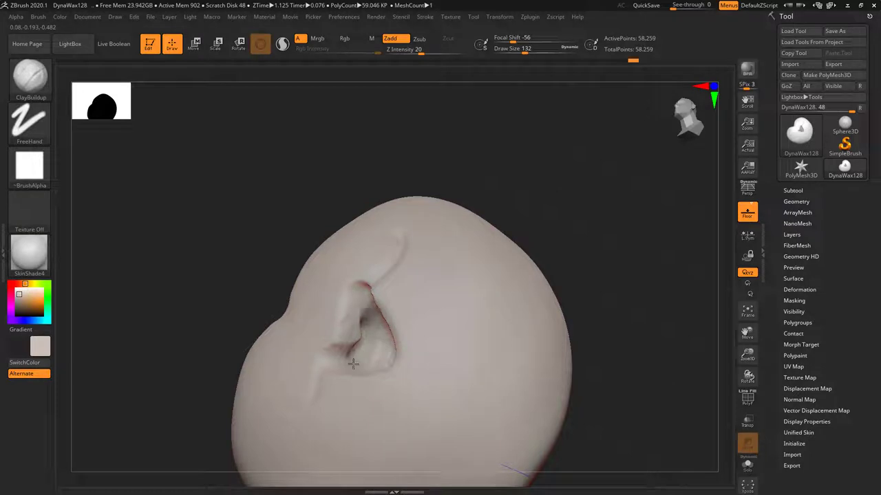
pyautogui.moveTo(627, 261); pyautogui.dragTo(661, 281)
# Step: Smooth the built-up clay along the pocket's inner edge
pyautogui.press('shift')
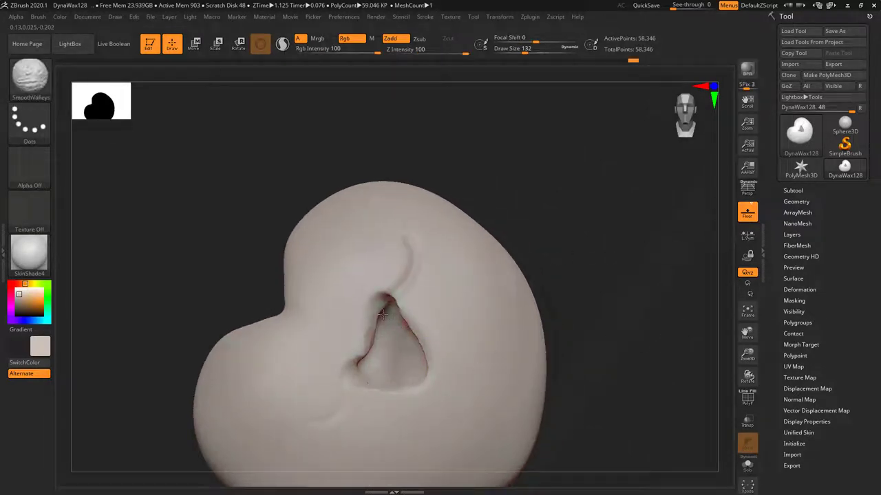
pyautogui.keyDown('shift'); pyautogui.moveTo(382, 314); pyautogui.dragTo(358, 360); pyautogui.keyUp('shift')
pyautogui.moveTo(649, 237)
pyautogui.mouseDown()
pyautogui.moveTo(658, 287)
pyautogui.moveTo(667, 276)
pyautogui.mouseUp()
# Step: Build rounded cheek-like mounds over both ends of the crack with the ClayBuildup brush at draw size 132
pyautogui.press('b')
pyautogui.press('c')
pyautogui.press('b')
pyautogui.moveTo(475, 239); pyautogui.dragTo(393, 250)
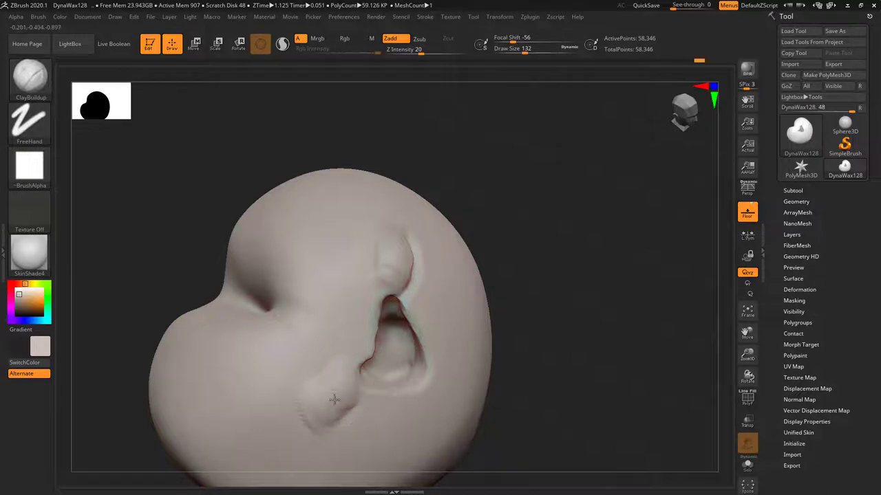
pyautogui.moveTo(494, 222)
pyautogui.mouseDown()
pyautogui.moveTo(582, 220)
pyautogui.moveTo(582, 204)
pyautogui.moveTo(551, 234)
pyautogui.mouseUp()
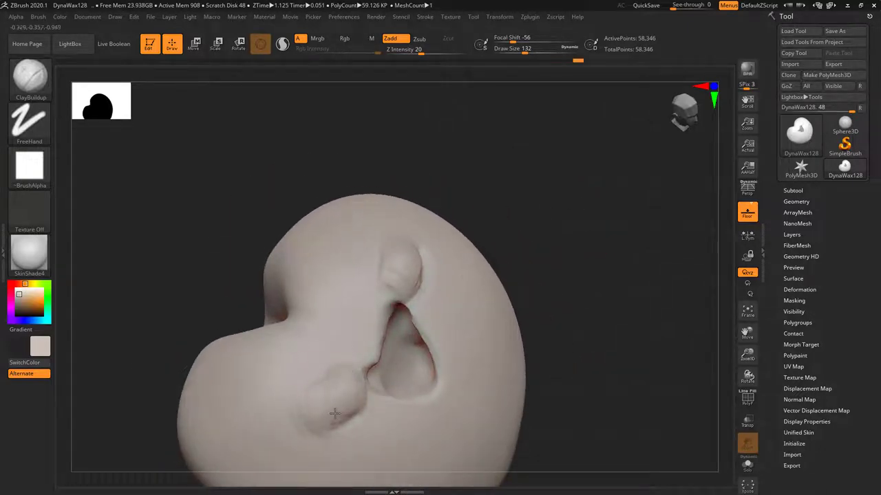
pyautogui.moveTo(598, 254)
pyautogui.mouseDown()
pyautogui.moveTo(631, 263)
pyautogui.moveTo(635, 181)
pyautogui.moveTo(582, 230)
pyautogui.mouseUp()
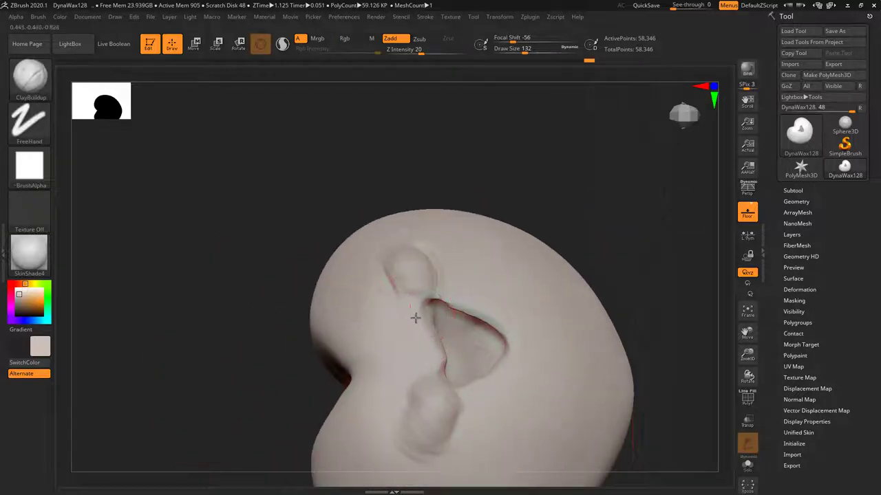
# Step: Build a raised lip along the pocket's upper edge, linking the two mounds, with the ClayBuildup brush
pyautogui.moveTo(428, 340)
pyautogui.mouseDown()
pyautogui.moveTo(424, 369)
pyautogui.moveTo(417, 332)
pyautogui.mouseUp()
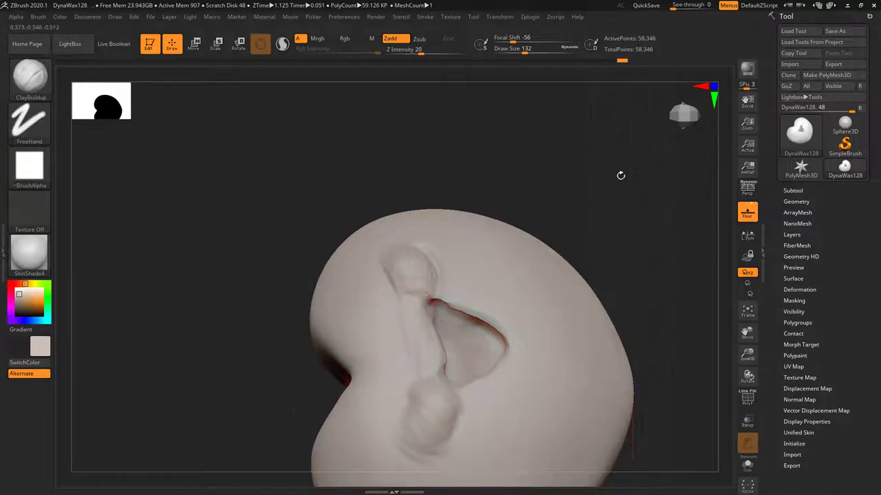
pyautogui.moveTo(620, 175); pyautogui.dragTo(505, 244)
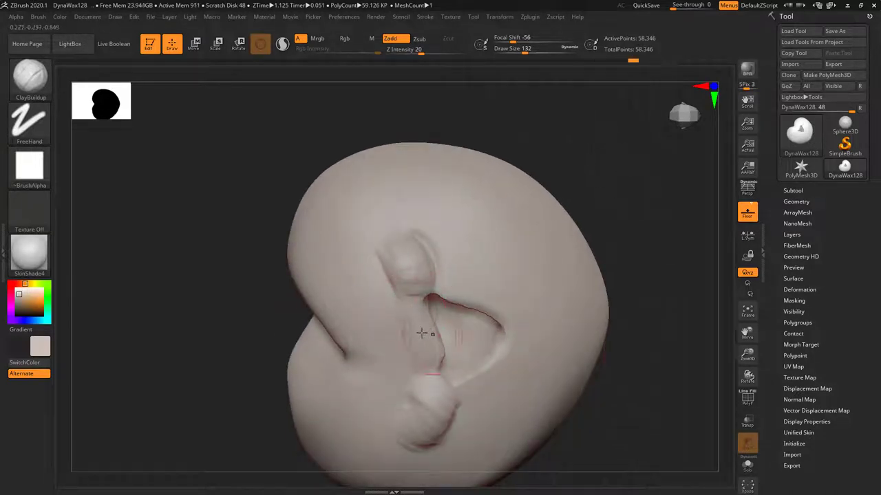
pyautogui.moveTo(639, 260)
pyautogui.mouseDown()
pyautogui.moveTo(658, 212)
pyautogui.moveTo(640, 212)
pyautogui.moveTo(481, 303)
pyautogui.mouseUp()
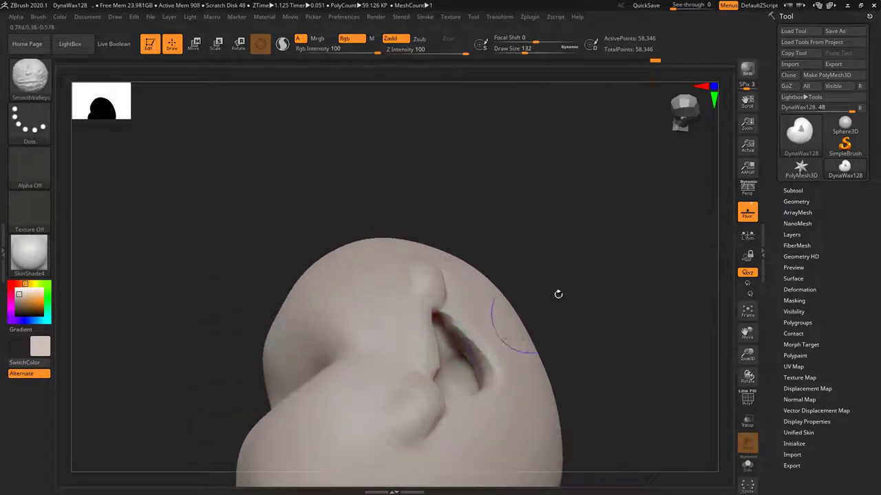
# Step: Smooth the two mounds and the lip between them into the surrounding surface
pyautogui.moveTo(558, 295)
pyautogui.mouseDown()
pyautogui.moveTo(643, 332)
pyautogui.moveTo(480, 398)
pyautogui.mouseUp()
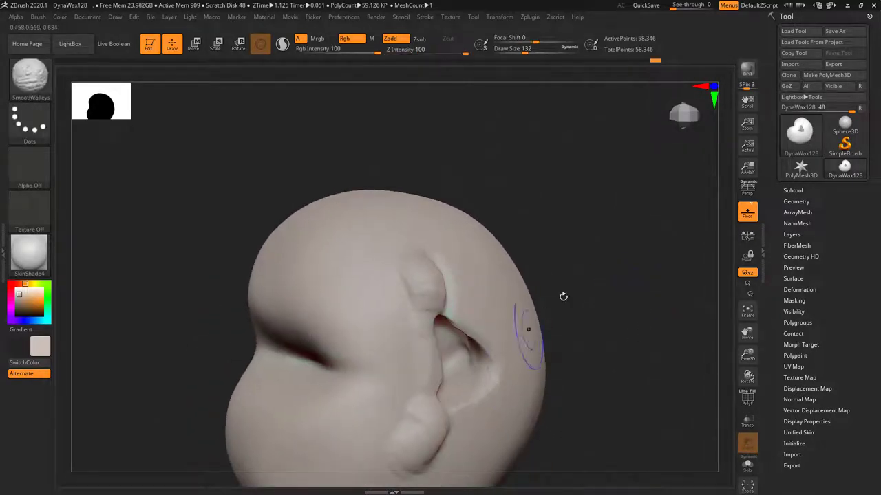
pyautogui.moveTo(563, 296)
pyautogui.mouseDown()
pyautogui.moveTo(625, 261)
pyautogui.moveTo(599, 242)
pyautogui.moveTo(615, 202)
pyautogui.mouseUp()
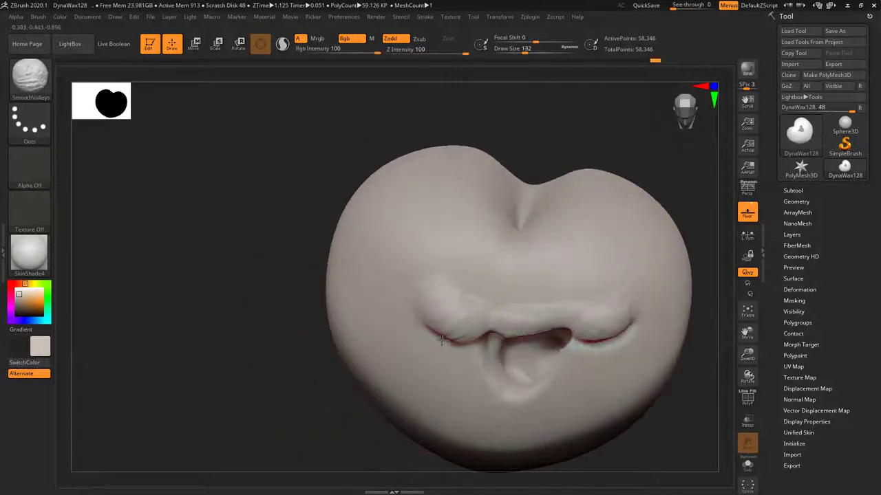
pyautogui.keyDown('shift'); pyautogui.moveTo(468, 328); pyautogui.dragTo(471, 328); pyautogui.keyUp('shift')
pyautogui.moveTo(672, 411)
pyautogui.mouseDown()
pyautogui.moveTo(682, 390)
pyautogui.moveTo(681, 296)
pyautogui.mouseUp()
pyautogui.keyDown('shift'); pyautogui.moveTo(602, 347); pyautogui.dragTo(608, 310); pyautogui.keyUp('shift')
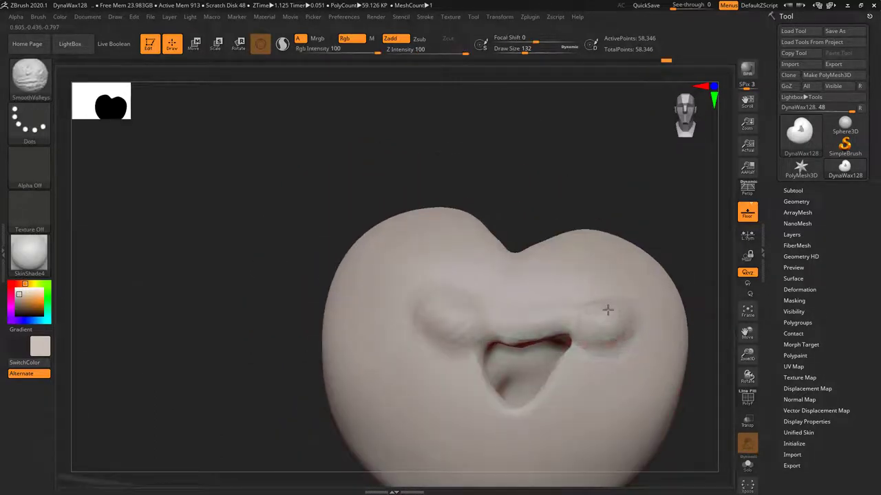
pyautogui.moveTo(683, 285)
pyautogui.mouseDown()
pyautogui.moveTo(684, 276)
pyautogui.moveTo(690, 306)
pyautogui.moveTo(617, 281)
pyautogui.moveTo(604, 246)
pyautogui.mouseUp()
pyautogui.press('shift')
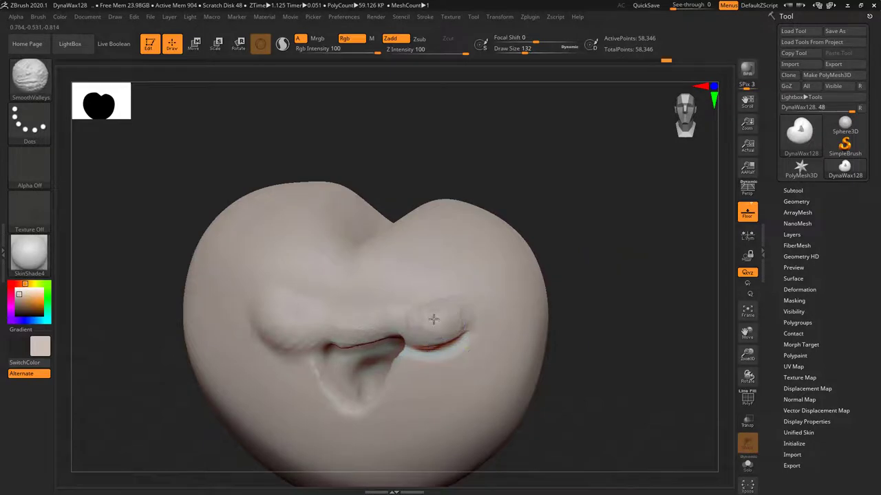
# Step: Mask a mirrored pair of round eye spots above the mouth, soften them and invert the mask
pyautogui.moveTo(622, 315)
pyautogui.mouseDown()
pyautogui.moveTo(609, 288)
pyautogui.moveTo(573, 263)
pyautogui.moveTo(640, 250)
pyautogui.moveTo(571, 250)
pyautogui.mouseUp()
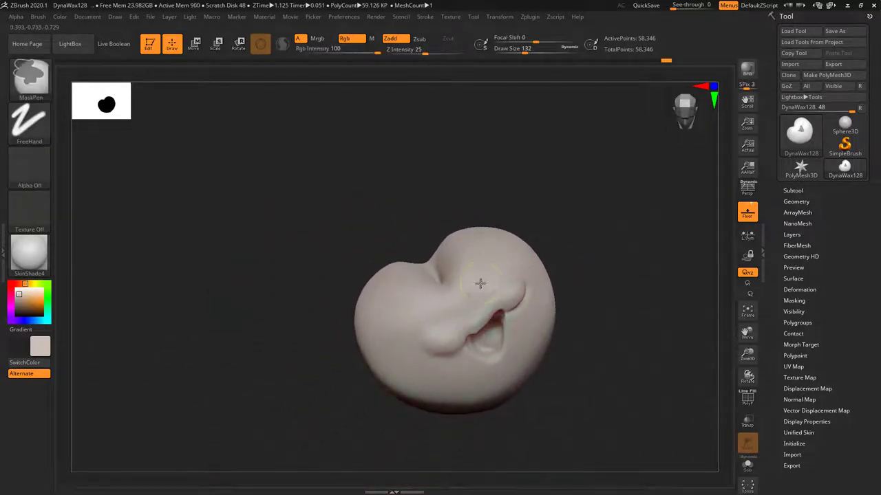
pyautogui.keyDown('ctrl'); pyautogui.moveTo(479, 284); pyautogui.dragTo(483, 282); pyautogui.keyUp('ctrl')
pyautogui.keyDown('ctrl'); pyautogui.moveTo(551, 211); pyautogui.dragTo(562, 249); pyautogui.keyUp('ctrl')
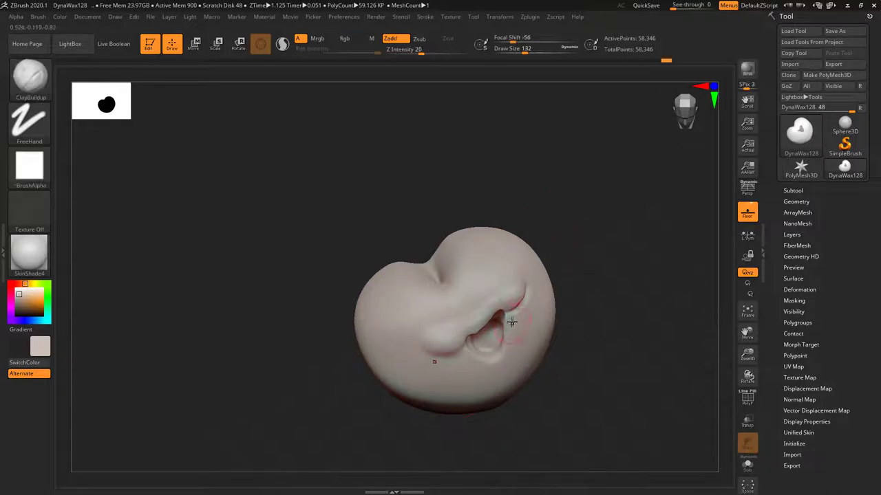
pyautogui.keyDown('ctrl'); pyautogui.click(470, 278); pyautogui.keyUp('ctrl')
pyautogui.keyDown('ctrl'); pyautogui.click(426, 300); pyautogui.keyUp('ctrl')
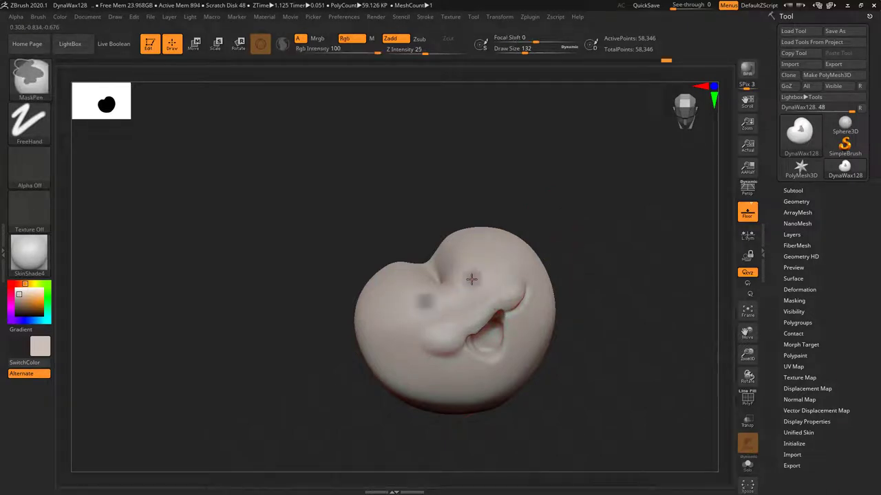
pyautogui.keyDown('ctrl'); pyautogui.click(611, 260); pyautogui.keyUp('ctrl')
pyautogui.keyDown('ctrl'); pyautogui.click(611, 258); pyautogui.keyUp('ctrl')
pyautogui.keyDown('ctrl'); pyautogui.click(605, 266); pyautogui.keyUp('ctrl')
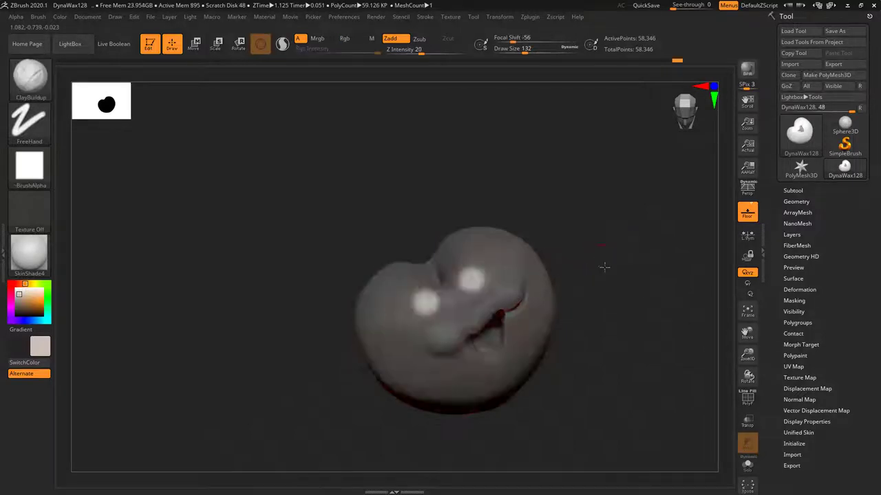
# Step: Push the two unmasked eye spots inward as sockets with the Move brush at draw size 311, and clear the mask
pyautogui.moveTo(604, 267); pyautogui.dragTo(613, 307)
pyautogui.keyDown('alt'); pyautogui.moveTo(631, 273); pyautogui.dragTo(678, 270); pyautogui.keyUp('alt')
pyautogui.press('b')
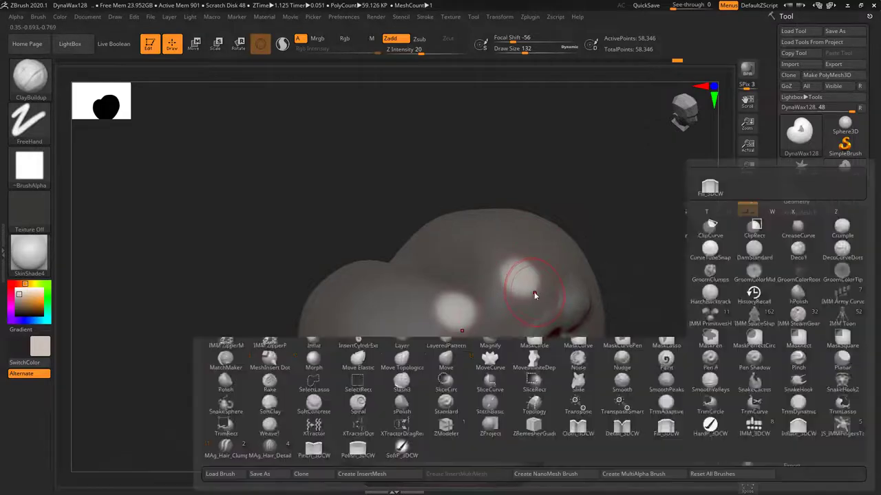
pyautogui.press('m')
pyautogui.press('v')
pyautogui.press('space')
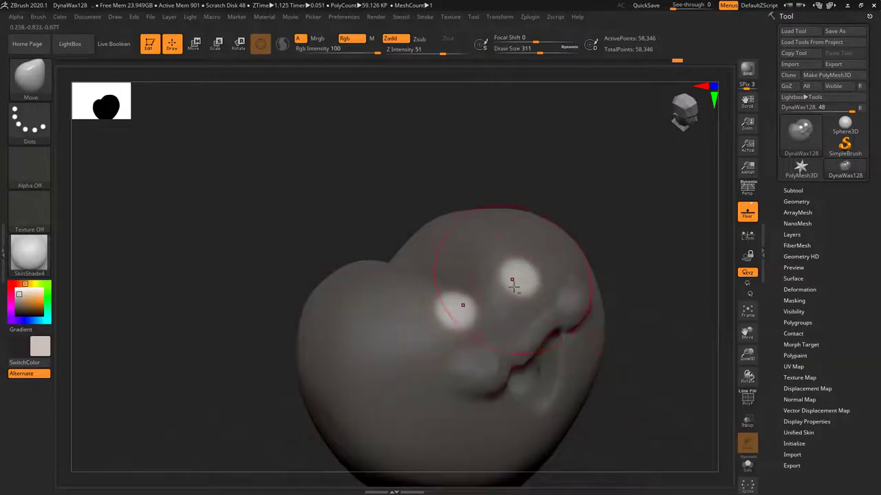
pyautogui.keyDown('alt'); pyautogui.moveTo(514, 279); pyautogui.dragTo(514, 330); pyautogui.keyUp('alt')
pyautogui.keyDown('ctrl'); pyautogui.moveTo(630, 214); pyautogui.dragTo(631, 279); pyautogui.keyUp('ctrl')
# Step: Remesh the form and smooth the eye sockets and the cheek mounds
pyautogui.moveTo(649, 226); pyautogui.dragTo(625, 232)
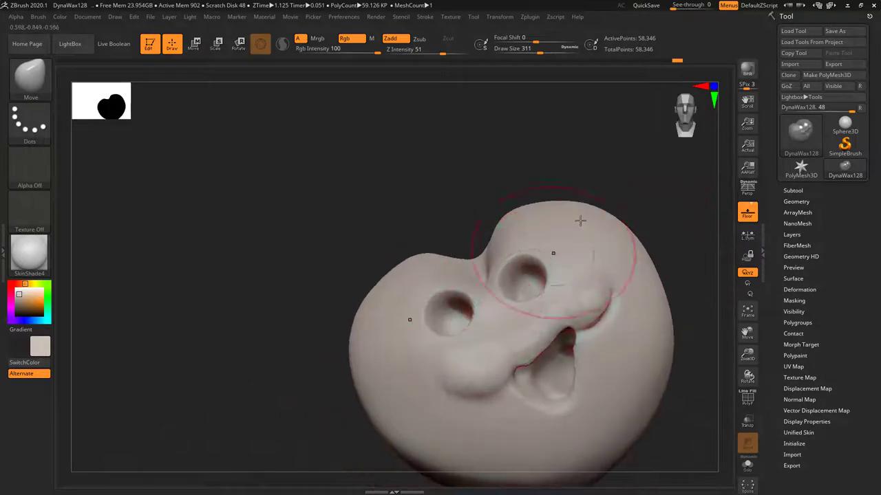
pyautogui.keyDown('ctrl'); pyautogui.moveTo(665, 158); pyautogui.dragTo(670, 215); pyautogui.keyUp('ctrl')
pyautogui.keyDown('shift'); pyautogui.moveTo(528, 279); pyautogui.dragTo(530, 298); pyautogui.keyUp('shift')
pyautogui.keyDown('shift'); pyautogui.moveTo(594, 294); pyautogui.dragTo(596, 296); pyautogui.keyUp('shift')
# Step: Build raised rims around both eye sockets with the ClayBuildup brush at draw size 108
pyautogui.moveTo(659, 215)
pyautogui.mouseDown()
pyautogui.moveTo(666, 229)
pyautogui.moveTo(688, 233)
pyautogui.moveTo(684, 211)
pyautogui.moveTo(597, 255)
pyautogui.mouseUp()
pyautogui.press('b')
pyautogui.press('c')
pyautogui.press('b')
pyautogui.press('space')
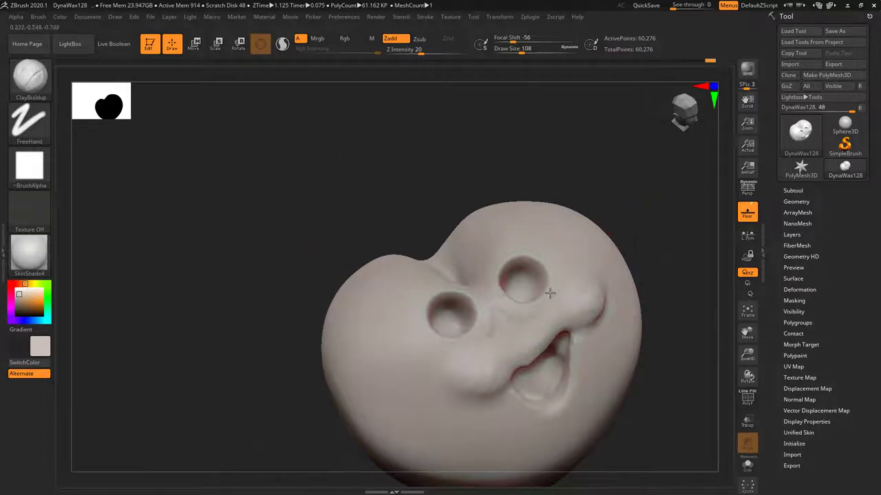
pyautogui.moveTo(551, 267); pyautogui.dragTo(535, 305)
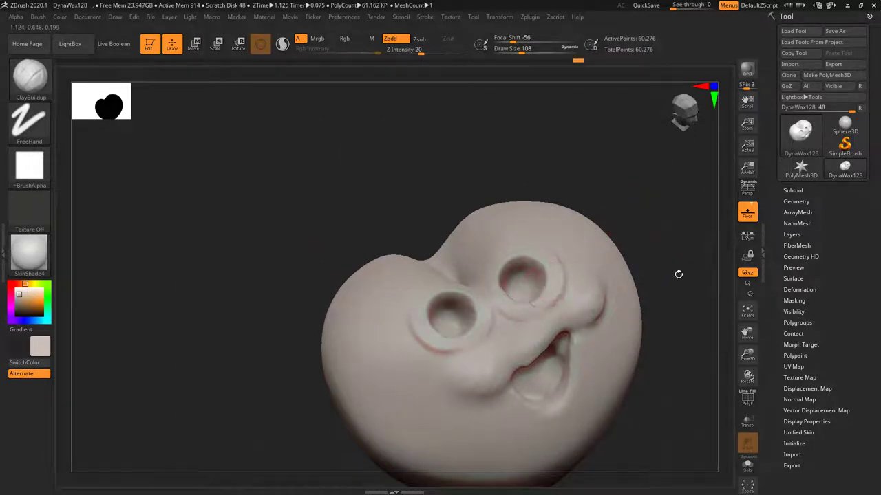
pyautogui.keyDown('shift'); pyautogui.moveTo(678, 275); pyautogui.dragTo(696, 302); pyautogui.keyUp('shift')
pyautogui.moveTo(695, 365)
pyautogui.keyDown('alt'); pyautogui.mouseDown()
pyautogui.moveTo(698, 328)
pyautogui.moveTo(678, 330)
pyautogui.moveTo(652, 379)
pyautogui.mouseUp(); pyautogui.keyUp('alt')
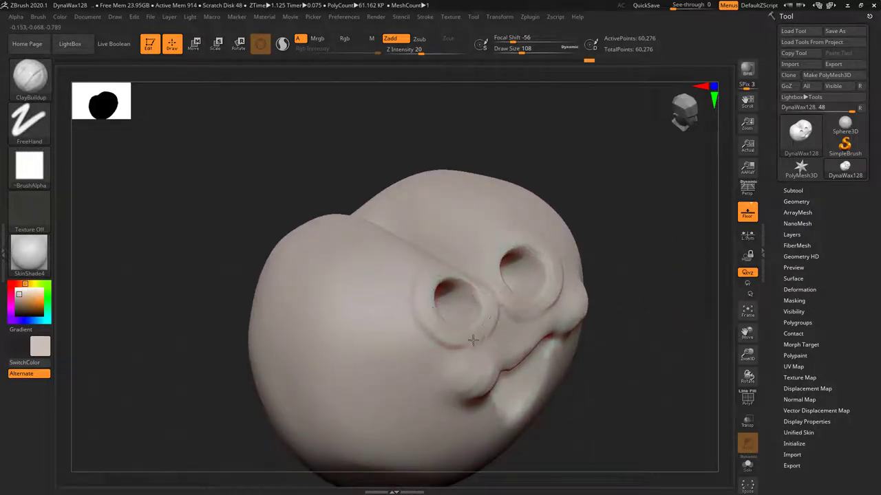
pyautogui.moveTo(603, 195); pyautogui.dragTo(515, 202)
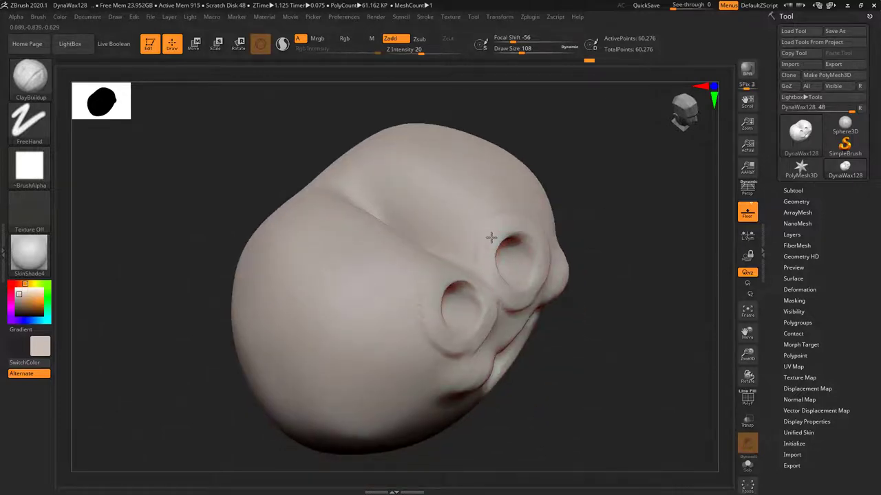
pyautogui.moveTo(614, 227); pyautogui.dragTo(527, 217)
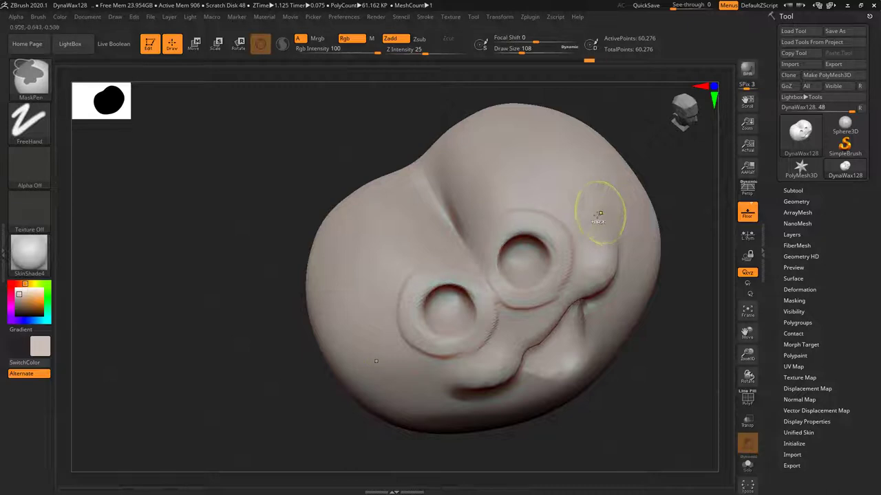
# Step: Undo the last two strokes and open the ClayBuildup brush's Auto Masking settings at the BackfaceMask option
pyautogui.hotkey('ctrl', 'z')
pyautogui.hotkey('ctrl', 'z')
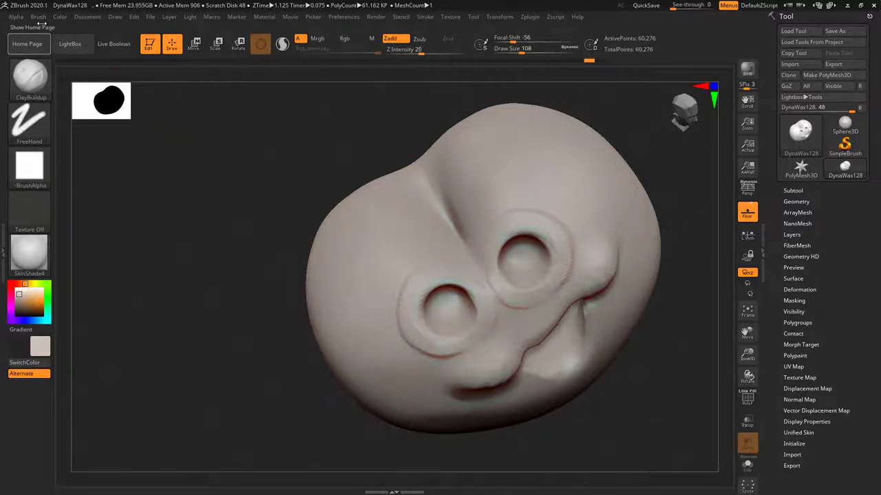
pyautogui.click(37, 16)
pyautogui.scroll(-2, 82, 333)
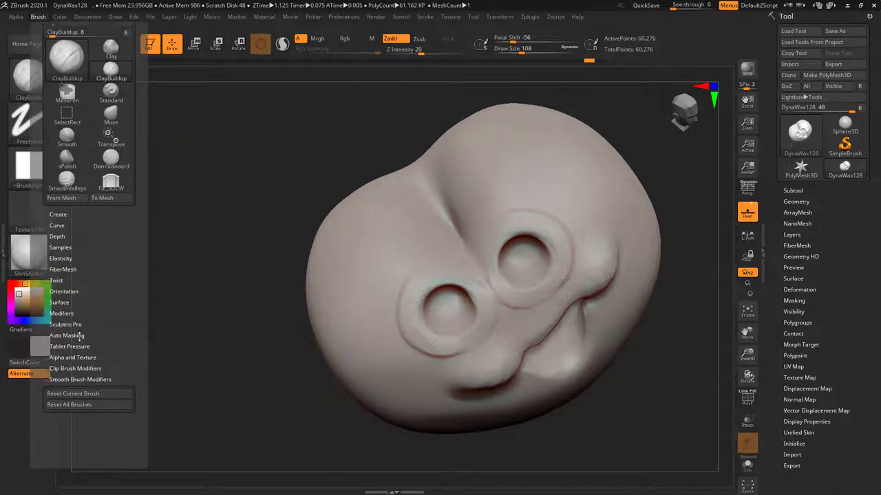
pyautogui.click(80, 335)
pyautogui.scroll(-5, 120, 314)
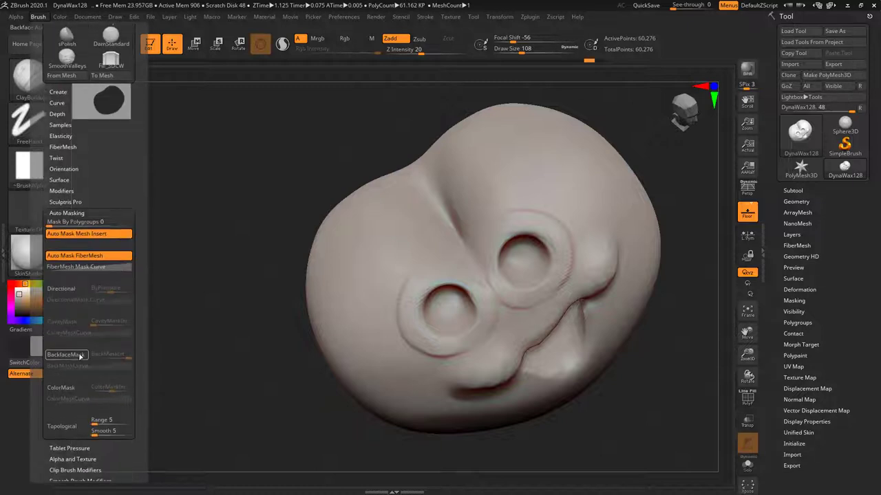
# Step: Rebuild the raised rims around both eye sockets with the ClayBuildup brush at draw size 108
pyautogui.moveTo(516, 221); pyautogui.dragTo(504, 228)
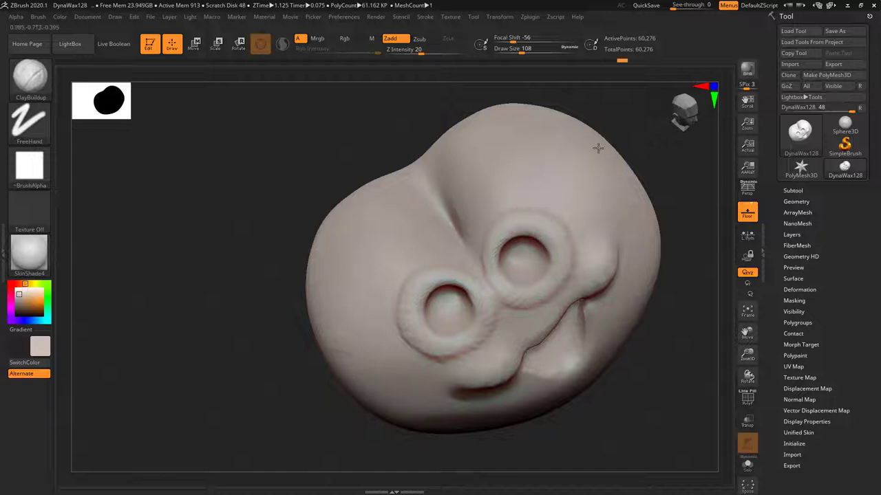
pyautogui.moveTo(664, 187); pyautogui.dragTo(488, 244)
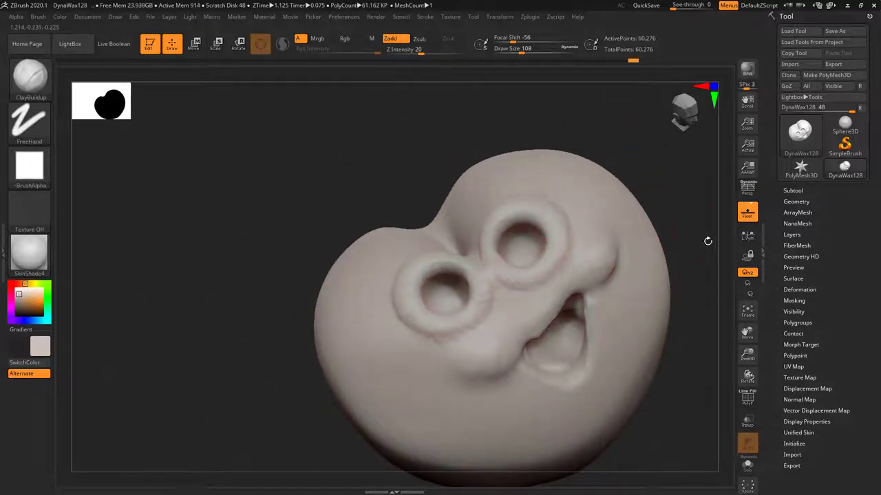
pyautogui.moveTo(707, 240); pyautogui.dragTo(648, 285)
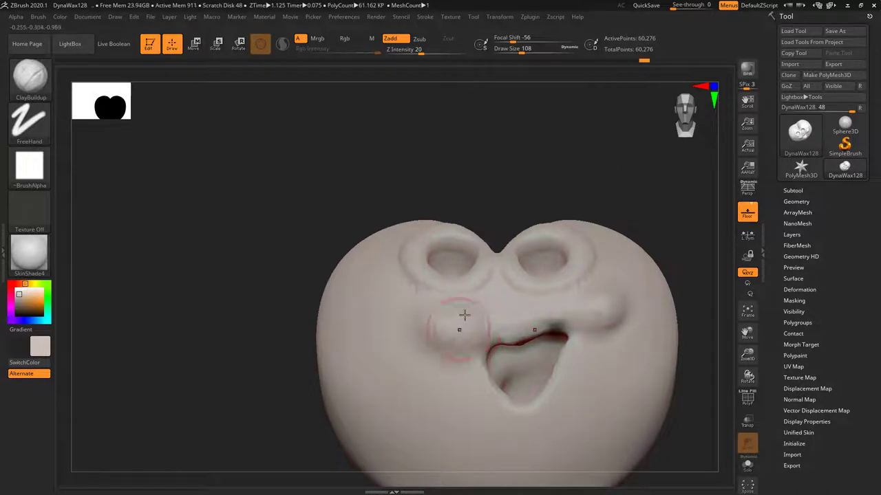
# Step: Build up and smooth the cheek mounds and the upper lip at draw size 108, and remesh the form
pyautogui.moveTo(465, 315); pyautogui.dragTo(468, 326)
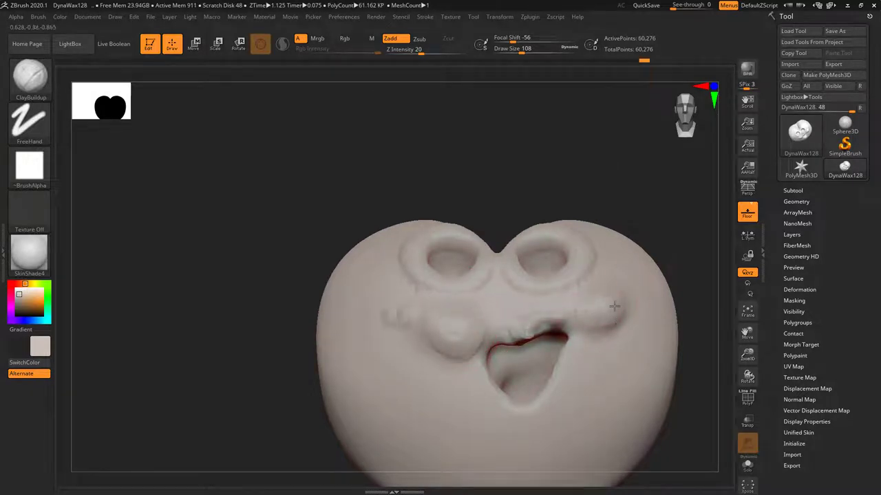
pyautogui.press('ctrl')
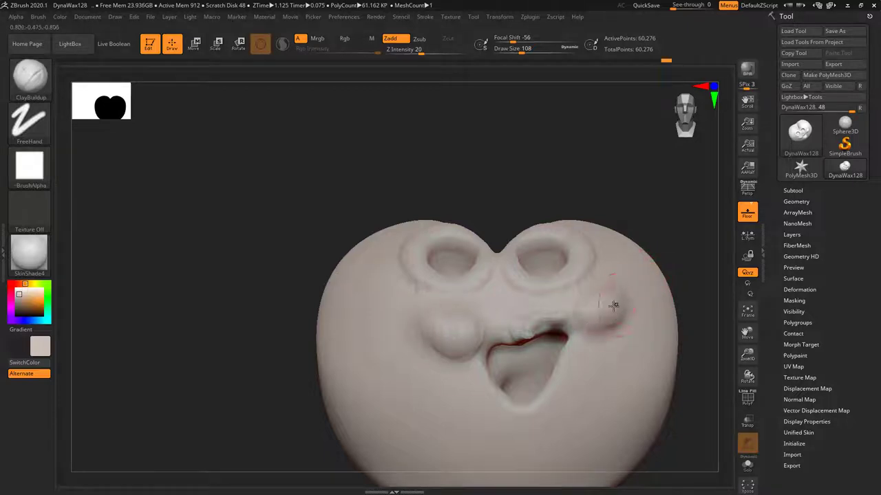
pyautogui.press('shift')
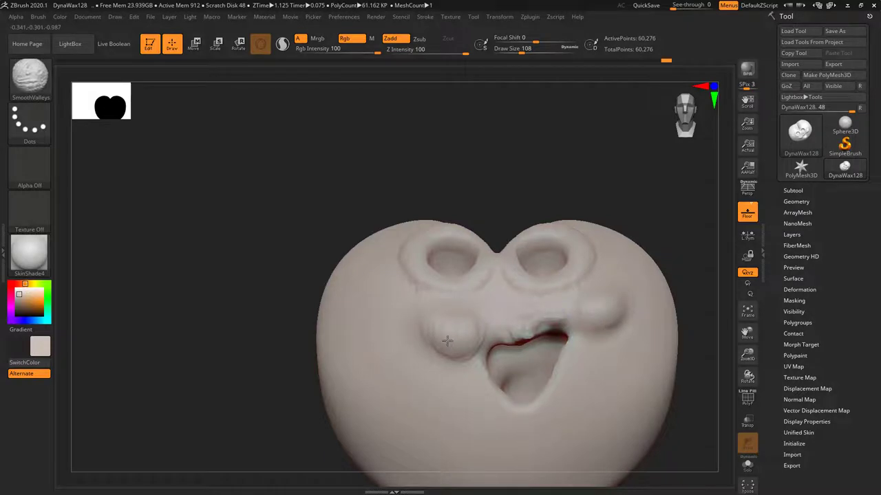
pyautogui.keyDown('shift'); pyautogui.moveTo(698, 211); pyautogui.dragTo(697, 266); pyautogui.keyUp('shift')
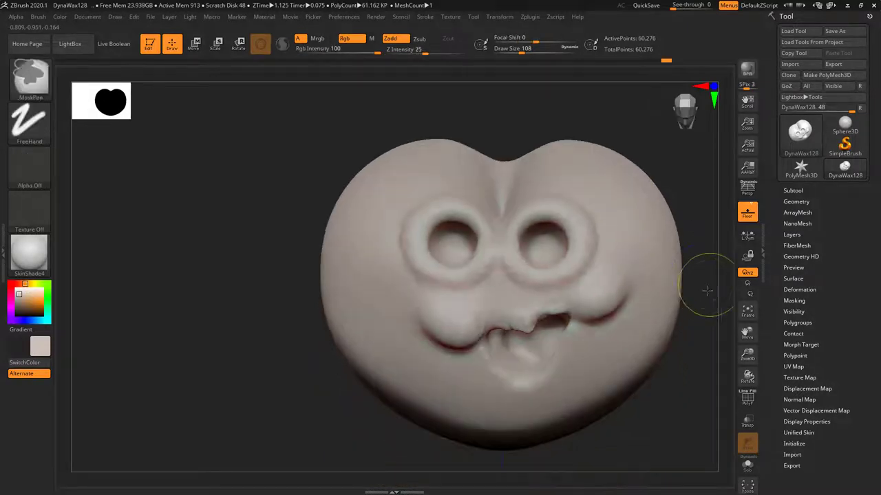
pyautogui.press('shift')
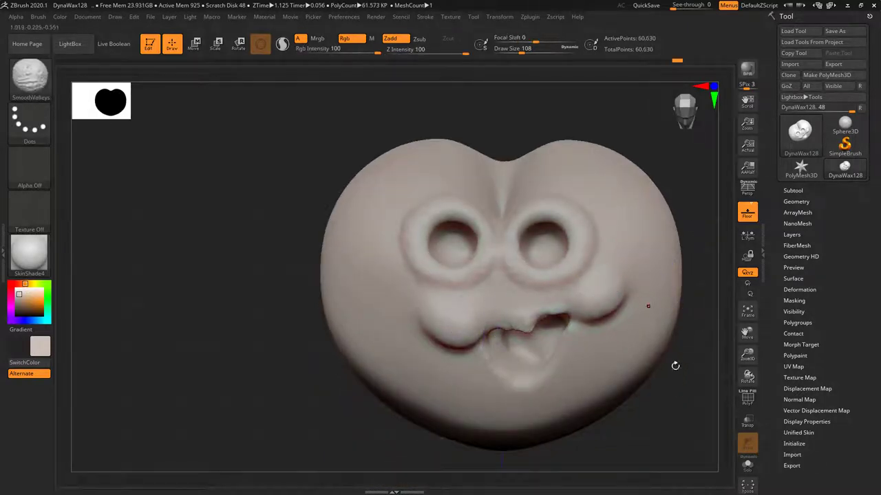
# Step: Smooth the cheek mounds, the eye rims and the mouth's edge with the SmoothValleys brush
pyautogui.moveTo(675, 366)
pyautogui.keyDown('alt'); pyautogui.mouseDown()
pyautogui.moveTo(680, 320)
pyautogui.moveTo(665, 348)
pyautogui.moveTo(632, 339)
pyautogui.mouseUp(); pyautogui.keyUp('alt')
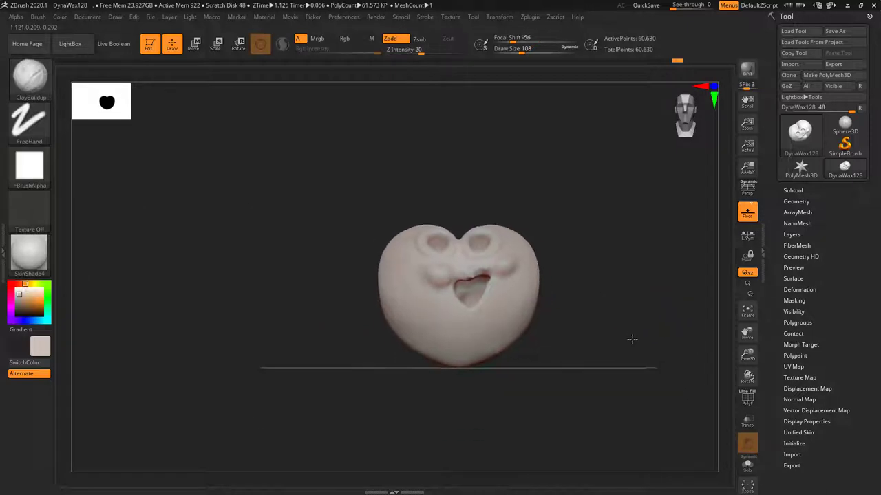
pyautogui.press('f')
pyautogui.press('shift')
pyautogui.keyDown('shift'); pyautogui.moveTo(555, 264); pyautogui.dragTo(539, 270); pyautogui.keyUp('shift')
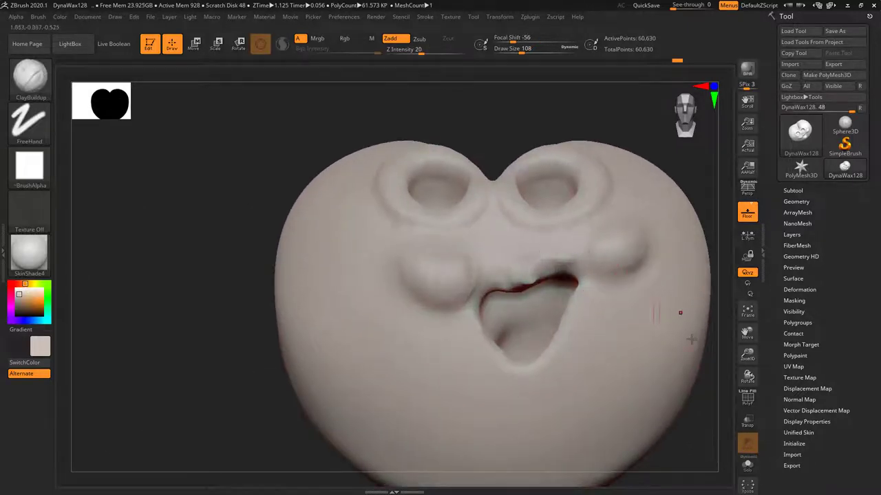
pyautogui.moveTo(709, 412)
pyautogui.mouseDown()
pyautogui.moveTo(718, 442)
pyautogui.moveTo(696, 419)
pyautogui.mouseUp()
pyautogui.press('shift')
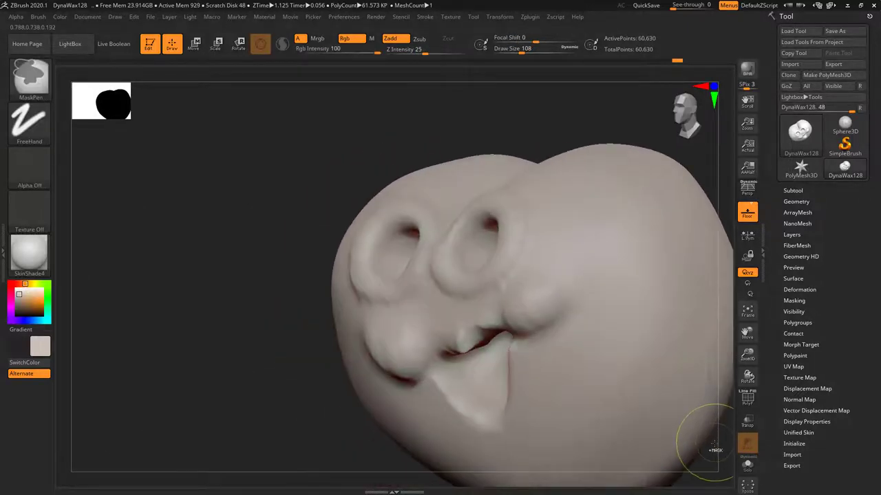
pyautogui.moveTo(716, 448)
pyautogui.mouseDown()
pyautogui.moveTo(597, 370)
pyautogui.moveTo(637, 299)
pyautogui.moveTo(632, 264)
pyautogui.moveTo(635, 354)
pyautogui.moveTo(630, 295)
pyautogui.moveTo(667, 298)
pyautogui.mouseUp()
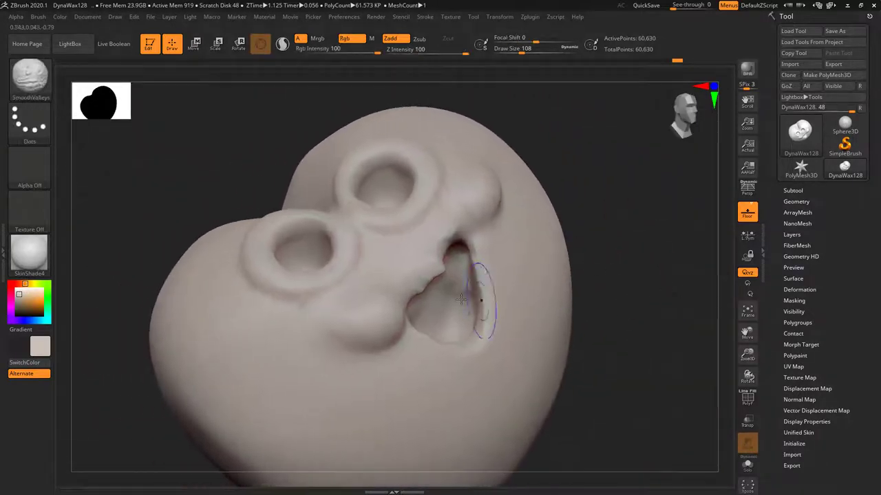
pyautogui.moveTo(443, 238)
pyautogui.keyDown('shift'); pyautogui.mouseDown()
pyautogui.moveTo(438, 268)
pyautogui.moveTo(460, 244)
pyautogui.moveTo(439, 269)
pyautogui.mouseUp(); pyautogui.keyUp('shift')
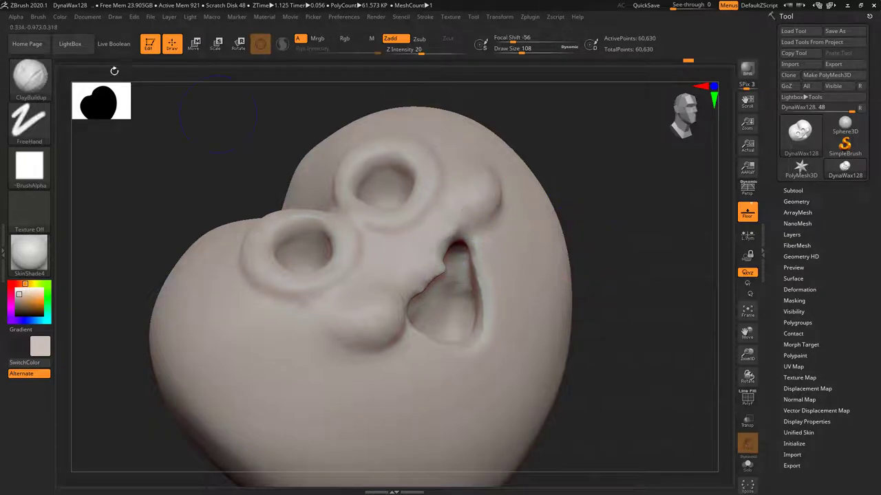
# Step: Choose Smooth as the smoothing brush in place of SmoothValleys, and return to Draw mode
pyautogui.click(39, 18)
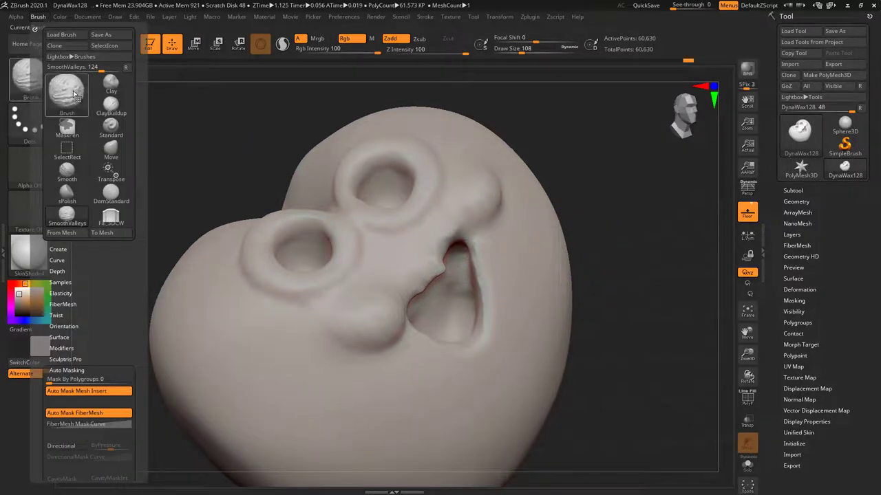
pyautogui.click(29, 77)
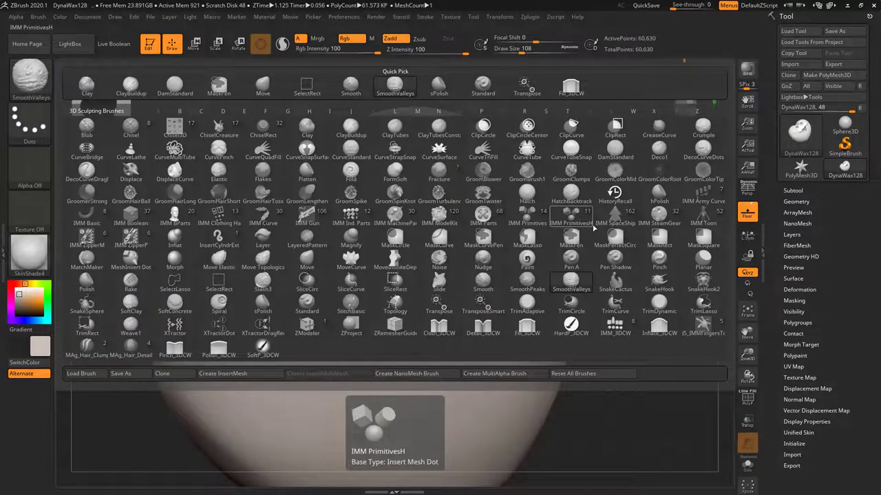
pyautogui.press('w')
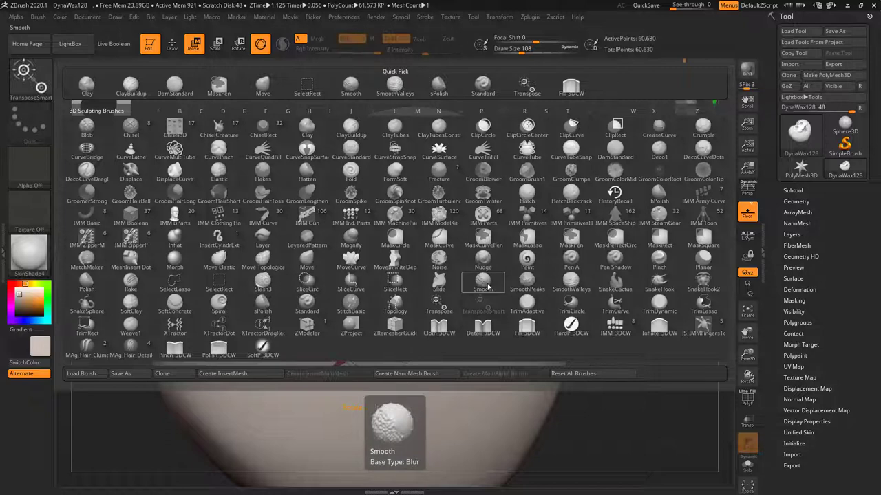
pyautogui.click(486, 286)
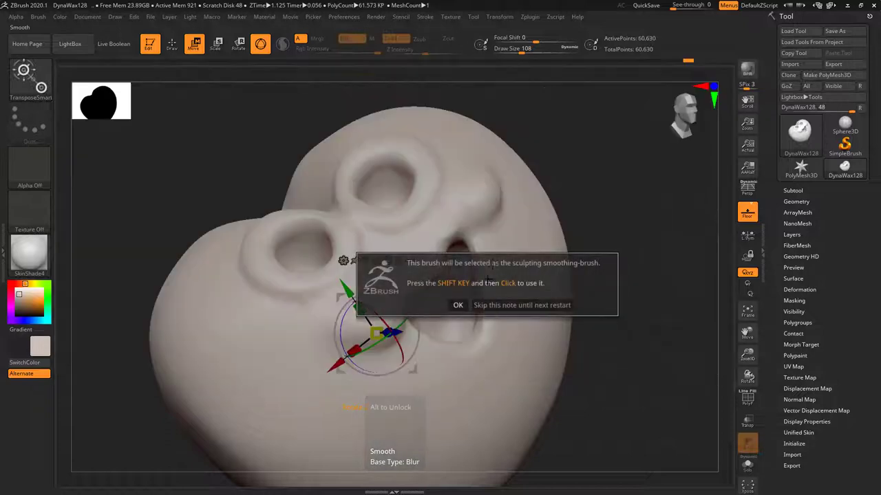
pyautogui.click(461, 304)
pyautogui.moveTo(625, 184); pyautogui.dragTo(572, 199)
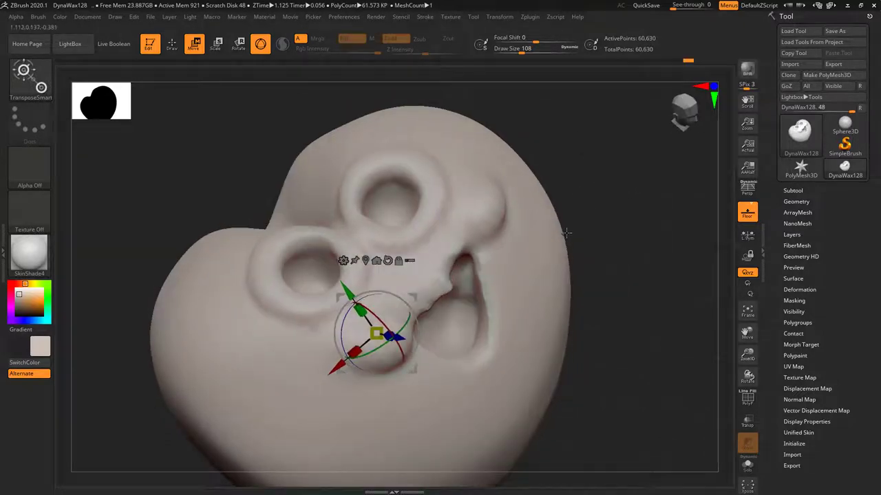
pyautogui.press('q')
# Step: Smooth the bumpy upper lip, the cheek mounds and the mouth's edge with the Smooth brush at draw size 108
pyautogui.press('shift')
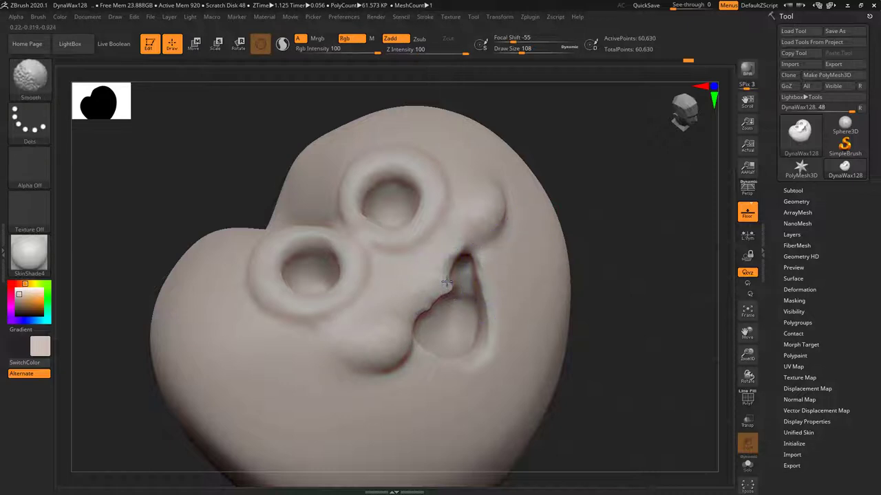
pyautogui.keyDown('shift'); pyautogui.moveTo(443, 296); pyautogui.dragTo(441, 289); pyautogui.keyUp('shift')
pyautogui.keyDown('shift'); pyautogui.moveTo(496, 202); pyautogui.dragTo(460, 204); pyautogui.keyUp('shift')
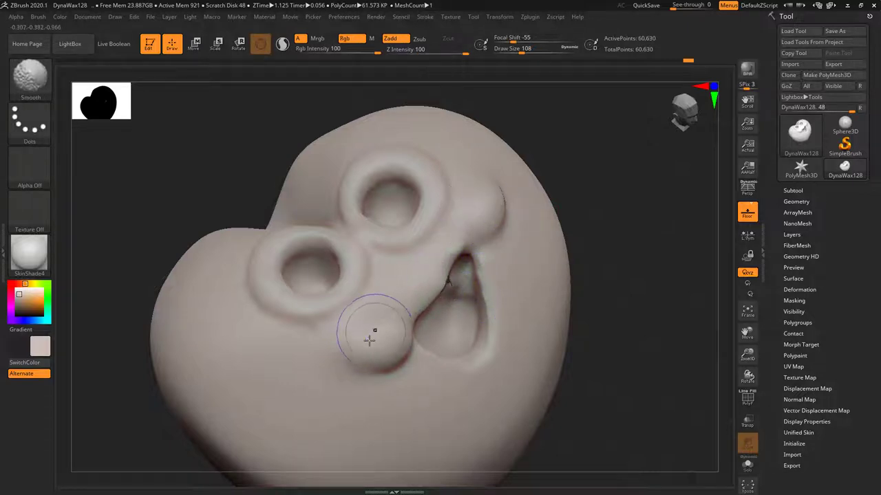
pyautogui.keyDown('shift'); pyautogui.moveTo(448, 279); pyautogui.dragTo(439, 292); pyautogui.keyUp('shift')
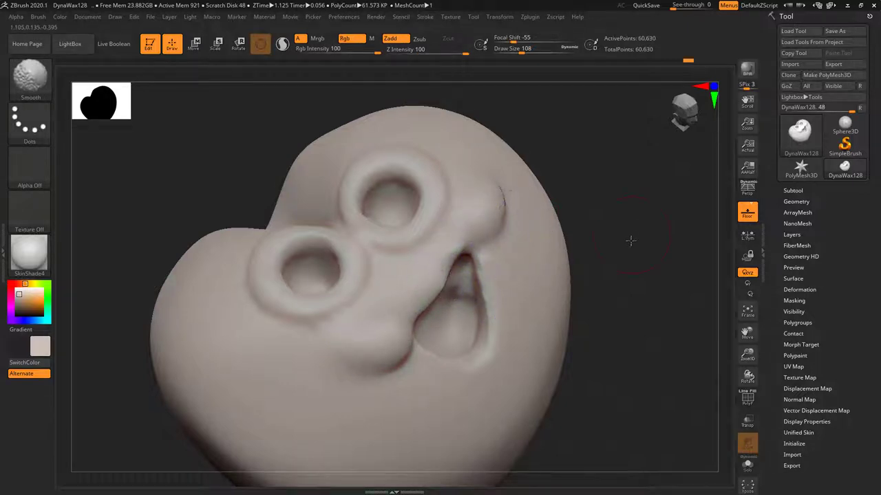
pyautogui.moveTo(631, 240); pyautogui.dragTo(622, 248)
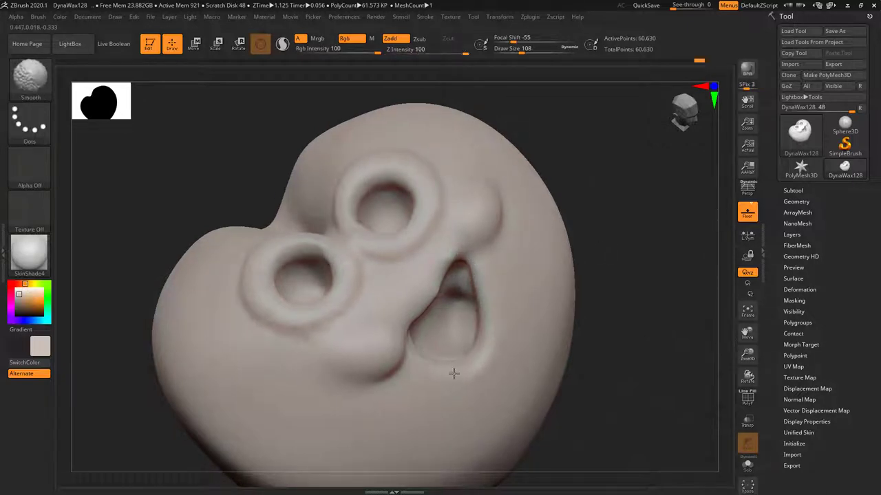
pyautogui.moveTo(618, 289)
pyautogui.keyDown('shift'); pyautogui.mouseDown()
pyautogui.moveTo(662, 348)
pyautogui.moveTo(633, 296)
pyautogui.moveTo(644, 252)
pyautogui.moveTo(603, 250)
pyautogui.moveTo(623, 219)
pyautogui.moveTo(631, 229)
pyautogui.mouseUp(); pyautogui.keyUp('shift')
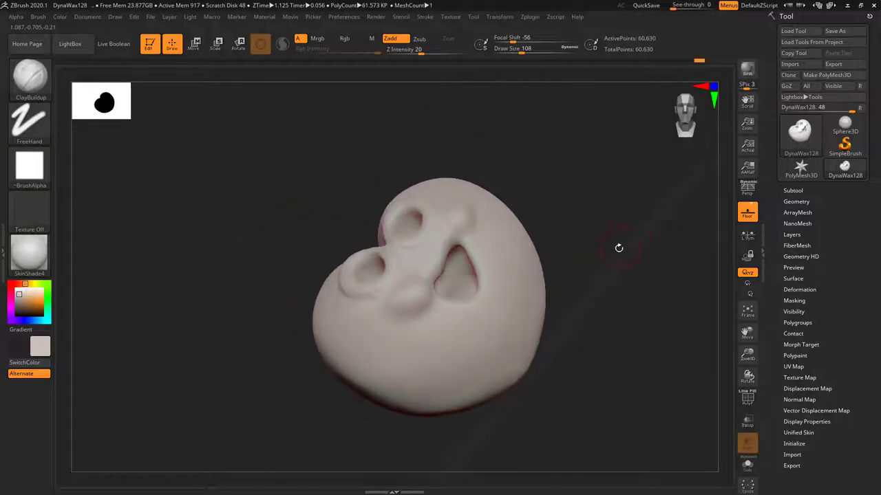
# Step: Puff up the cheek mounds with the Inflat brush at intensity 10 and draw size 108, and smooth them
pyautogui.press('b')
pyautogui.click(496, 342)
pyautogui.press('b')
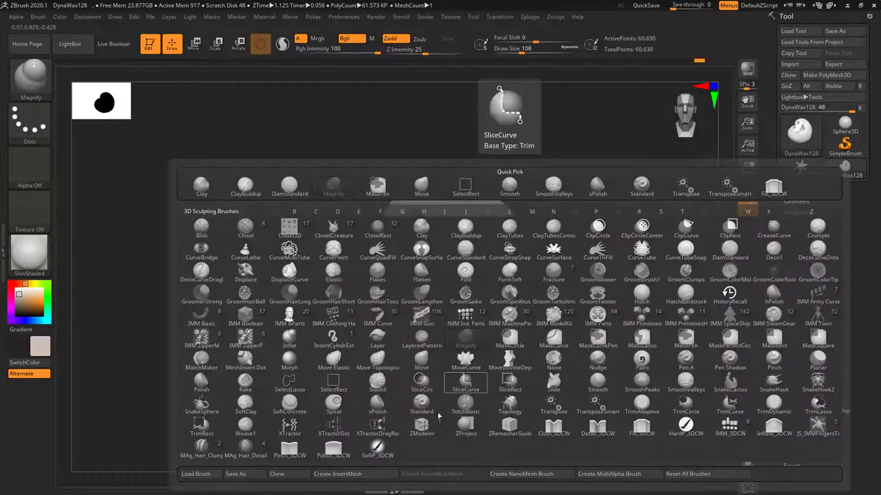
pyautogui.click(290, 339)
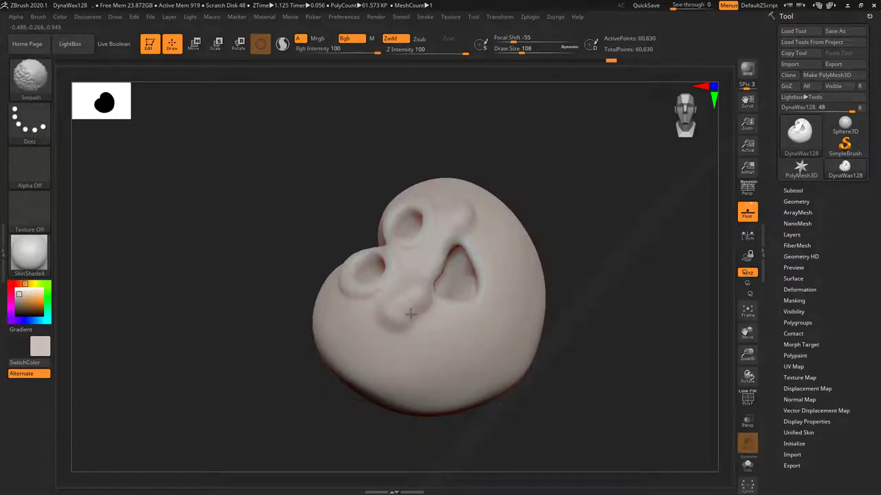
pyautogui.moveTo(411, 311); pyautogui.dragTo(420, 307)
pyautogui.press('shift')
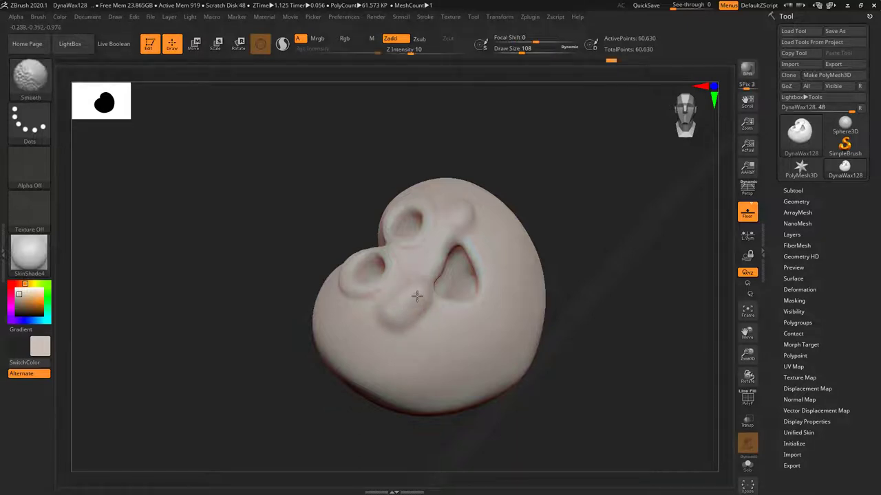
pyautogui.moveTo(626, 218)
pyautogui.mouseDown()
pyautogui.moveTo(647, 275)
pyautogui.moveTo(621, 258)
pyautogui.moveTo(637, 260)
pyautogui.moveTo(632, 295)
pyautogui.moveTo(651, 291)
pyautogui.moveTo(637, 255)
pyautogui.moveTo(622, 254)
pyautogui.moveTo(621, 232)
pyautogui.moveTo(651, 239)
pyautogui.moveTo(560, 236)
pyautogui.mouseUp()
# Step: Thicken the upper lip between the cheek mounds with the ClayBuildup brush at intensity 20
pyautogui.press('b')
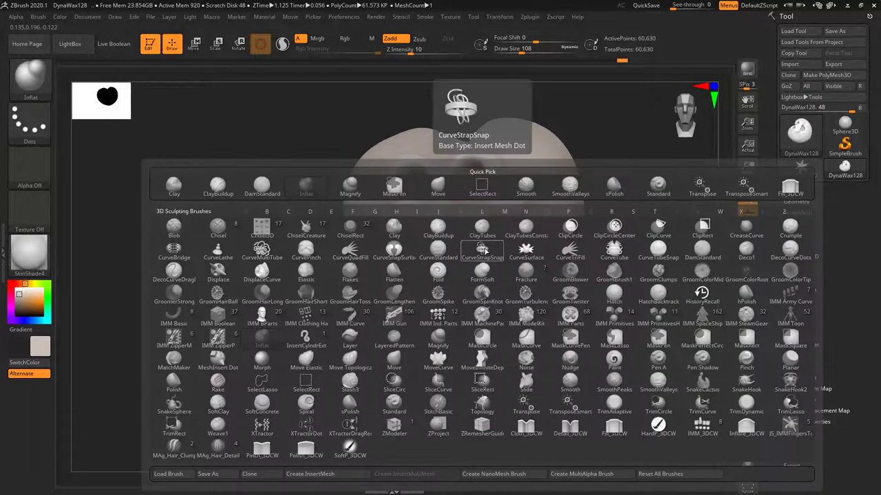
pyautogui.press('c')
pyautogui.press('b')
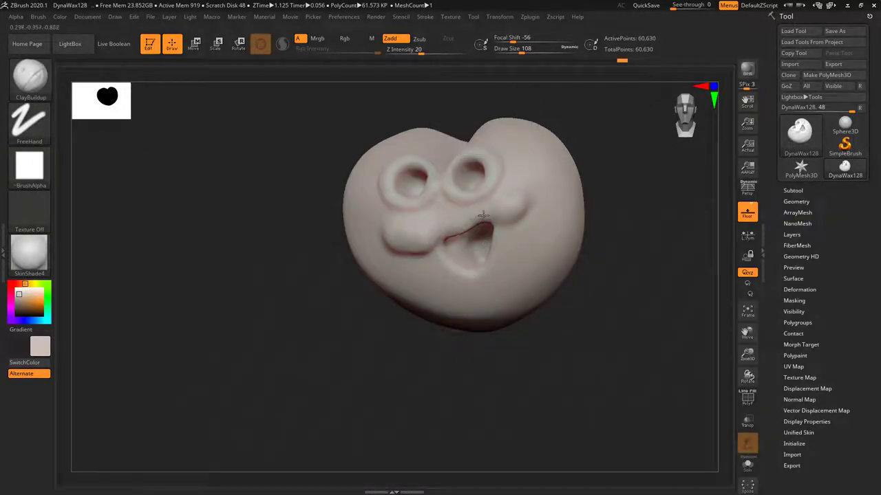
pyautogui.moveTo(487, 219); pyautogui.dragTo(486, 218)
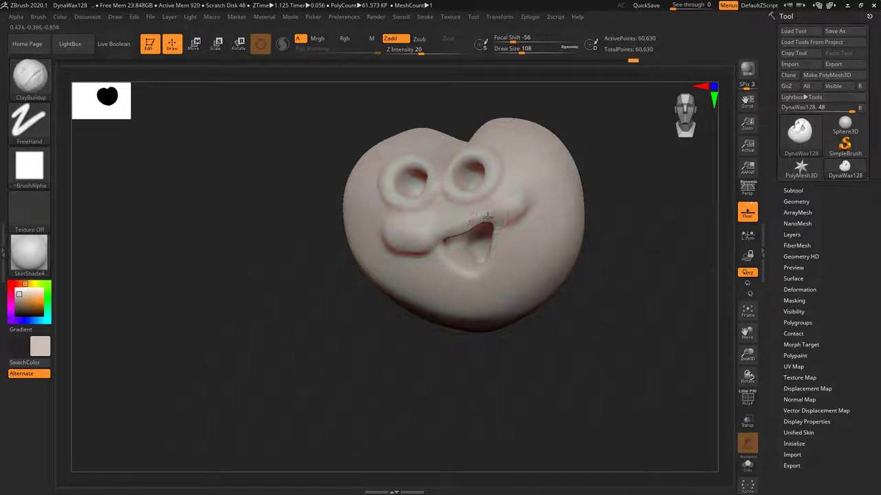
pyautogui.moveTo(634, 236)
pyautogui.mouseDown()
pyautogui.moveTo(656, 255)
pyautogui.moveTo(621, 224)
pyautogui.moveTo(619, 208)
pyautogui.moveTo(668, 311)
pyautogui.moveTo(660, 319)
pyautogui.mouseUp()
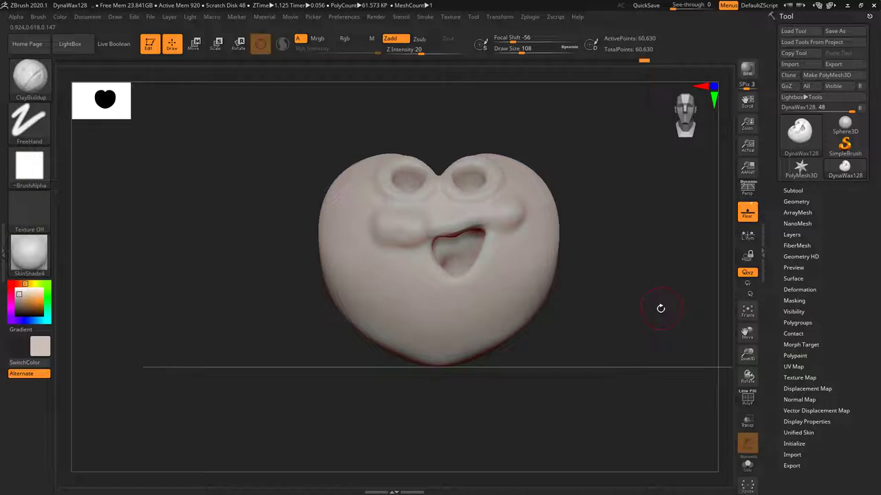
# Step: Insert a mirrored pair of Appendage meshes from the IMM_3DCW brush as arms on the heart's lower sides, and show the Move gizmo
pyautogui.click(29, 76)
pyautogui.click(614, 330)
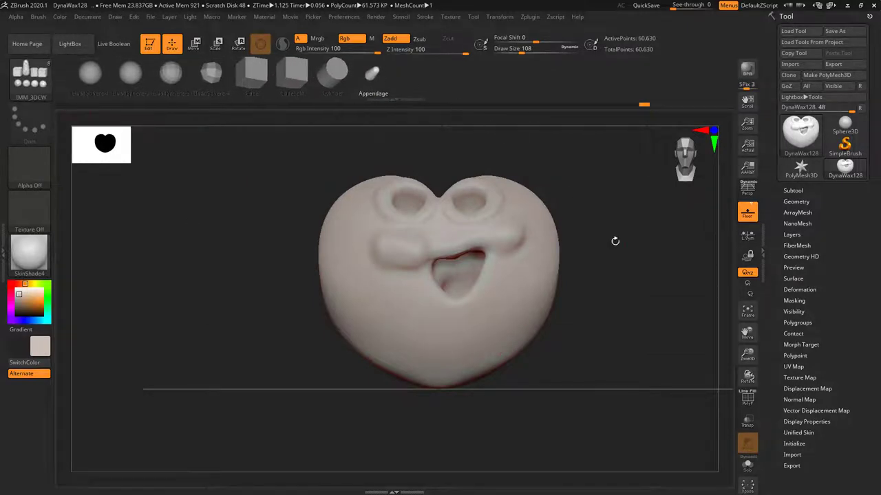
pyautogui.moveTo(640, 301)
pyautogui.mouseDown()
pyautogui.moveTo(609, 300)
pyautogui.moveTo(630, 308)
pyautogui.mouseUp()
pyautogui.moveTo(653, 264)
pyautogui.mouseDown()
pyautogui.moveTo(688, 255)
pyautogui.moveTo(636, 296)
pyautogui.mouseUp()
pyautogui.hotkey('ctrl', 'z')
pyautogui.moveTo(582, 306); pyautogui.dragTo(636, 261)
pyautogui.press('w')
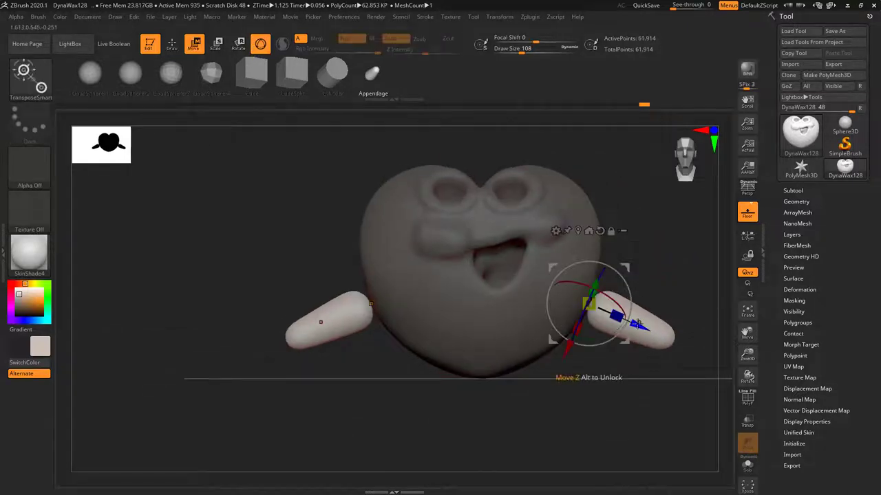
# Step: Move the mirrored arms inward with the gizmo so their bases sit inside the heart's lower sides
pyautogui.moveTo(646, 329); pyautogui.dragTo(612, 315)
pyautogui.moveTo(579, 284); pyautogui.dragTo(560, 270)
pyautogui.moveTo(627, 270); pyautogui.dragTo(663, 289)
pyautogui.moveTo(662, 337); pyautogui.dragTo(541, 389)
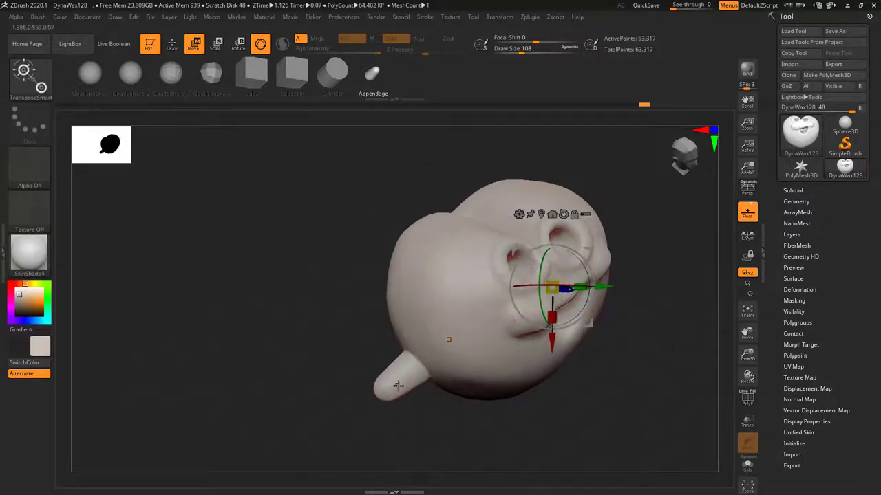
# Step: Swell the rounded ends of the arms into simple hands with the Inflat brush at intensity 10 and draw size 202
pyautogui.press('b')
pyautogui.press('i')
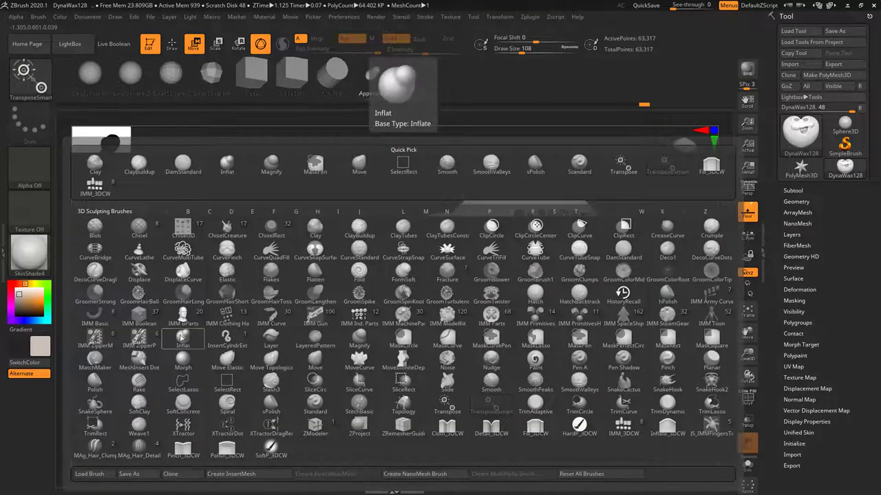
pyautogui.press('n')
pyautogui.press('space')
pyautogui.click(394, 334)
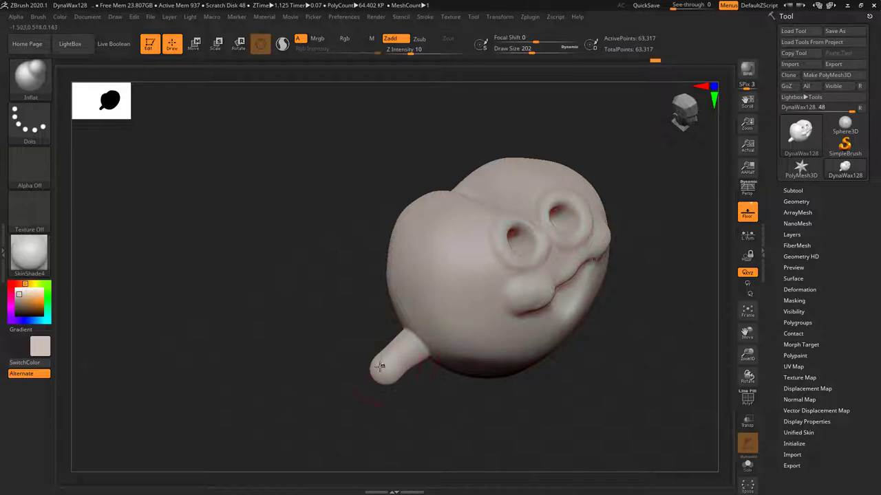
pyautogui.moveTo(694, 351)
pyautogui.mouseDown()
pyautogui.moveTo(633, 336)
pyautogui.moveTo(662, 326)
pyautogui.moveTo(647, 292)
pyautogui.mouseUp()
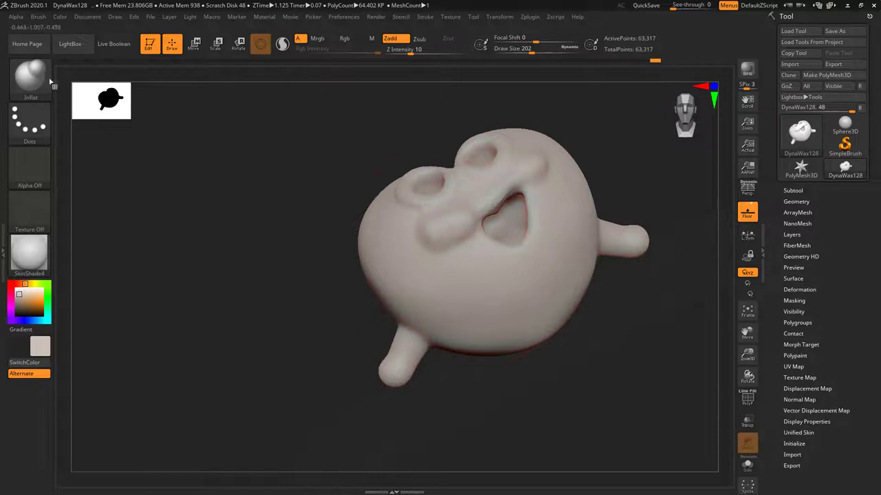
# Step: Insert a mirrored pair of Appendage meshes from the IMM_3DCW brush as legs under the heart, undoing and redoing the first placement
pyautogui.click(49, 81)
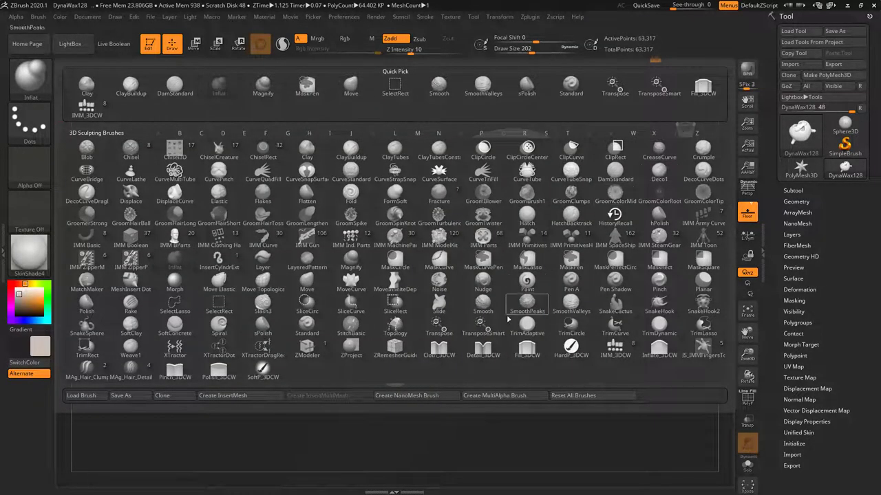
pyautogui.click(615, 346)
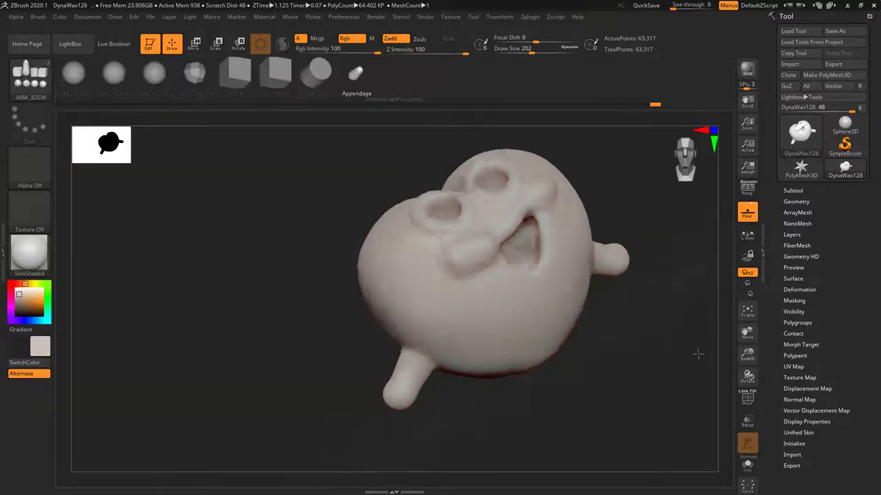
pyautogui.moveTo(698, 354); pyautogui.dragTo(657, 347)
pyautogui.moveTo(526, 352); pyautogui.dragTo(551, 395)
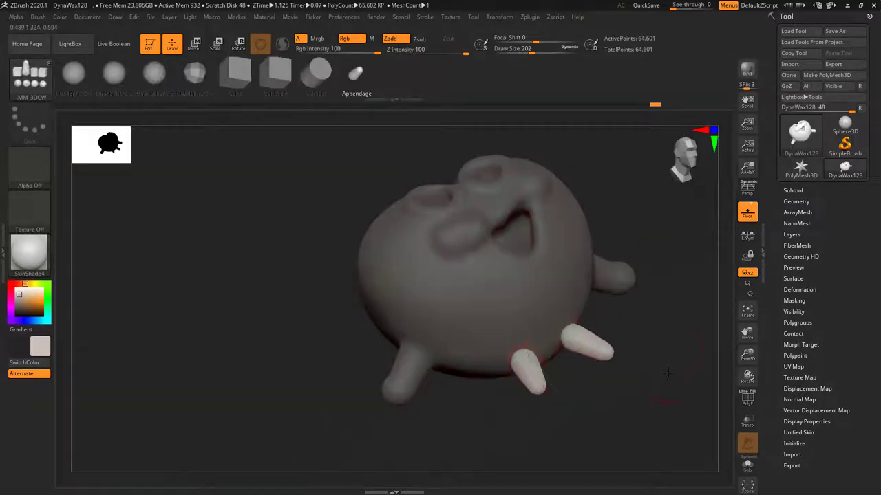
pyautogui.moveTo(666, 373); pyautogui.dragTo(660, 421)
pyautogui.hotkey('ctrl', 'z')
pyautogui.moveTo(519, 358); pyautogui.dragTo(518, 383)
pyautogui.moveTo(657, 318); pyautogui.dragTo(671, 308)
# Step: Rotate and move the legs with the gizmo so they splay outward from the heart's underside, and fuse them to the body with DynaMesh
pyautogui.press('w')
pyautogui.moveTo(655, 362); pyautogui.dragTo(700, 402)
pyautogui.moveTo(552, 335); pyautogui.dragTo(511, 313)
pyautogui.moveTo(619, 403); pyautogui.dragTo(610, 363)
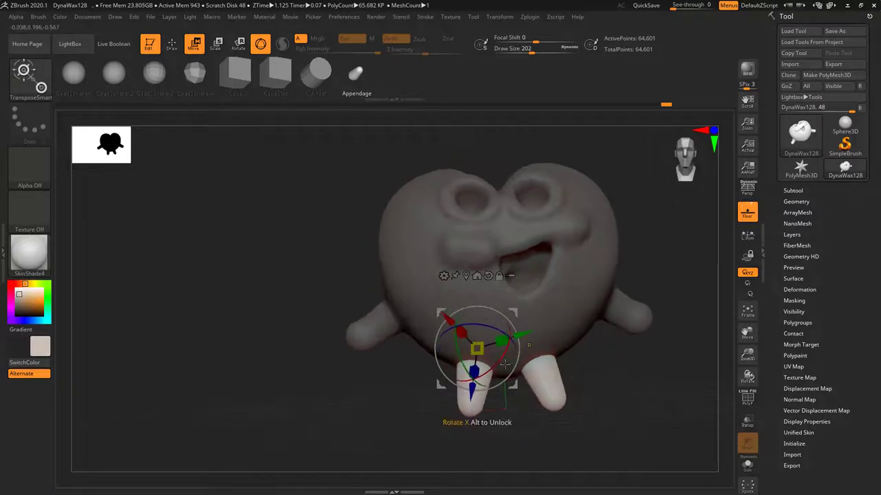
pyautogui.moveTo(474, 379)
pyautogui.mouseDown()
pyautogui.moveTo(467, 376)
pyautogui.moveTo(478, 386)
pyautogui.moveTo(464, 387)
pyautogui.mouseUp()
pyautogui.moveTo(624, 334); pyautogui.dragTo(715, 344)
pyautogui.moveTo(531, 363); pyautogui.dragTo(544, 367)
pyautogui.moveTo(637, 368); pyautogui.dragTo(545, 378)
pyautogui.moveTo(662, 377)
pyautogui.mouseDown()
pyautogui.moveTo(627, 399)
pyautogui.moveTo(647, 379)
pyautogui.moveTo(640, 369)
pyautogui.moveTo(650, 384)
pyautogui.mouseUp()
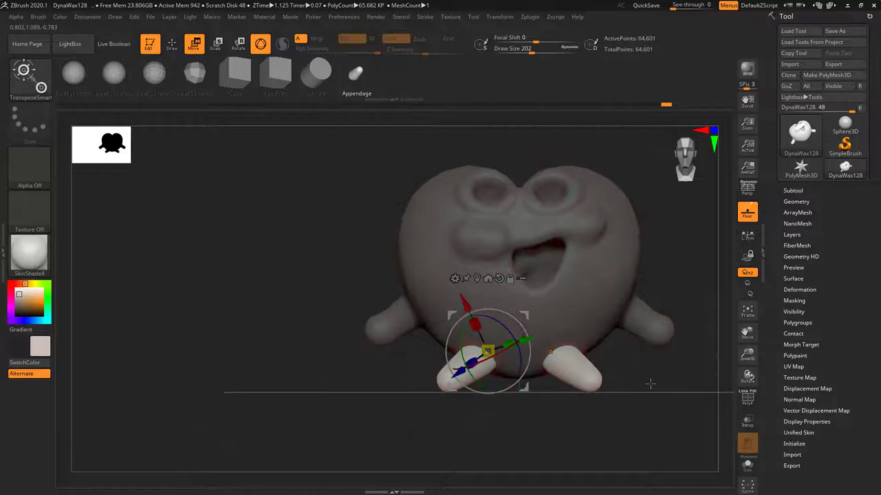
pyautogui.press('q')
pyautogui.keyDown('ctrl'); pyautogui.moveTo(529, 428); pyautogui.dragTo(530, 437); pyautogui.keyUp('ctrl')
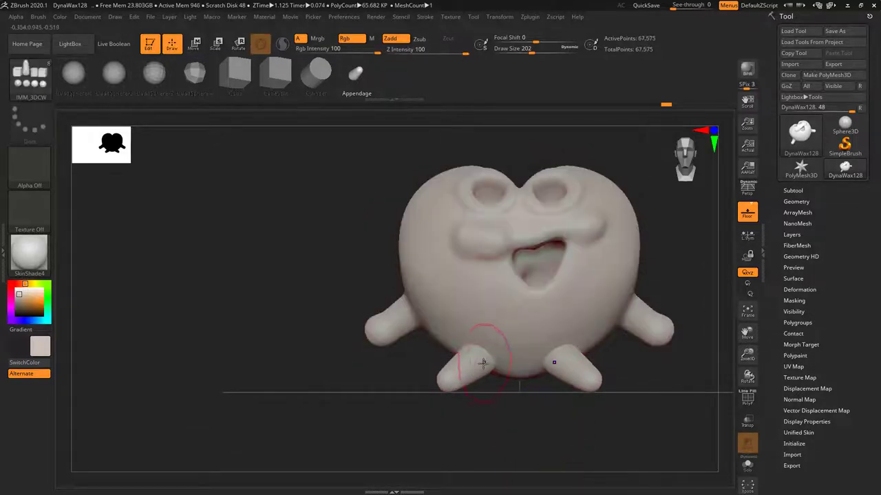
# Step: Smooth the cheek mounds, upper lip and inside of the mouth with the Smooth brush at draw size 202
pyautogui.moveTo(593, 377)
pyautogui.mouseDown()
pyautogui.moveTo(651, 412)
pyautogui.moveTo(637, 385)
pyautogui.moveTo(650, 392)
pyautogui.moveTo(631, 406)
pyautogui.moveTo(651, 400)
pyautogui.mouseUp()
pyautogui.keyDown('shift'); pyautogui.moveTo(489, 240); pyautogui.dragTo(525, 234); pyautogui.keyUp('shift')
pyautogui.keyDown('shift'); pyautogui.moveTo(583, 238); pyautogui.dragTo(592, 230); pyautogui.keyUp('shift')
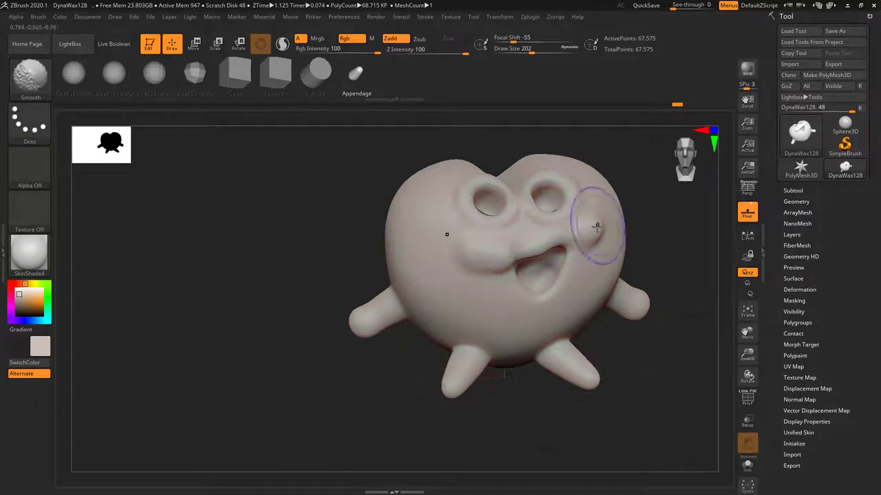
pyautogui.moveTo(630, 276); pyautogui.dragTo(629, 266)
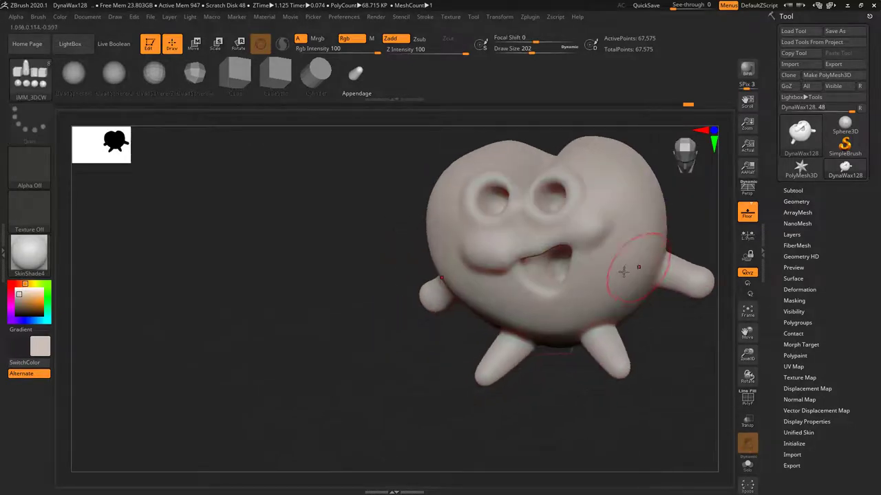
pyautogui.moveTo(667, 242); pyautogui.dragTo(672, 230)
pyautogui.keyDown('shift'); pyautogui.moveTo(579, 267); pyautogui.dragTo(585, 260); pyautogui.keyUp('shift')
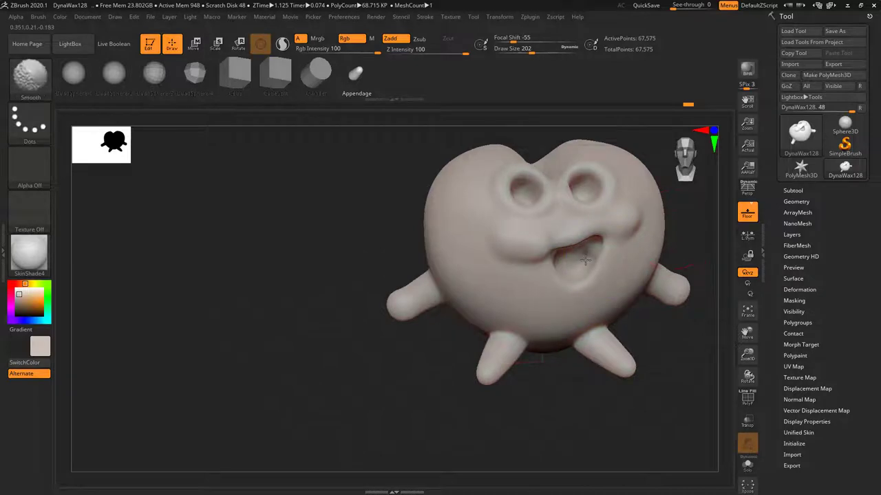
pyautogui.moveTo(673, 378); pyautogui.dragTo(665, 367)
# Step: Swell the leg ends into feet with the Inflat brush at intensity 10, and smooth the legs
pyautogui.press('b')
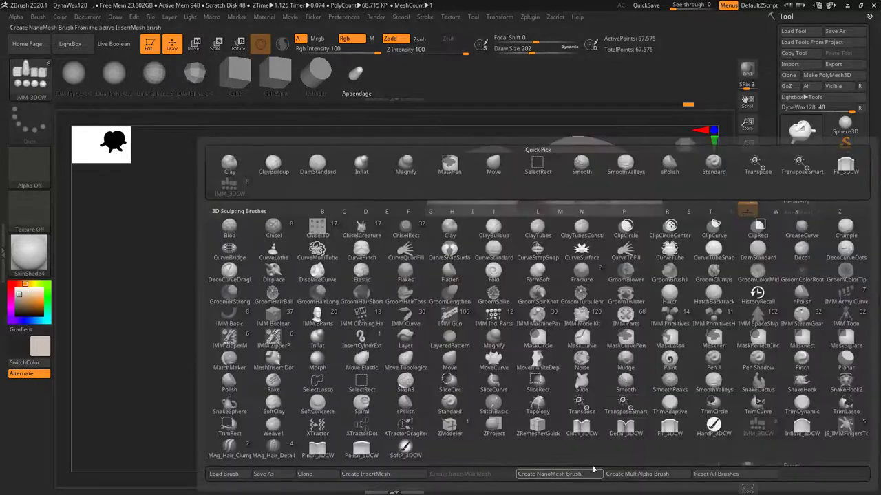
pyautogui.click(317, 342)
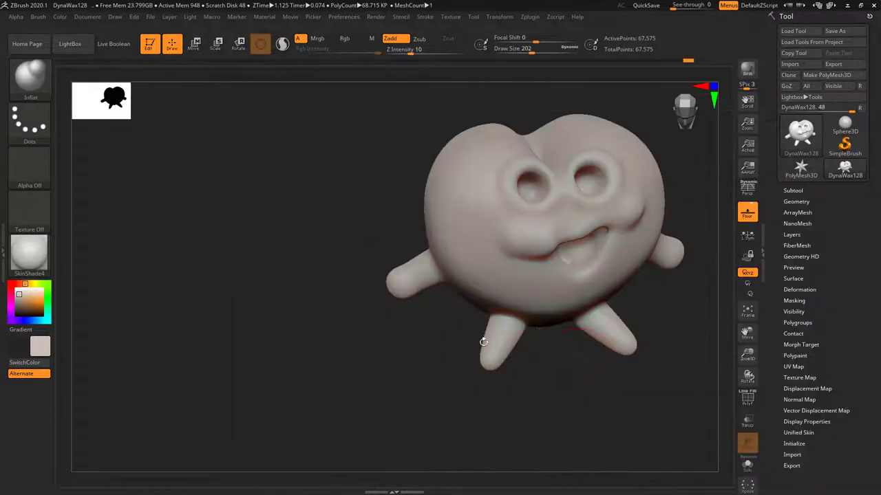
pyautogui.moveTo(488, 364)
pyautogui.mouseDown()
pyautogui.moveTo(615, 383)
pyautogui.moveTo(580, 391)
pyautogui.moveTo(571, 367)
pyautogui.moveTo(632, 372)
pyautogui.moveTo(633, 359)
pyautogui.mouseUp()
pyautogui.keyDown('shift'); pyautogui.moveTo(511, 323); pyautogui.dragTo(488, 340); pyautogui.keyUp('shift')
pyautogui.moveTo(567, 406); pyautogui.dragTo(653, 403)
pyautogui.moveTo(586, 312)
pyautogui.mouseDown()
pyautogui.moveTo(633, 327)
pyautogui.moveTo(619, 330)
pyautogui.mouseUp()
pyautogui.moveTo(672, 330)
pyautogui.keyDown('shift'); pyautogui.mouseDown()
pyautogui.moveTo(688, 330)
pyautogui.moveTo(634, 393)
pyautogui.moveTo(651, 397)
pyautogui.moveTo(628, 374)
pyautogui.moveTo(608, 376)
pyautogui.mouseUp(); pyautogui.keyUp('shift')
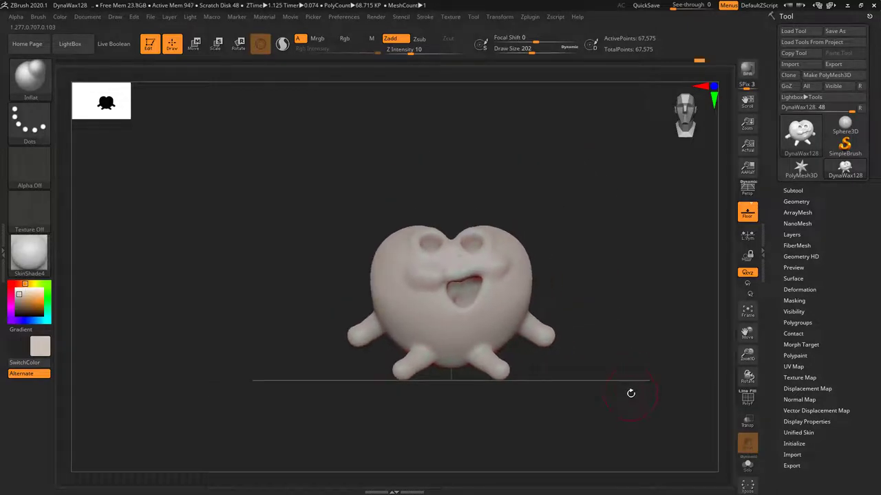
# Step: Try to draw a thick S-shaped tail from the heart's underside with the CurveTube brush
pyautogui.click(29, 76)
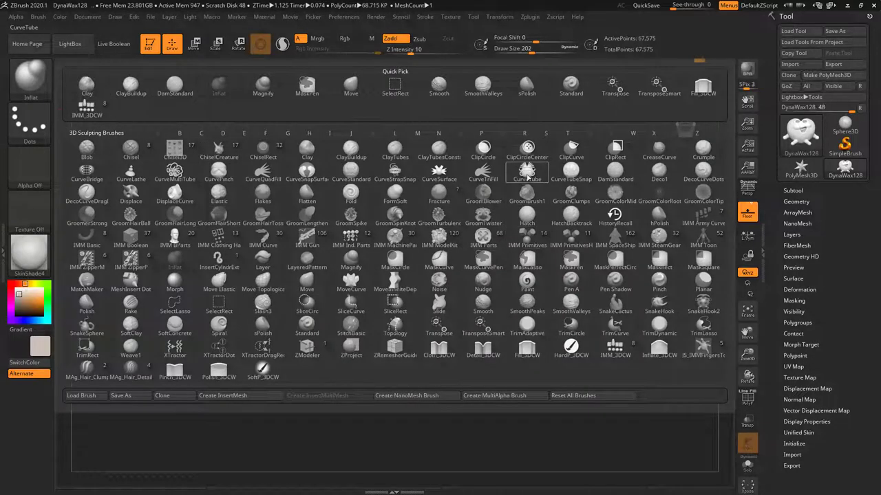
pyautogui.click(526, 173)
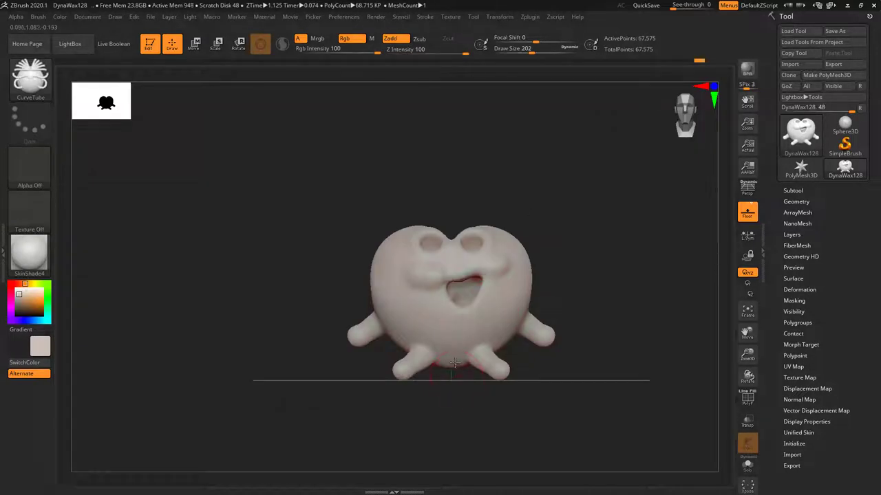
pyautogui.moveTo(431, 204); pyautogui.dragTo(368, 140)
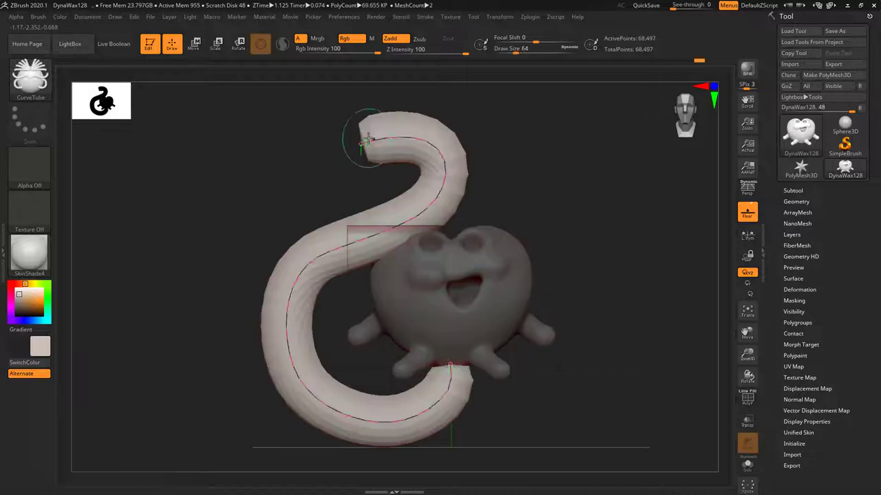
pyautogui.moveTo(593, 262)
pyautogui.mouseDown()
pyautogui.moveTo(601, 256)
pyautogui.moveTo(633, 271)
pyautogui.mouseUp()
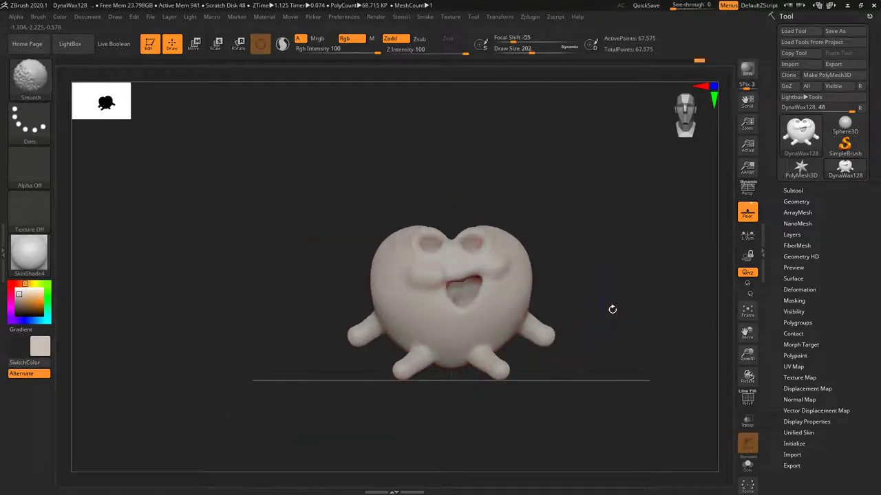
# Step: Draw a thinner looping tail from the heart's underside up past its side with the CurveTube brush at draw size 101
pyautogui.press('b')
pyautogui.press('c')
pyautogui.press('t')
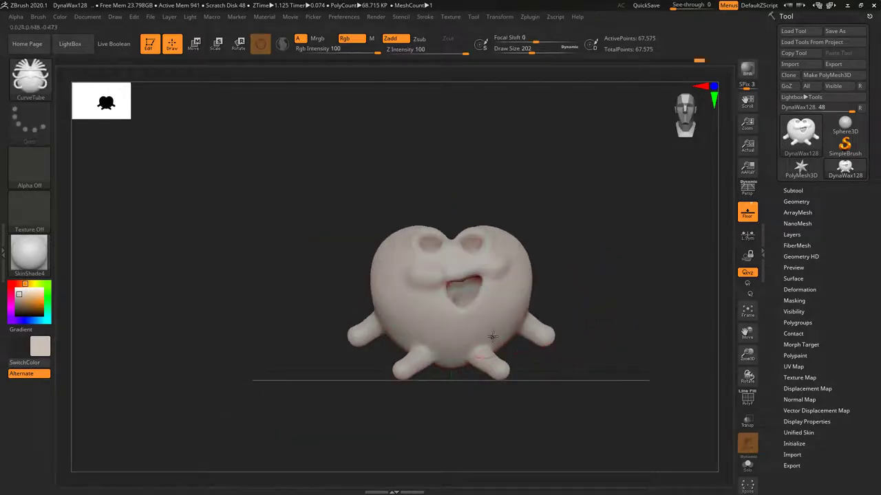
pyautogui.press('space')
pyautogui.moveTo(491, 335)
pyautogui.mouseDown()
pyautogui.moveTo(473, 334)
pyautogui.moveTo(445, 386)
pyautogui.mouseUp()
pyautogui.moveTo(399, 188); pyautogui.dragTo(309, 221)
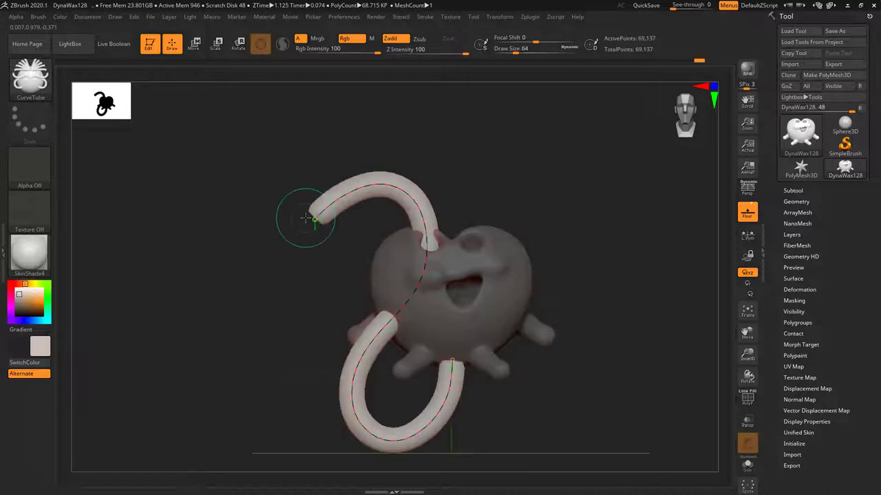
pyautogui.moveTo(630, 331)
pyautogui.mouseDown()
pyautogui.moveTo(620, 324)
pyautogui.moveTo(531, 364)
pyautogui.mouseUp()
pyautogui.moveTo(541, 258); pyautogui.dragTo(443, 356)
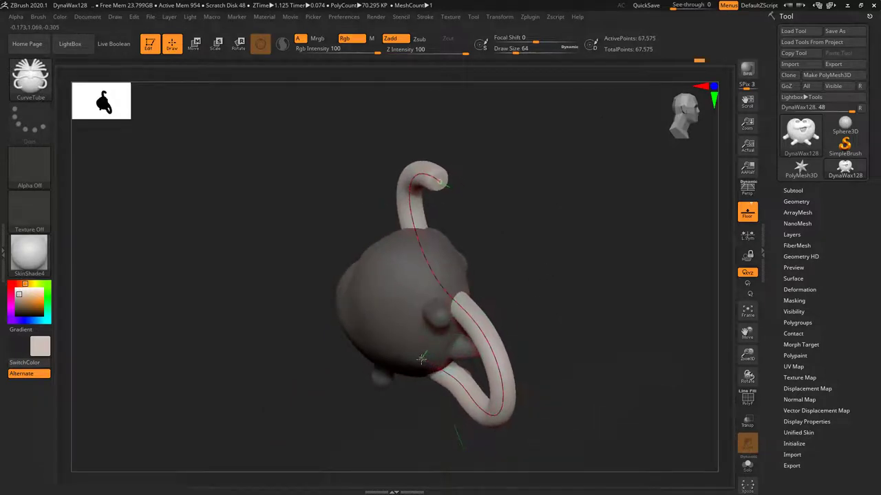
pyautogui.moveTo(537, 277)
pyautogui.mouseDown()
pyautogui.moveTo(621, 218)
pyautogui.moveTo(510, 295)
pyautogui.moveTo(621, 301)
pyautogui.mouseUp()
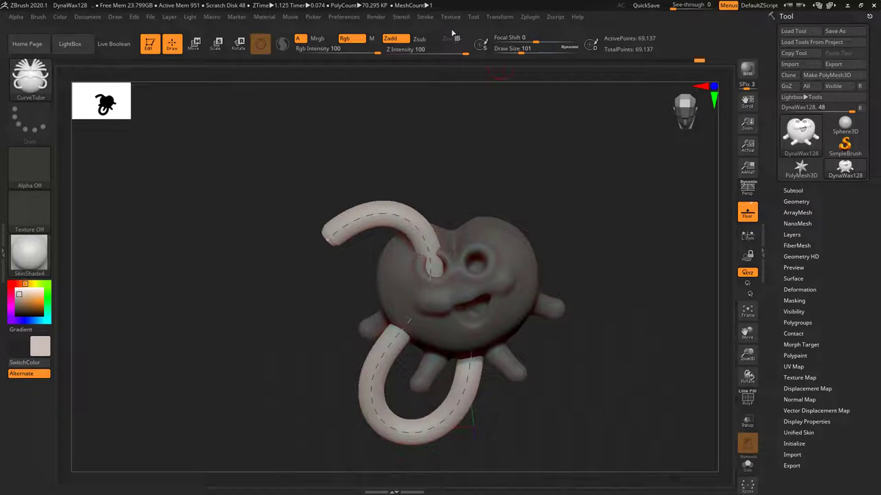
# Step: Turn on Lock Start for the CurveTube stroke so the tail's base stays anchored to the body
pyautogui.click(425, 17)
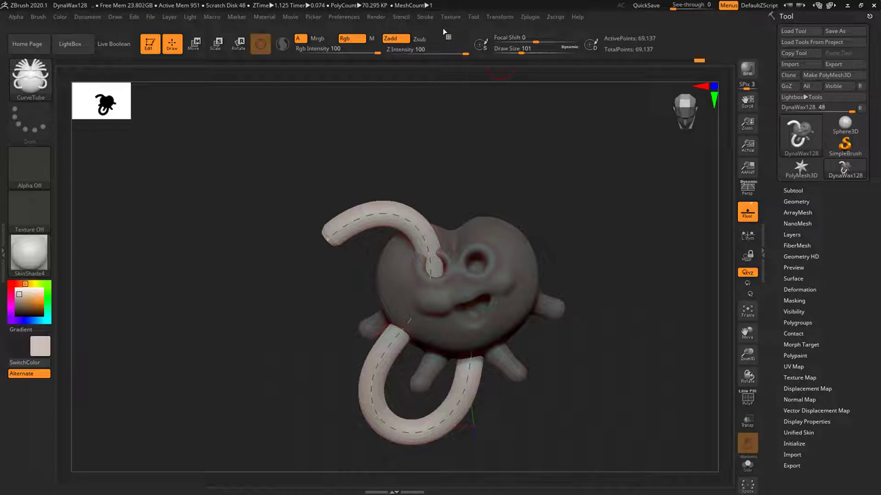
pyautogui.moveTo(427, 20)
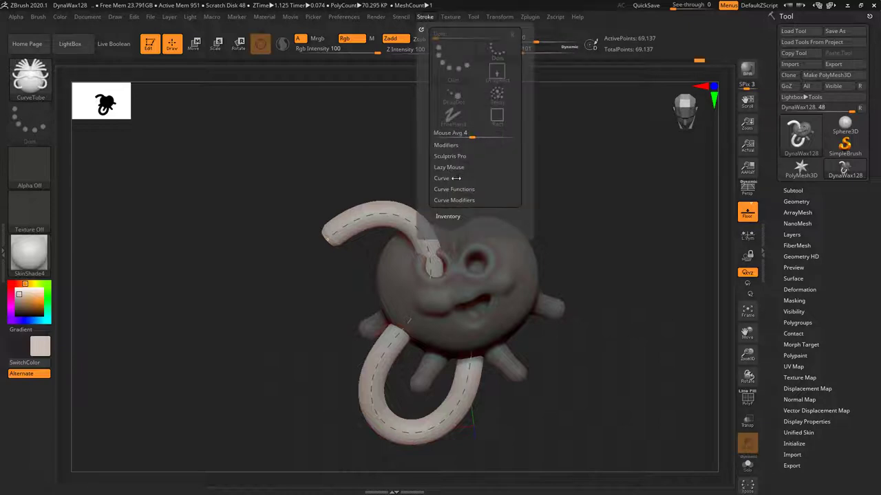
pyautogui.click(472, 177)
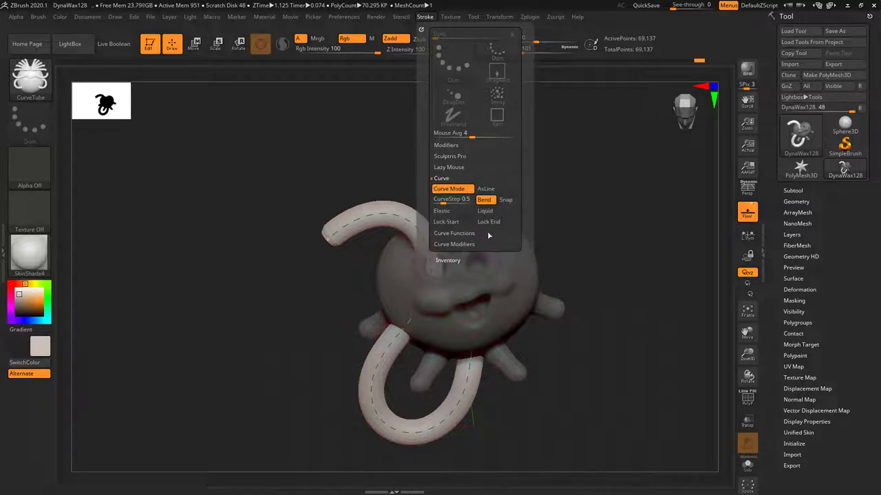
pyautogui.click(450, 221)
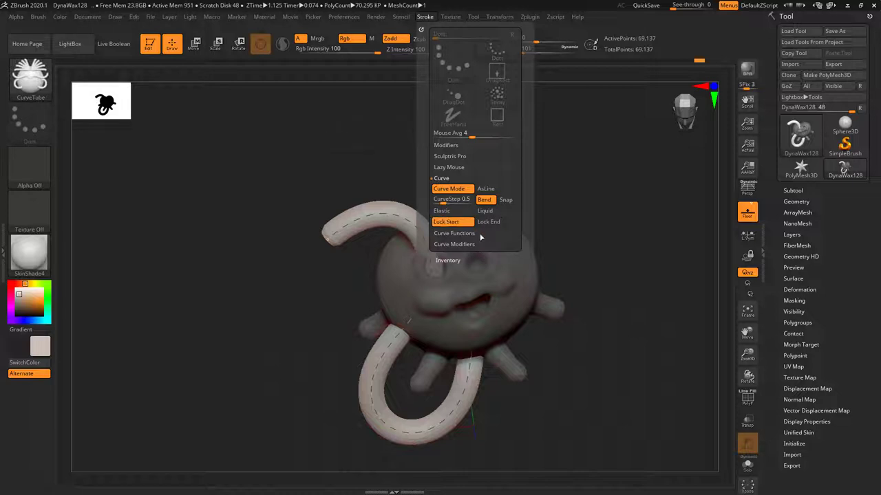
# Step: Enable Size in the curve modifiers and reverse the Curve Falloff so the tube tapers from base to tip
pyautogui.scroll(-1, 517, 186)
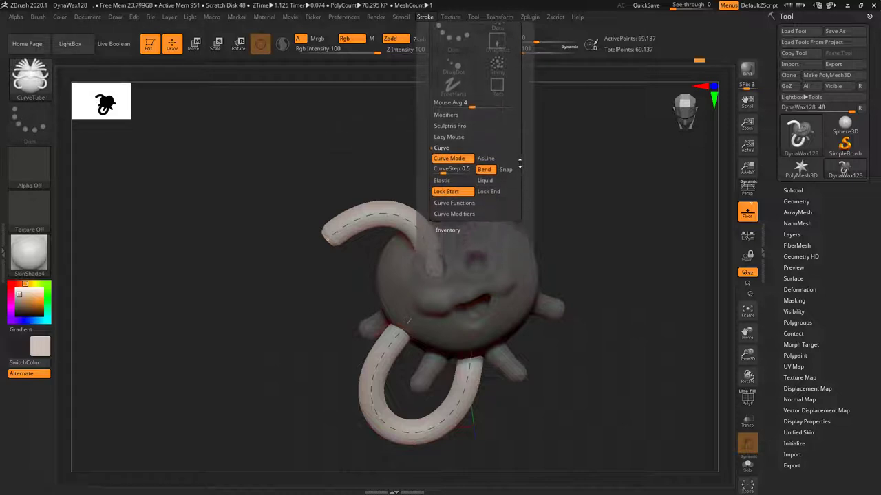
pyautogui.click(477, 214)
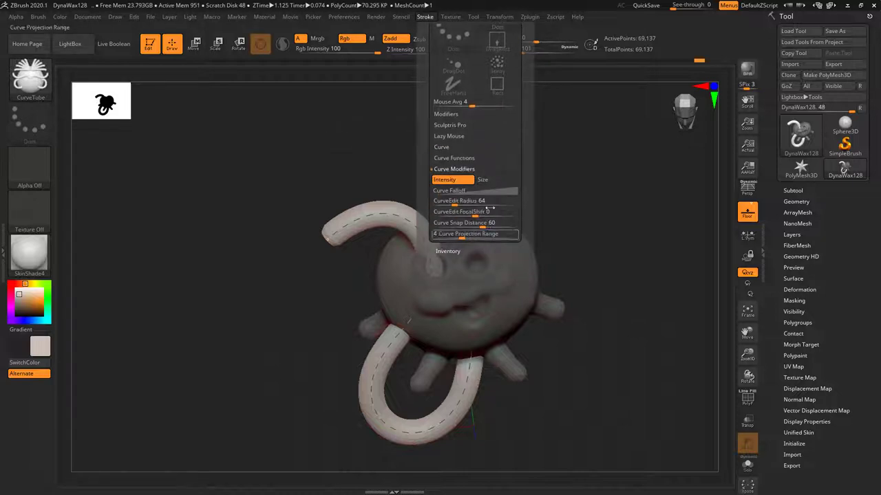
pyautogui.click(491, 192)
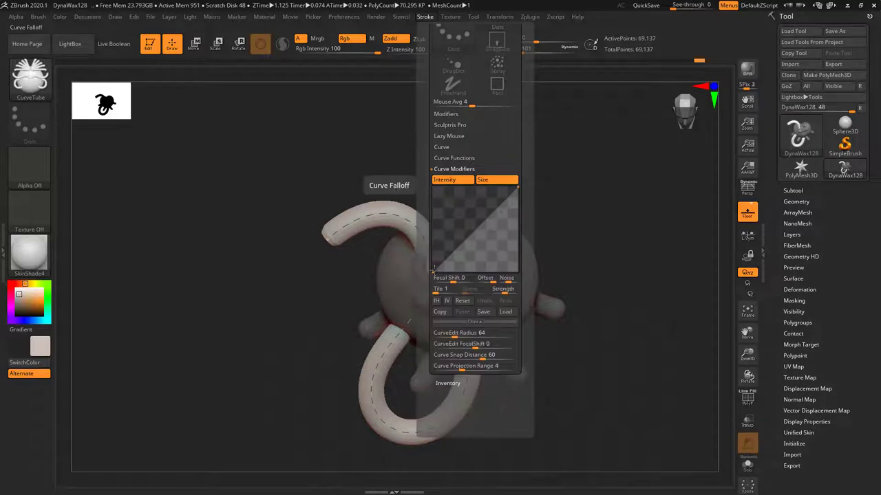
pyautogui.moveTo(434, 270); pyautogui.dragTo(431, 197)
pyautogui.moveTo(519, 190); pyautogui.dragTo(520, 261)
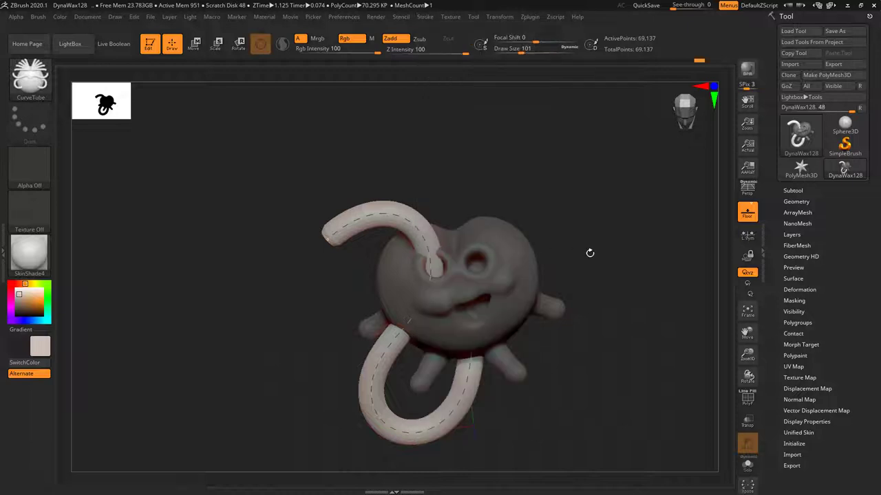
# Step: Reshape the tail curve from the side view, pulling its length out behind the body and raising its tip
pyautogui.moveTo(606, 278)
pyautogui.mouseDown()
pyautogui.moveTo(621, 293)
pyautogui.moveTo(612, 276)
pyautogui.mouseUp()
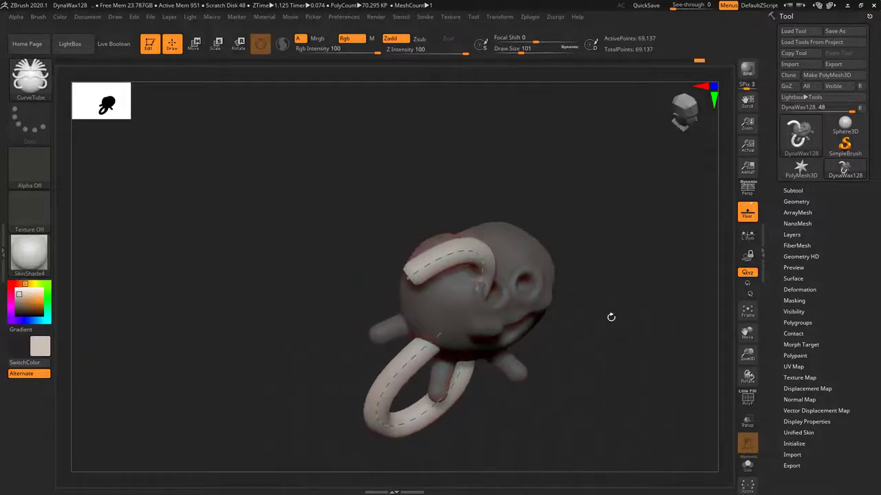
pyautogui.moveTo(611, 317)
pyautogui.mouseDown()
pyautogui.moveTo(595, 254)
pyautogui.moveTo(623, 297)
pyautogui.moveTo(518, 310)
pyautogui.moveTo(495, 302)
pyautogui.moveTo(417, 232)
pyautogui.moveTo(534, 302)
pyautogui.moveTo(518, 293)
pyautogui.moveTo(580, 283)
pyautogui.moveTo(573, 275)
pyautogui.mouseUp()
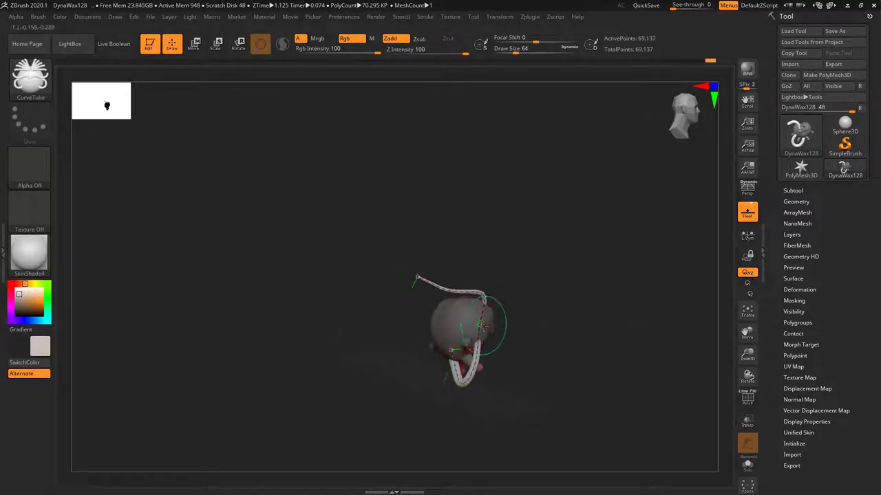
pyautogui.moveTo(416, 276)
pyautogui.mouseDown()
pyautogui.moveTo(375, 328)
pyautogui.moveTo(483, 310)
pyautogui.mouseUp()
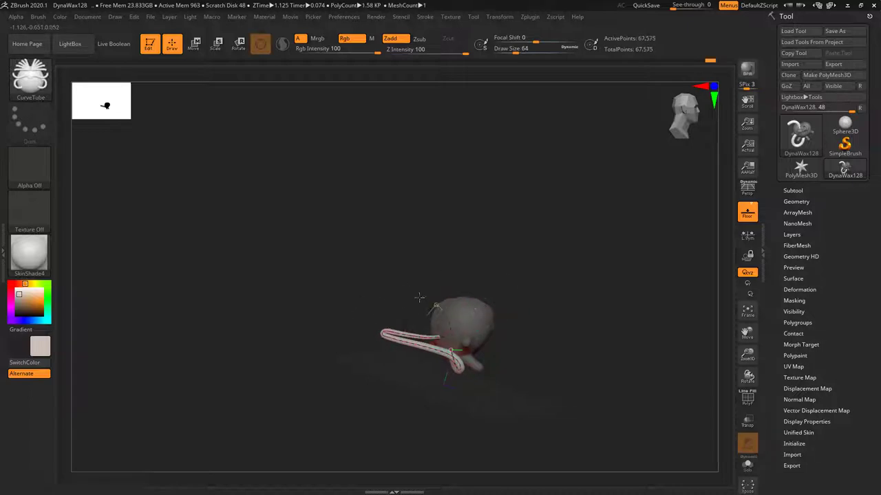
pyautogui.moveTo(419, 297)
pyautogui.mouseDown()
pyautogui.moveTo(338, 218)
pyautogui.moveTo(440, 248)
pyautogui.moveTo(416, 270)
pyautogui.mouseUp()
# Step: Raise the tail's tip above the head and draw its length out behind the body, undoing the stray pull on its base
pyautogui.moveTo(548, 260)
pyautogui.mouseDown()
pyautogui.moveTo(490, 250)
pyautogui.moveTo(615, 307)
pyautogui.moveTo(609, 326)
pyautogui.mouseUp()
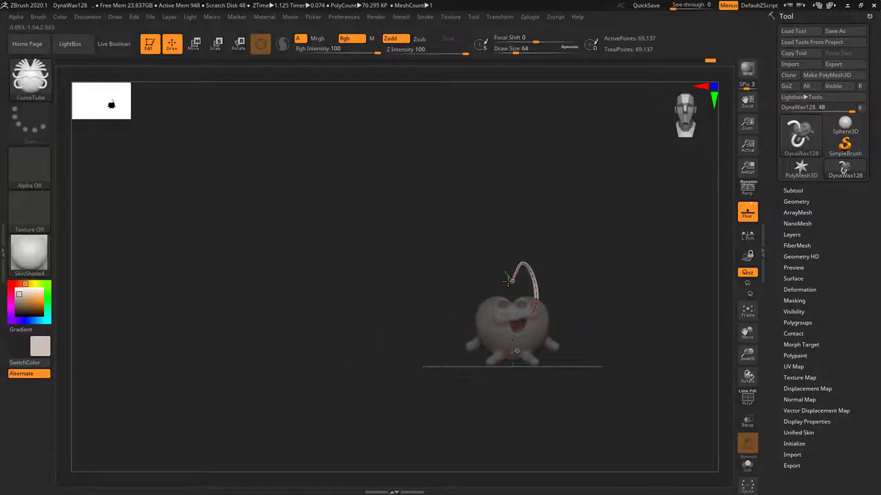
pyautogui.moveTo(509, 281)
pyautogui.mouseDown()
pyautogui.moveTo(446, 243)
pyautogui.moveTo(484, 238)
pyautogui.mouseUp()
pyautogui.moveTo(516, 351)
pyautogui.mouseDown()
pyautogui.moveTo(454, 373)
pyautogui.moveTo(428, 370)
pyautogui.mouseUp()
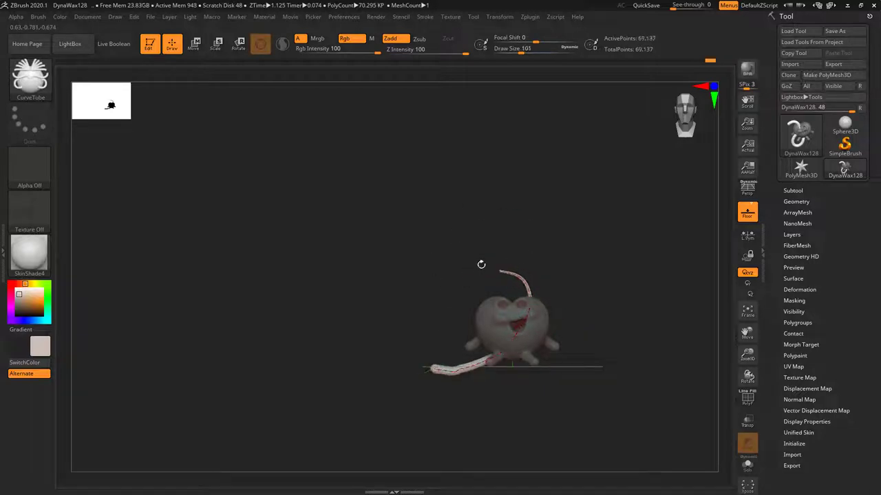
pyautogui.hotkey('ctrl', 'z')
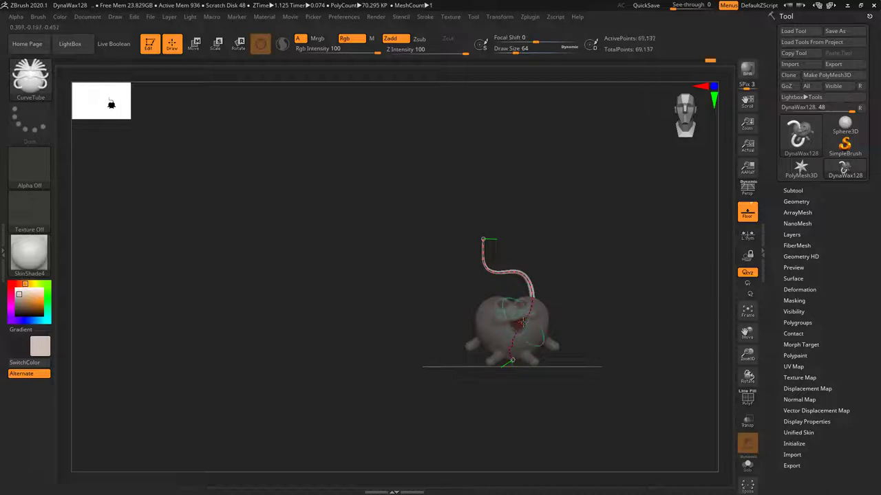
pyautogui.moveTo(580, 281); pyautogui.dragTo(532, 355)
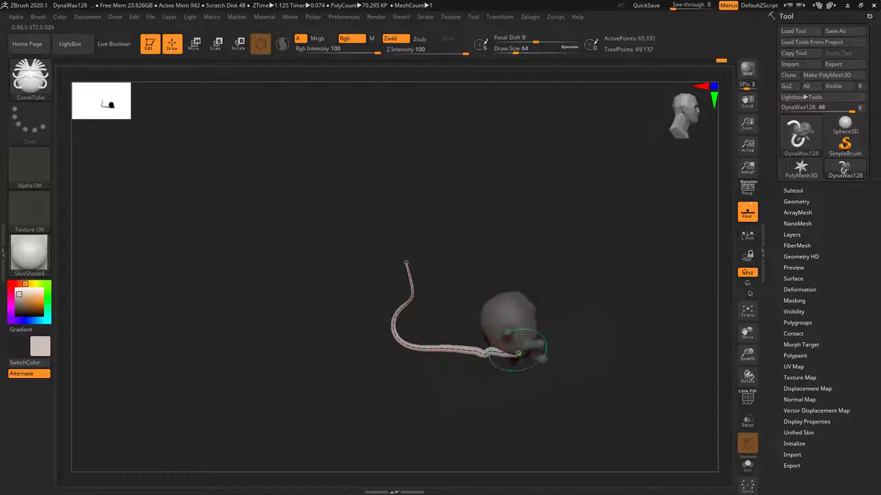
pyautogui.moveTo(524, 273); pyautogui.dragTo(539, 131)
# Step: Examine the Bend and Lock Start options in the stroke's curve settings
pyautogui.click(520, 50)
pyautogui.click(427, 17)
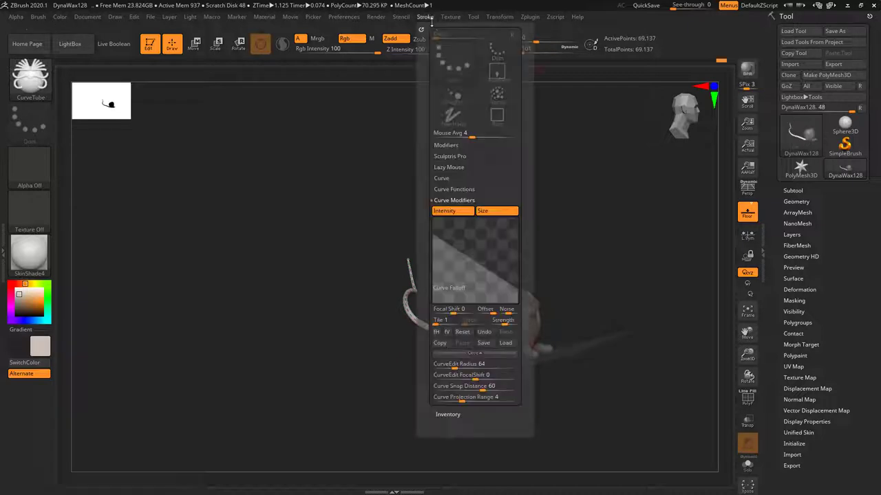
pyautogui.click(465, 177)
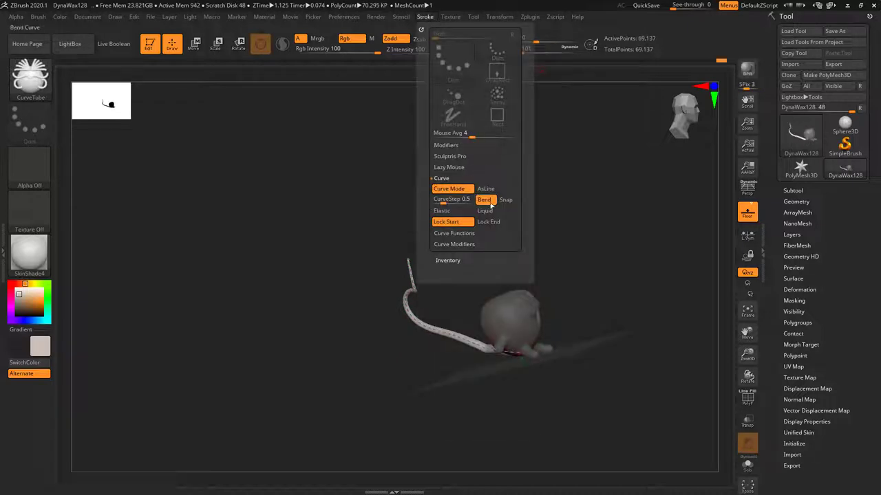
# Step: Bend the tail curve upward behind the body and pull its tip forward into a smooth arc
pyautogui.moveTo(574, 199)
pyautogui.mouseDown()
pyautogui.moveTo(588, 307)
pyautogui.moveTo(570, 309)
pyautogui.moveTo(586, 287)
pyautogui.mouseUp()
pyautogui.moveTo(491, 231)
pyautogui.mouseDown()
pyautogui.moveTo(464, 232)
pyautogui.moveTo(382, 321)
pyautogui.moveTo(419, 424)
pyautogui.moveTo(406, 289)
pyautogui.moveTo(458, 207)
pyautogui.moveTo(510, 266)
pyautogui.moveTo(652, 275)
pyautogui.moveTo(617, 281)
pyautogui.mouseUp()
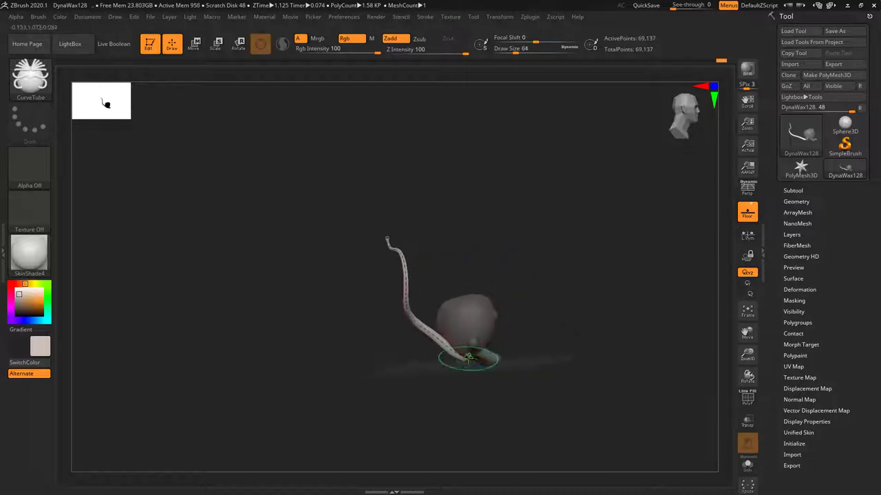
pyautogui.moveTo(435, 339)
pyautogui.mouseDown()
pyautogui.moveTo(421, 344)
pyautogui.moveTo(413, 282)
pyautogui.moveTo(401, 291)
pyautogui.moveTo(460, 278)
pyautogui.moveTo(444, 271)
pyautogui.mouseUp()
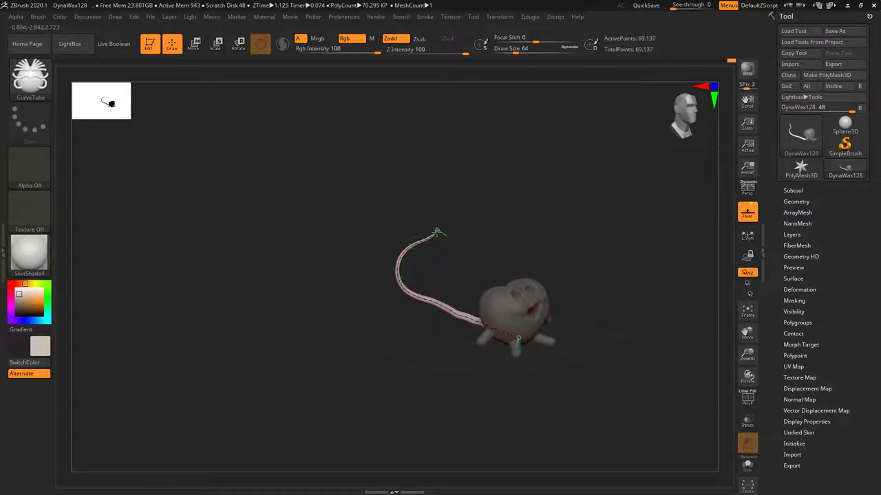
pyautogui.moveTo(437, 232)
pyautogui.mouseDown()
pyautogui.moveTo(485, 249)
pyautogui.moveTo(468, 242)
pyautogui.mouseUp()
pyautogui.moveTo(462, 298); pyautogui.dragTo(573, 253)
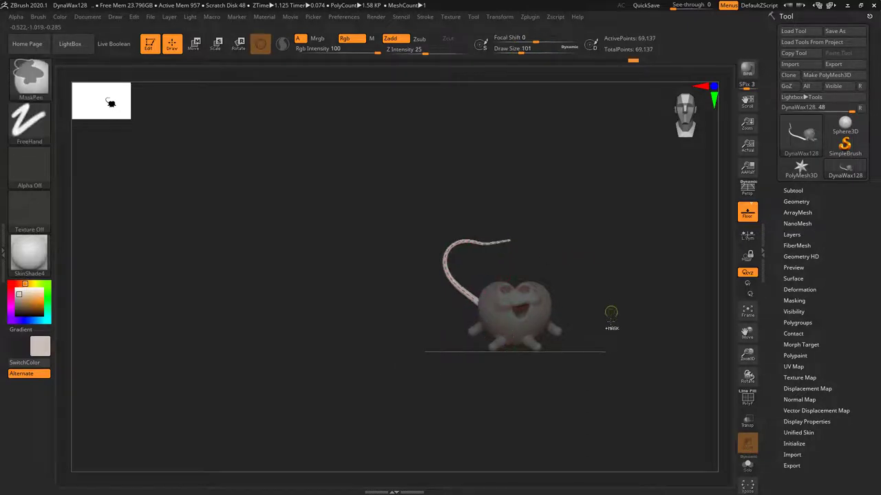
# Step: Shape the tail into an S-curve from the back view, swinging its lower part out beside the body
pyautogui.moveTo(609, 311)
pyautogui.mouseDown()
pyautogui.moveTo(664, 328)
pyautogui.moveTo(609, 338)
pyautogui.moveTo(621, 341)
pyautogui.mouseUp()
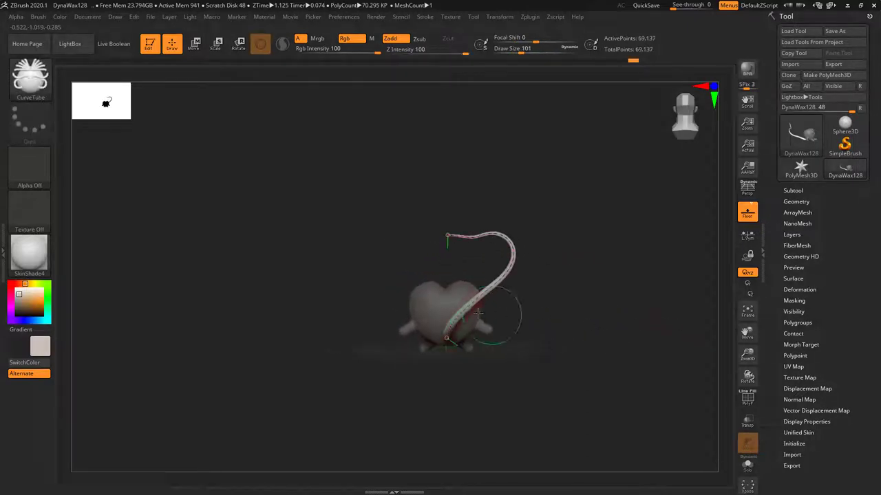
pyautogui.moveTo(475, 307)
pyautogui.mouseDown()
pyautogui.moveTo(468, 315)
pyautogui.moveTo(475, 348)
pyautogui.moveTo(506, 332)
pyautogui.moveTo(489, 298)
pyautogui.moveTo(507, 240)
pyautogui.moveTo(532, 217)
pyautogui.mouseUp()
pyautogui.moveTo(504, 278)
pyautogui.mouseDown()
pyautogui.moveTo(479, 278)
pyautogui.moveTo(472, 266)
pyautogui.moveTo(528, 264)
pyautogui.mouseUp()
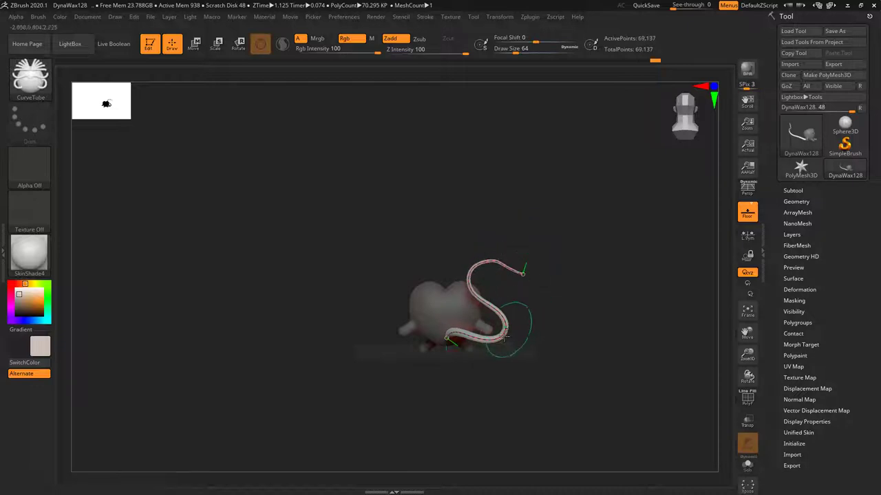
pyautogui.moveTo(505, 336)
pyautogui.mouseDown()
pyautogui.moveTo(535, 368)
pyautogui.moveTo(559, 372)
pyautogui.mouseUp()
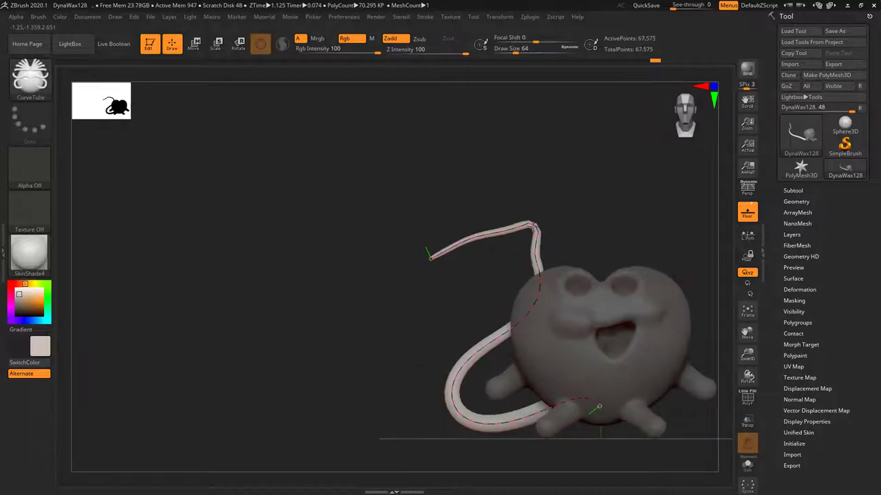
# Step: Smooth out the tail's upper bend from the front view, raise the curve clear of the body and turn its tip upward
pyautogui.moveTo(534, 227)
pyautogui.mouseDown()
pyautogui.moveTo(532, 254)
pyautogui.moveTo(554, 263)
pyautogui.mouseUp()
pyautogui.moveTo(435, 251); pyautogui.dragTo(419, 279)
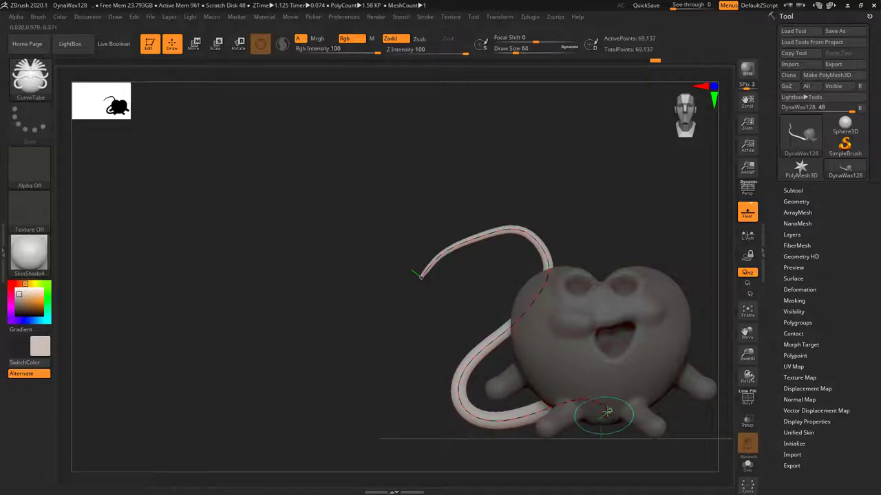
pyautogui.moveTo(606, 476); pyautogui.dragTo(616, 440)
pyautogui.moveTo(684, 438); pyautogui.dragTo(684, 432)
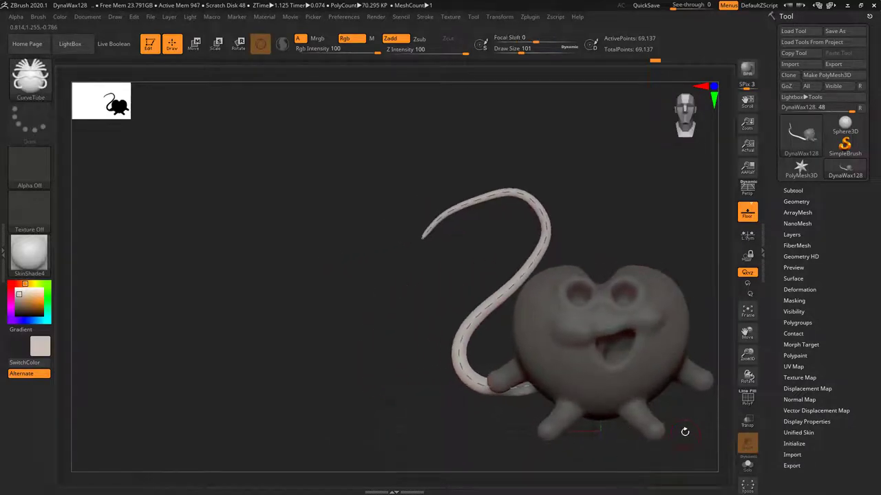
pyautogui.moveTo(419, 236)
pyautogui.mouseDown()
pyautogui.moveTo(401, 187)
pyautogui.moveTo(411, 202)
pyautogui.moveTo(416, 168)
pyautogui.mouseUp()
# Step: Remesh the model with DynaMesh to fuse the tail to the body, and check the join from several sides
pyautogui.moveTo(630, 458); pyautogui.dragTo(611, 358)
pyautogui.moveTo(611, 342)
pyautogui.keyDown('ctrl'); pyautogui.mouseDown()
pyautogui.moveTo(613, 367)
pyautogui.moveTo(623, 336)
pyautogui.moveTo(532, 324)
pyautogui.mouseUp(); pyautogui.keyUp('ctrl')
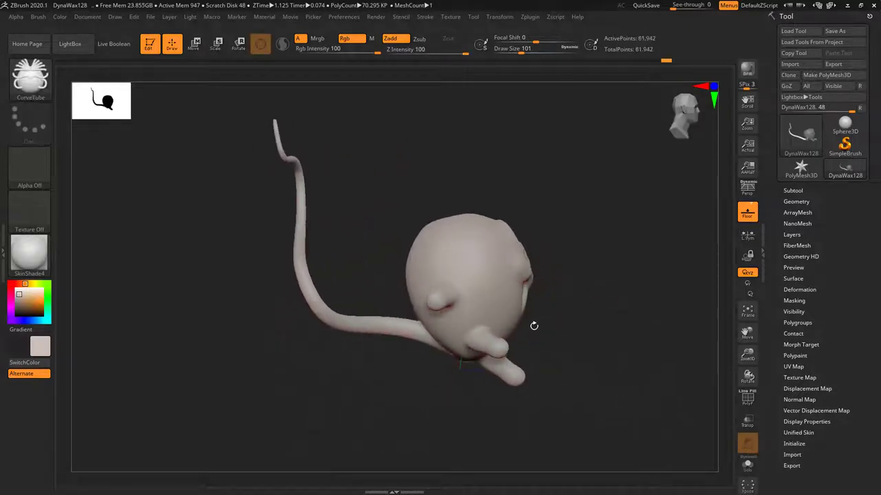
pyautogui.press('shift')
pyautogui.moveTo(599, 284); pyautogui.dragTo(637, 296)
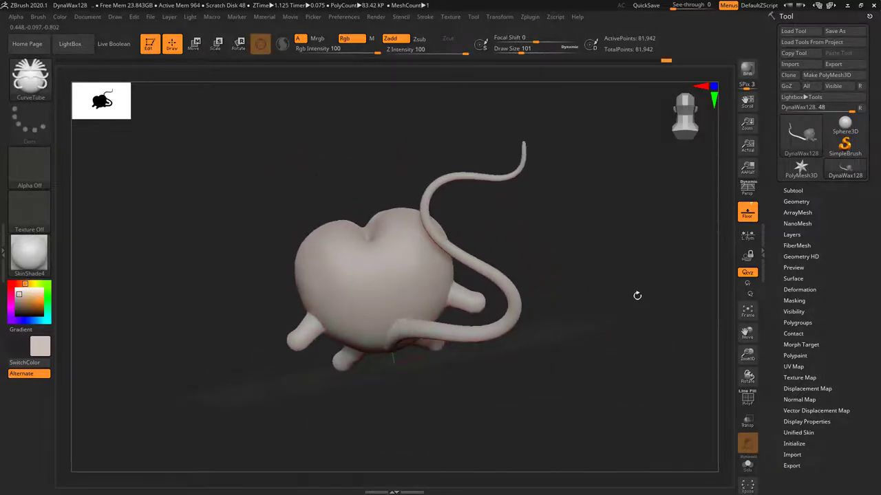
pyautogui.press('shift')
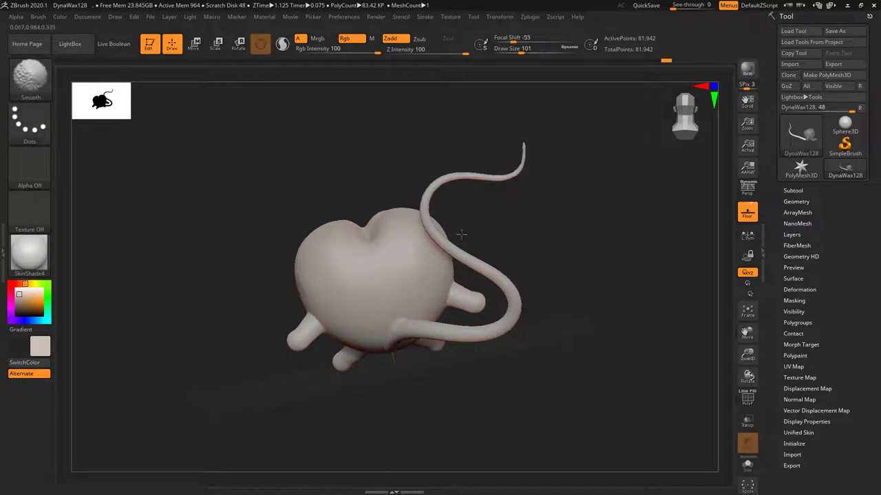
pyautogui.moveTo(610, 328); pyautogui.dragTo(511, 351)
pyautogui.press('shift')
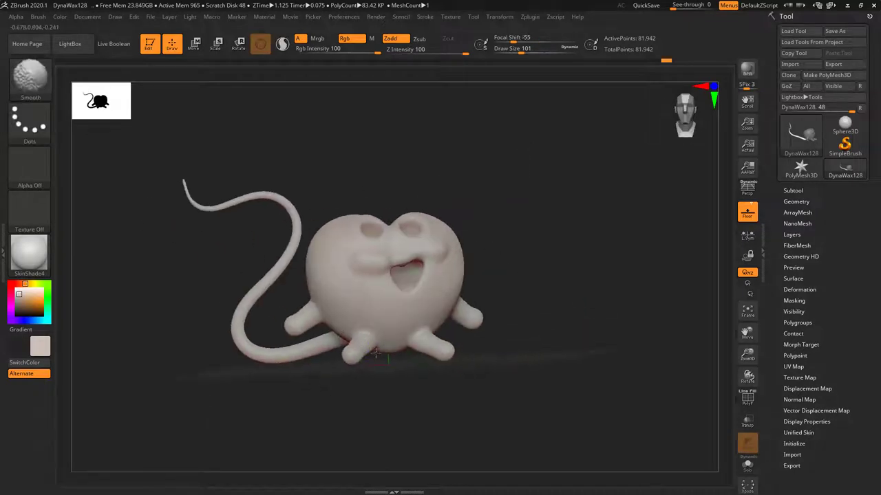
pyautogui.moveTo(571, 351)
pyautogui.mouseDown()
pyautogui.moveTo(597, 448)
pyautogui.moveTo(591, 361)
pyautogui.moveTo(599, 352)
pyautogui.moveTo(627, 373)
pyautogui.moveTo(584, 365)
pyautogui.moveTo(582, 318)
pyautogui.moveTo(609, 344)
pyautogui.moveTo(633, 409)
pyautogui.moveTo(495, 398)
pyautogui.moveTo(365, 357)
pyautogui.mouseUp()
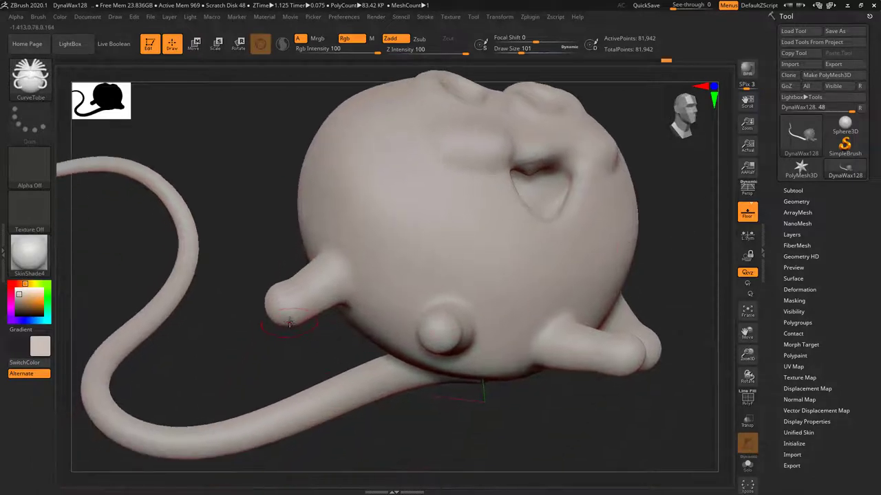
# Step: Switch to the sPolish brush and start flattening the rounded ends of the arms
pyautogui.press('b')
pyautogui.press('s')
pyautogui.press('p')
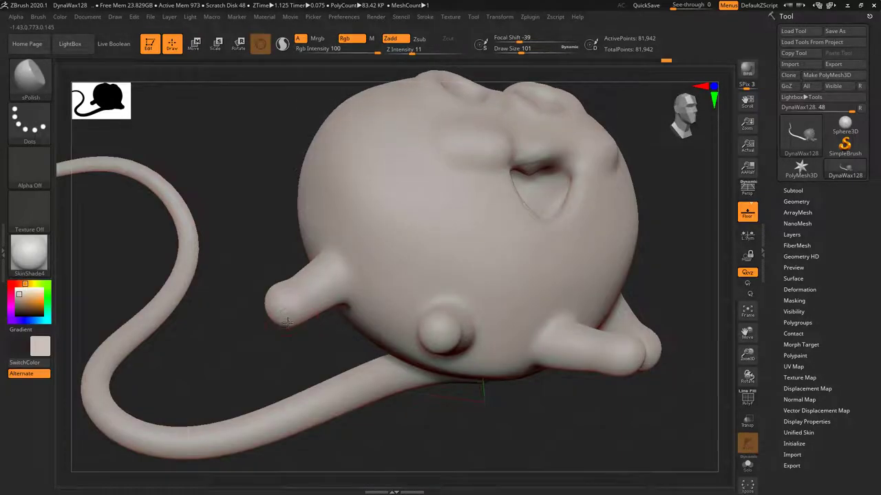
pyautogui.moveTo(296, 348); pyautogui.dragTo(290, 317)
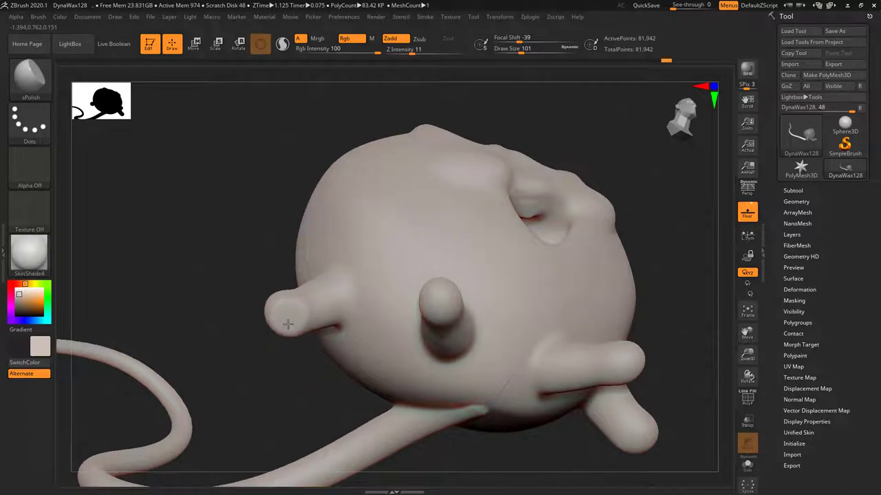
pyautogui.moveTo(691, 319)
pyautogui.mouseDown(button='right')
pyautogui.moveTo(617, 393)
pyautogui.moveTo(608, 427)
pyautogui.moveTo(613, 415)
pyautogui.mouseUp(button='right')
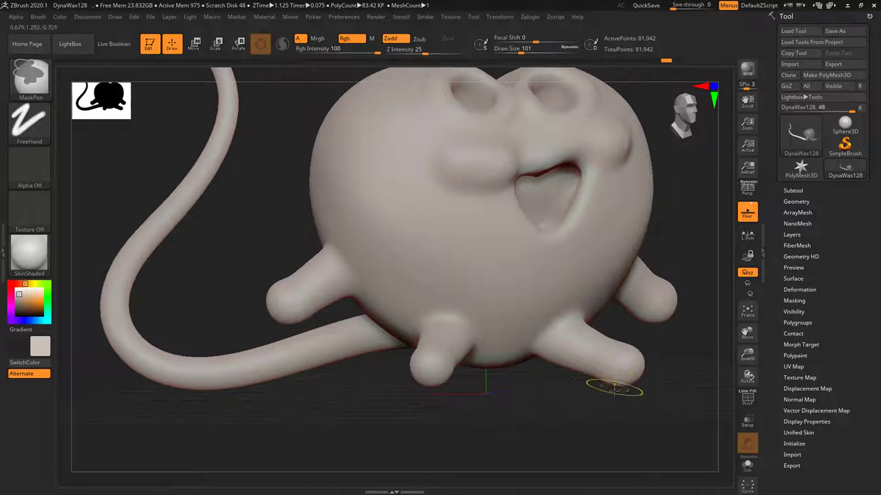
pyautogui.moveTo(369, 417); pyautogui.dragTo(291, 319, button='right')
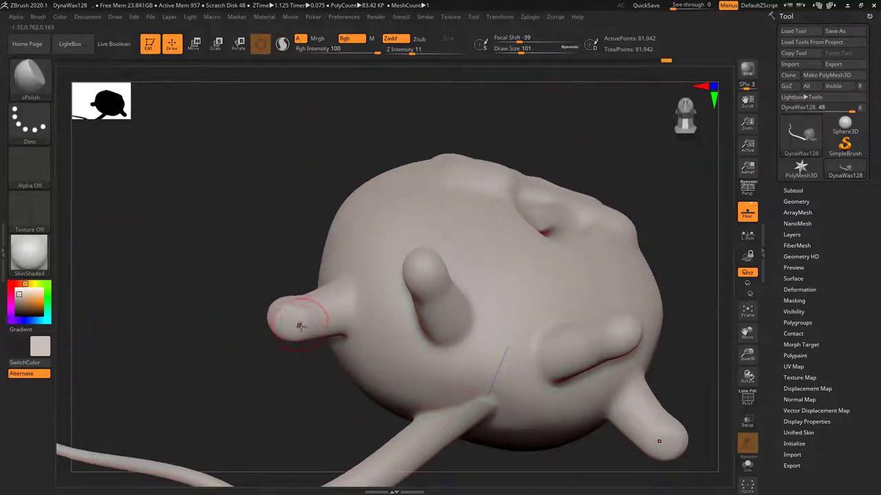
# Step: Increase the sPolish draw size to 187 and polish the arm ends into flat faces
pyautogui.press('space')
pyautogui.moveTo(300, 327); pyautogui.dragTo(309, 326)
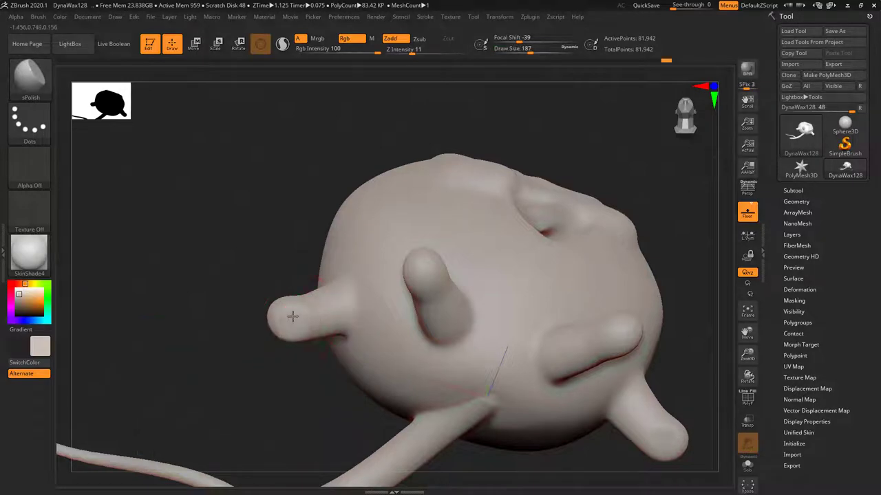
pyautogui.moveTo(582, 447)
pyautogui.mouseDown()
pyautogui.moveTo(589, 431)
pyautogui.moveTo(603, 465)
pyautogui.moveTo(595, 448)
pyautogui.mouseUp()
pyautogui.moveTo(370, 403); pyautogui.dragTo(333, 317, button='right')
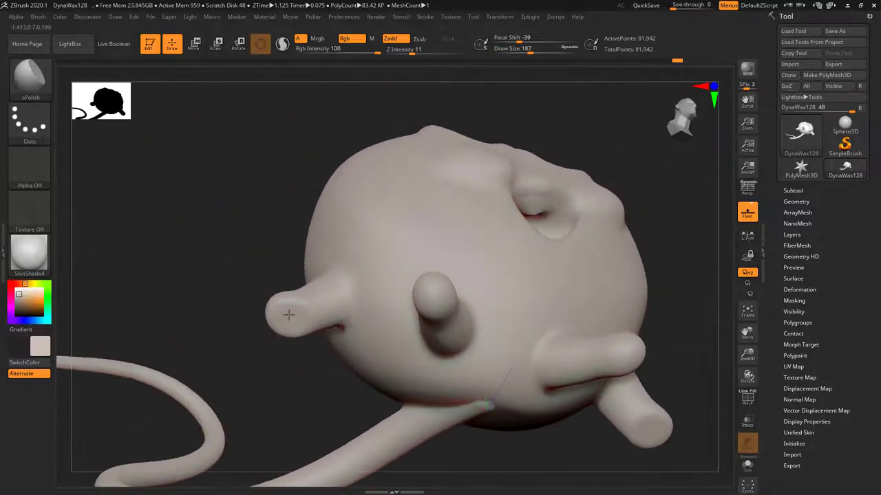
# Step: Flatten the ends of both legs with the sPolish brush
pyautogui.moveTo(490, 380)
pyautogui.mouseDown(button='right')
pyautogui.moveTo(474, 395)
pyautogui.moveTo(448, 369)
pyautogui.moveTo(582, 357)
pyautogui.moveTo(542, 344)
pyautogui.mouseUp(button='right')
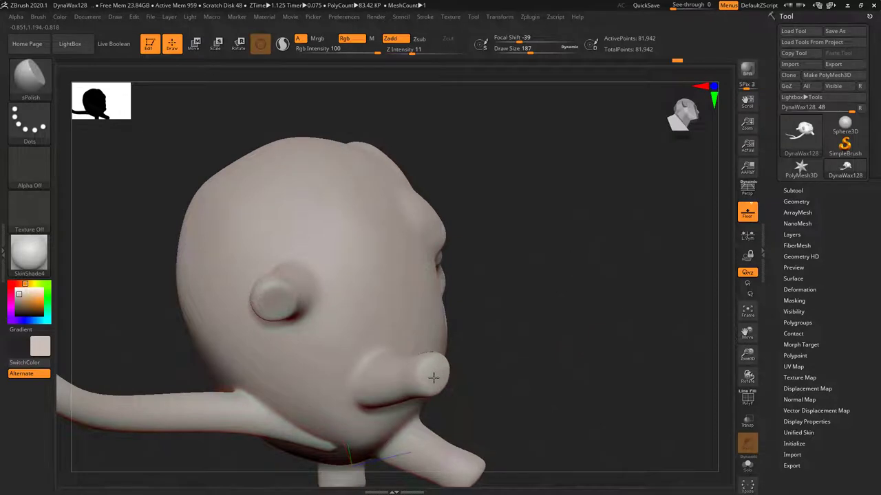
pyautogui.moveTo(460, 362)
pyautogui.mouseDown()
pyautogui.moveTo(542, 406)
pyautogui.moveTo(589, 381)
pyautogui.moveTo(530, 359)
pyautogui.moveTo(543, 337)
pyautogui.mouseUp()
pyautogui.moveTo(556, 425); pyautogui.dragTo(598, 475)
pyautogui.moveTo(597, 408)
pyautogui.keyDown('alt'); pyautogui.mouseDown()
pyautogui.moveTo(587, 376)
pyautogui.moveTo(645, 293)
pyautogui.moveTo(615, 330)
pyautogui.moveTo(625, 351)
pyautogui.mouseUp(); pyautogui.keyUp('alt')
pyautogui.moveTo(624, 351)
pyautogui.mouseDown(button='right')
pyautogui.moveTo(626, 377)
pyautogui.moveTo(659, 323)
pyautogui.moveTo(611, 374)
pyautogui.mouseUp(button='right')
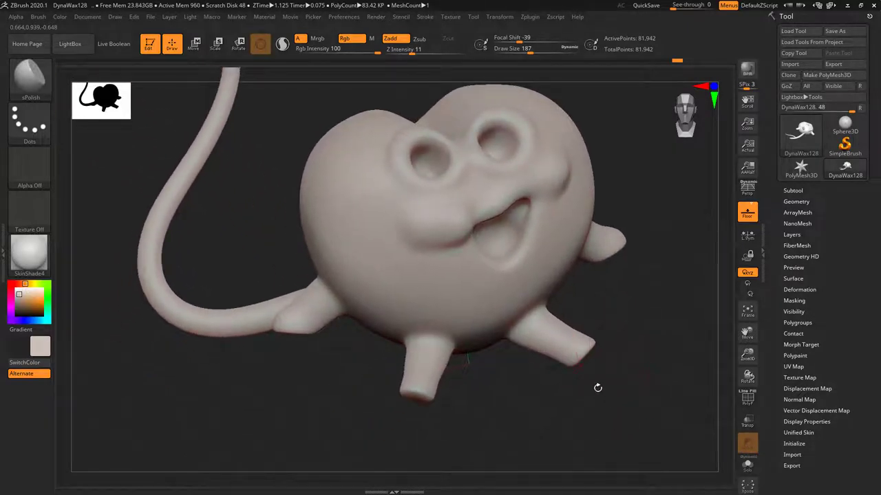
# Step: Choose the IMM_3DCW brush, reduce the draw size to 101 and insert an Appendage finger at the arm's end
pyautogui.click(43, 88)
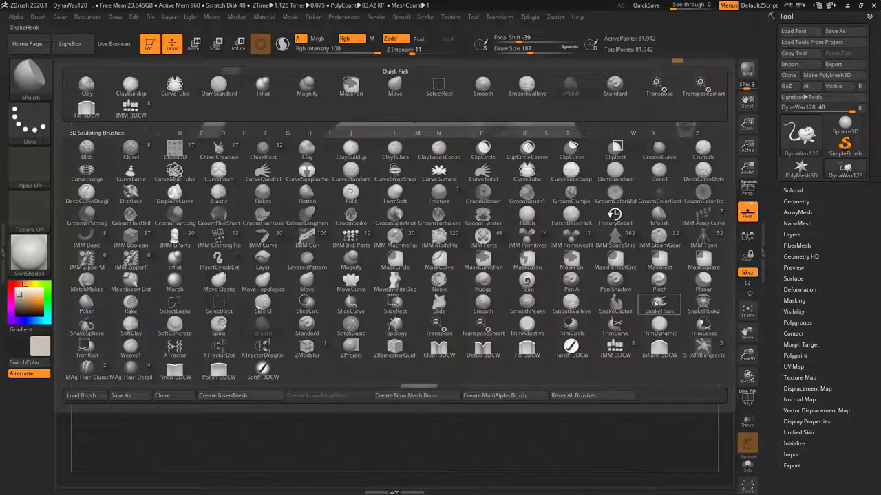
pyautogui.click(615, 350)
pyautogui.moveTo(530, 431)
pyautogui.mouseDown(button='right')
pyautogui.moveTo(539, 441)
pyautogui.moveTo(578, 359)
pyautogui.moveTo(451, 334)
pyautogui.mouseUp(button='right')
pyautogui.rightClick(443, 334)
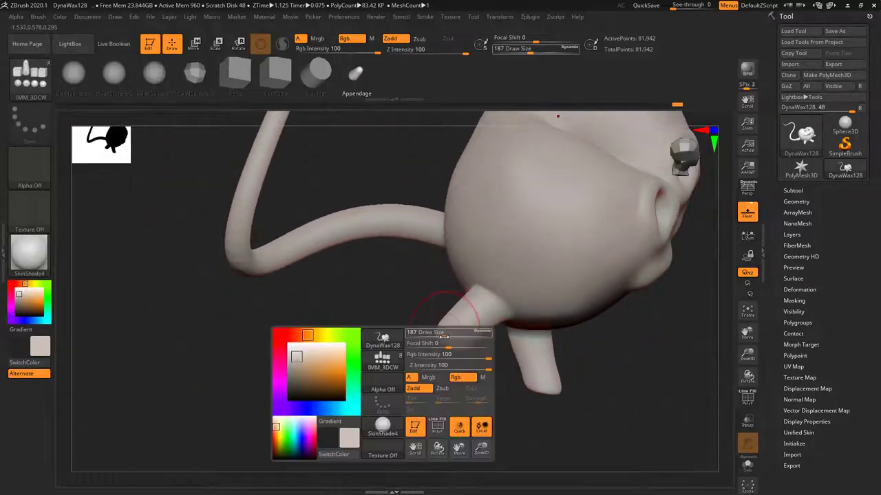
pyautogui.moveTo(433, 334)
pyautogui.mouseDown()
pyautogui.moveTo(440, 335)
pyautogui.moveTo(418, 349)
pyautogui.mouseUp()
pyautogui.moveTo(477, 384)
pyautogui.mouseDown()
pyautogui.moveTo(566, 310)
pyautogui.moveTo(485, 358)
pyautogui.moveTo(471, 397)
pyautogui.mouseUp()
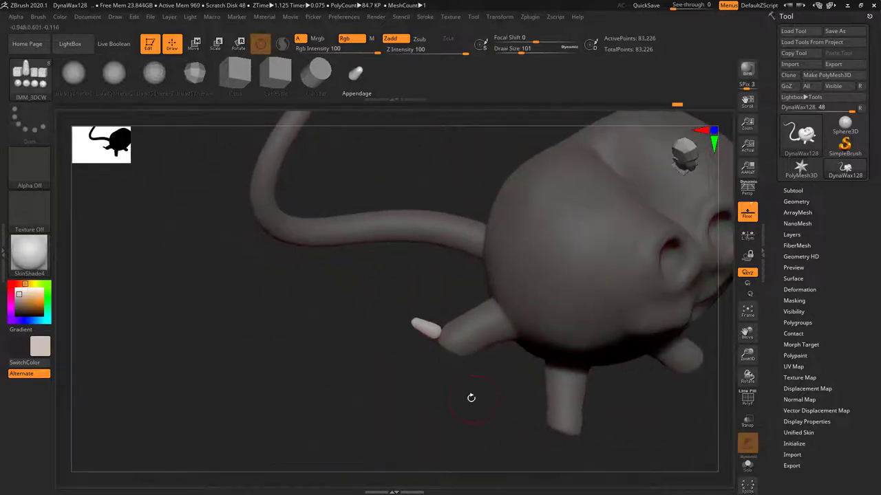
pyautogui.moveTo(471, 398); pyautogui.dragTo(479, 378, button='right')
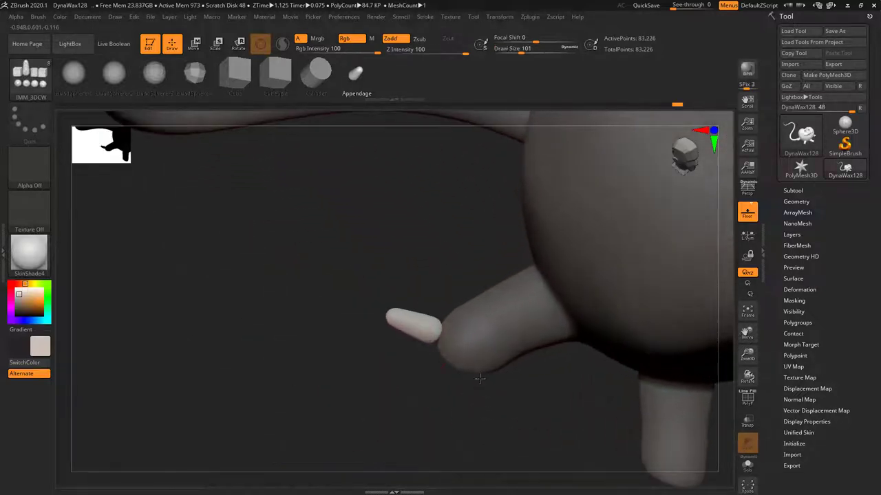
# Step: Position and scale the first Appendage finger against the arm's flat end with the transform gizmo
pyautogui.press('w')
pyautogui.moveTo(404, 320); pyautogui.dragTo(423, 326)
pyautogui.moveTo(423, 326); pyautogui.dragTo(490, 329, button='right')
pyautogui.moveTo(479, 324); pyautogui.dragTo(466, 313)
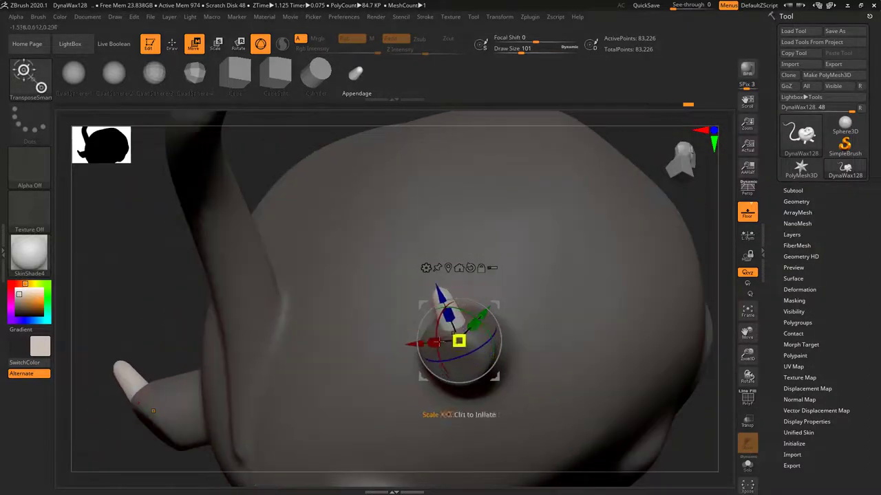
pyautogui.moveTo(416, 343); pyautogui.dragTo(409, 344)
pyautogui.moveTo(688, 202); pyautogui.dragTo(529, 432)
# Step: Insert a second Appendage finger beside the first, then move and rotate it into line on the arm's end
pyautogui.press('q')
pyautogui.moveTo(521, 442); pyautogui.dragTo(445, 392, button='right')
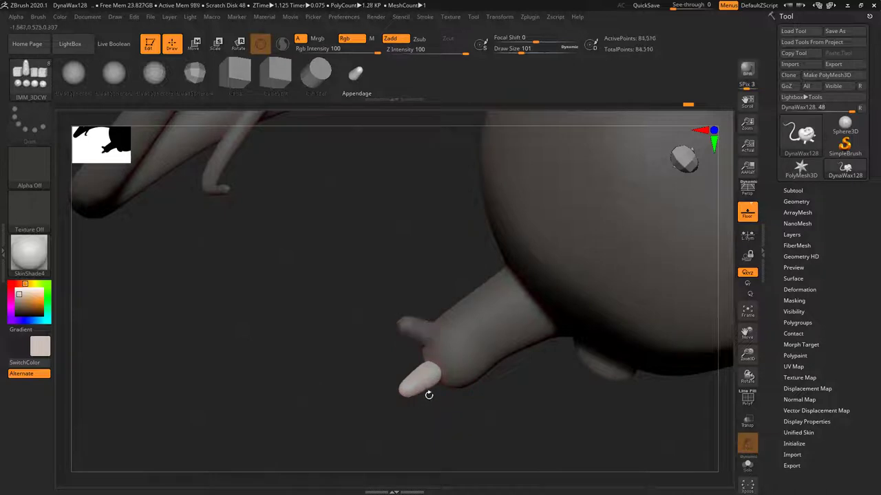
pyautogui.press('w')
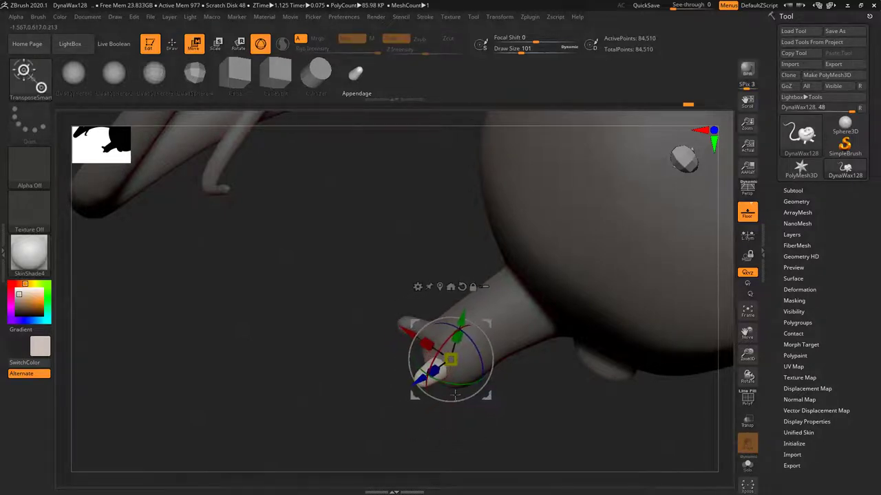
pyautogui.moveTo(489, 434); pyautogui.dragTo(466, 426)
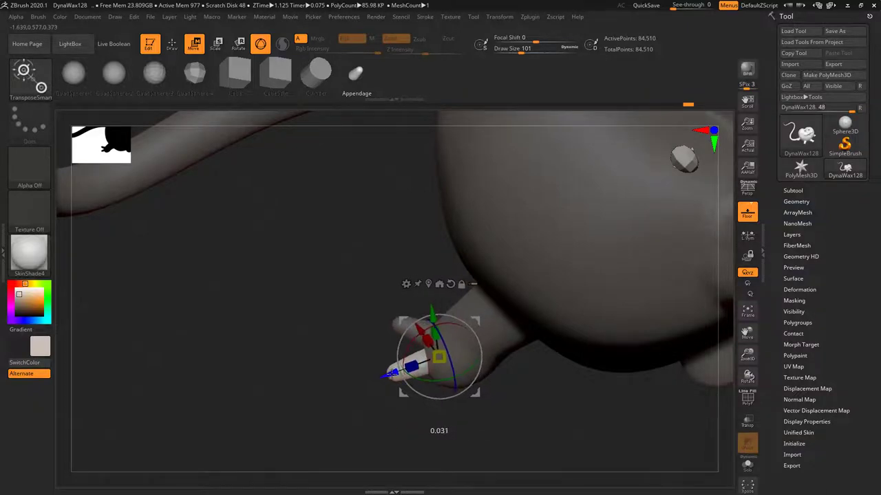
pyautogui.moveTo(353, 432); pyautogui.dragTo(363, 388)
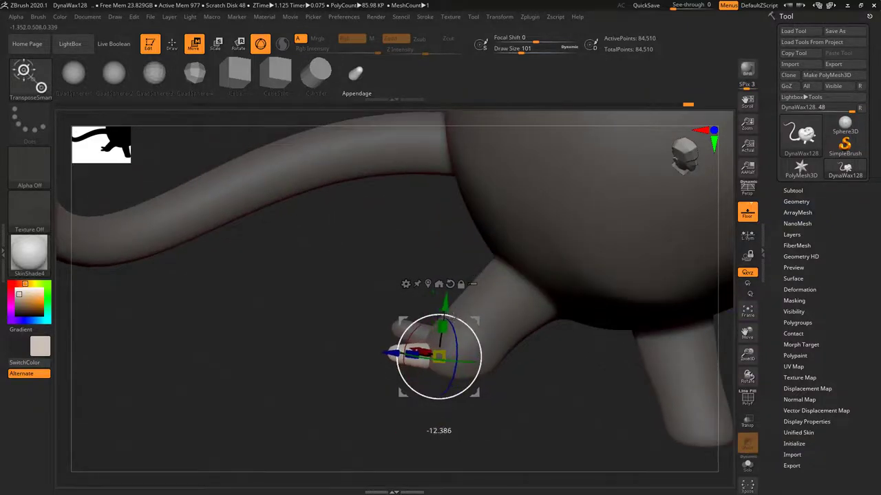
pyautogui.moveTo(515, 410); pyautogui.dragTo(526, 373, button='right')
# Step: Insert a third Appendage finger on the arm's end and align it with the other two
pyautogui.press('q')
pyautogui.moveTo(358, 436); pyautogui.dragTo(447, 450, button='right')
pyautogui.press('w')
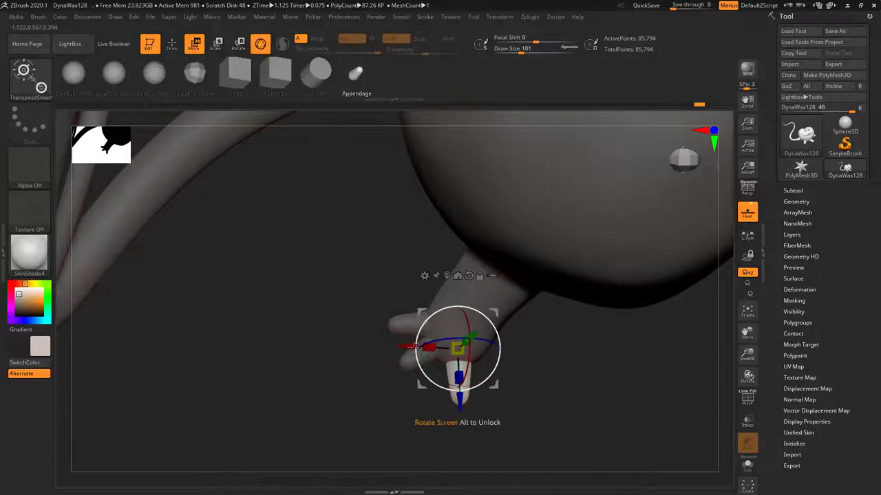
pyautogui.moveTo(405, 346); pyautogui.dragTo(401, 346)
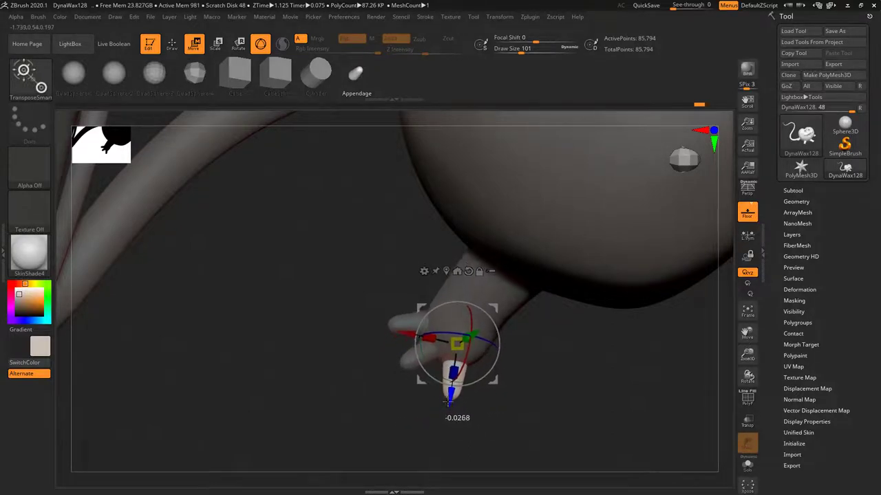
pyautogui.moveTo(511, 361); pyautogui.dragTo(469, 346)
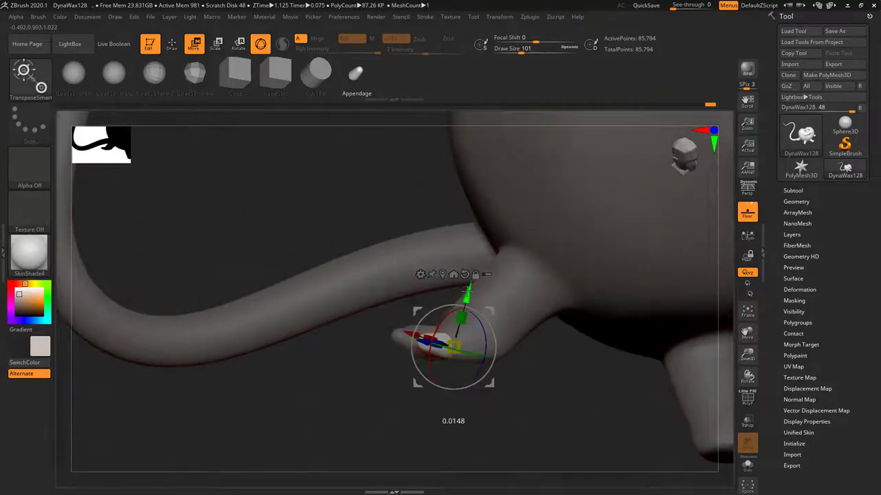
pyautogui.moveTo(549, 421)
pyautogui.mouseDown()
pyautogui.moveTo(534, 441)
pyautogui.moveTo(515, 392)
pyautogui.mouseUp()
# Step: Insert a fourth Appendage as the thumb on the side of the hand and adjust its position and rotation
pyautogui.press('q')
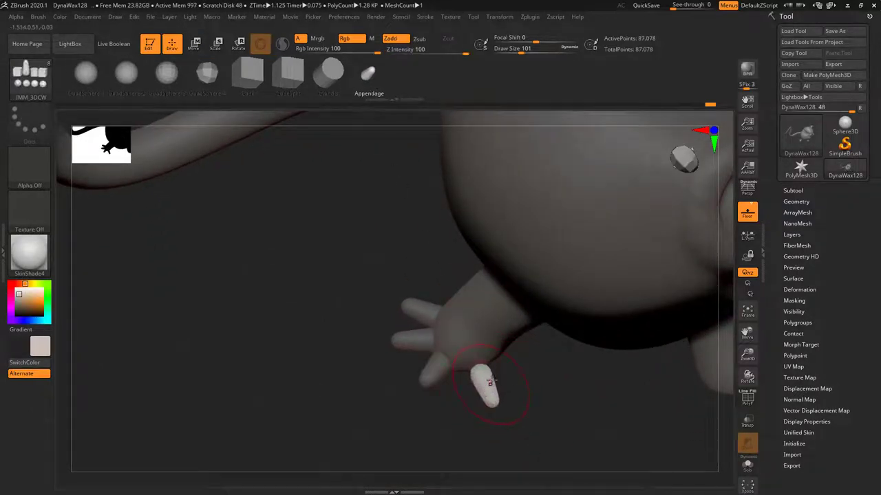
pyautogui.press('w')
pyautogui.moveTo(516, 412); pyautogui.dragTo(493, 337)
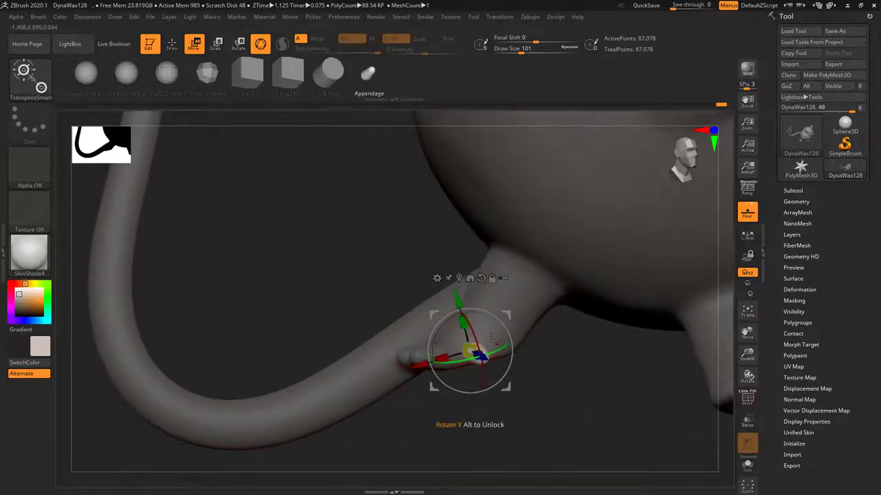
pyautogui.moveTo(458, 300); pyautogui.dragTo(460, 308)
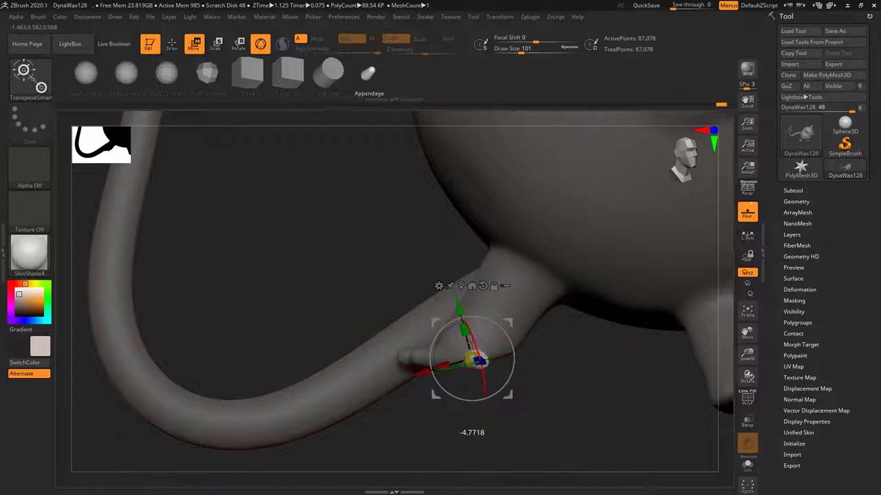
pyautogui.moveTo(520, 430)
pyautogui.mouseDown()
pyautogui.moveTo(497, 358)
pyautogui.moveTo(517, 455)
pyautogui.moveTo(536, 491)
pyautogui.mouseUp()
pyautogui.moveTo(440, 309); pyautogui.dragTo(438, 305)
# Step: Clear the mask, remesh the fingers into the body with DynaMesh and smooth their joints with the hand
pyautogui.press('q')
pyautogui.moveTo(559, 383)
pyautogui.keyDown('ctrl'); pyautogui.mouseDown()
pyautogui.moveTo(561, 434)
pyautogui.moveTo(553, 408)
pyautogui.mouseUp(); pyautogui.keyUp('ctrl')
pyautogui.press('shift')
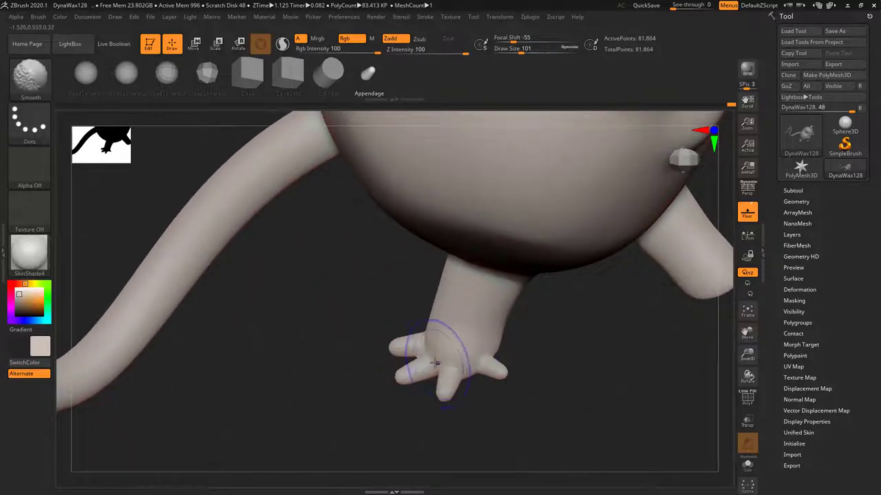
pyautogui.moveTo(556, 397); pyautogui.dragTo(547, 390)
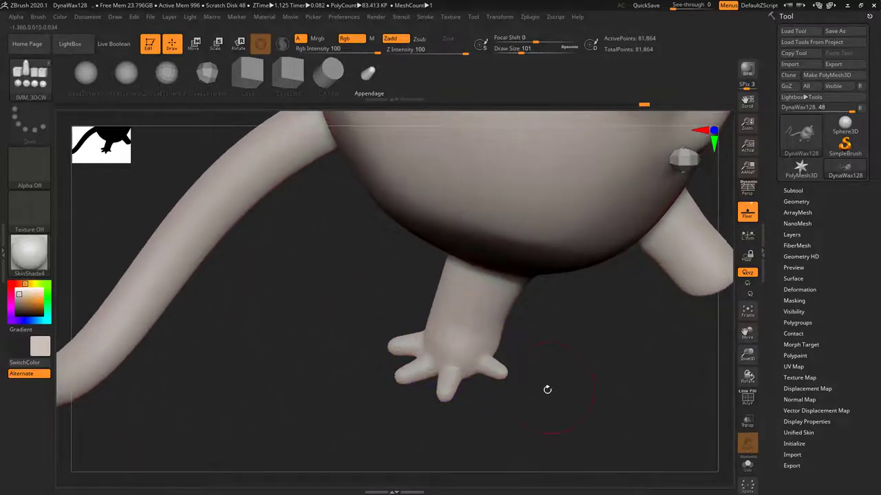
# Step: Choose the Inflat brush and swell the tips of all four digits into rounded bulbs
pyautogui.press('b')
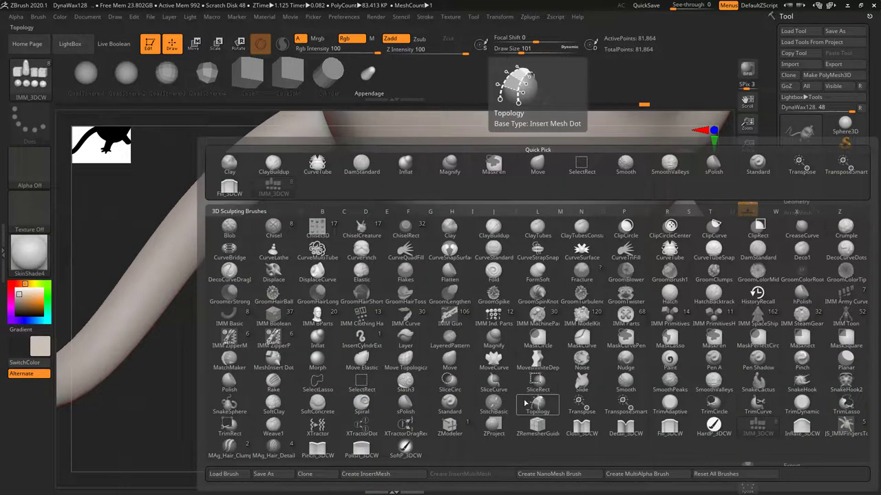
pyautogui.press('i')
pyautogui.press('n')
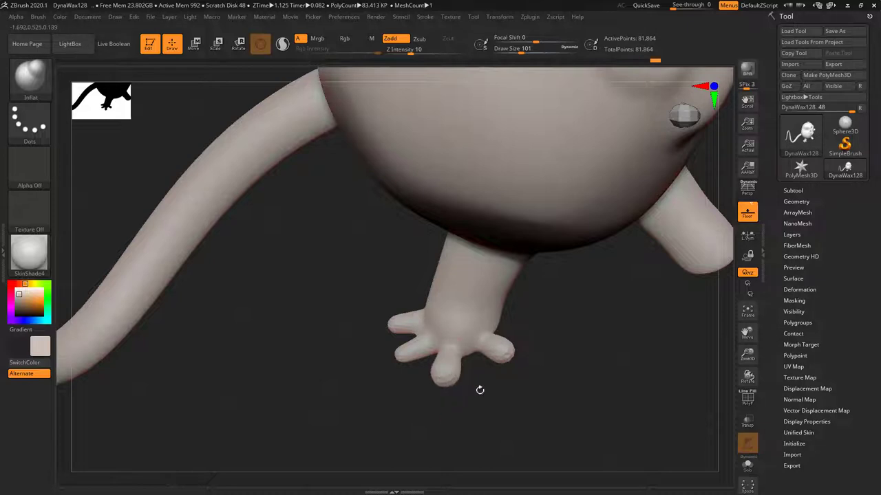
pyautogui.moveTo(480, 390); pyautogui.dragTo(475, 384)
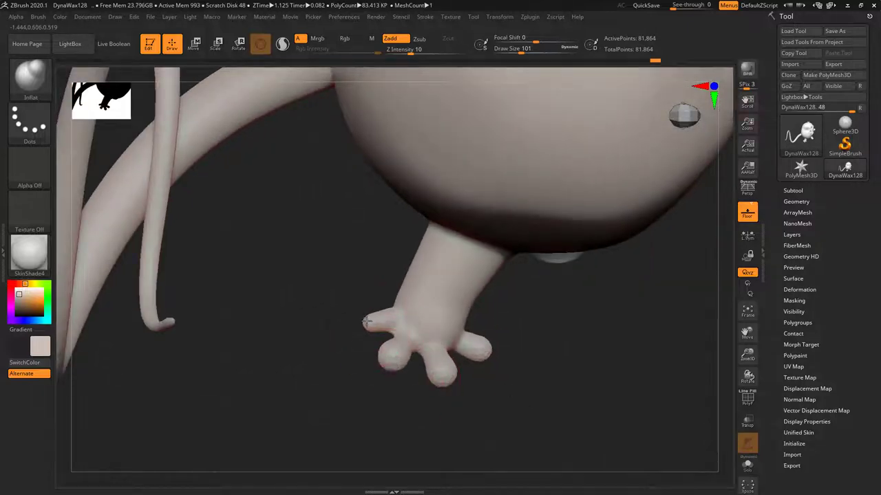
pyautogui.moveTo(366, 321); pyautogui.dragTo(480, 304)
# Step: Remesh the model with DynaMesh and smooth the finger bases, palm and wrist
pyautogui.keyDown('ctrl'); pyautogui.moveTo(582, 359); pyautogui.dragTo(583, 435); pyautogui.keyUp('ctrl')
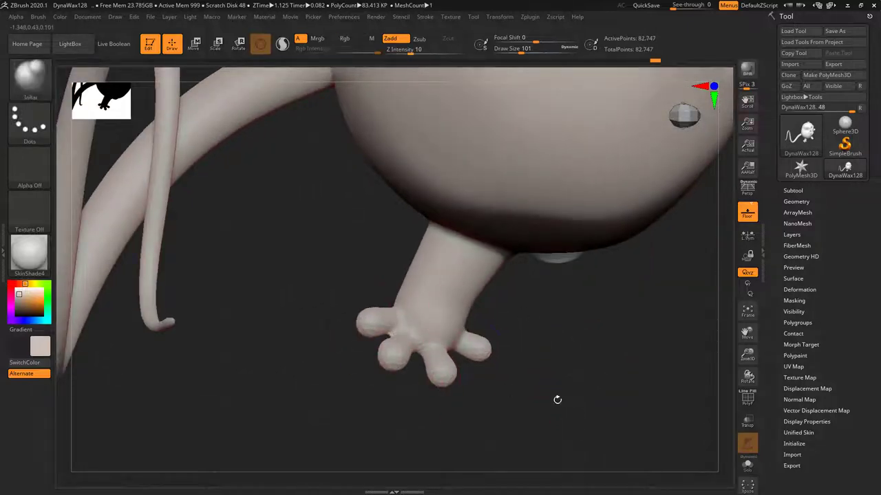
pyautogui.moveTo(474, 337)
pyautogui.keyDown('shift'); pyautogui.mouseDown()
pyautogui.moveTo(452, 350)
pyautogui.moveTo(379, 333)
pyautogui.moveTo(396, 329)
pyautogui.mouseUp(); pyautogui.keyUp('shift')
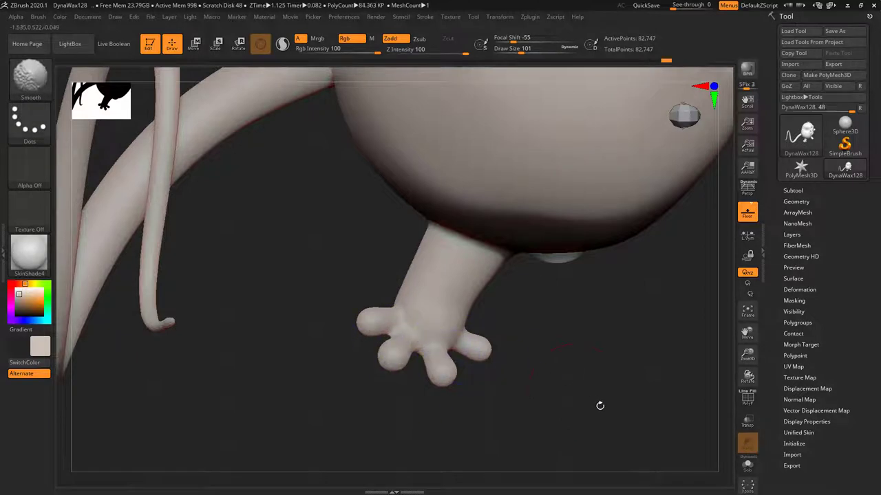
pyautogui.moveTo(599, 407)
pyautogui.mouseDown()
pyautogui.moveTo(635, 399)
pyautogui.moveTo(613, 299)
pyautogui.mouseUp()
pyautogui.press('f')
pyautogui.moveTo(638, 359); pyautogui.dragTo(663, 419)
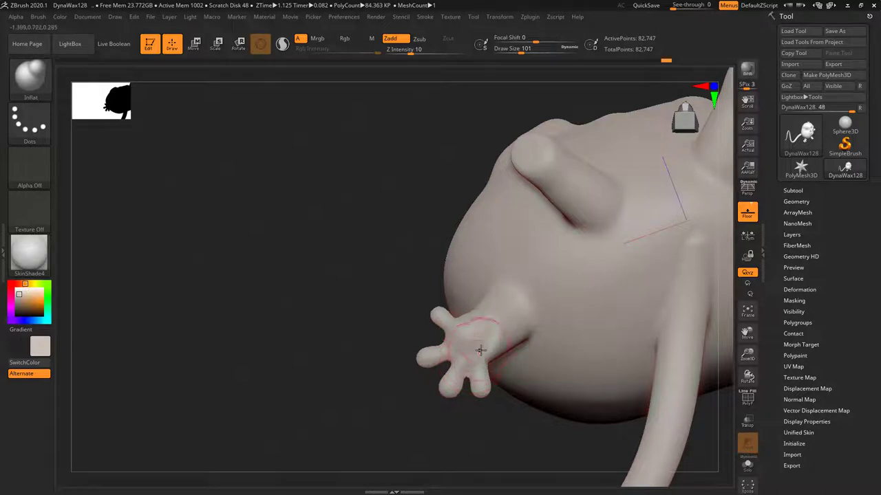
pyautogui.press('shift')
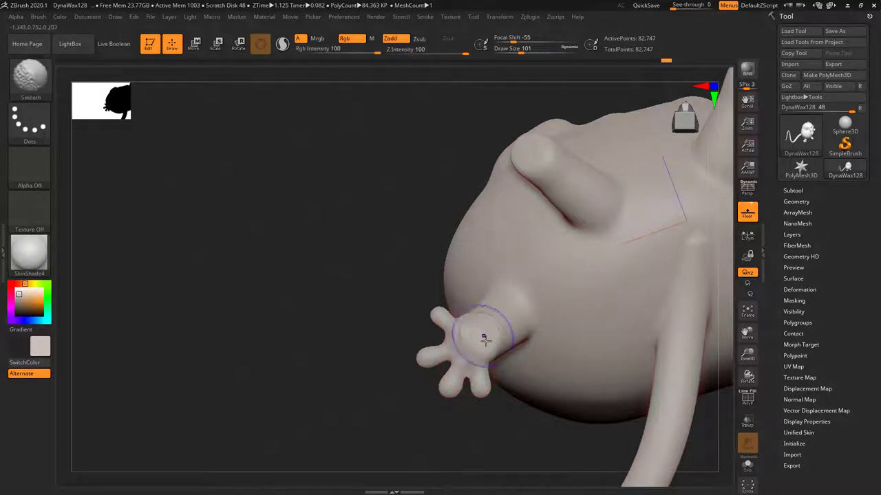
pyautogui.moveTo(498, 448); pyautogui.dragTo(487, 319)
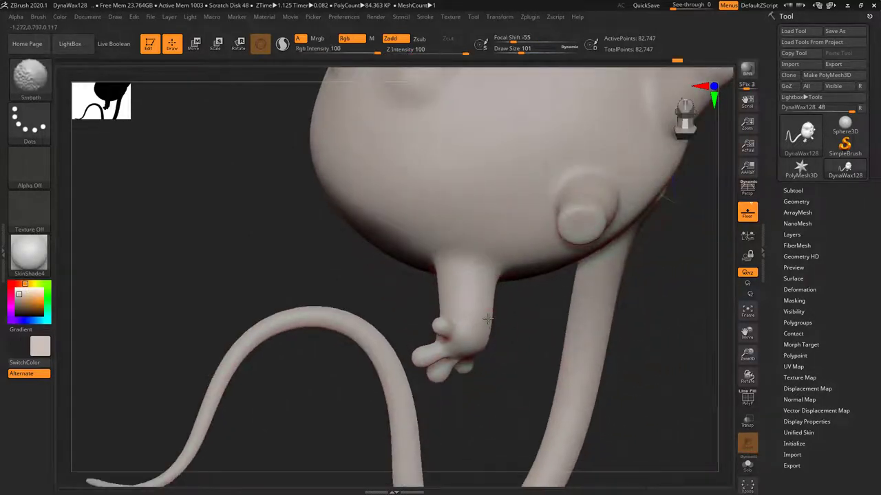
pyautogui.moveTo(526, 344)
pyautogui.mouseDown()
pyautogui.moveTo(644, 360)
pyautogui.moveTo(643, 387)
pyautogui.moveTo(680, 421)
pyautogui.moveTo(668, 383)
pyautogui.moveTo(676, 350)
pyautogui.moveTo(695, 333)
pyautogui.moveTo(663, 353)
pyautogui.moveTo(664, 305)
pyautogui.moveTo(695, 364)
pyautogui.moveTo(541, 420)
pyautogui.moveTo(611, 247)
pyautogui.mouseUp()
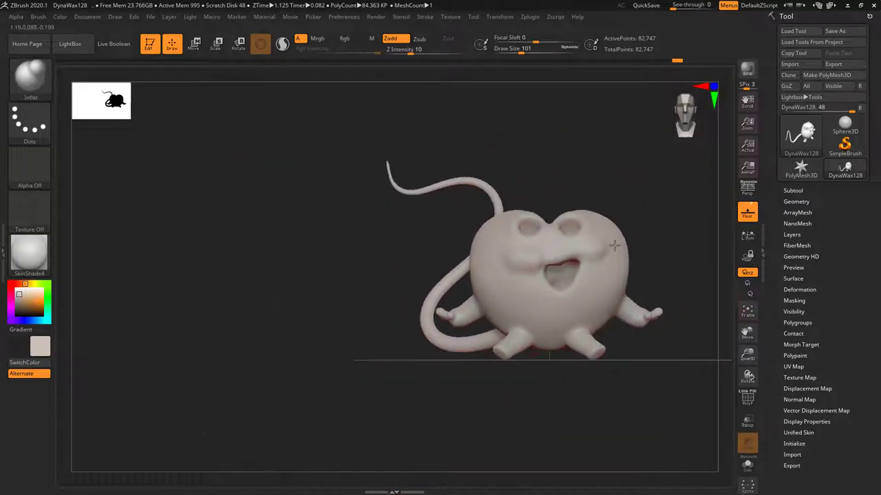
# Step: Switch to the Move brush at draw size 585 and pull the lower body and legs downward in front view
pyautogui.moveTo(708, 251)
pyautogui.keyDown('alt'); pyautogui.mouseDown()
pyautogui.moveTo(556, 332)
pyautogui.moveTo(603, 390)
pyautogui.moveTo(612, 367)
pyautogui.moveTo(623, 378)
pyautogui.moveTo(628, 428)
pyautogui.moveTo(595, 356)
pyautogui.moveTo(550, 363)
pyautogui.moveTo(615, 316)
pyautogui.moveTo(634, 275)
pyautogui.moveTo(624, 261)
pyautogui.moveTo(626, 379)
pyautogui.mouseUp(); pyautogui.keyUp('alt')
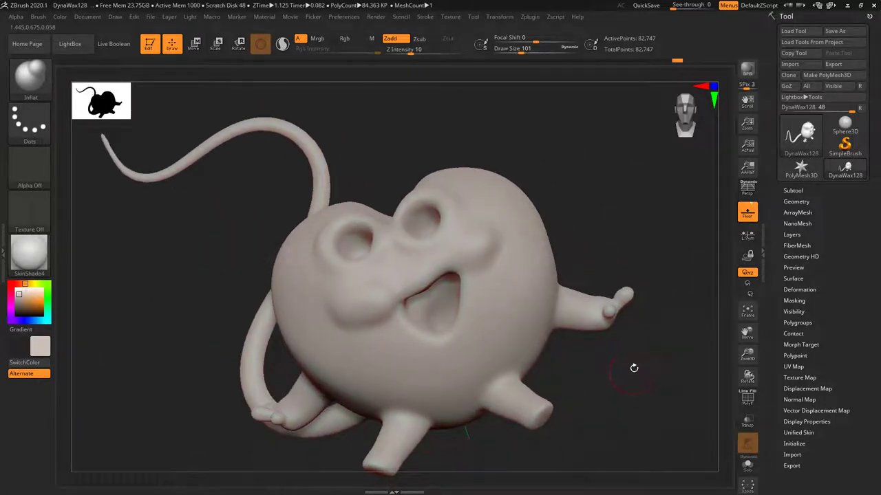
pyautogui.moveTo(633, 365)
pyautogui.mouseDown()
pyautogui.moveTo(638, 384)
pyautogui.moveTo(627, 386)
pyautogui.moveTo(623, 342)
pyautogui.moveTo(653, 335)
pyautogui.mouseUp()
pyautogui.press('b')
pyautogui.press('m')
pyautogui.press('v')
pyautogui.press('space')
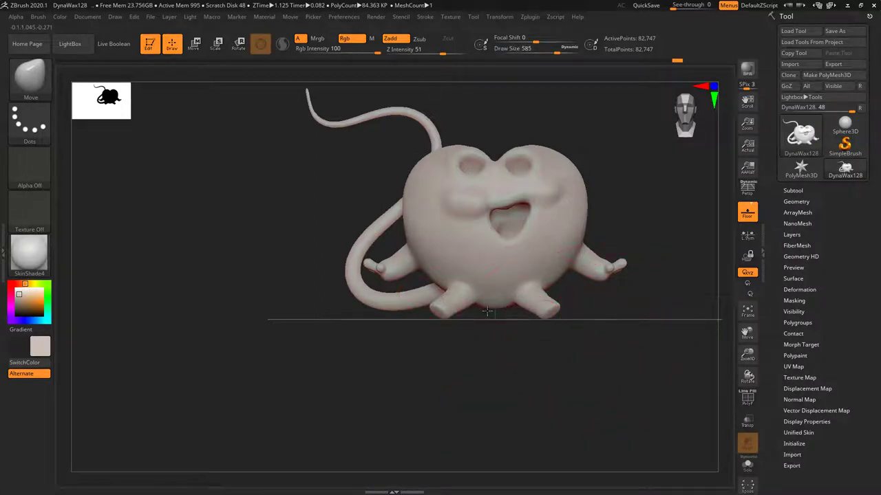
pyautogui.moveTo(486, 311)
pyautogui.mouseDown()
pyautogui.moveTo(444, 337)
pyautogui.moveTo(444, 346)
pyautogui.mouseUp()
pyautogui.moveTo(443, 281); pyautogui.dragTo(436, 283)
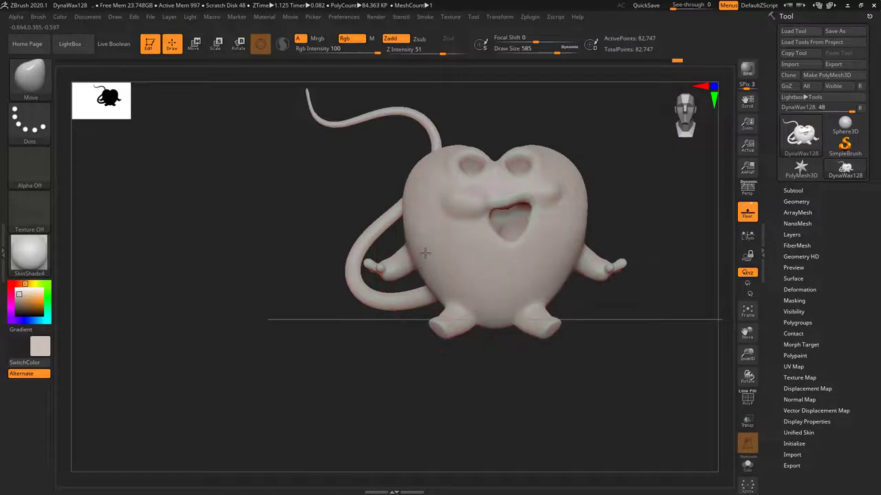
# Step: Widen the sides and upper lobes of the heart-shaped body with the Move brush, undoing an unwanted stroke
pyautogui.moveTo(425, 251); pyautogui.dragTo(389, 263)
pyautogui.moveTo(400, 241); pyautogui.dragTo(395, 241)
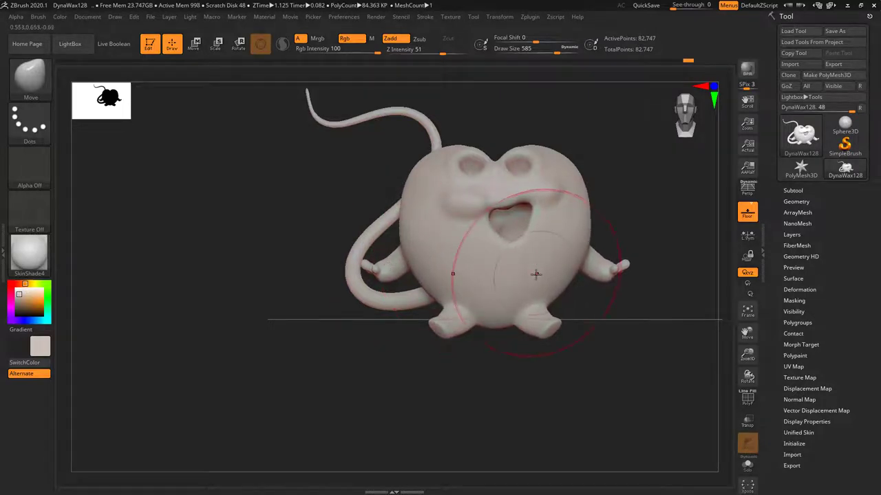
pyautogui.moveTo(520, 247); pyautogui.dragTo(518, 242)
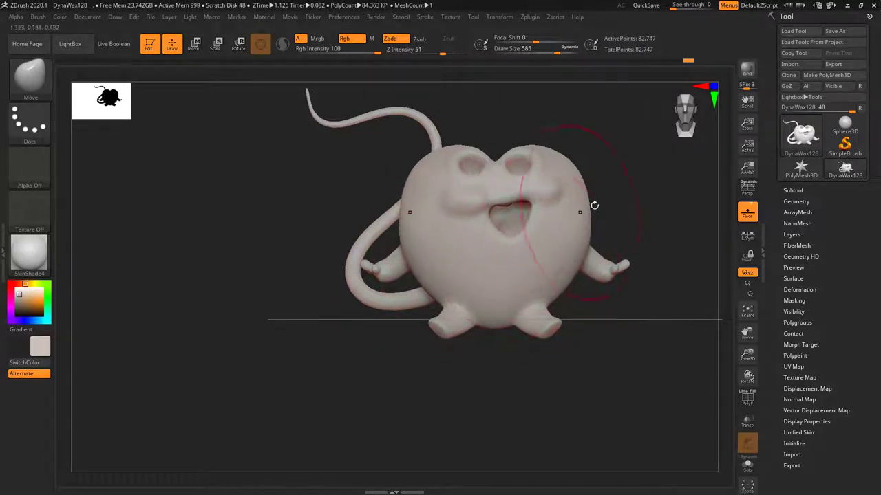
pyautogui.hotkey('ctrl', 'z')
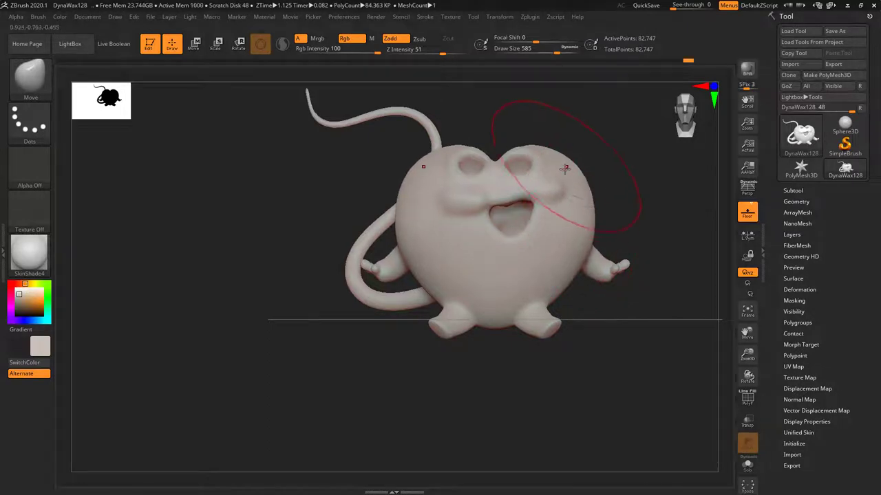
pyautogui.moveTo(563, 162); pyautogui.dragTo(567, 161)
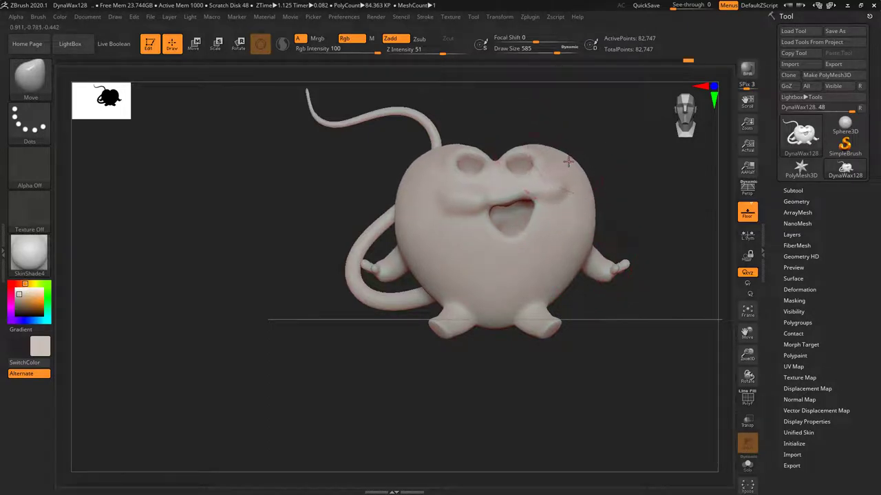
pyautogui.moveTo(616, 275); pyautogui.dragTo(616, 274)
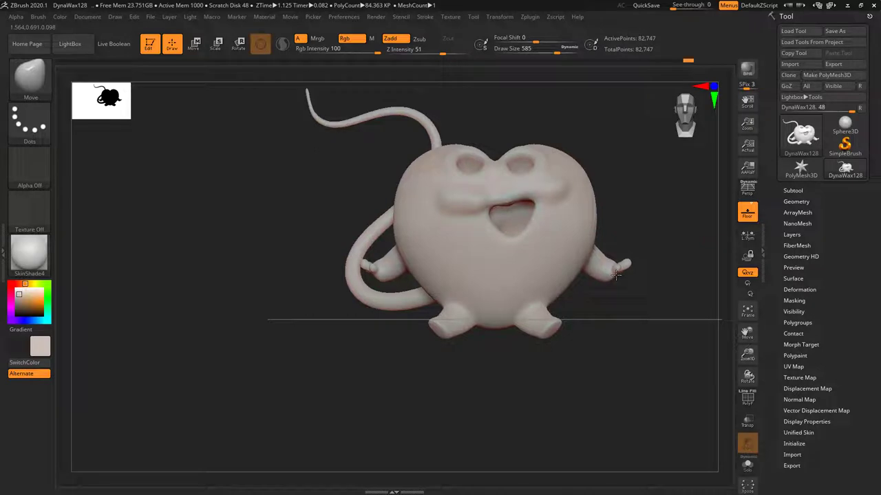
# Step: Append a Sphere3D to the character as a new subtool
pyautogui.moveTo(564, 389); pyautogui.dragTo(654, 343)
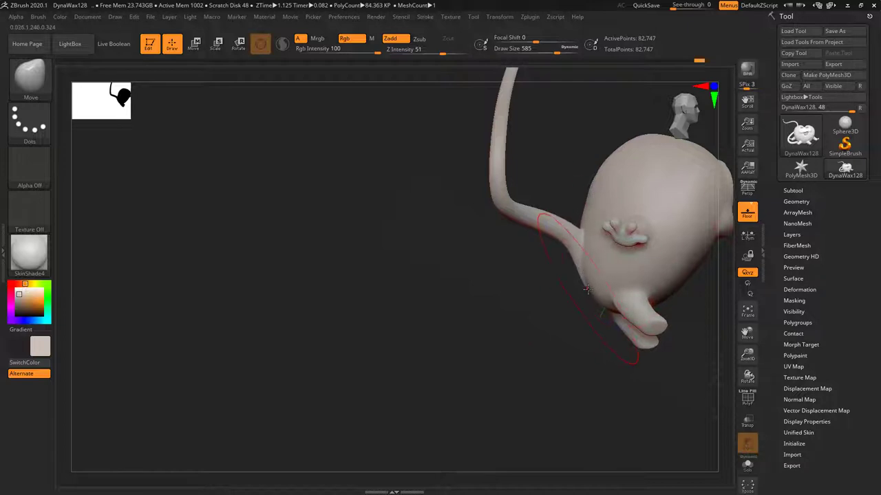
pyautogui.moveTo(598, 344)
pyautogui.mouseDown()
pyautogui.moveTo(625, 379)
pyautogui.moveTo(630, 370)
pyautogui.moveTo(591, 367)
pyautogui.moveTo(636, 375)
pyautogui.moveTo(633, 340)
pyautogui.moveTo(609, 358)
pyautogui.moveTo(634, 373)
pyautogui.moveTo(622, 384)
pyautogui.moveTo(630, 379)
pyautogui.moveTo(576, 367)
pyautogui.moveTo(612, 399)
pyautogui.moveTo(626, 387)
pyautogui.moveTo(571, 285)
pyautogui.moveTo(608, 254)
pyautogui.moveTo(619, 257)
pyautogui.moveTo(655, 407)
pyautogui.mouseUp()
pyautogui.keyDown('alt'); pyautogui.moveTo(644, 249); pyautogui.dragTo(634, 147); pyautogui.keyUp('alt')
pyautogui.moveTo(657, 241); pyautogui.dragTo(685, 190)
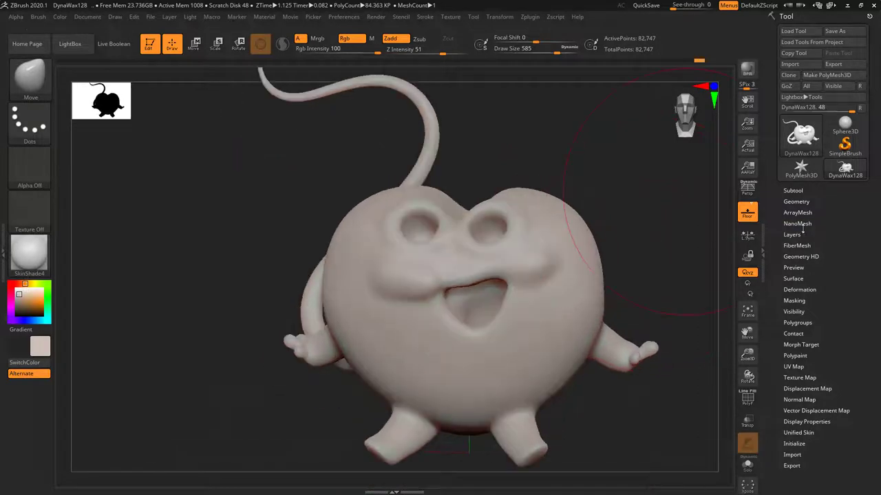
pyautogui.click(798, 189)
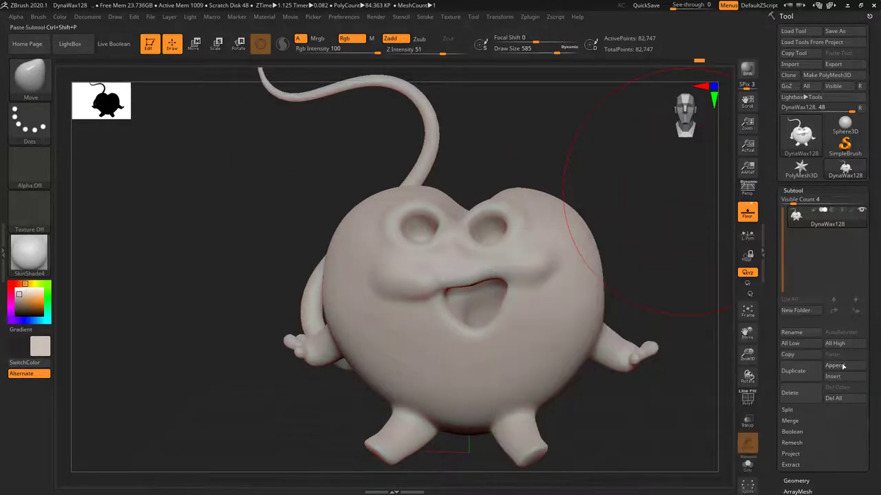
pyautogui.click(841, 367)
pyautogui.click(836, 369)
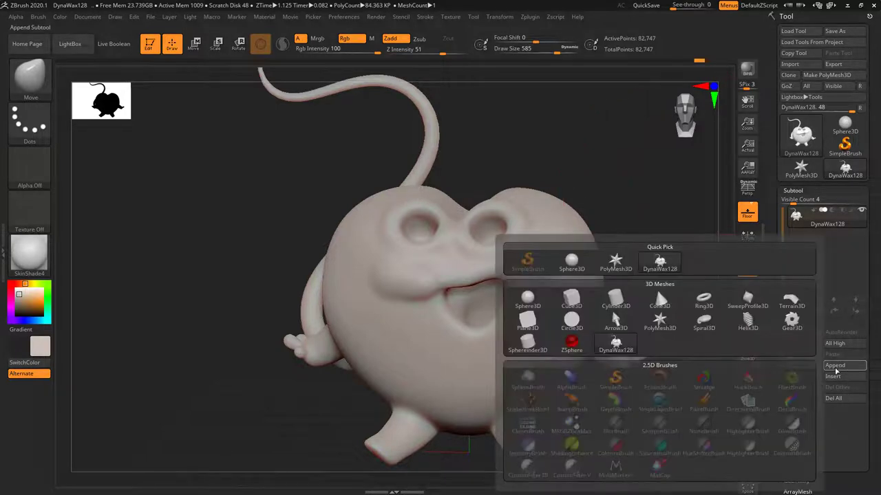
pyautogui.click(528, 302)
# Step: Make the appended sphere the active subtool and move it up to the front of the head in side view
pyautogui.moveTo(661, 227); pyautogui.dragTo(584, 280)
pyautogui.press('w')
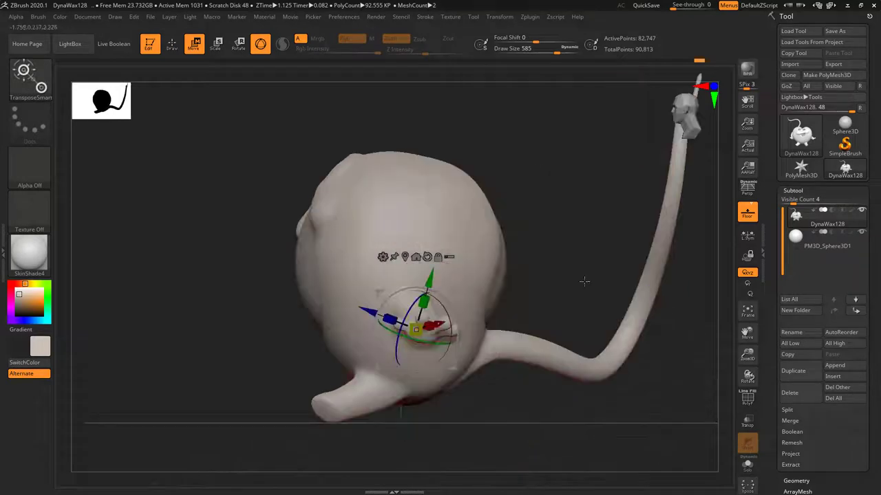
pyautogui.moveTo(452, 295); pyautogui.dragTo(363, 180)
pyautogui.hotkey('ctrl', 'z')
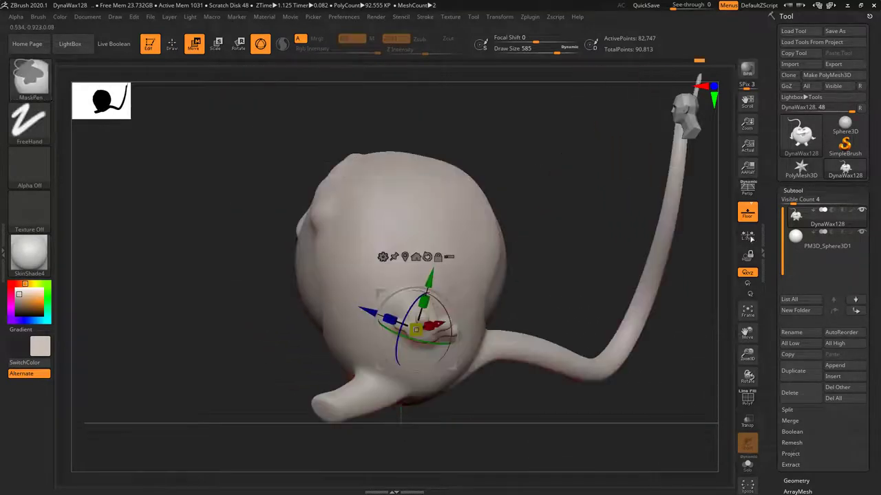
pyautogui.click(816, 250)
pyautogui.moveTo(399, 261); pyautogui.dragTo(294, 161)
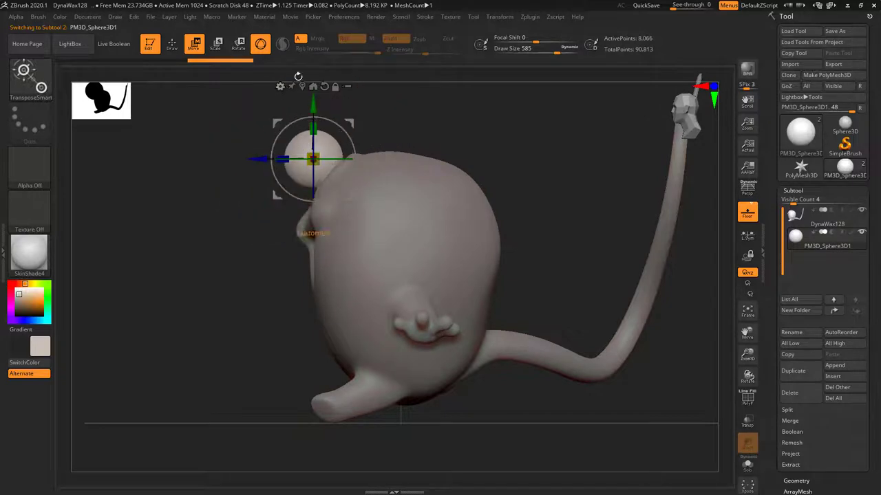
# Step: Scale the sphere down to eyeball size and position it in one of the character's eye sockets
pyautogui.moveTo(540, 192); pyautogui.dragTo(595, 216)
pyautogui.moveTo(351, 123); pyautogui.dragTo(386, 134)
pyautogui.moveTo(348, 170); pyautogui.dragTo(340, 170)
pyautogui.moveTo(599, 205); pyautogui.dragTo(542, 210)
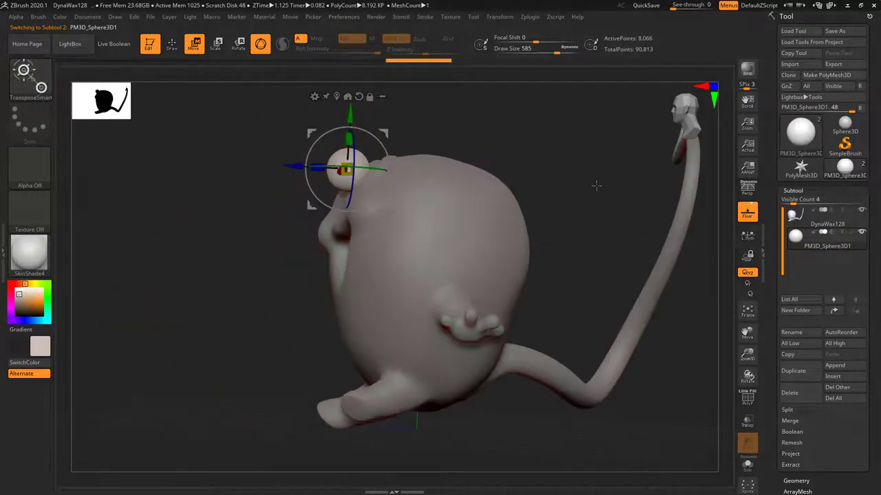
pyautogui.keyDown('shift'); pyautogui.moveTo(598, 185); pyautogui.dragTo(593, 185); pyautogui.keyUp('shift')
pyautogui.moveTo(388, 133); pyautogui.dragTo(485, 186)
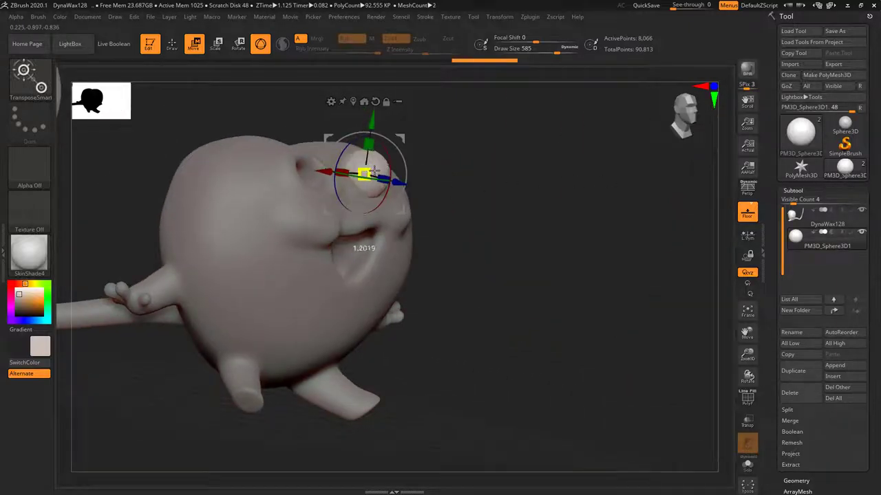
pyautogui.moveTo(374, 171); pyautogui.dragTo(363, 174)
pyautogui.keyDown('shift'); pyautogui.moveTo(617, 273); pyautogui.dragTo(640, 285); pyautogui.keyUp('shift')
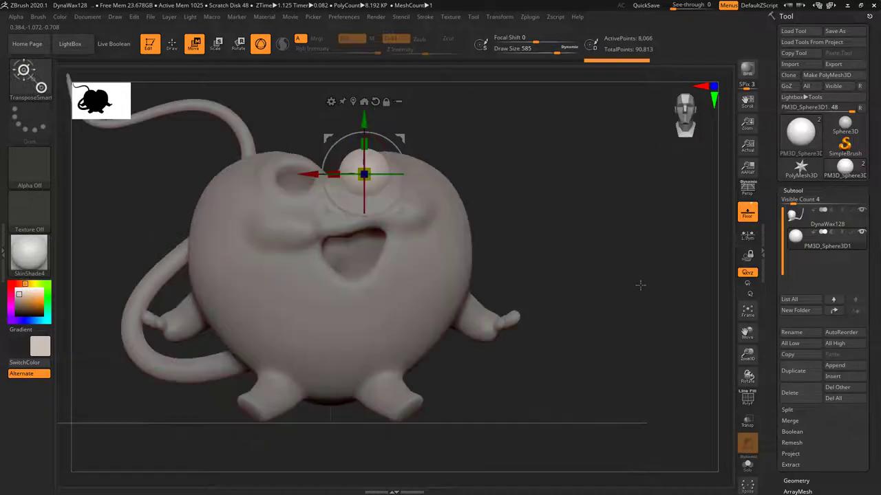
pyautogui.press('q')
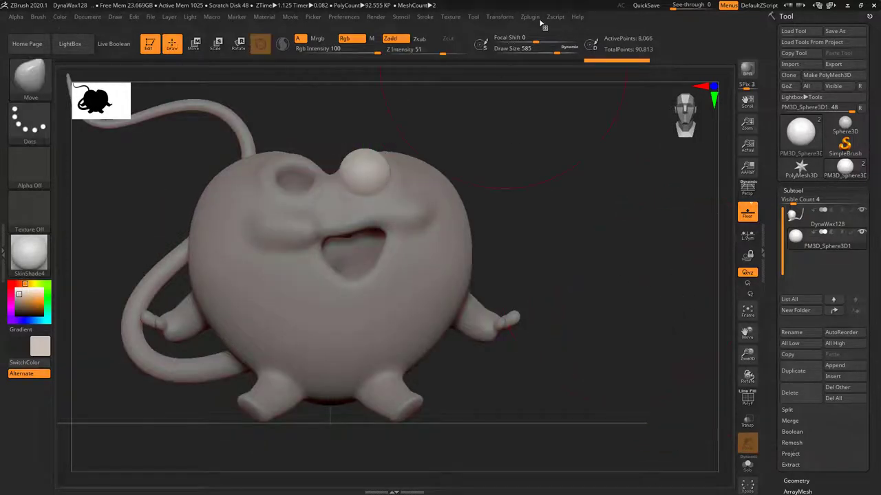
# Step: Mirror the eyeball across the X axis with SubTool Master, merging both eyes into one SubTool
pyautogui.click(530, 16)
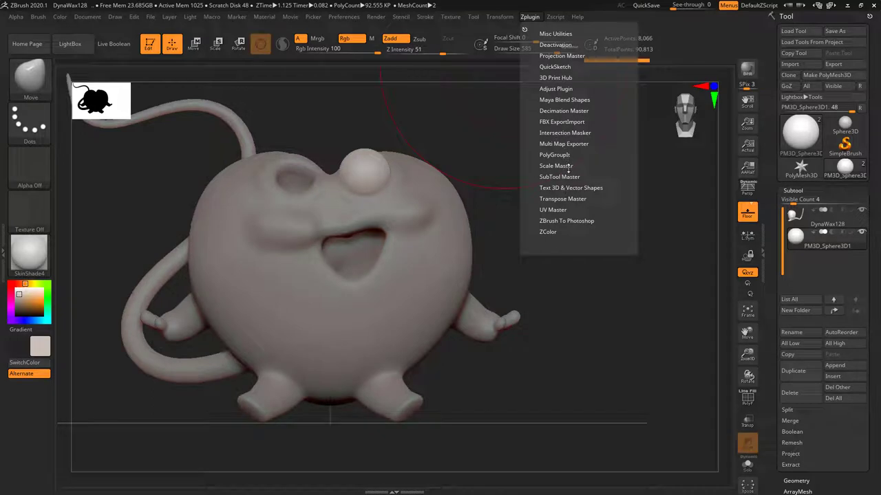
pyautogui.click(570, 176)
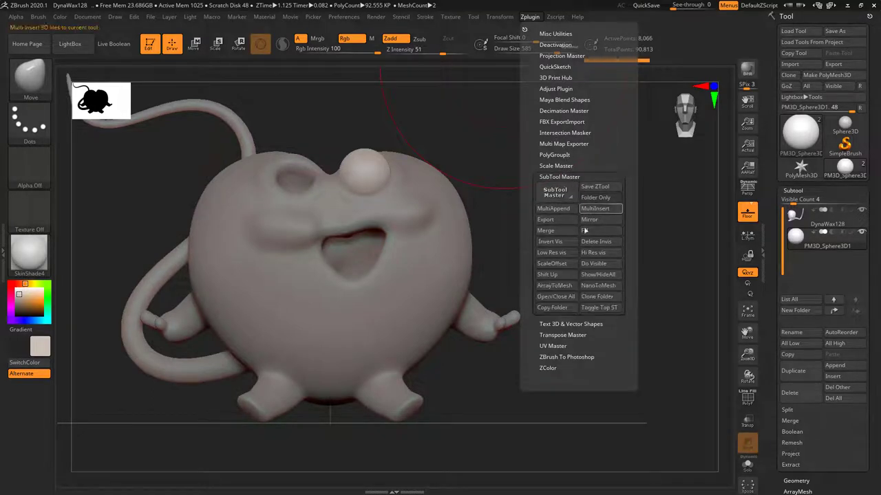
pyautogui.click(599, 220)
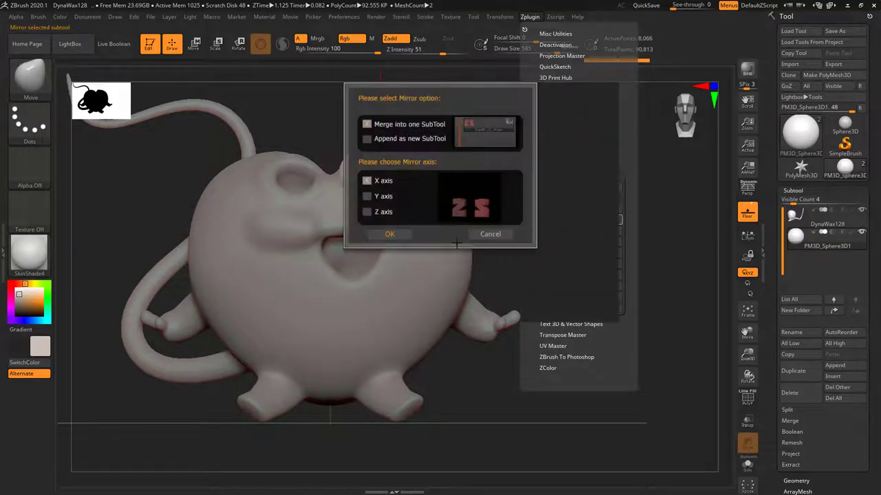
pyautogui.click(390, 234)
# Step: Activate the DynaWax128 body and flatten the cheek bulges beside the mouth with the sPolish brush at draw size 245
pyautogui.moveTo(487, 239)
pyautogui.mouseDown()
pyautogui.moveTo(591, 261)
pyautogui.moveTo(604, 259)
pyautogui.moveTo(564, 250)
pyautogui.moveTo(607, 230)
pyautogui.moveTo(647, 240)
pyautogui.moveTo(644, 247)
pyautogui.moveTo(647, 234)
pyautogui.moveTo(688, 250)
pyautogui.moveTo(771, 154)
pyautogui.mouseUp()
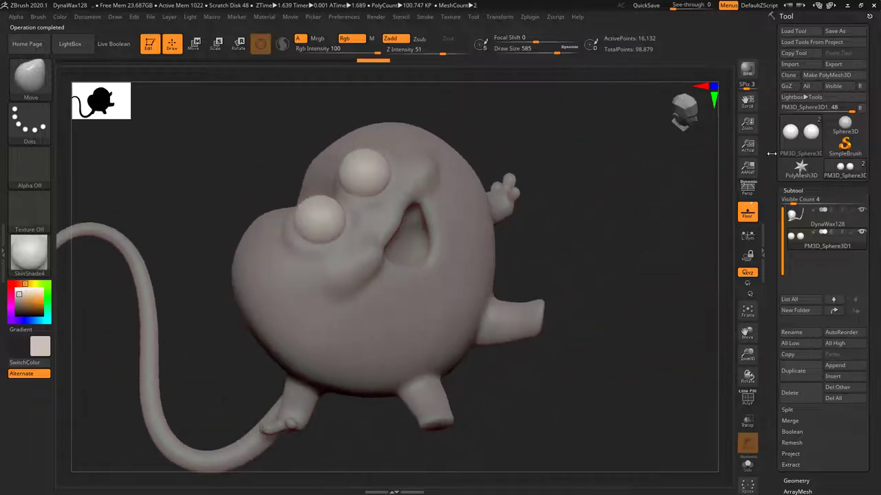
pyautogui.moveTo(621, 303); pyautogui.dragTo(592, 313)
pyautogui.moveTo(591, 313); pyautogui.dragTo(632, 357)
pyautogui.press('b')
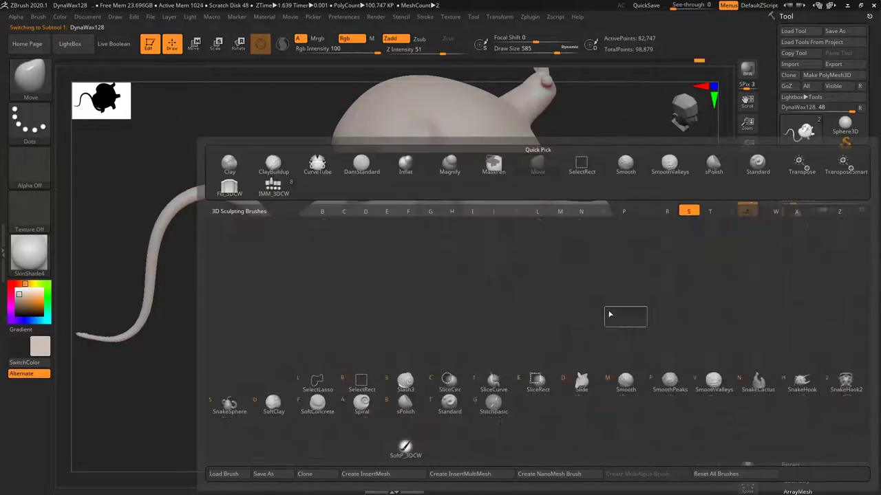
pyautogui.press('s')
pyautogui.press('p')
pyautogui.press('space')
pyautogui.moveTo(596, 287); pyautogui.dragTo(573, 290)
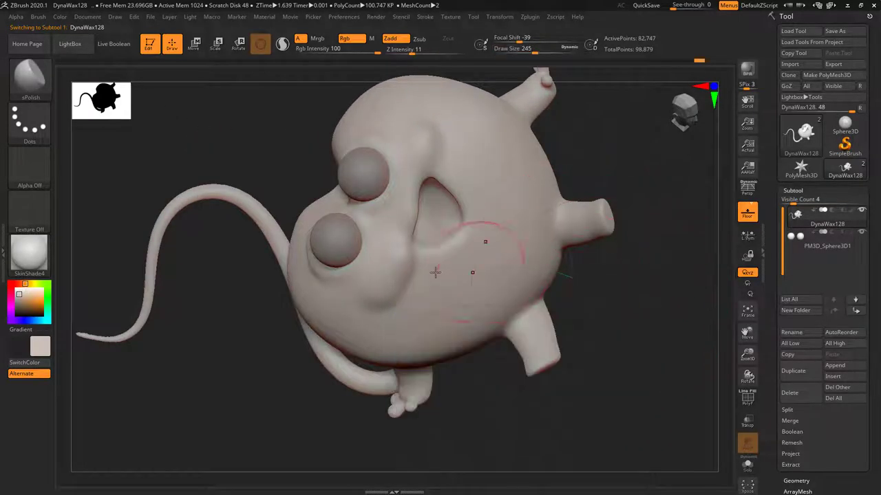
pyautogui.moveTo(391, 285); pyautogui.dragTo(381, 297)
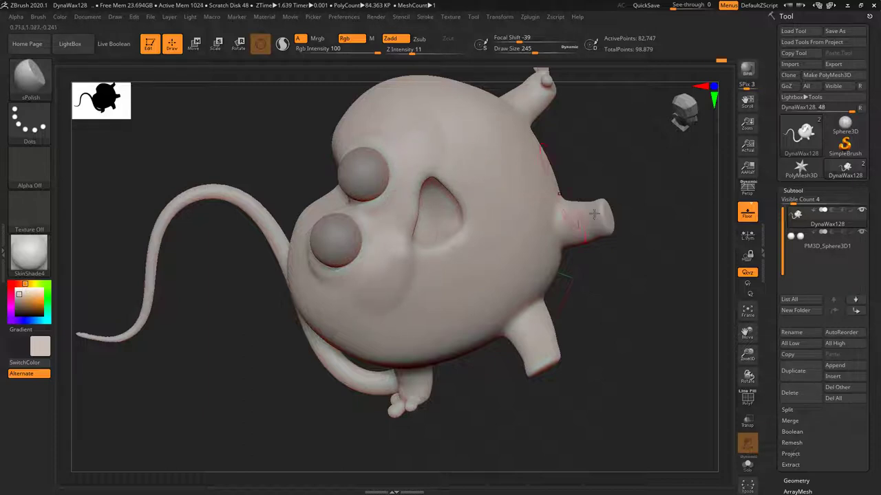
# Step: Switch to the Move brush for reshaping the body around the upper lip and eyes
pyautogui.moveTo(655, 303); pyautogui.dragTo(549, 215)
pyautogui.press('b')
pyautogui.press('m')
pyautogui.press('v')
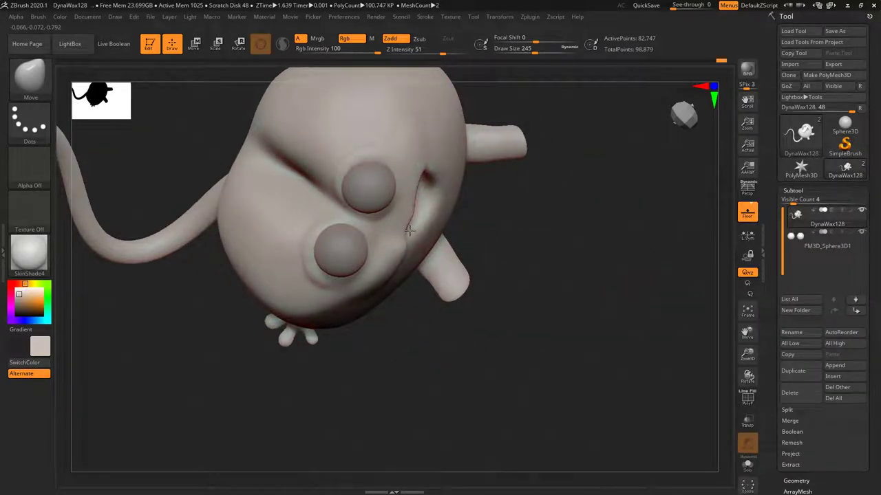
# Step: Adjust the corner of the mouth with the Move brush and smooth the surrounding cheek surface
pyautogui.moveTo(577, 251)
pyautogui.mouseDown()
pyautogui.moveTo(552, 177)
pyautogui.moveTo(485, 196)
pyautogui.mouseUp()
pyautogui.moveTo(421, 227)
pyautogui.mouseDown()
pyautogui.moveTo(544, 126)
pyautogui.moveTo(416, 223)
pyautogui.mouseUp()
pyautogui.press('shift')
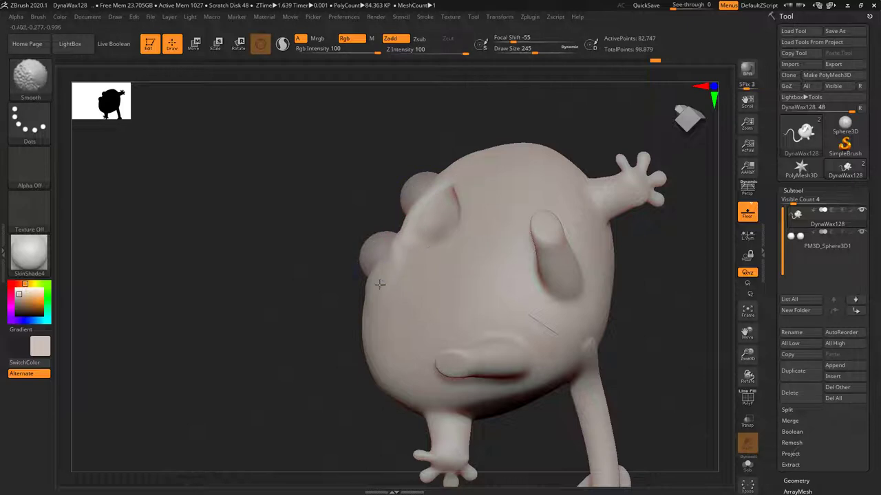
pyautogui.keyDown('shift'); pyautogui.moveTo(380, 284); pyautogui.dragTo(391, 272); pyautogui.keyUp('shift')
pyautogui.moveTo(679, 268)
pyautogui.mouseDown()
pyautogui.moveTo(697, 309)
pyautogui.moveTo(639, 216)
pyautogui.mouseUp()
pyautogui.press('shift')
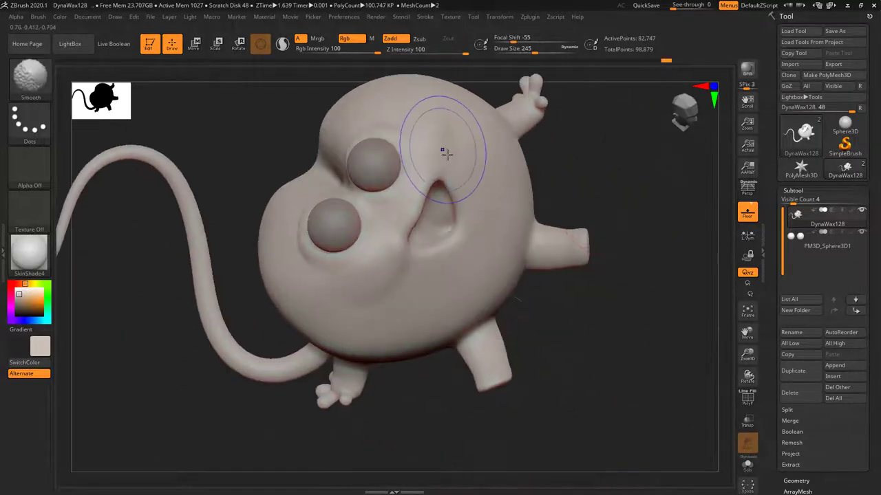
pyautogui.moveTo(592, 185)
pyautogui.mouseDown()
pyautogui.moveTo(643, 189)
pyautogui.moveTo(503, 225)
pyautogui.mouseUp()
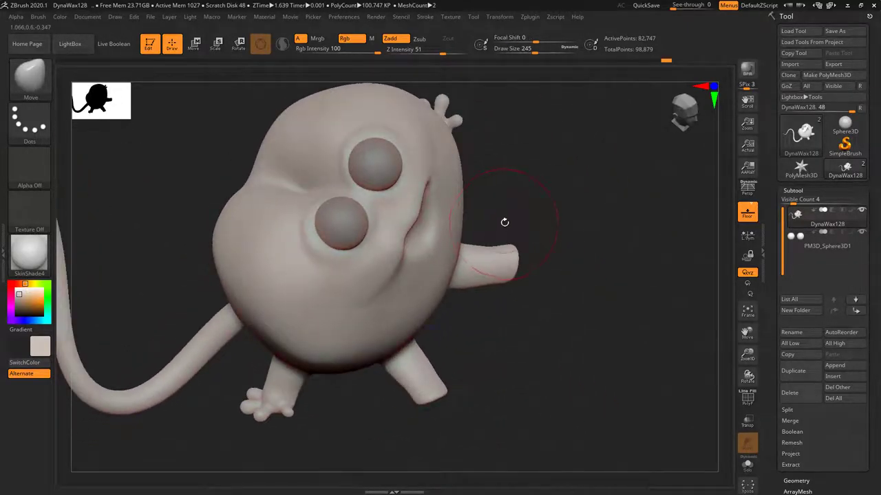
# Step: Puff up the cheeks on both sides of the mouth with the Inflat brush at draw size 324 and smooth them
pyautogui.press('b')
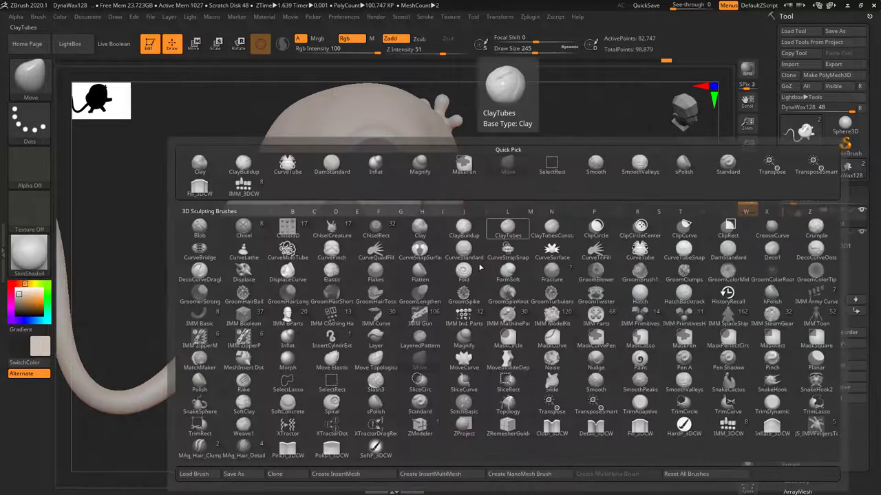
pyautogui.click(288, 339)
pyautogui.press('space')
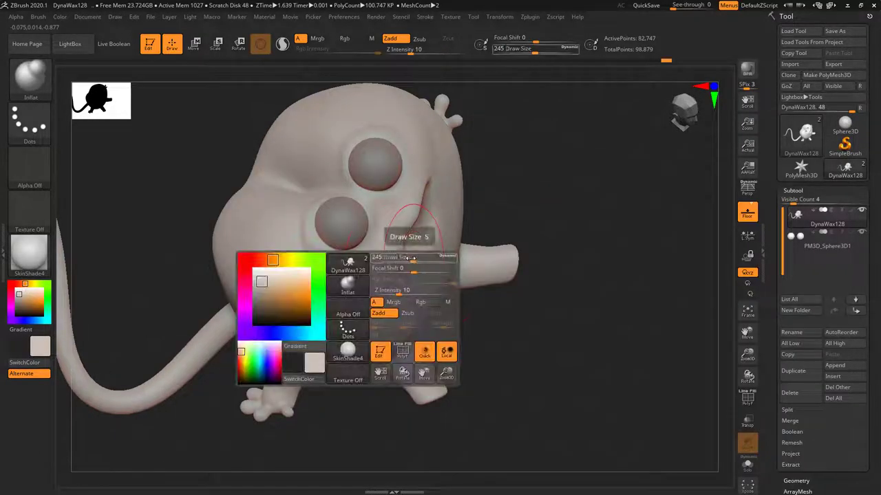
pyautogui.moveTo(414, 259); pyautogui.dragTo(383, 252)
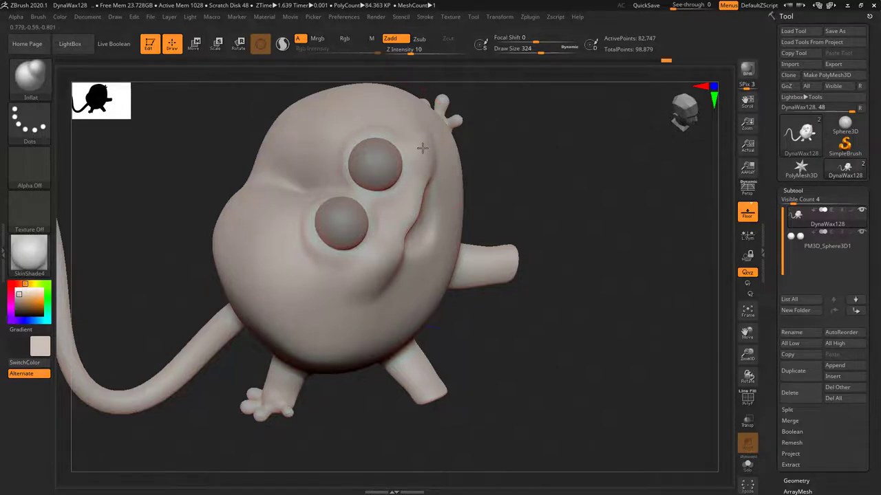
pyautogui.moveTo(472, 139); pyautogui.dragTo(406, 147)
pyautogui.moveTo(656, 177); pyautogui.dragTo(688, 183)
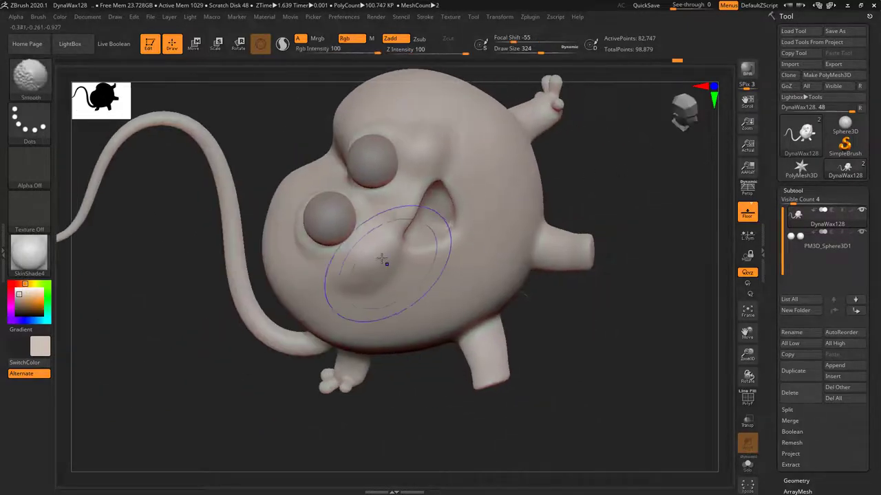
pyautogui.keyDown('shift'); pyautogui.moveTo(383, 257); pyautogui.dragTo(367, 272); pyautogui.keyUp('shift')
# Step: Pull the belly between the mouth and legs slightly outward using the Move brush at draw size 542
pyautogui.moveTo(614, 180)
pyautogui.mouseDown()
pyautogui.moveTo(633, 220)
pyautogui.moveTo(640, 323)
pyautogui.moveTo(650, 330)
pyautogui.moveTo(653, 282)
pyautogui.moveTo(650, 289)
pyautogui.moveTo(620, 260)
pyautogui.moveTo(635, 237)
pyautogui.mouseUp()
pyautogui.press('b')
pyautogui.press('m')
pyautogui.press('v')
pyautogui.press('space')
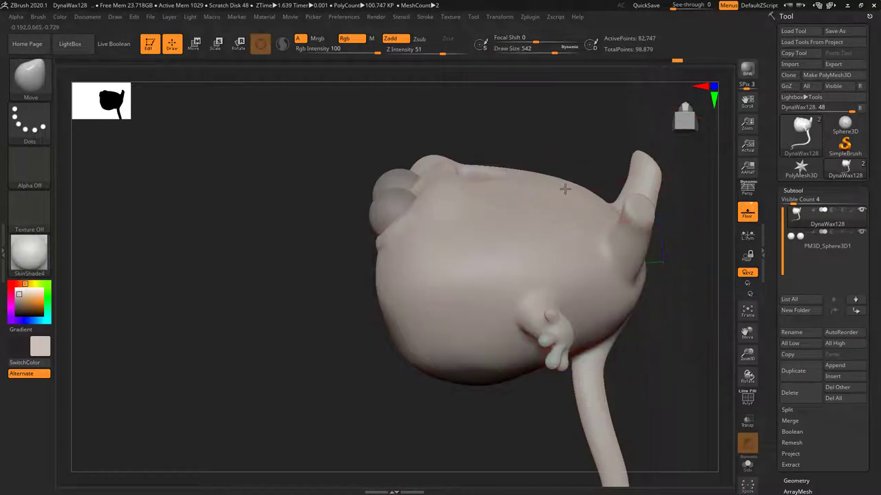
pyautogui.moveTo(566, 172); pyautogui.dragTo(568, 167)
# Step: Examine the character's overall shape, face and limbs from the front, side and underneath
pyautogui.moveTo(600, 124)
pyautogui.mouseDown()
pyautogui.moveTo(669, 251)
pyautogui.moveTo(645, 261)
pyautogui.mouseUp()
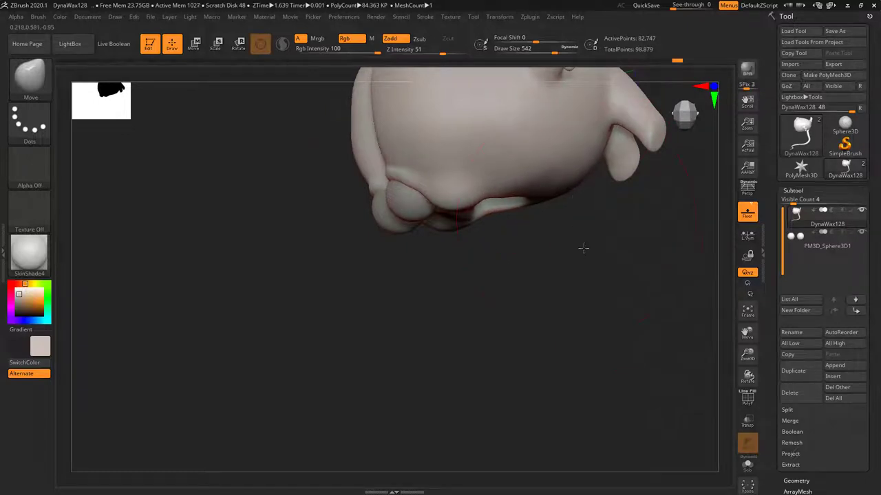
pyautogui.moveTo(583, 248)
pyautogui.mouseDown()
pyautogui.moveTo(590, 191)
pyautogui.moveTo(593, 204)
pyautogui.mouseUp()
pyautogui.press('shift')
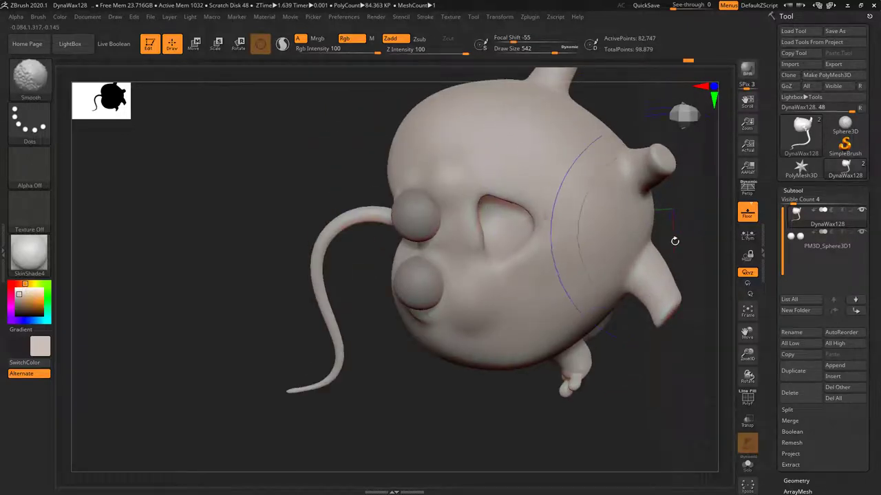
pyautogui.moveTo(672, 240)
pyautogui.mouseDown()
pyautogui.moveTo(661, 309)
pyautogui.moveTo(677, 250)
pyautogui.moveTo(665, 238)
pyautogui.mouseUp()
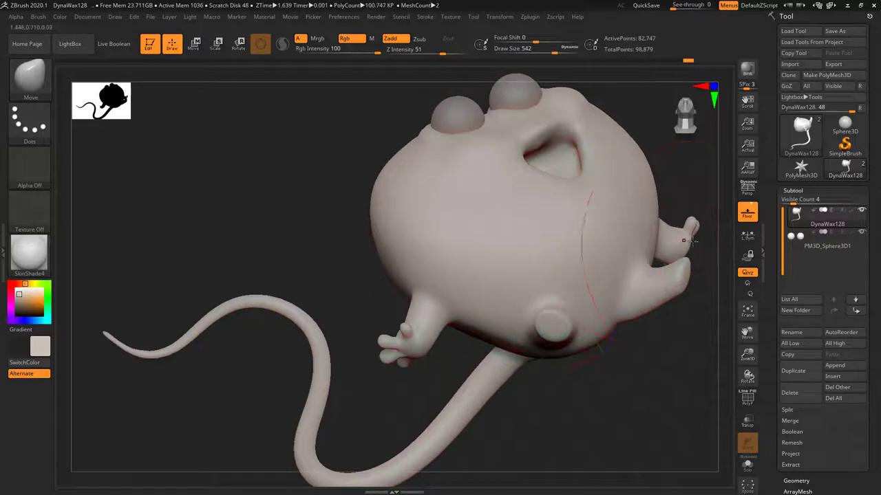
pyautogui.moveTo(682, 373)
pyautogui.keyDown('shift'); pyautogui.mouseDown()
pyautogui.moveTo(688, 386)
pyautogui.moveTo(680, 307)
pyautogui.moveTo(622, 293)
pyautogui.moveTo(624, 330)
pyautogui.moveTo(629, 310)
pyautogui.moveTo(640, 338)
pyautogui.moveTo(627, 337)
pyautogui.mouseUp(); pyautogui.keyUp('shift')
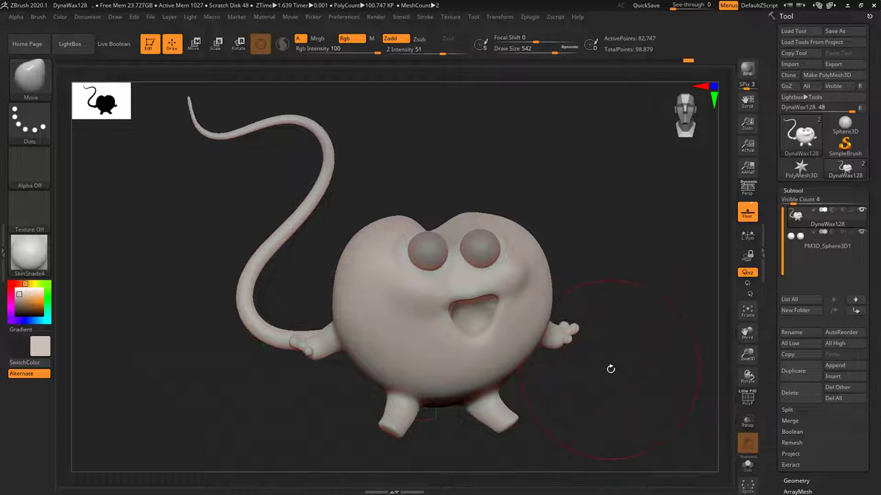
pyautogui.moveTo(620, 381); pyautogui.dragTo(621, 403)
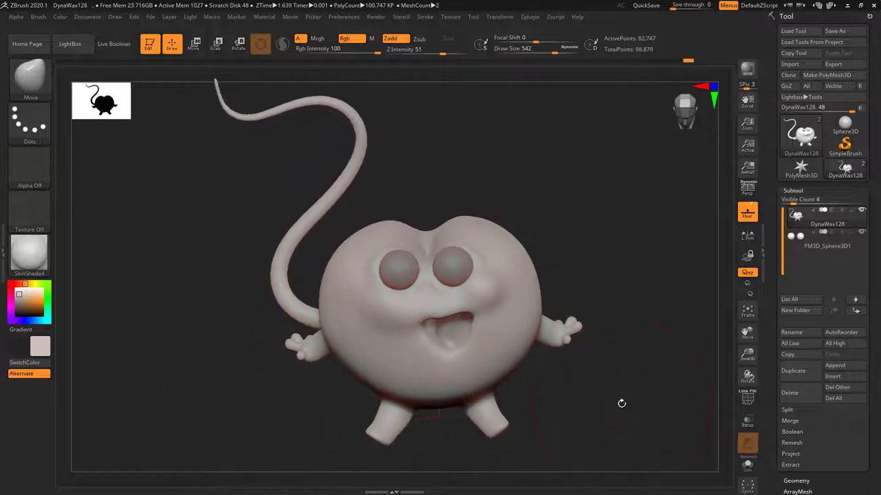
pyautogui.moveTo(592, 295); pyautogui.dragTo(639, 308)
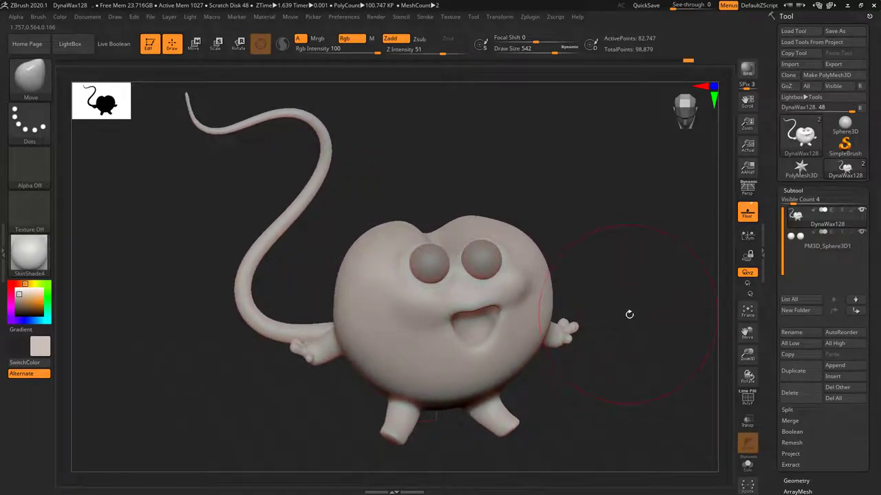
pyautogui.moveTo(629, 315); pyautogui.dragTo(628, 318)
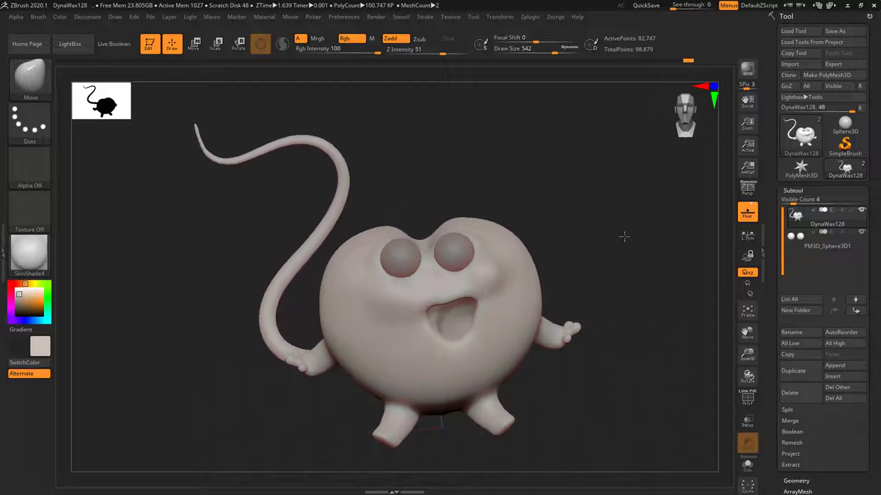
pyautogui.moveTo(625, 238); pyautogui.dragTo(610, 284)
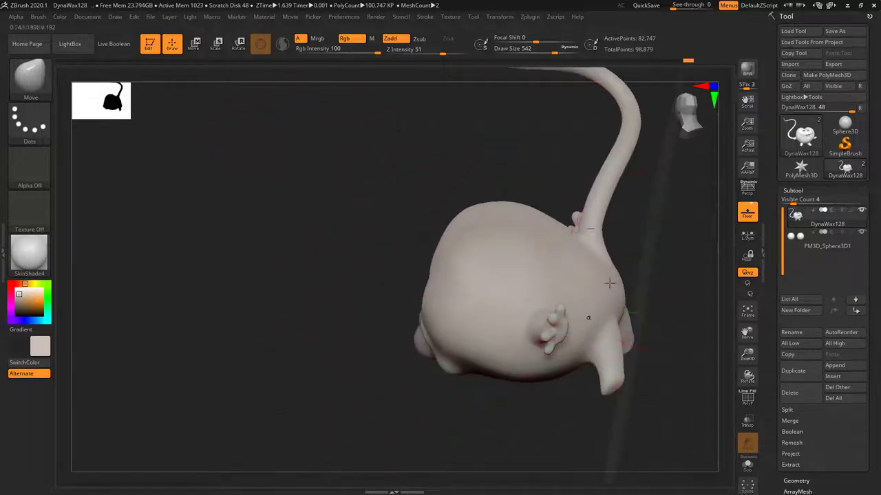
pyautogui.moveTo(662, 172)
pyautogui.mouseDown()
pyautogui.moveTo(672, 213)
pyautogui.moveTo(655, 243)
pyautogui.moveTo(670, 296)
pyautogui.moveTo(663, 314)
pyautogui.moveTo(656, 277)
pyautogui.moveTo(648, 280)
pyautogui.moveTo(653, 296)
pyautogui.mouseUp()
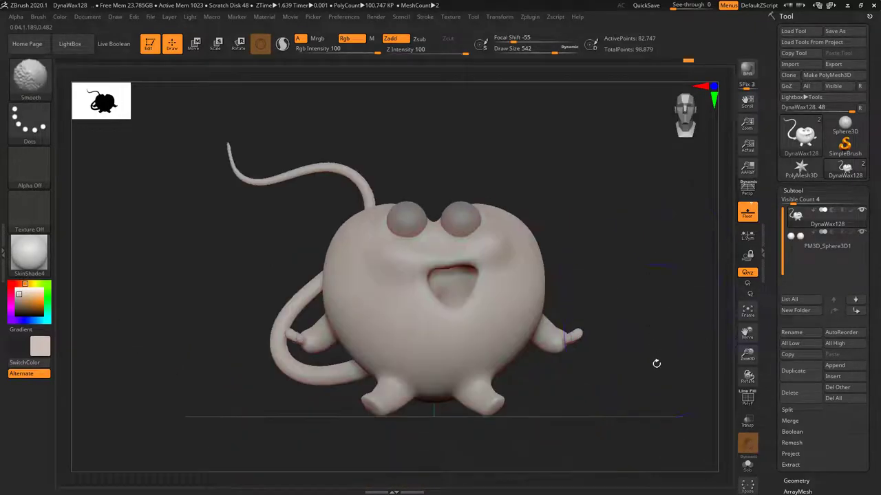
# Step: Insert a first toe on the mirrored feet using the IMM_3DCW brush's Appendage mesh at draw size 112
pyautogui.moveTo(657, 363)
pyautogui.mouseDown()
pyautogui.moveTo(668, 338)
pyautogui.moveTo(625, 383)
pyautogui.moveTo(637, 382)
pyautogui.moveTo(585, 326)
pyautogui.moveTo(497, 456)
pyautogui.moveTo(491, 426)
pyautogui.mouseUp()
pyautogui.click(30, 76)
pyautogui.click(615, 346)
pyautogui.rightClick(537, 418)
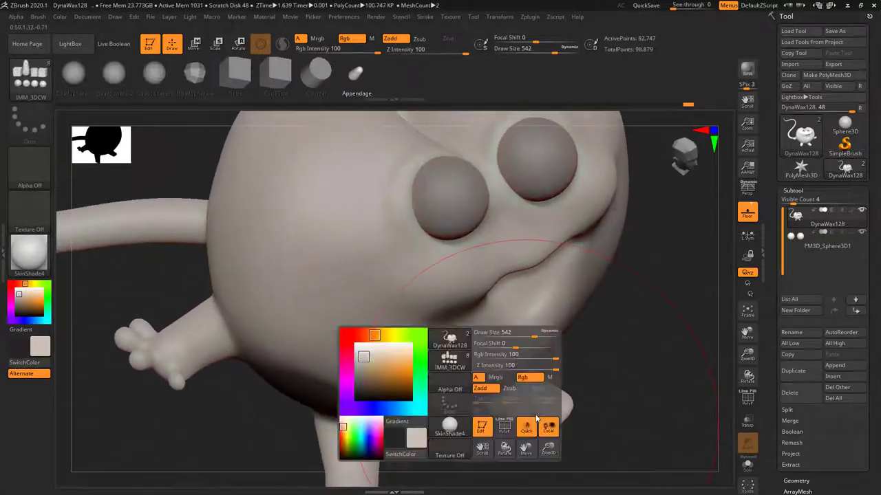
pyautogui.moveTo(525, 334); pyautogui.dragTo(501, 334)
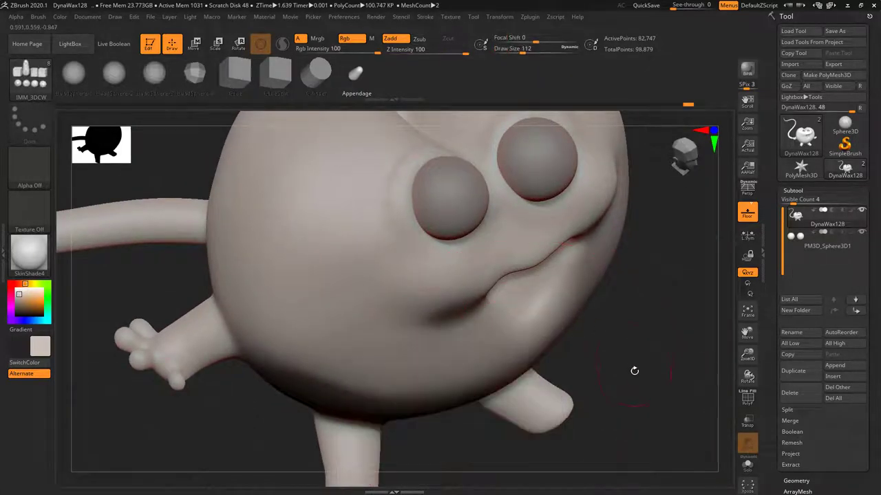
pyautogui.moveTo(634, 370); pyautogui.dragTo(658, 246)
pyautogui.moveTo(612, 382); pyautogui.dragTo(586, 329)
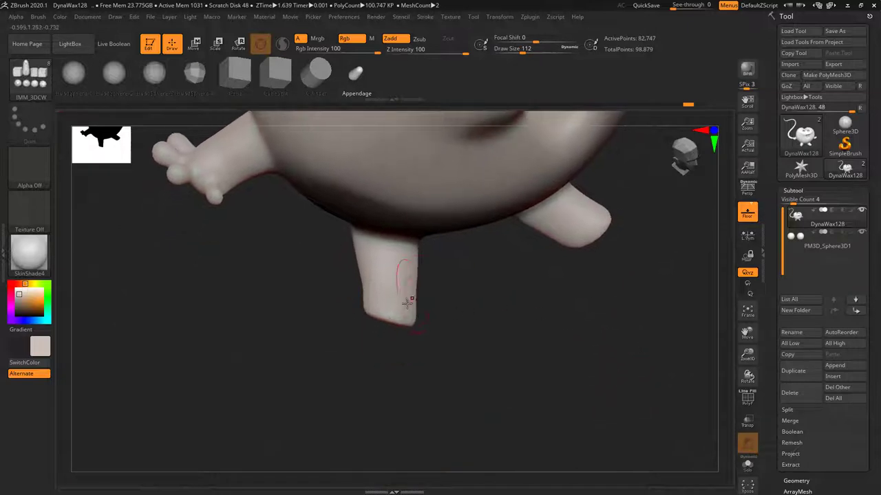
pyautogui.press('XF86Calculator')
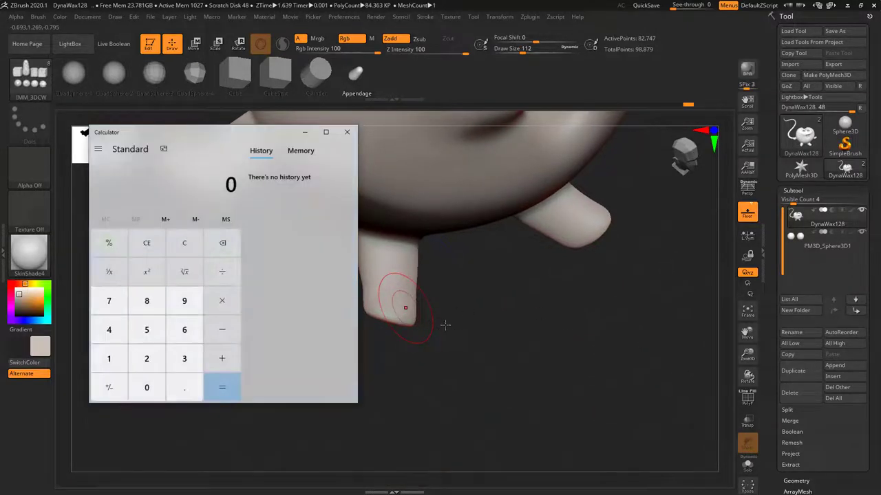
pyautogui.click(349, 134)
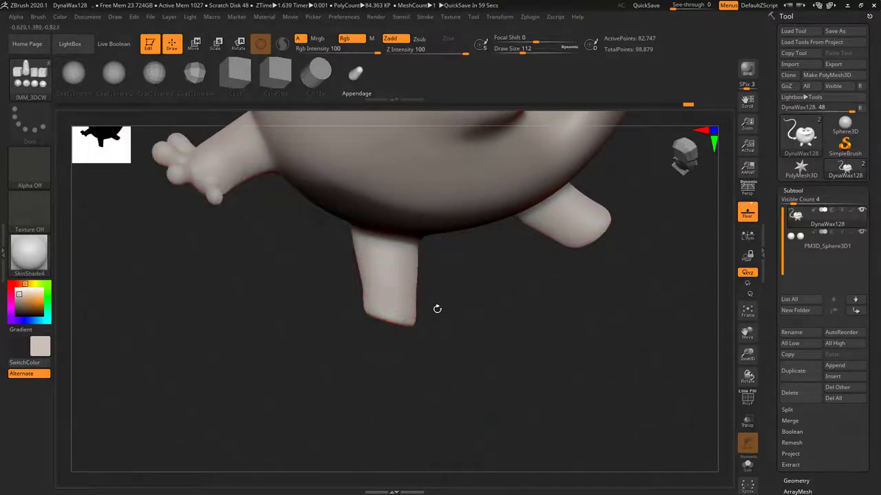
pyautogui.moveTo(437, 309); pyautogui.dragTo(438, 329)
pyautogui.moveTo(395, 351); pyautogui.dragTo(405, 399)
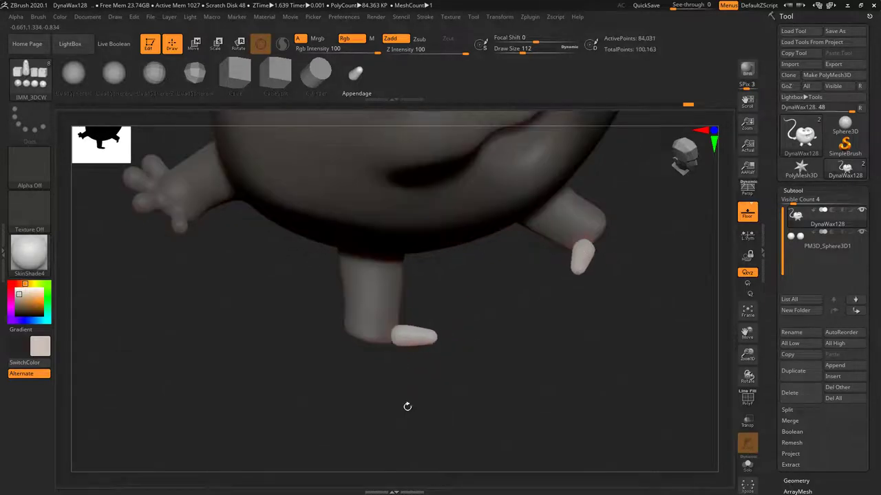
# Step: Rotate and shift the first toe so it sits against the front edge of the foot
pyautogui.moveTo(482, 372); pyautogui.dragTo(502, 307)
pyautogui.press('w')
pyautogui.moveTo(442, 322); pyautogui.dragTo(424, 330)
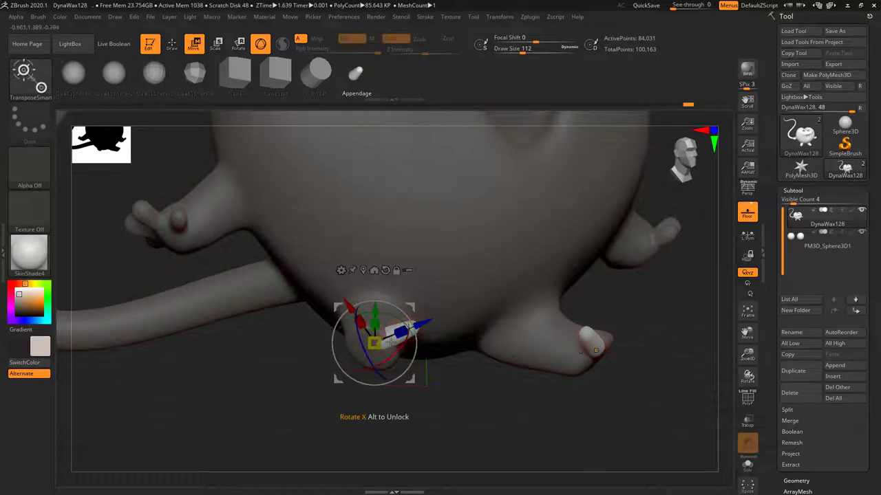
pyautogui.moveTo(454, 402); pyautogui.dragTo(458, 435)
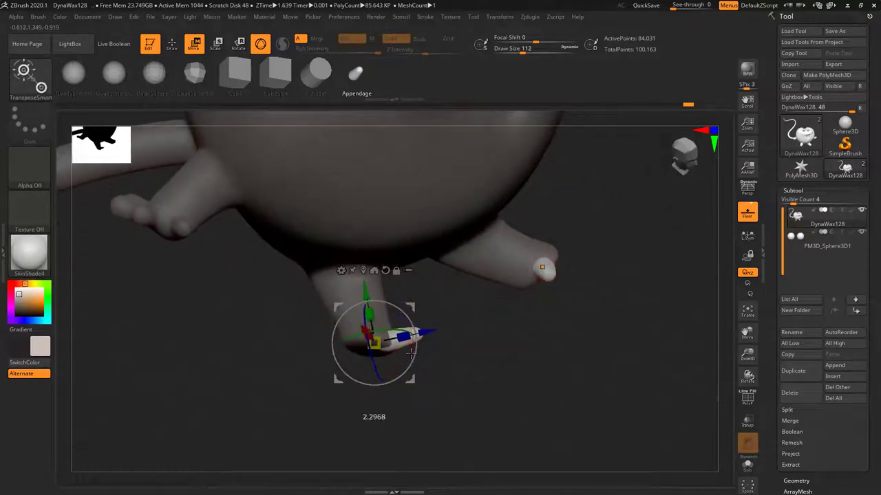
pyautogui.moveTo(365, 288); pyautogui.dragTo(365, 283)
pyautogui.press('q')
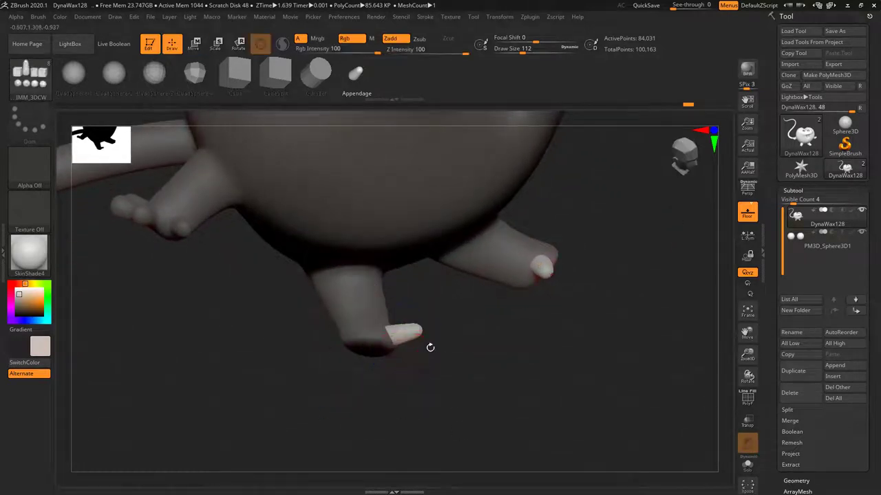
# Step: Insert a second Appendage toe beside the first and rotate and move it into place on the foot
pyautogui.moveTo(381, 349); pyautogui.dragTo(386, 359)
pyautogui.moveTo(443, 393); pyautogui.dragTo(460, 303)
pyautogui.press('w')
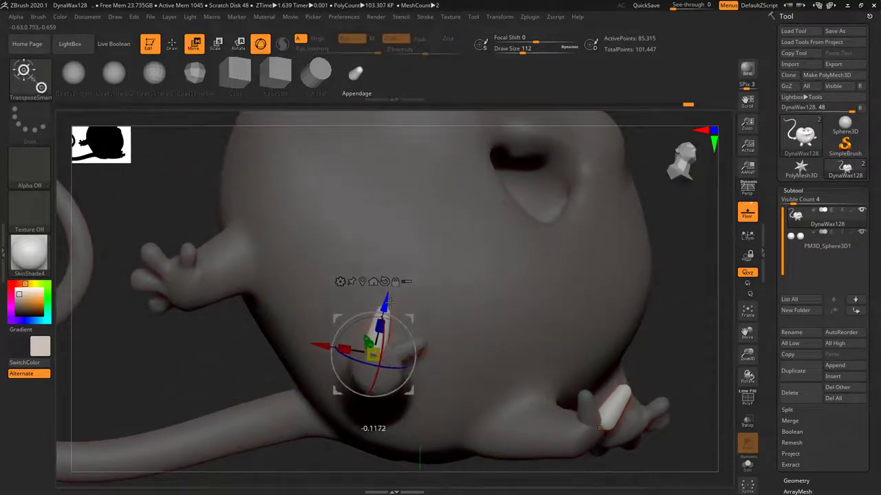
pyautogui.moveTo(346, 465); pyautogui.dragTo(351, 492)
pyautogui.moveTo(408, 395)
pyautogui.mouseDown()
pyautogui.moveTo(413, 430)
pyautogui.moveTo(410, 383)
pyautogui.mouseUp()
pyautogui.hotkey('ctrl', 'z')
pyautogui.moveTo(457, 423); pyautogui.dragTo(464, 484)
pyautogui.moveTo(352, 309); pyautogui.dragTo(350, 303)
pyautogui.moveTo(490, 392); pyautogui.dragTo(477, 449)
pyautogui.moveTo(397, 325); pyautogui.dragTo(406, 336)
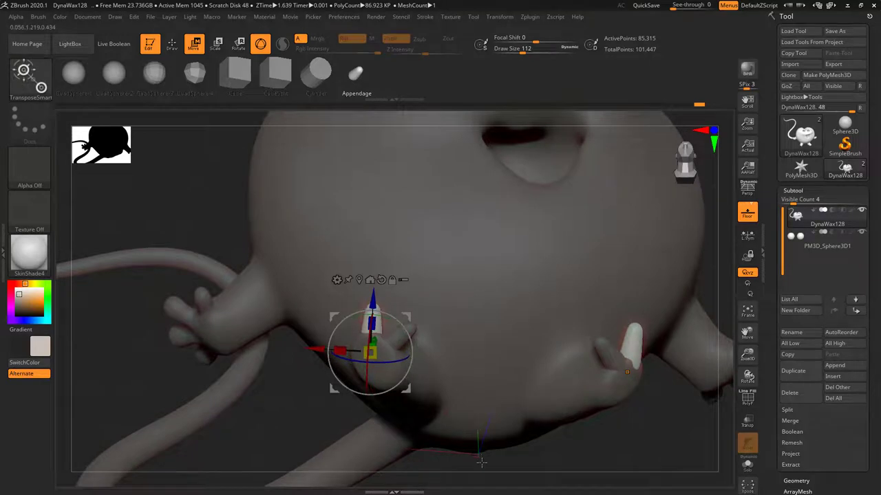
pyautogui.press('q')
# Step: Insert a third Appendage toe on the other side of the foot and rotate and move it into place
pyautogui.moveTo(439, 453); pyautogui.dragTo(544, 441)
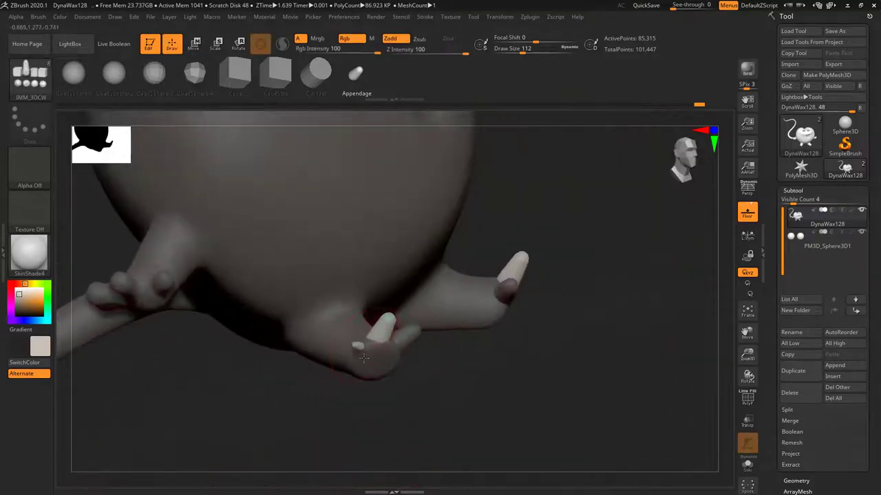
pyautogui.moveTo(368, 369); pyautogui.dragTo(374, 377)
pyautogui.moveTo(440, 399); pyautogui.dragTo(412, 332)
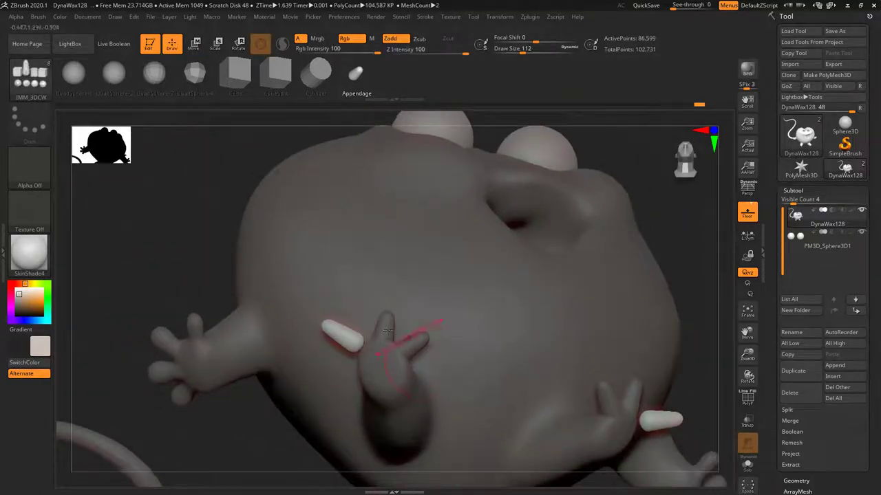
pyautogui.press('w')
pyautogui.moveTo(314, 316); pyautogui.dragTo(333, 326)
pyautogui.moveTo(343, 340); pyautogui.dragTo(372, 391, button='right')
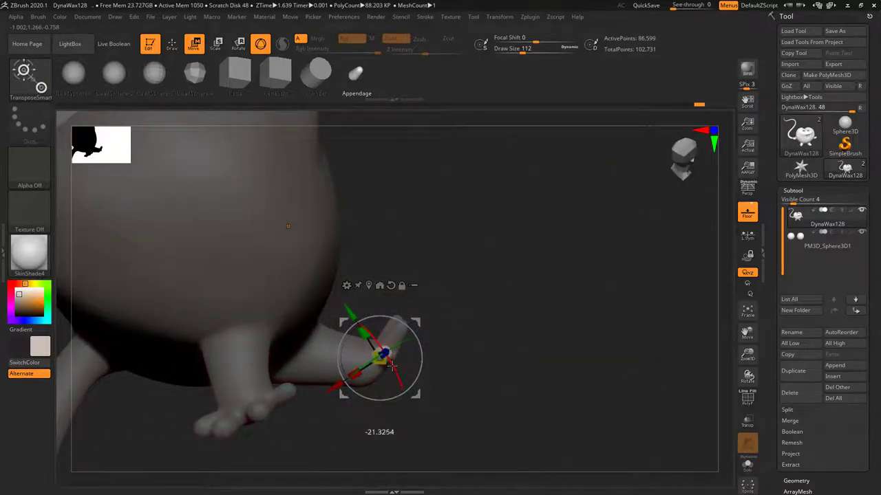
pyautogui.moveTo(344, 312); pyautogui.dragTo(347, 316)
pyautogui.moveTo(466, 306); pyautogui.dragTo(394, 355)
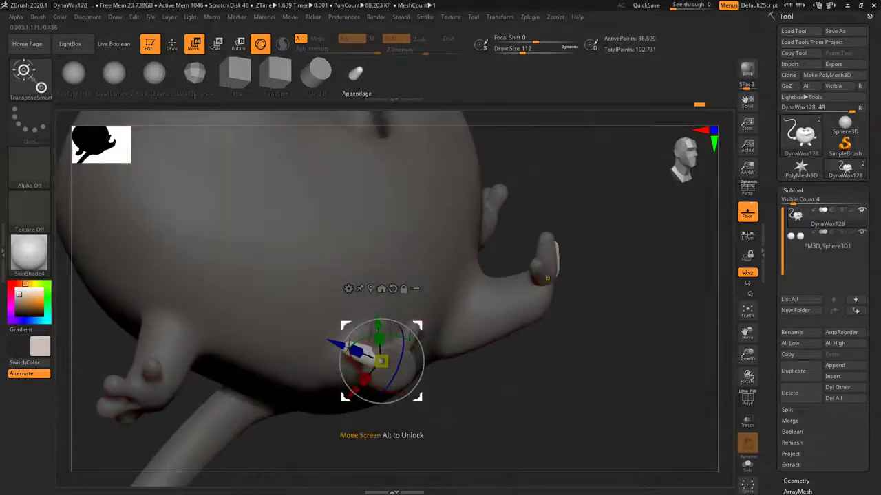
pyautogui.moveTo(378, 324); pyautogui.dragTo(376, 314)
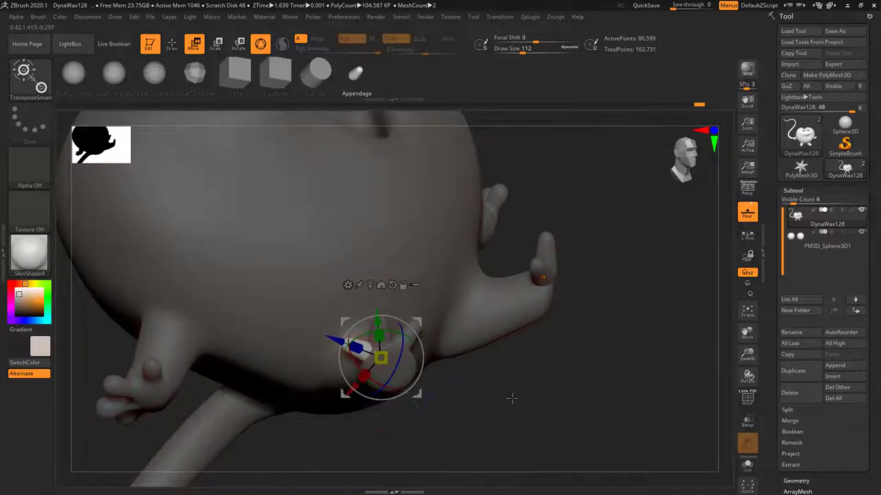
# Step: Clear the mask and remesh the model with DynaMesh to fuse the toes into the feet
pyautogui.moveTo(511, 397); pyautogui.dragTo(516, 415)
pyautogui.press('q')
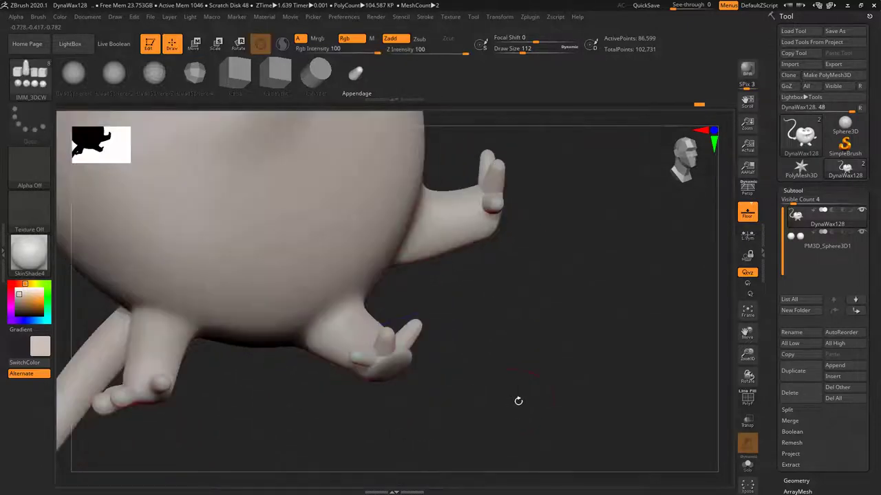
pyautogui.moveTo(513, 368)
pyautogui.keyDown('ctrl'); pyautogui.mouseDown()
pyautogui.moveTo(517, 407)
pyautogui.moveTo(527, 412)
pyautogui.moveTo(517, 394)
pyautogui.moveTo(523, 386)
pyautogui.moveTo(502, 369)
pyautogui.mouseUp(); pyautogui.keyUp('ctrl')
# Step: Inflate the toe and finger tips into rounder shapes with the Inflat brush and remesh the model with DynaMesh
pyautogui.press('b')
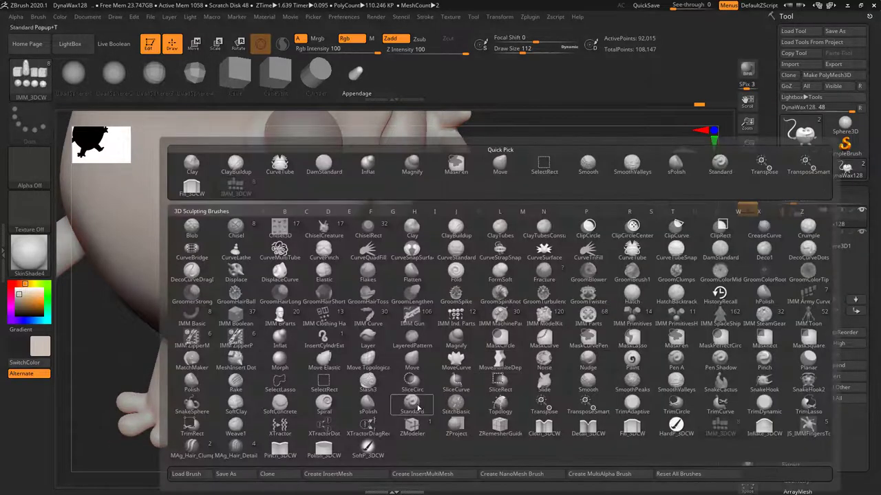
pyautogui.press('i')
pyautogui.press('n')
pyautogui.moveTo(420, 374)
pyautogui.mouseDown()
pyautogui.moveTo(394, 377)
pyautogui.moveTo(375, 320)
pyautogui.moveTo(399, 337)
pyautogui.moveTo(427, 307)
pyautogui.mouseUp()
pyautogui.keyDown('ctrl'); pyautogui.moveTo(518, 265); pyautogui.dragTo(513, 333); pyautogui.keyUp('ctrl')
# Step: Smooth the transitions between the toes and keep rounding the toes and fingers with the Inflat brush
pyautogui.keyDown('shift'); pyautogui.moveTo(383, 335); pyautogui.dragTo(405, 321); pyautogui.keyUp('shift')
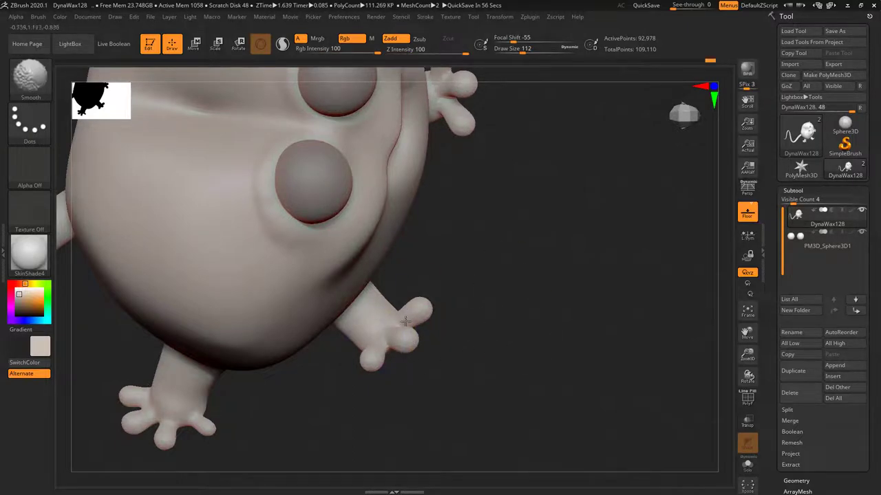
pyautogui.moveTo(496, 320); pyautogui.dragTo(465, 340)
pyautogui.keyDown('shift'); pyautogui.moveTo(406, 344); pyautogui.dragTo(416, 358); pyautogui.keyUp('shift')
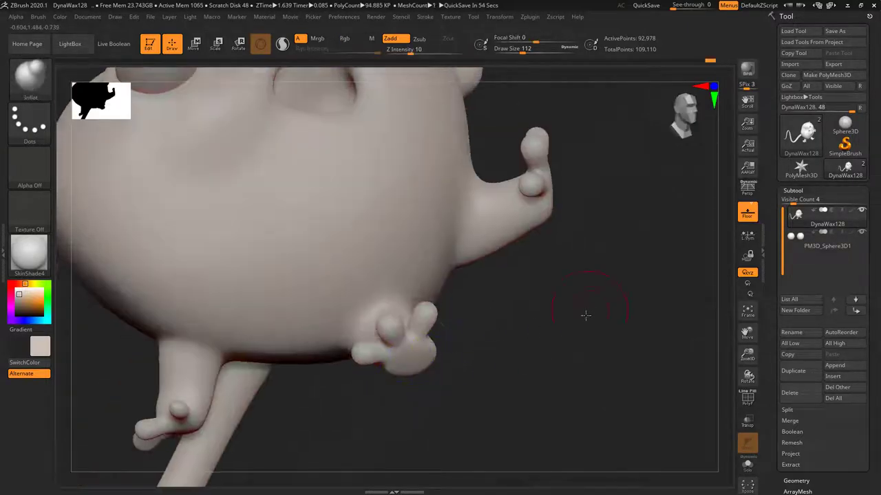
pyautogui.moveTo(585, 314); pyautogui.dragTo(548, 303)
pyautogui.moveTo(619, 337)
pyautogui.mouseDown()
pyautogui.moveTo(629, 350)
pyautogui.moveTo(610, 190)
pyautogui.mouseUp()
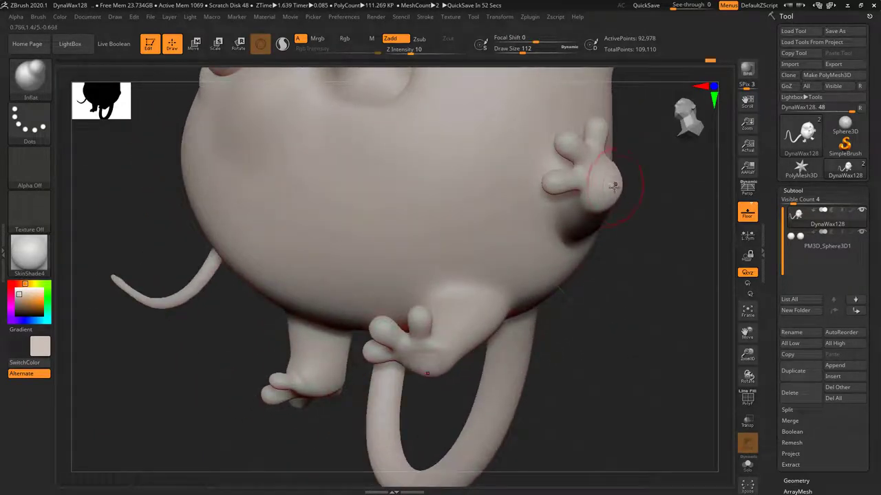
pyautogui.moveTo(638, 286)
pyautogui.mouseDown()
pyautogui.moveTo(659, 314)
pyautogui.moveTo(649, 249)
pyautogui.moveTo(648, 298)
pyautogui.moveTo(550, 424)
pyautogui.moveTo(611, 349)
pyautogui.moveTo(600, 339)
pyautogui.moveTo(608, 312)
pyautogui.moveTo(610, 336)
pyautogui.mouseUp()
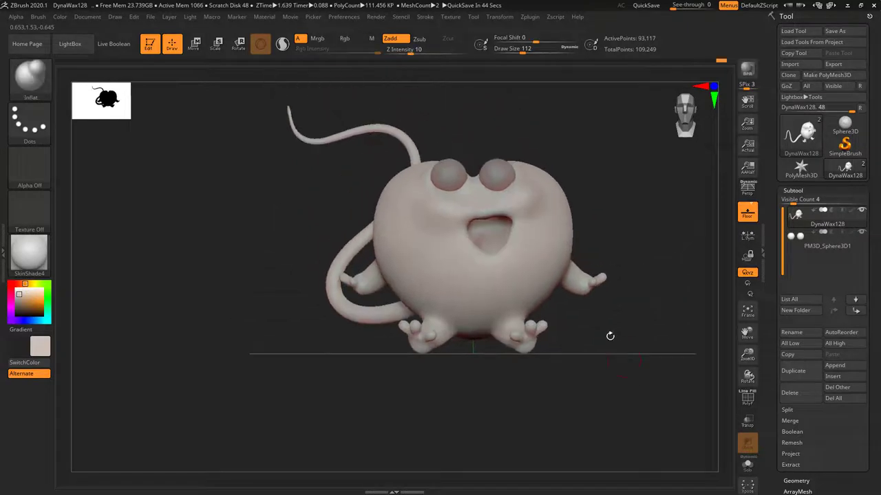
# Step: Reshape the corners and lower edge of the mouth with the Move brush at a draw size of 207
pyautogui.press('b')
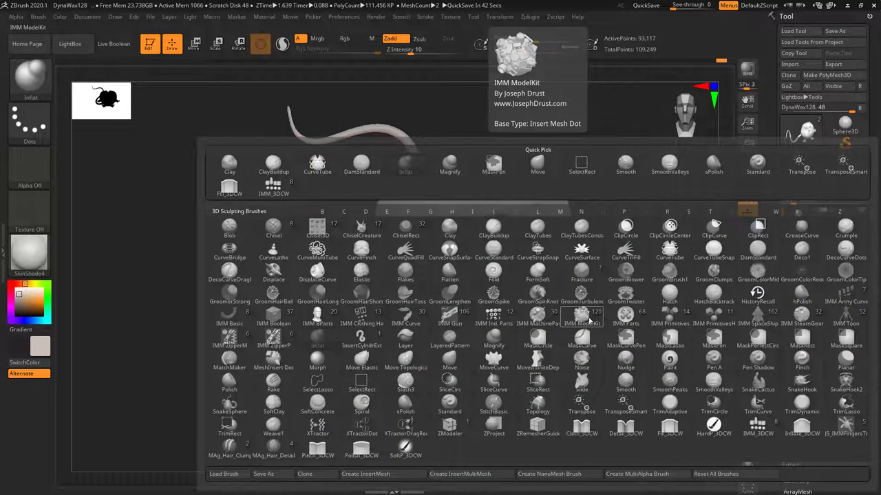
pyautogui.press('m')
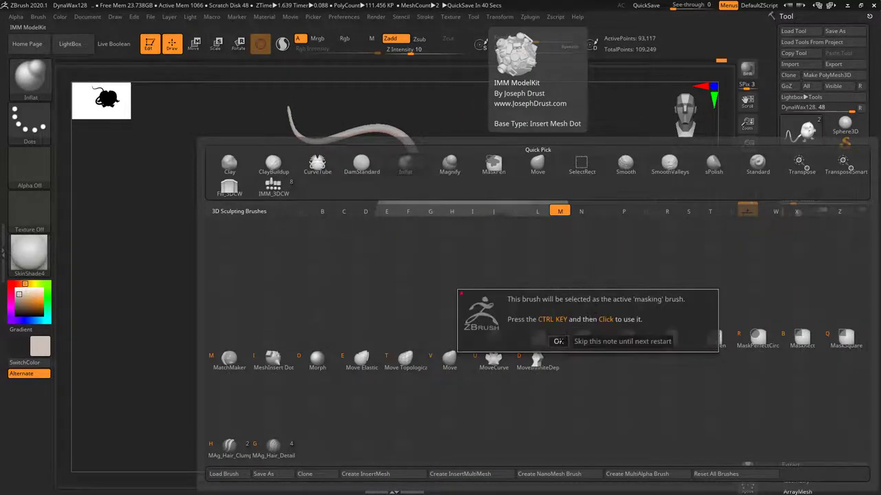
pyautogui.click(558, 341)
pyautogui.press('b')
pyautogui.press('m')
pyautogui.press('v')
pyautogui.press('space')
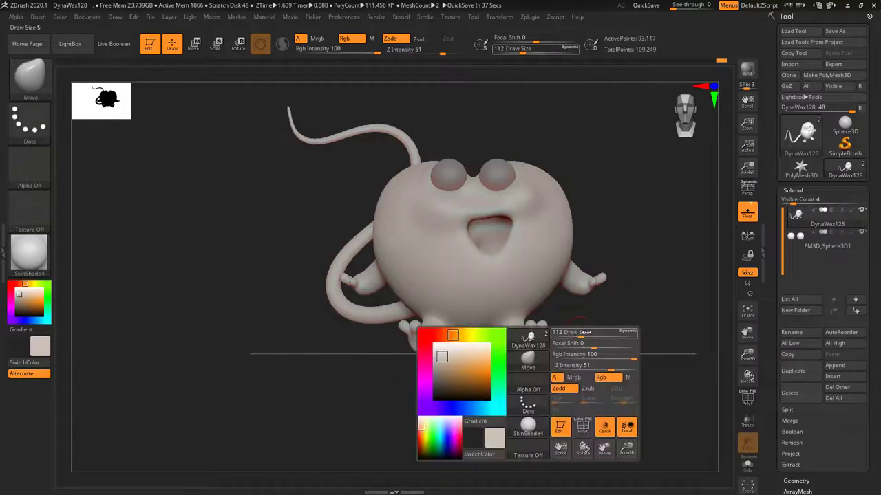
pyautogui.moveTo(584, 332); pyautogui.dragTo(582, 334)
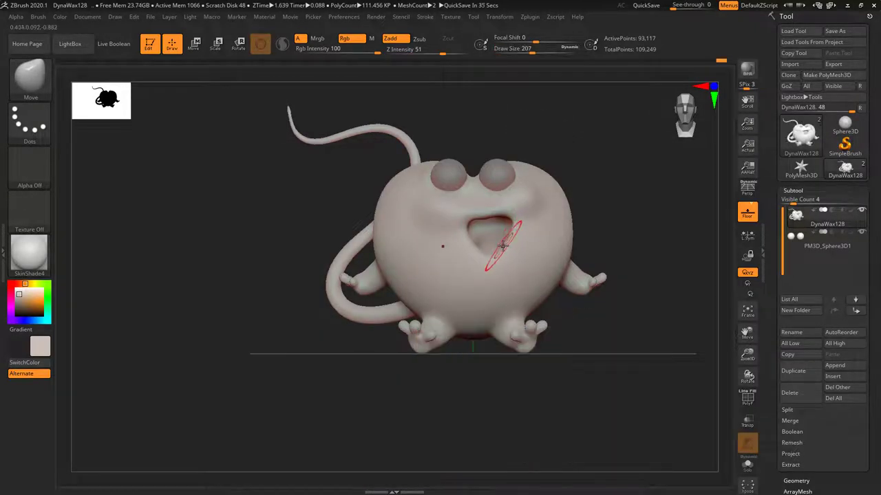
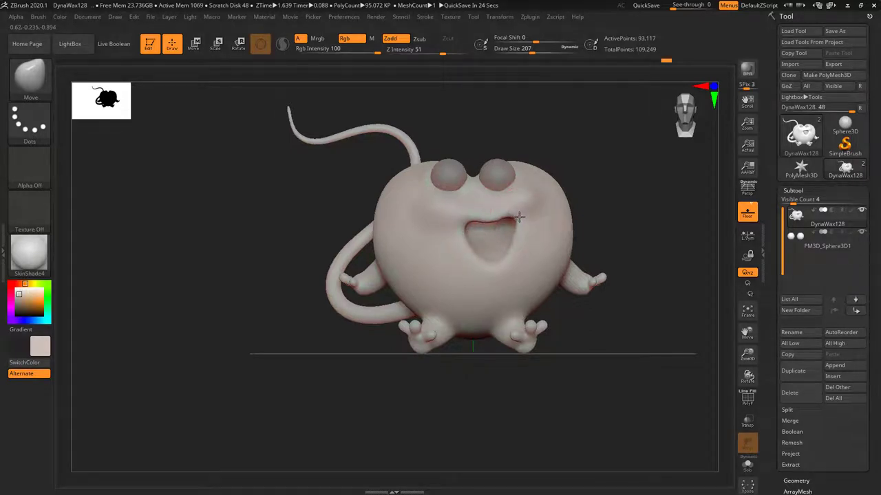
pyautogui.moveTo(520, 218); pyautogui.dragTo(501, 218)
# Step: Refine the open mouth and cheek contours with the Move brush from the side and front
pyautogui.moveTo(620, 247); pyautogui.dragTo(590, 234)
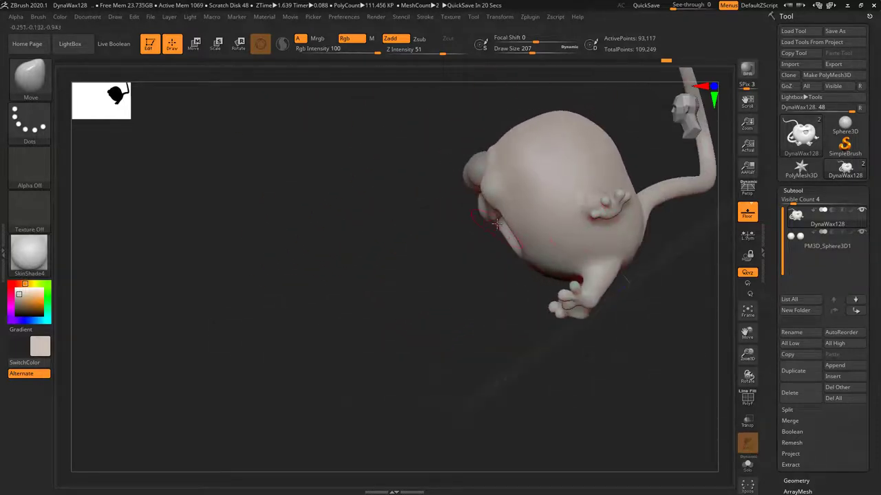
pyautogui.keyDown('shift'); pyautogui.moveTo(629, 288); pyautogui.dragTo(637, 291); pyautogui.keyUp('shift')
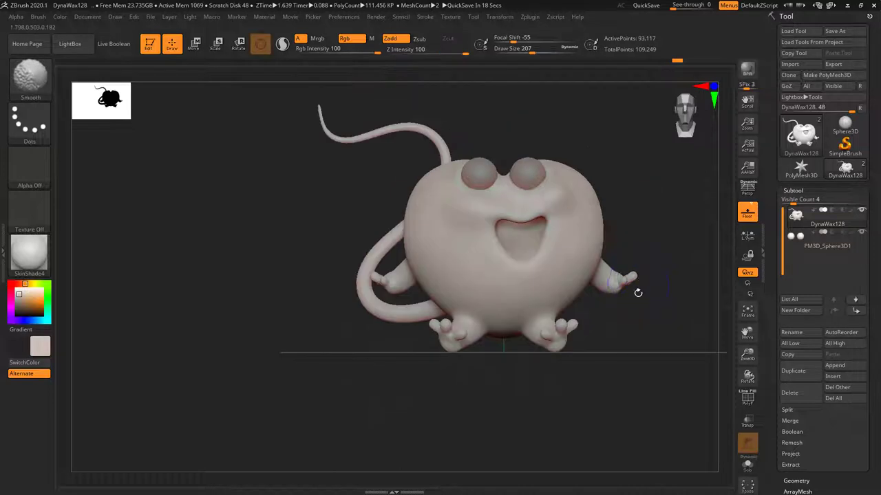
pyautogui.moveTo(536, 364); pyautogui.dragTo(556, 206)
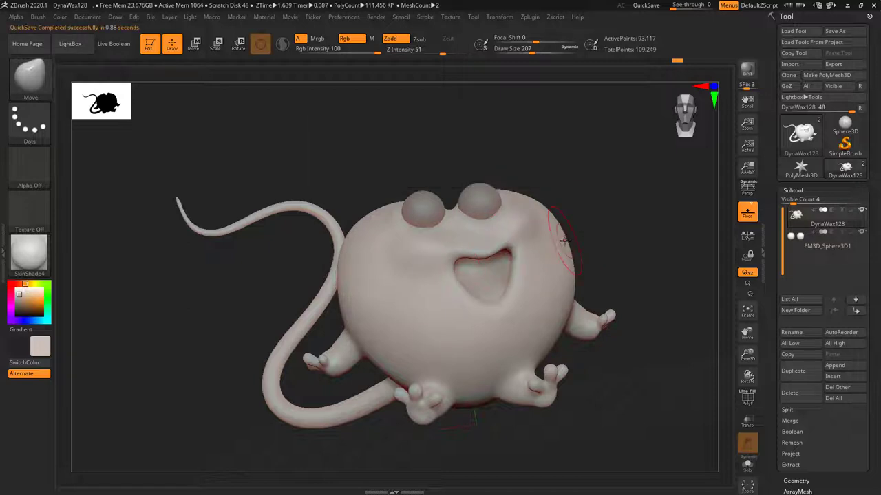
pyautogui.moveTo(621, 199); pyautogui.dragTo(623, 231)
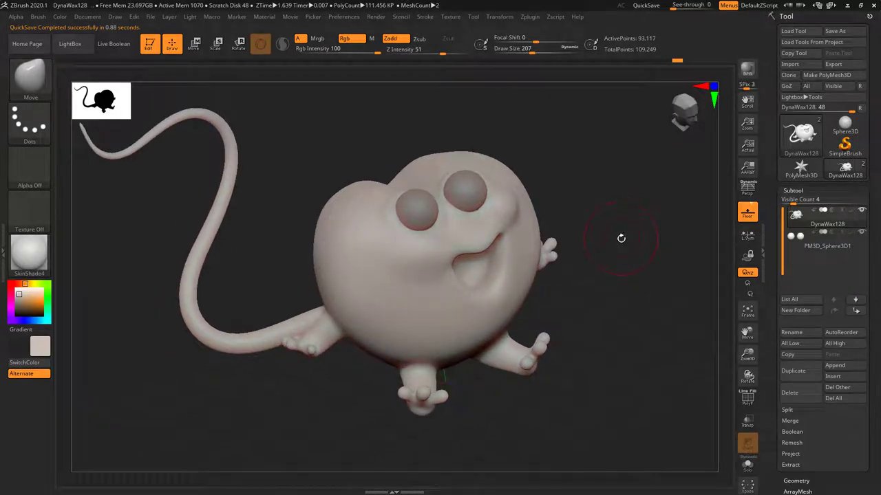
# Step: Make the eye spheres the active subtool and set the brush draw size to 87
pyautogui.moveTo(618, 207); pyautogui.dragTo(643, 309)
pyautogui.keyDown('alt'); pyautogui.moveTo(658, 242); pyautogui.dragTo(658, 301); pyautogui.keyUp('alt')
pyautogui.click(802, 245)
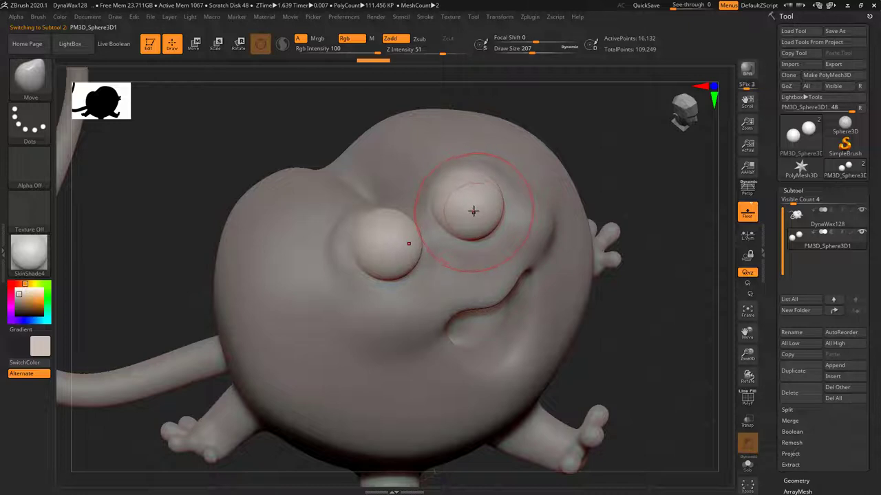
pyautogui.press('space')
pyautogui.moveTo(472, 211); pyautogui.dragTo(465, 211)
pyautogui.press('ctrl')
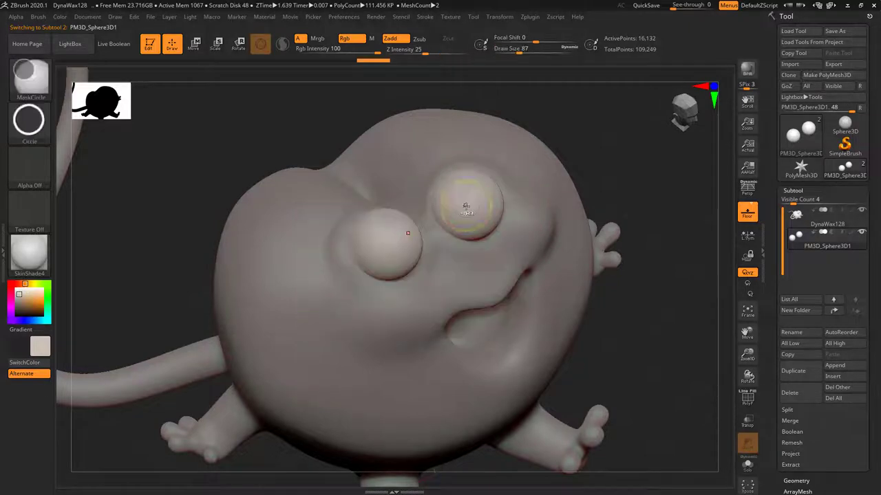
pyautogui.keyDown('ctrl'); pyautogui.click(469, 203); pyautogui.keyUp('ctrl')
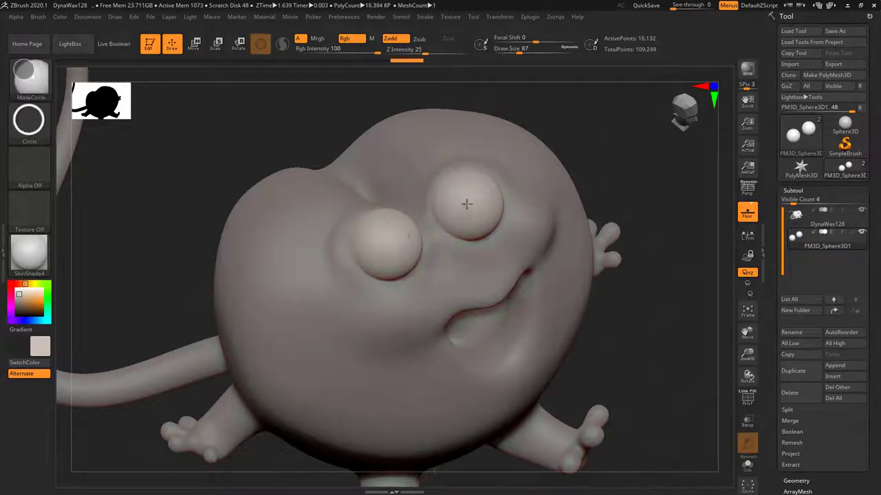
pyautogui.press('ctrl')
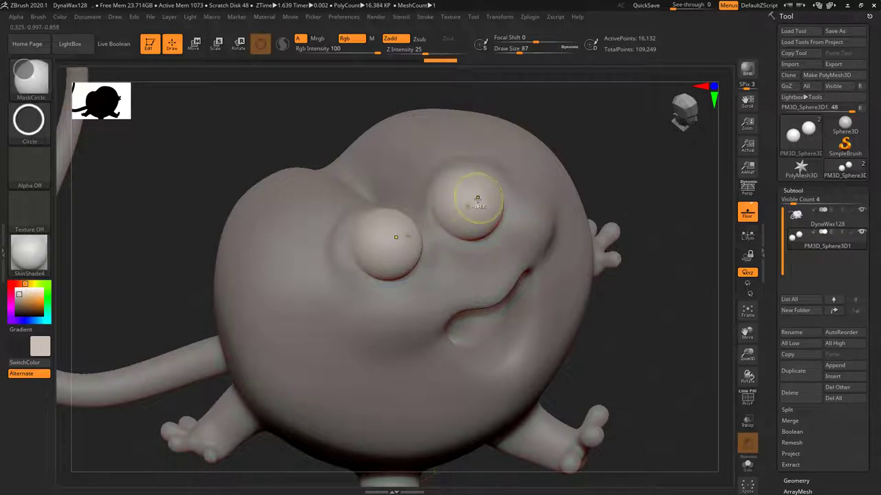
pyautogui.press('ctrl')
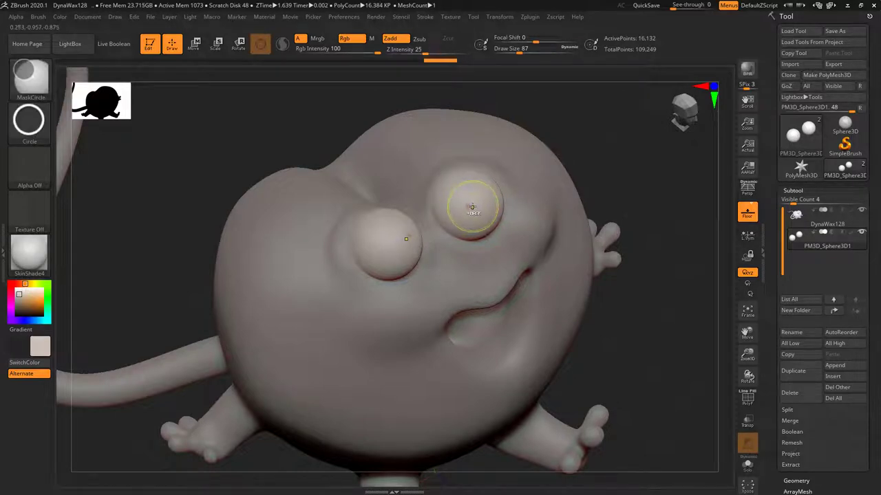
pyautogui.click(29, 120)
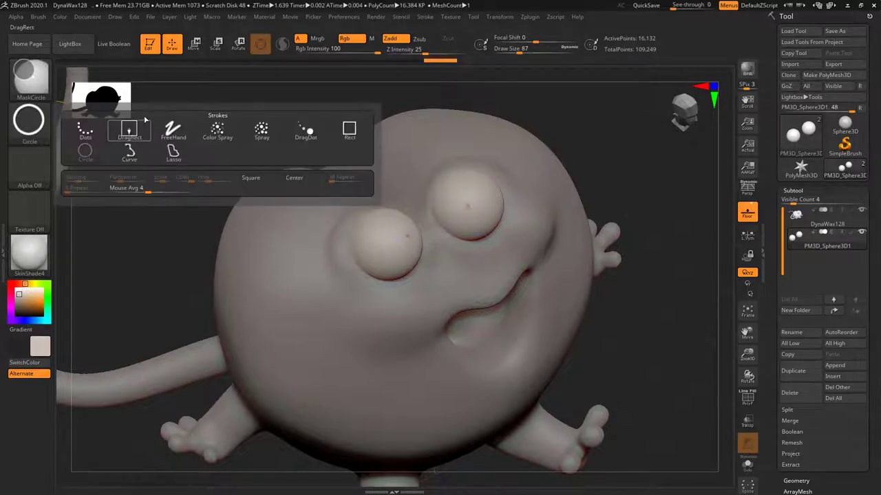
pyautogui.click(29, 120)
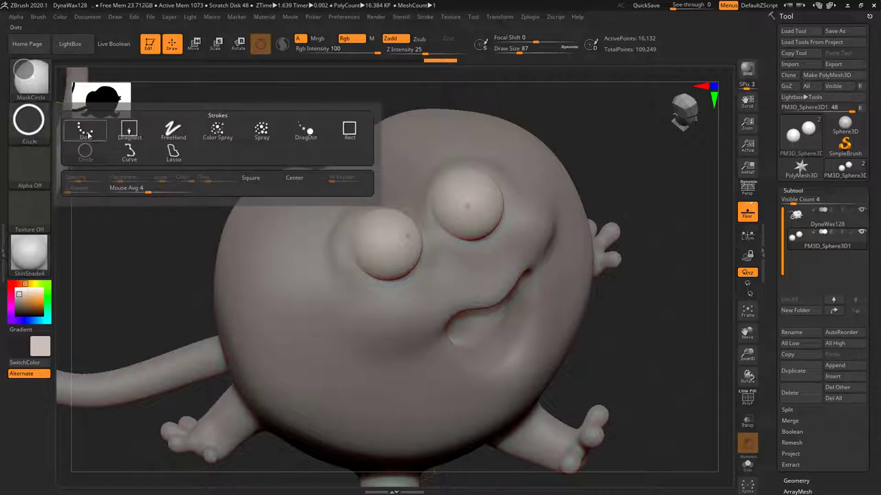
pyautogui.click(35, 79)
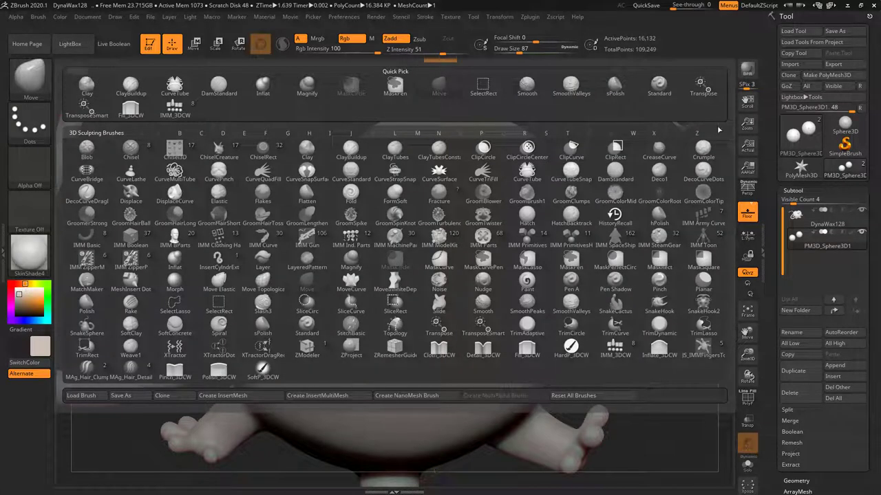
# Step: Try to mask a round pupil area on each eye sphere with the MaskCircle brush
pyautogui.moveTo(585, 315); pyautogui.dragTo(569, 309)
pyautogui.press('ctrl')
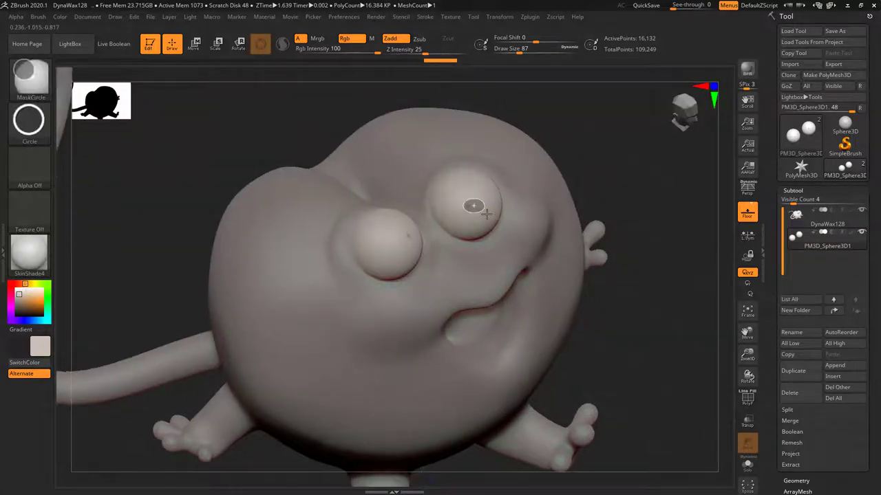
pyautogui.keyDown('ctrl'); pyautogui.moveTo(491, 229); pyautogui.dragTo(492, 230); pyautogui.keyUp('ctrl')
pyautogui.moveTo(633, 251); pyautogui.dragTo(677, 245)
pyautogui.moveTo(665, 204); pyautogui.dragTo(482, 203)
pyautogui.press('ctrl')
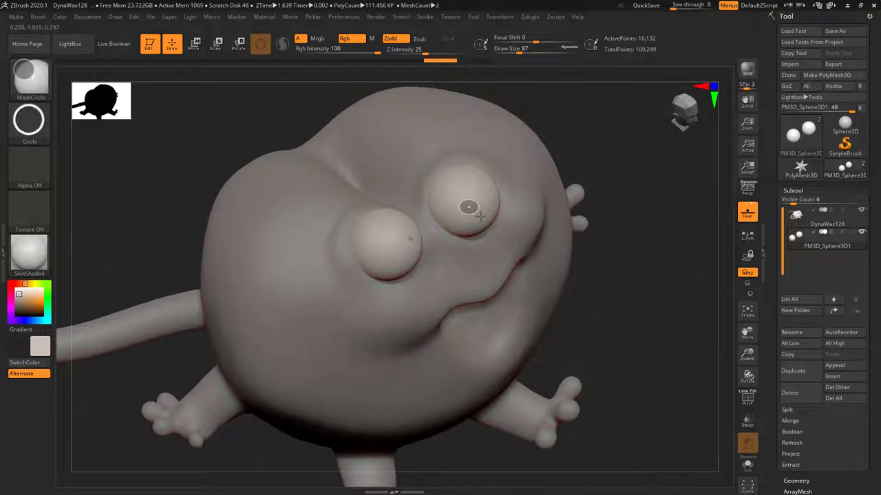
pyautogui.moveTo(678, 315)
pyautogui.mouseDown()
pyautogui.moveTo(674, 301)
pyautogui.moveTo(683, 294)
pyautogui.mouseUp()
pyautogui.press('space')
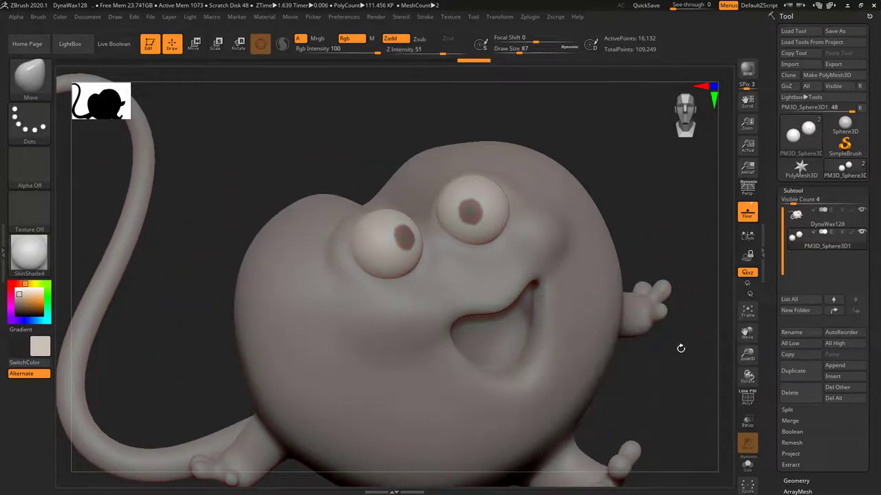
# Step: Undo the test bulges on the eyes and clear the remaining mask
pyautogui.moveTo(681, 348); pyautogui.dragTo(667, 323)
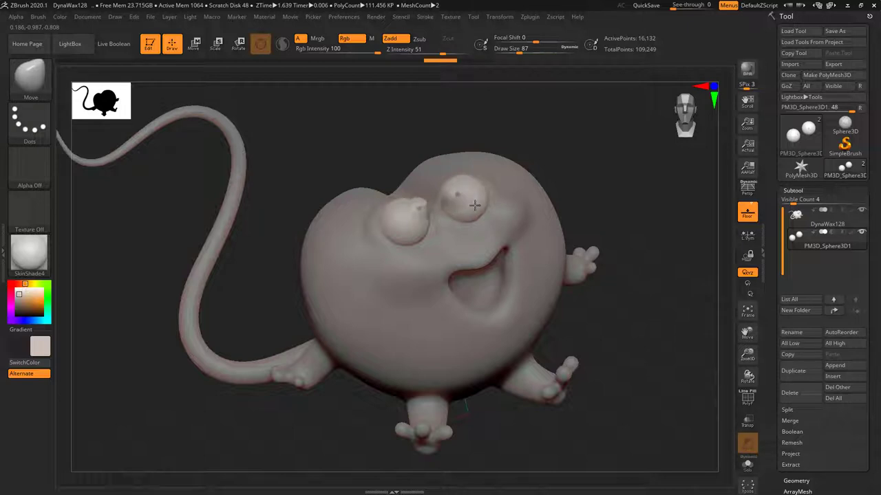
pyautogui.press('ctrl')
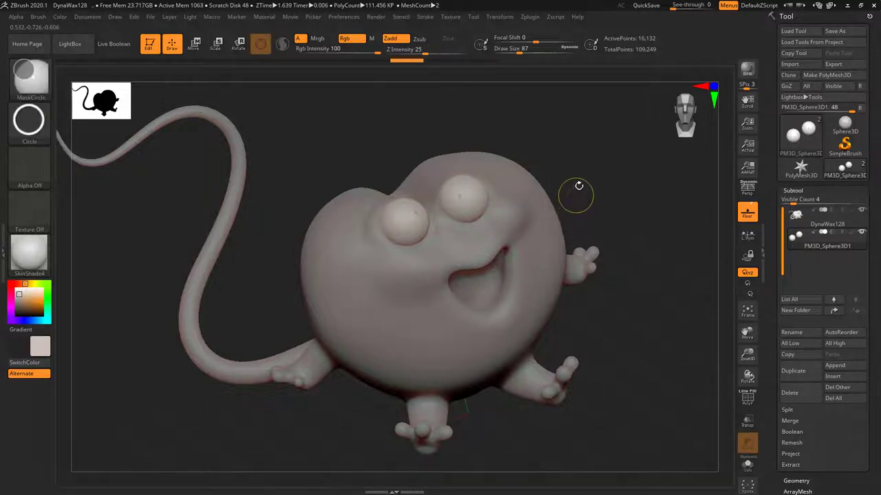
pyautogui.keyDown('ctrl'); pyautogui.moveTo(576, 196); pyautogui.dragTo(579, 186); pyautogui.keyUp('ctrl')
pyautogui.moveTo(578, 202); pyautogui.dragTo(577, 185)
# Step: Mask a round pupil area on both eyes with the MaskPen brush and invert the mask
pyautogui.press('ctrl')
pyautogui.keyDown('ctrl'); pyautogui.click(31, 75); pyautogui.keyUp('ctrl')
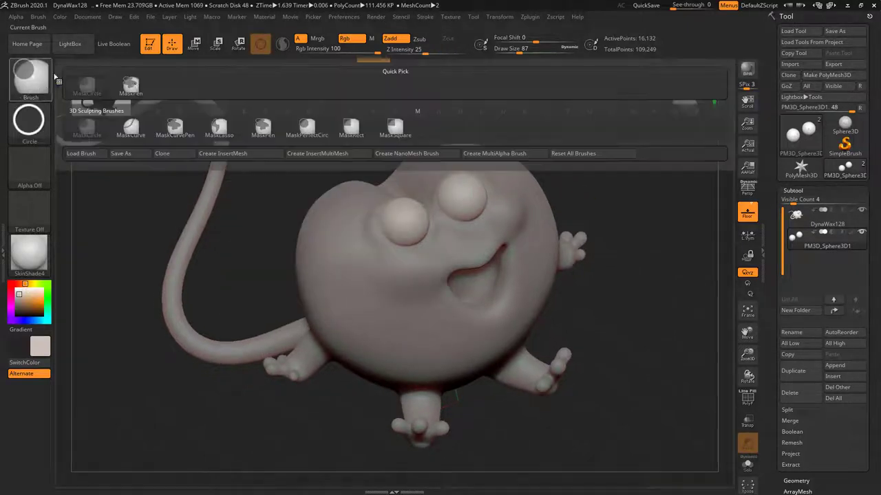
pyautogui.keyDown('ctrl'); pyautogui.click(130, 86); pyautogui.keyUp('ctrl')
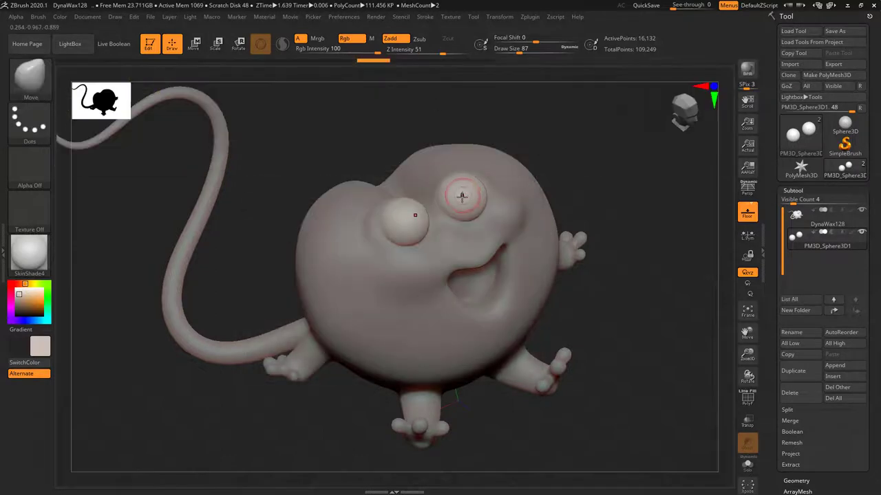
pyautogui.press('ctrl')
pyautogui.keyDown('ctrl'); pyautogui.moveTo(460, 196); pyautogui.dragTo(462, 197); pyautogui.keyUp('ctrl')
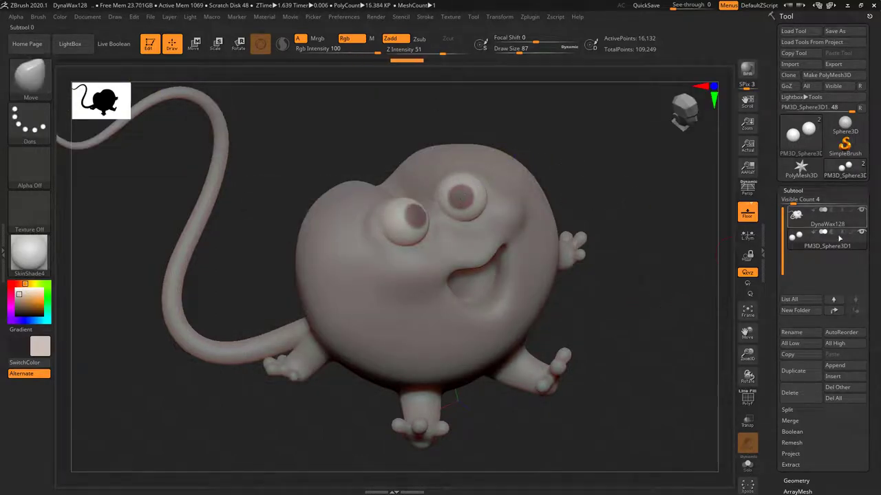
pyautogui.keyDown('ctrl'); pyautogui.click(632, 299); pyautogui.keyUp('ctrl')
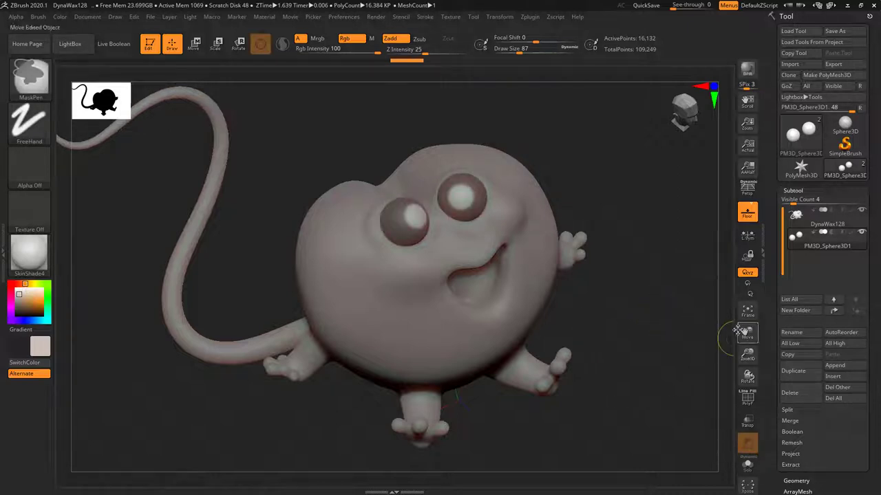
# Step: Sharpen the edges of the inverted mask on the eyes
pyautogui.scroll(-5, 857, 351)
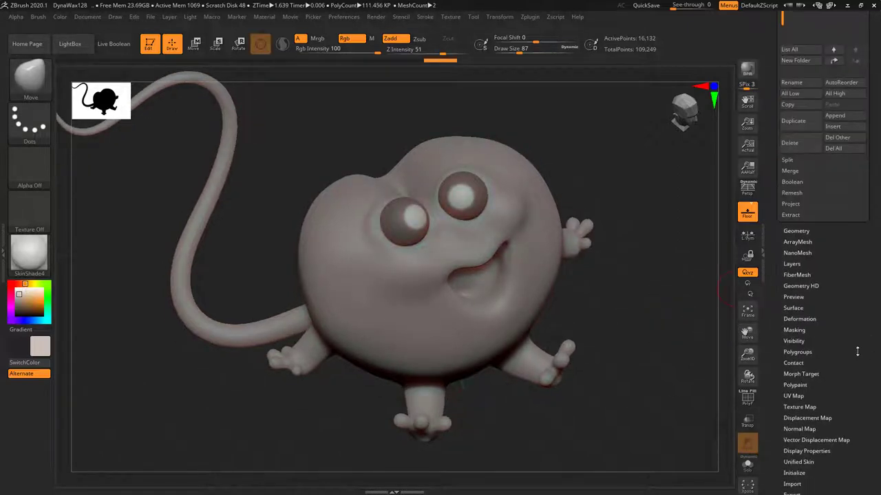
pyautogui.click(794, 330)
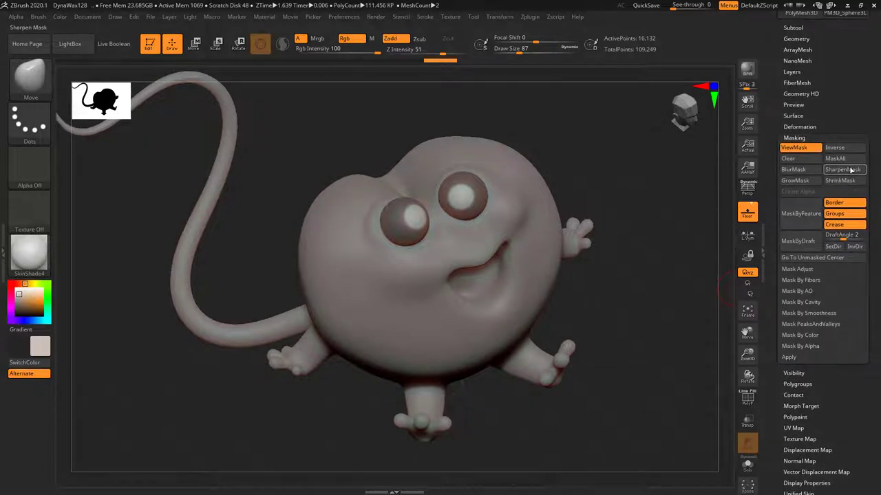
# Step: Flatten the unmasked pupil areas on the eyes with the TrimAdaptive brush at draw size 177
pyautogui.moveTo(670, 309); pyautogui.dragTo(681, 386)
pyautogui.press('b')
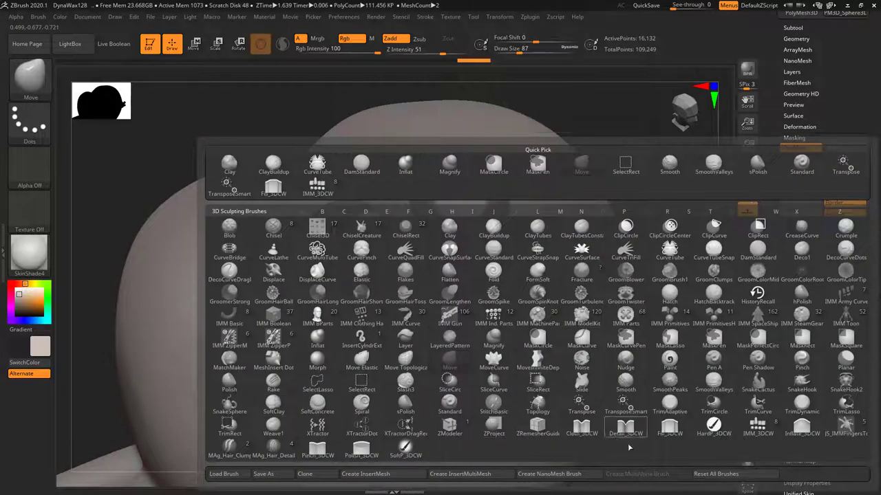
pyautogui.click(669, 405)
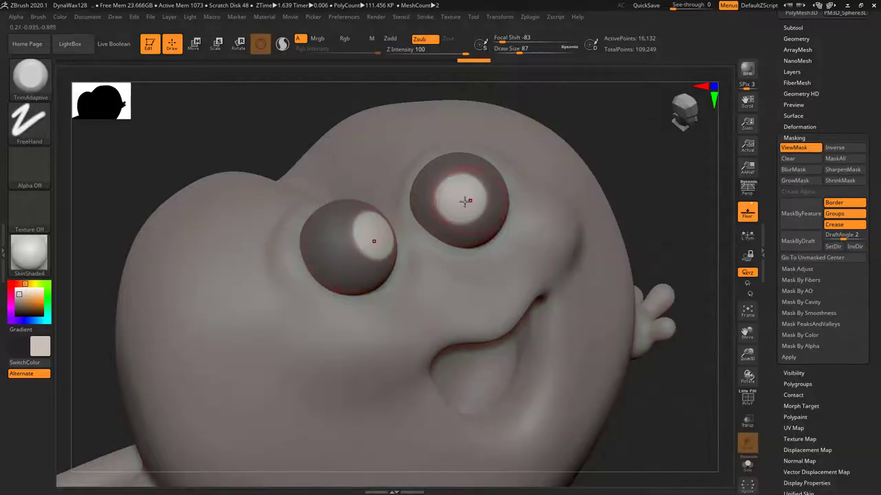
pyautogui.press('space')
pyautogui.moveTo(465, 205); pyautogui.dragTo(472, 208)
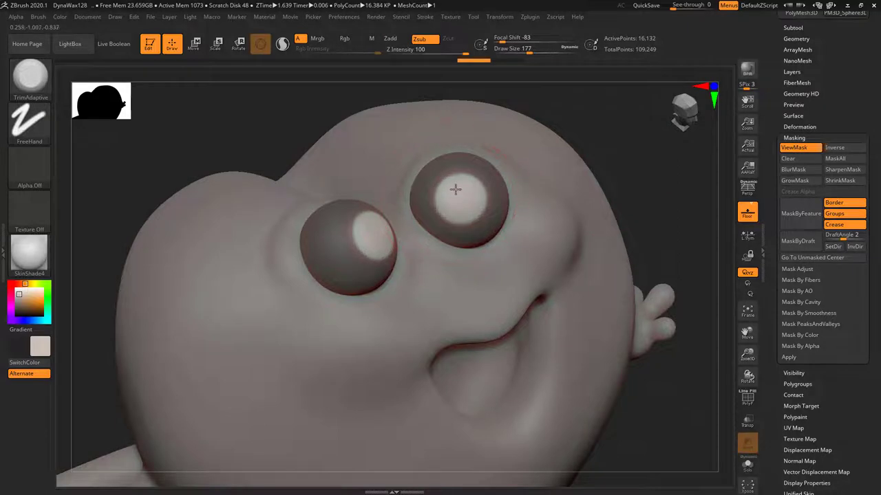
pyautogui.moveTo(643, 215); pyautogui.dragTo(677, 220)
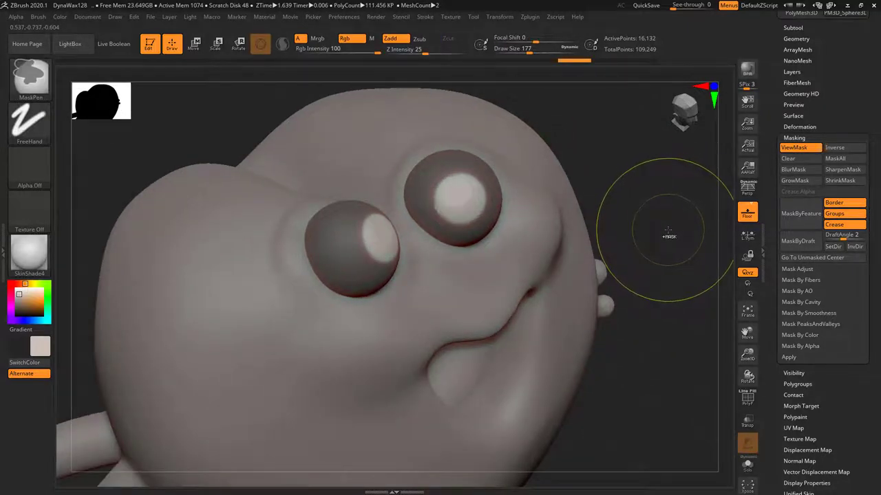
# Step: Polish the flattened pupil areas with the sPolish brush, clear the mask and soften the pupil edges
pyautogui.press('b')
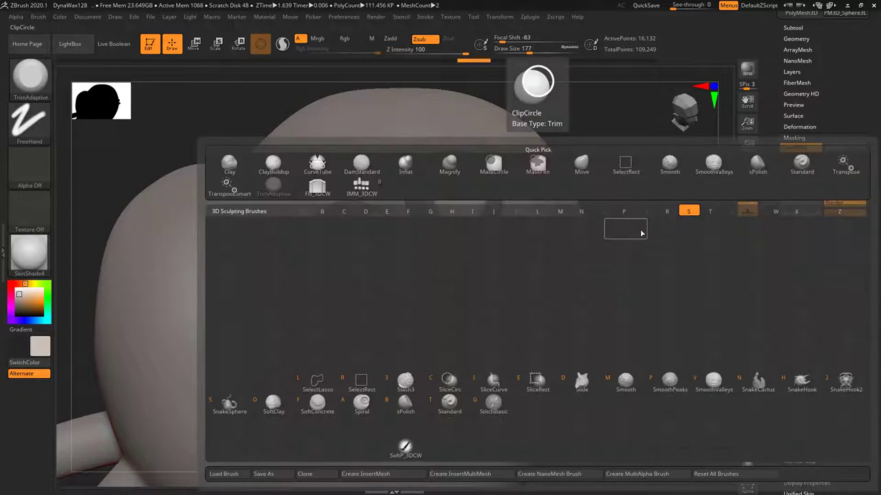
pyautogui.press('s')
pyautogui.press('p')
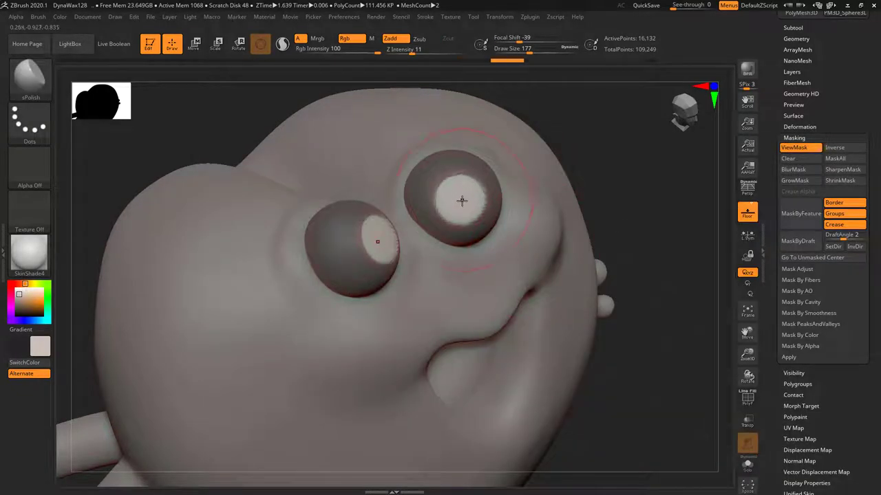
pyautogui.hotkey('ctrl', 'h')
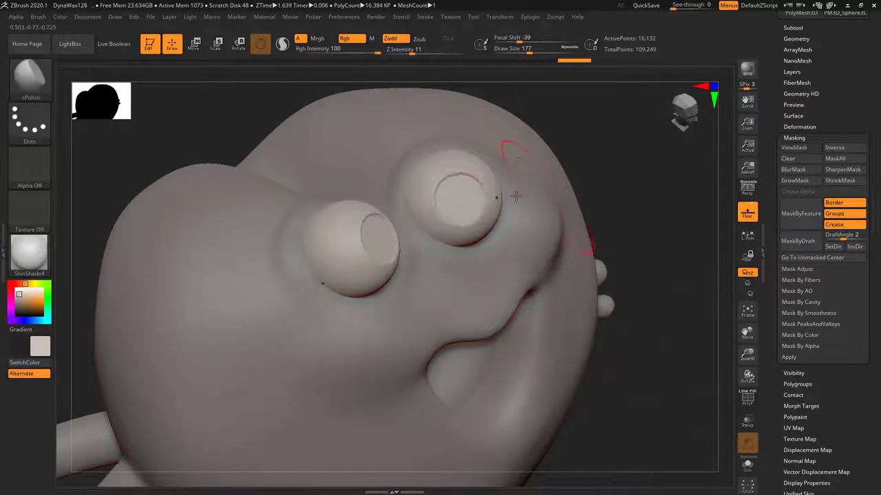
pyautogui.moveTo(441, 184)
pyautogui.mouseDown()
pyautogui.moveTo(418, 173)
pyautogui.moveTo(480, 211)
pyautogui.mouseUp()
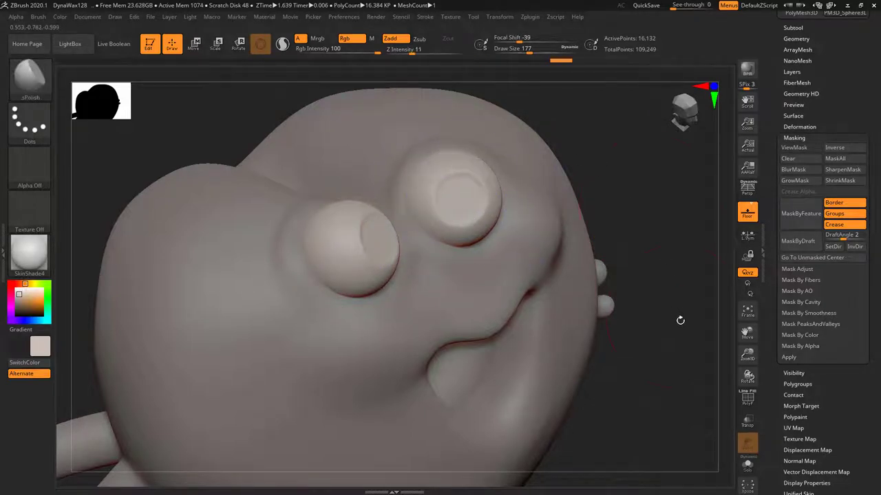
# Step: Mask a small round spot at the centre of each pupil at draw size 29 and sharpen the mask
pyautogui.moveTo(681, 320)
pyautogui.mouseDown()
pyautogui.moveTo(676, 271)
pyautogui.moveTo(653, 297)
pyautogui.moveTo(463, 332)
pyautogui.moveTo(358, 330)
pyautogui.moveTo(680, 291)
pyautogui.moveTo(667, 310)
pyautogui.moveTo(661, 259)
pyautogui.moveTo(588, 181)
pyautogui.moveTo(615, 223)
pyautogui.moveTo(612, 237)
pyautogui.mouseUp()
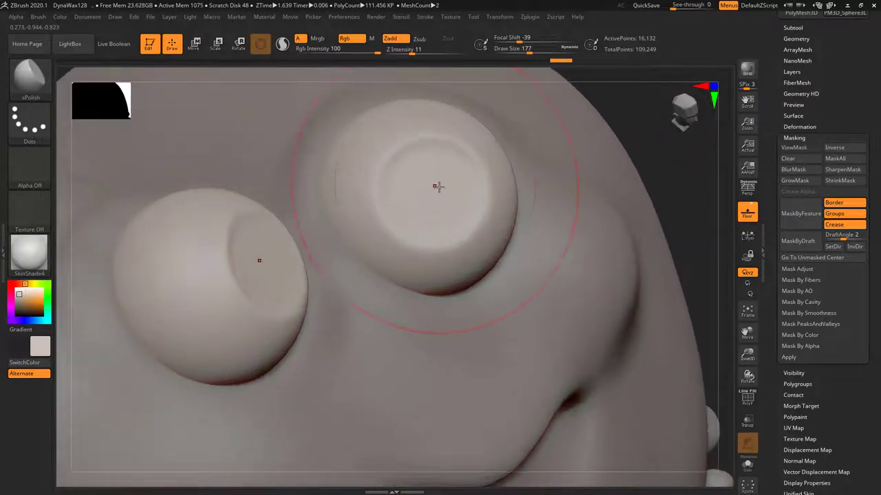
pyautogui.press('space')
pyautogui.moveTo(443, 194)
pyautogui.mouseDown()
pyautogui.moveTo(422, 194)
pyautogui.moveTo(435, 191)
pyautogui.mouseUp()
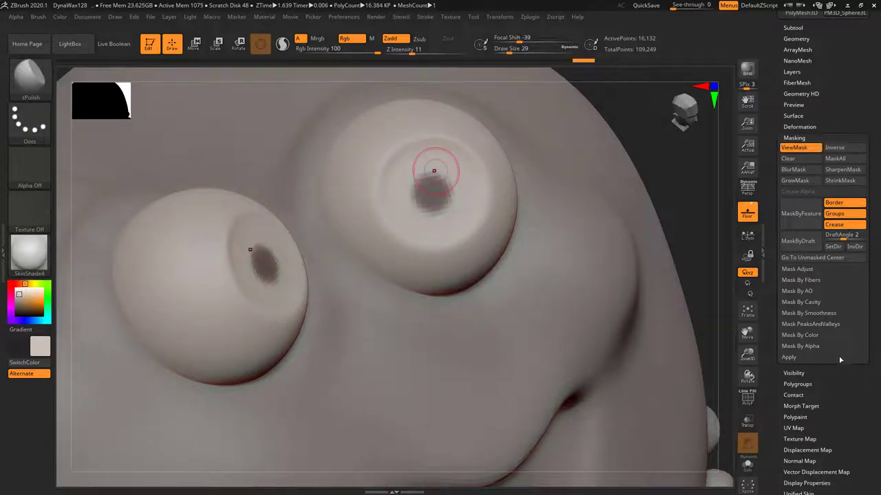
pyautogui.click(852, 173)
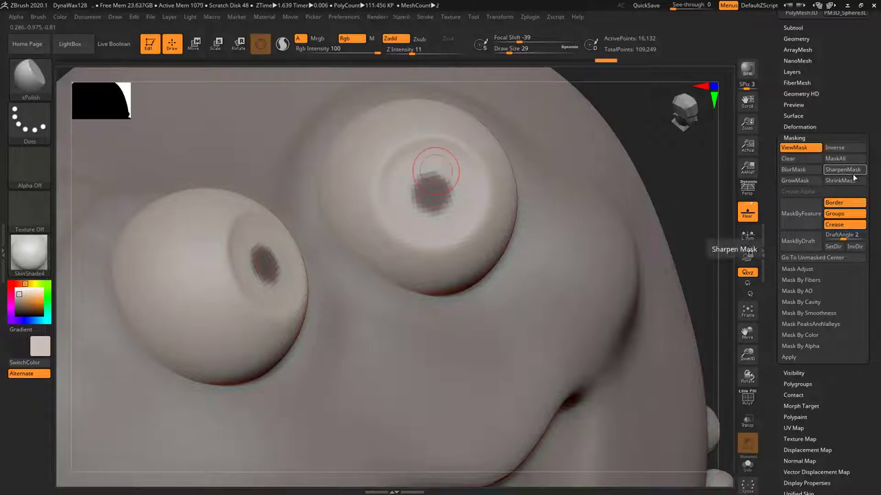
# Step: Subdivide the eye mesh further to give the small pupil masks a finer resolution
pyautogui.moveTo(875, 167)
pyautogui.mouseDown()
pyautogui.moveTo(875, 111)
pyautogui.moveTo(875, 168)
pyautogui.mouseUp()
pyautogui.press('ctrl')
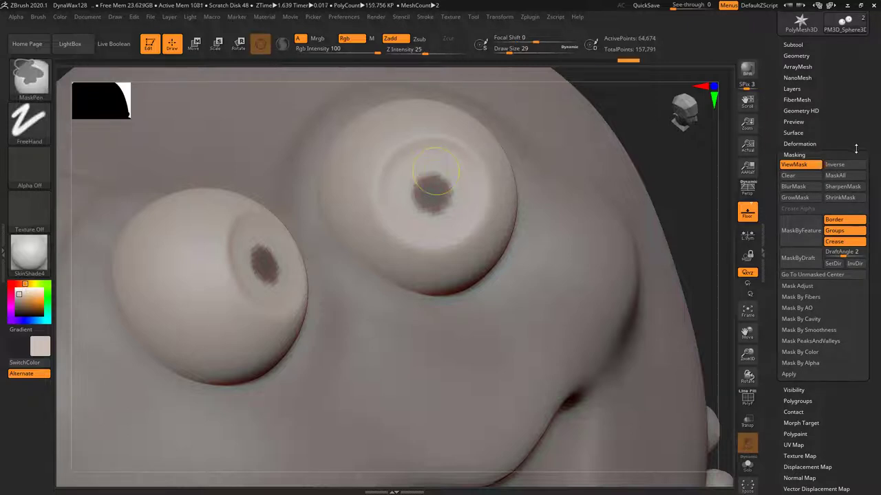
pyautogui.click(805, 186)
pyautogui.moveTo(684, 192); pyautogui.dragTo(695, 195)
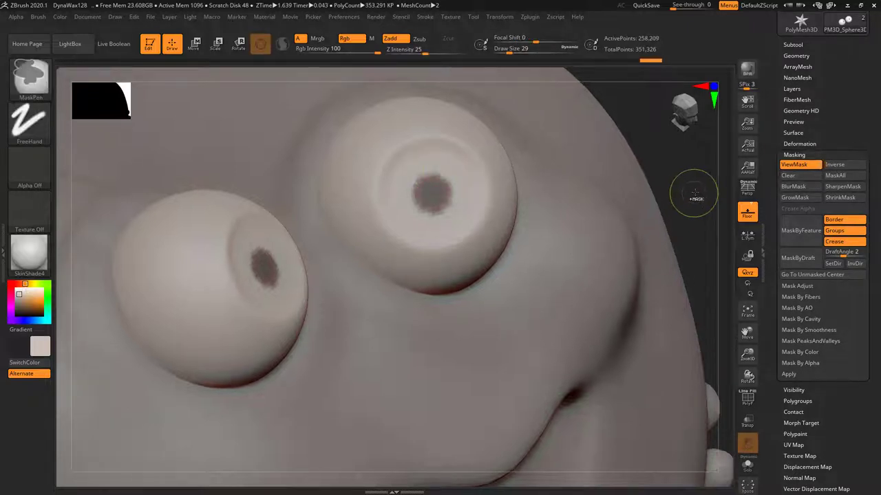
pyautogui.hotkey('ctrl', 'z')
pyautogui.press('ctrl')
pyautogui.click(796, 56)
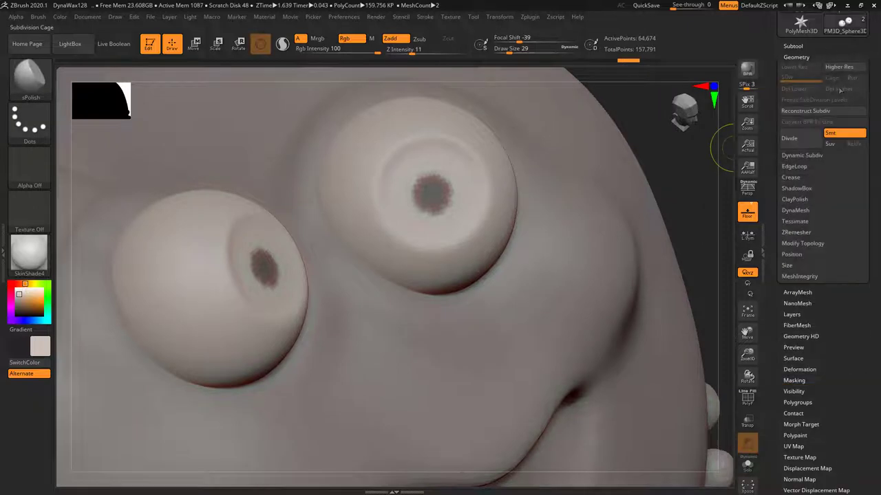
pyautogui.click(810, 143)
# Step: Repaint the small pupil masks as clean, slightly larger circles with the MaskPen brush and invert the mask
pyautogui.press('ctrl')
pyautogui.keyDown('ctrl'); pyautogui.moveTo(435, 198); pyautogui.dragTo(427, 194); pyautogui.keyUp('ctrl')
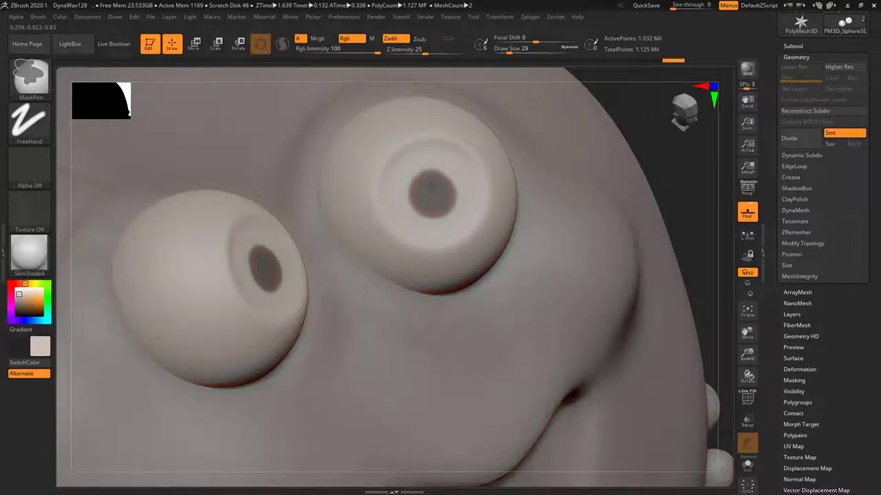
pyautogui.moveTo(687, 216)
pyautogui.mouseDown()
pyautogui.moveTo(717, 186)
pyautogui.moveTo(722, 160)
pyautogui.moveTo(707, 163)
pyautogui.moveTo(694, 227)
pyautogui.mouseUp()
pyautogui.keyDown('ctrl'); pyautogui.click(724, 158); pyautogui.keyUp('ctrl')
# Step: Push the unmasked pupil centres into the eyes with the Move brush at draw size 101 and clear the mask
pyautogui.press('b')
pyautogui.press('m')
pyautogui.press('v')
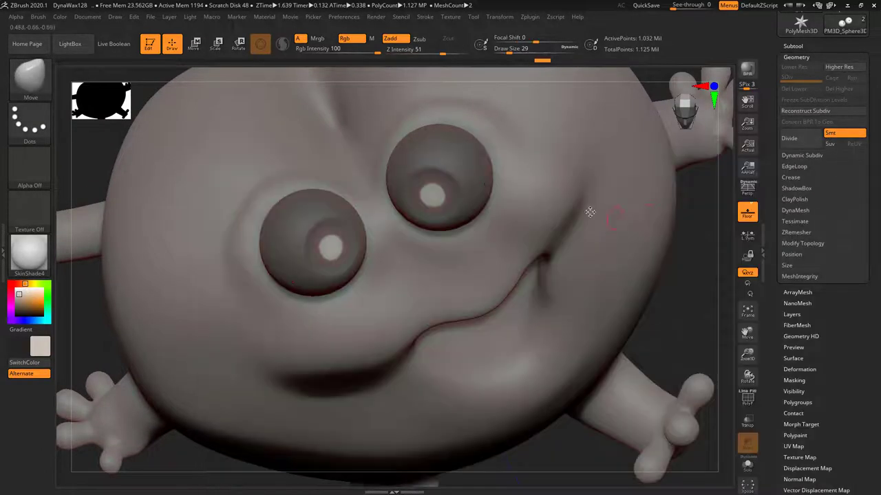
pyautogui.press('space')
pyautogui.moveTo(597, 213); pyautogui.dragTo(608, 214)
pyautogui.press('alt')
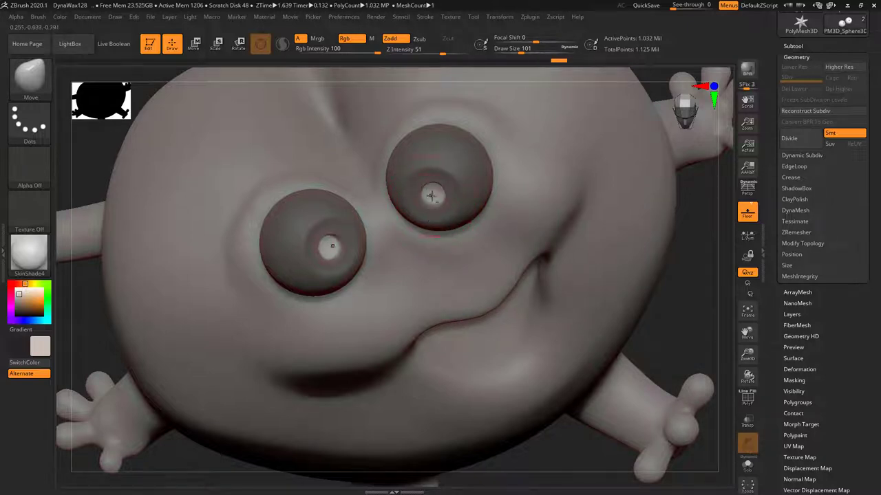
pyautogui.keyDown('ctrl'); pyautogui.click(687, 307); pyautogui.keyUp('ctrl')
pyautogui.moveTo(687, 306)
pyautogui.mouseDown()
pyautogui.moveTo(690, 278)
pyautogui.moveTo(678, 316)
pyautogui.mouseUp()
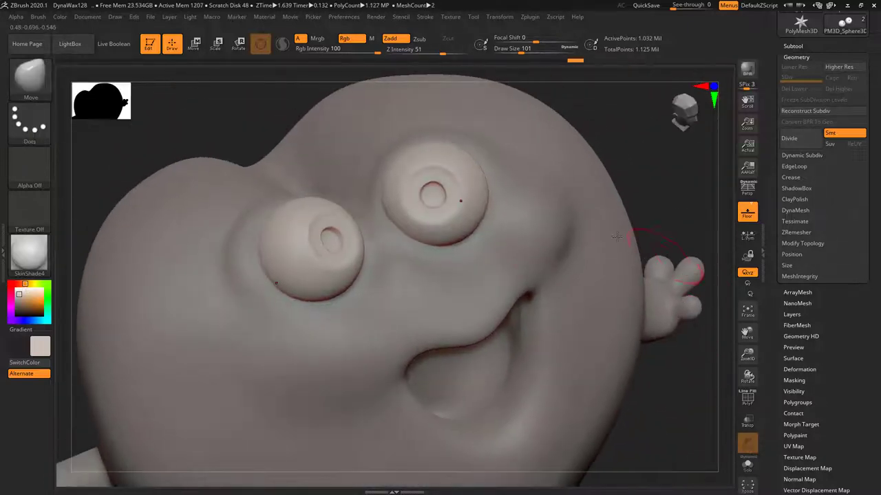
# Step: Smooth the recessed pupil centres and their rims with the Smooth brush
pyautogui.keyDown('shift'); pyautogui.moveTo(428, 196); pyautogui.dragTo(425, 197); pyautogui.keyUp('shift')
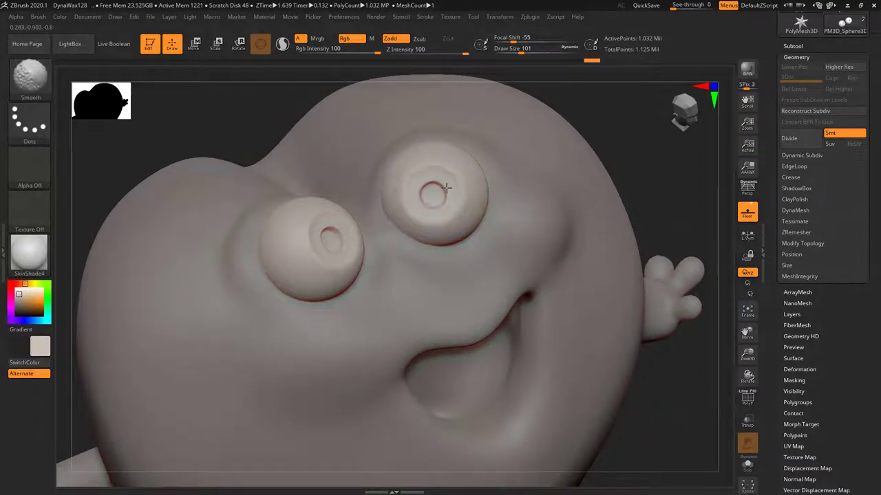
pyautogui.moveTo(681, 380)
pyautogui.mouseDown()
pyautogui.moveTo(671, 358)
pyautogui.moveTo(655, 406)
pyautogui.mouseUp()
pyautogui.moveTo(425, 199)
pyautogui.keyDown('shift'); pyautogui.mouseDown()
pyautogui.moveTo(424, 214)
pyautogui.moveTo(424, 197)
pyautogui.mouseUp(); pyautogui.keyUp('shift')
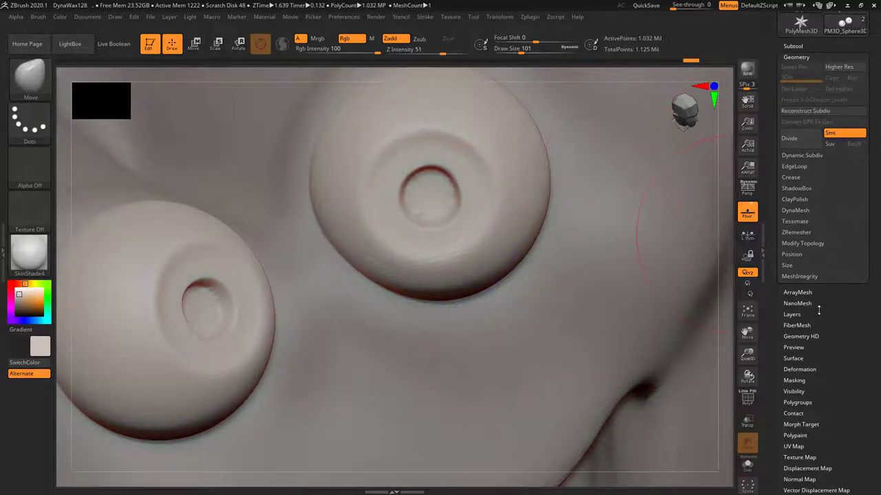
# Step: Divide the eye mesh up to subdivision level 3
pyautogui.scroll(-2, 819, 311)
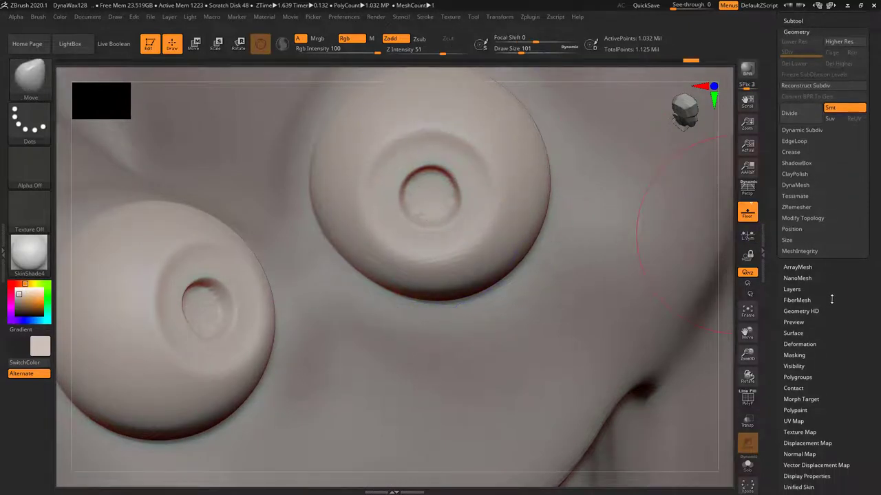
pyautogui.click(791, 119)
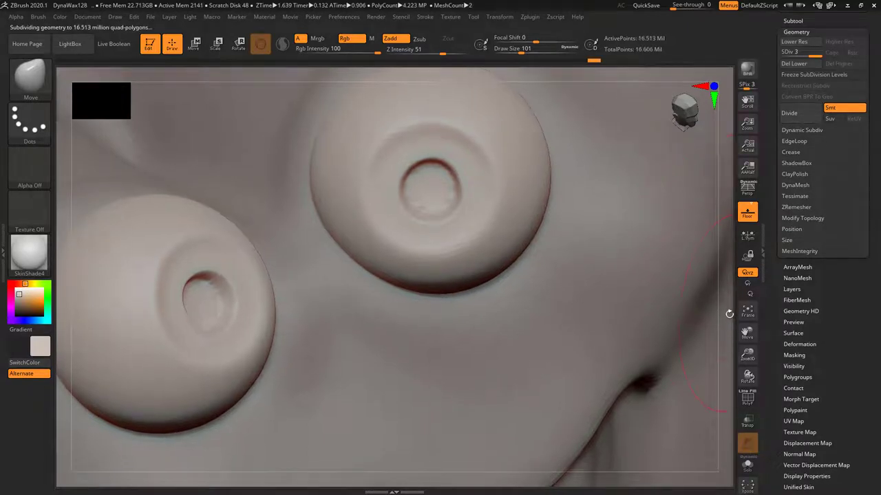
pyautogui.moveTo(729, 315); pyautogui.dragTo(715, 196)
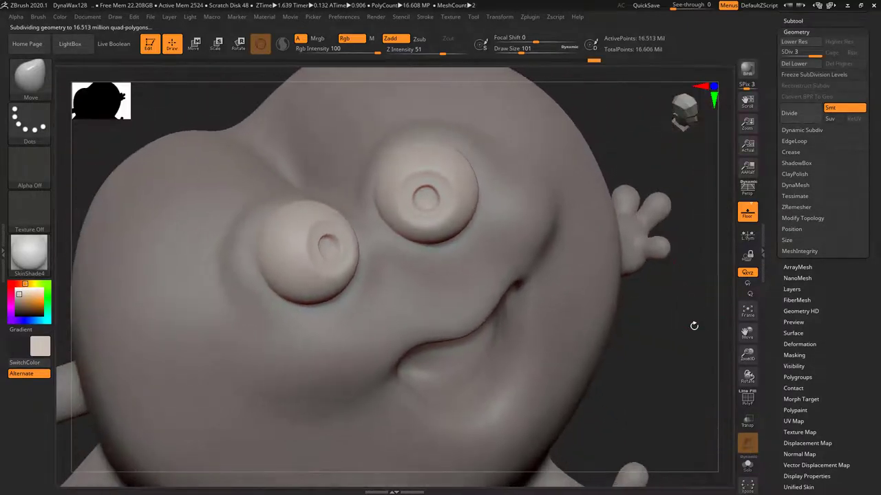
pyautogui.moveTo(692, 324); pyautogui.dragTo(664, 311)
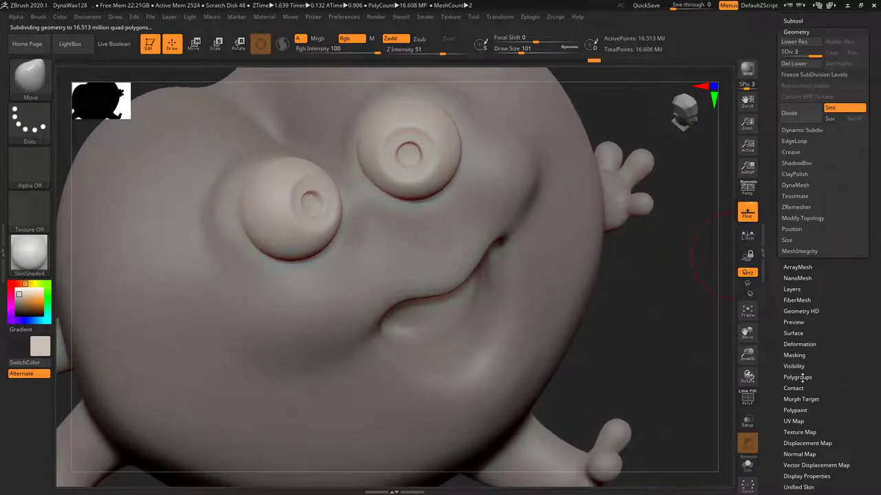
# Step: Convert the eyes to a DynaMesh at resolution 512, freezing the subdivision levels
pyautogui.click(796, 185)
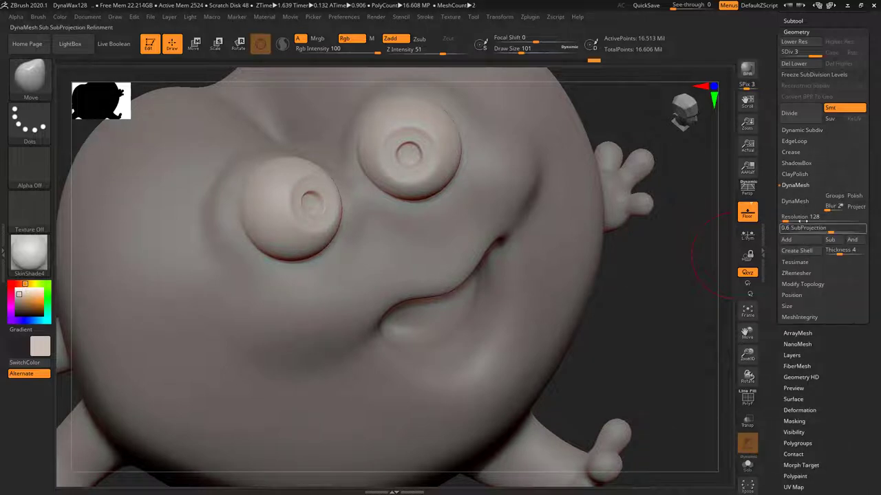
pyautogui.click(795, 217)
pyautogui.press('Return')
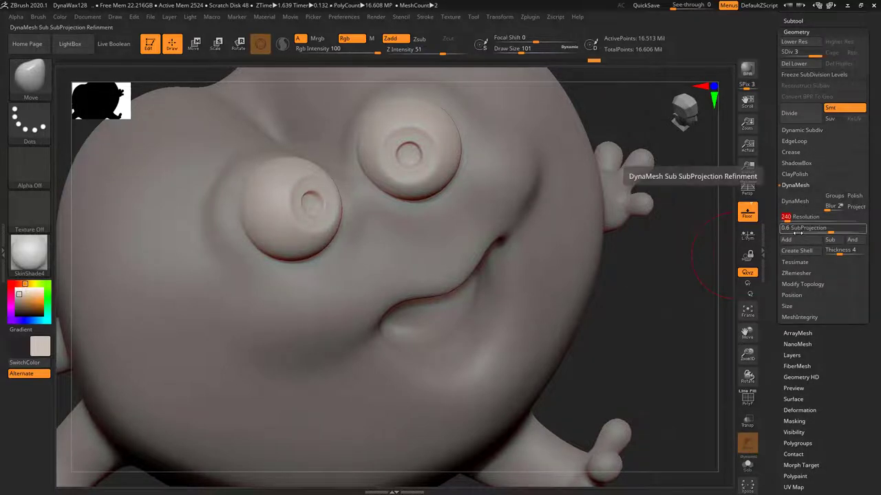
pyautogui.write('512')
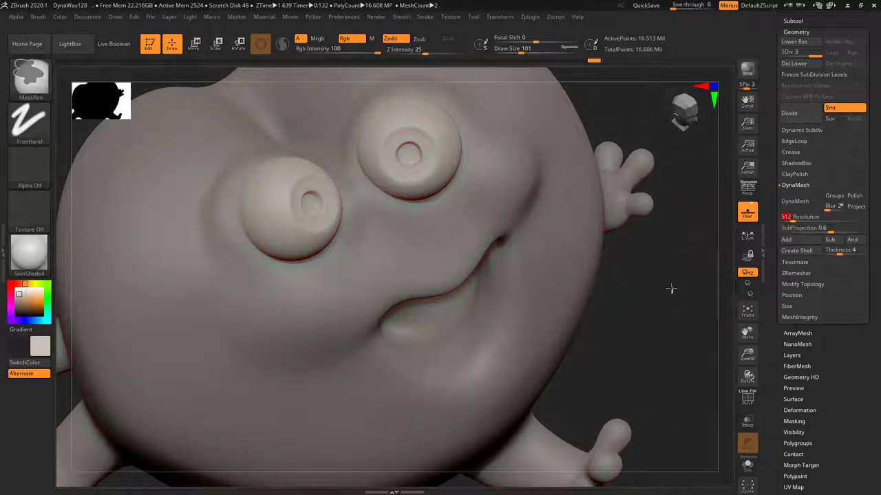
pyautogui.keyDown('ctrl'); pyautogui.moveTo(708, 304); pyautogui.dragTo(744, 272); pyautogui.keyUp('ctrl')
pyautogui.click(795, 201)
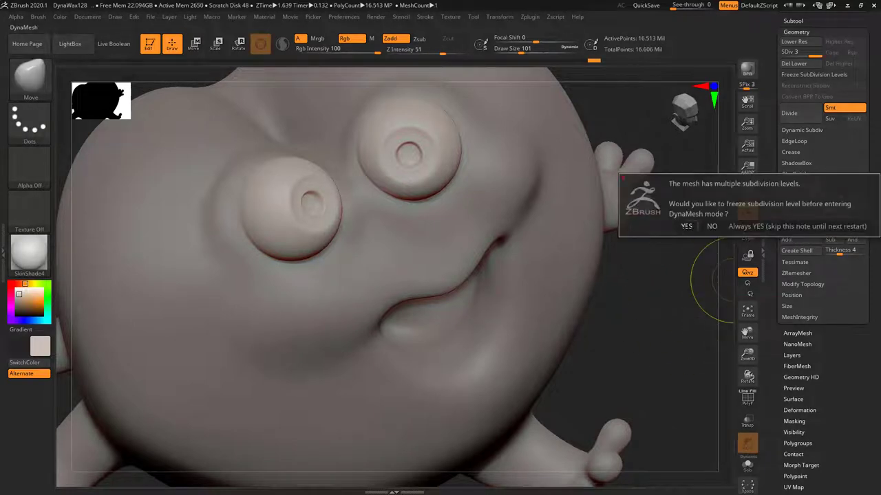
pyautogui.click(686, 226)
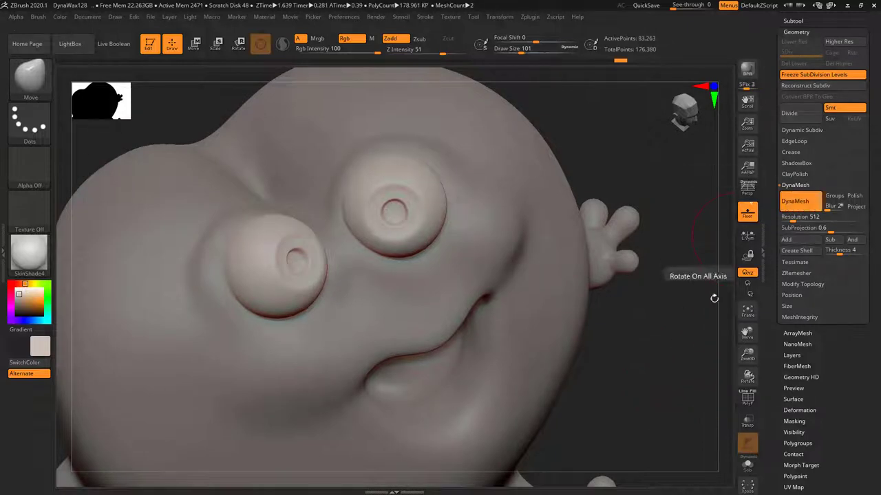
# Step: Crisp the rims around the flattened pupil areas with the Pinch_3DCW brush at draw size 41
pyautogui.press('shift')
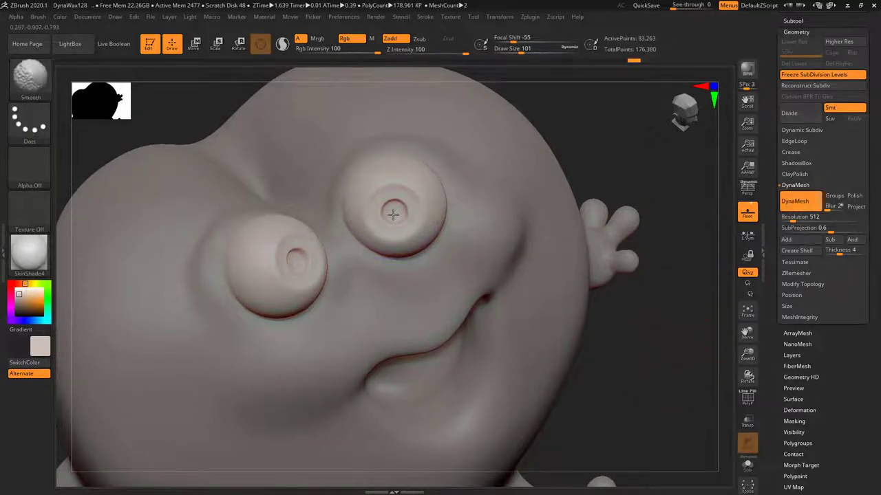
pyautogui.moveTo(613, 369)
pyautogui.mouseDown()
pyautogui.moveTo(633, 366)
pyautogui.moveTo(641, 390)
pyautogui.moveTo(641, 253)
pyautogui.mouseUp()
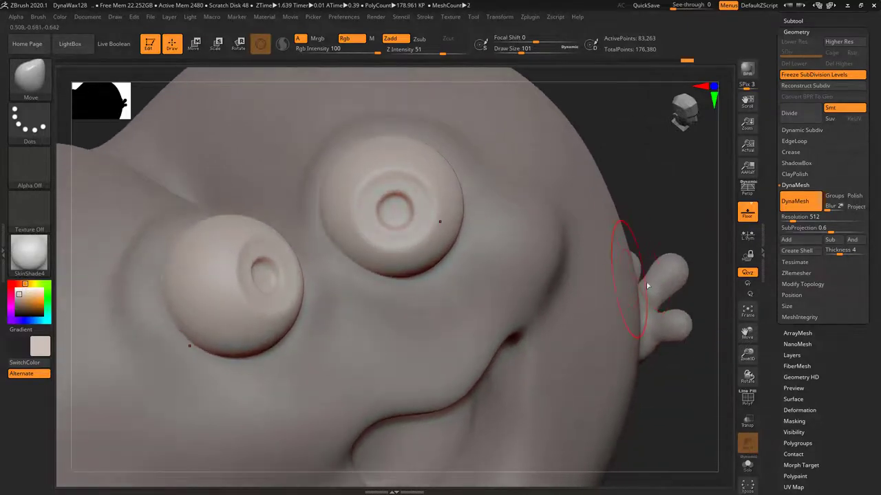
pyautogui.press('b')
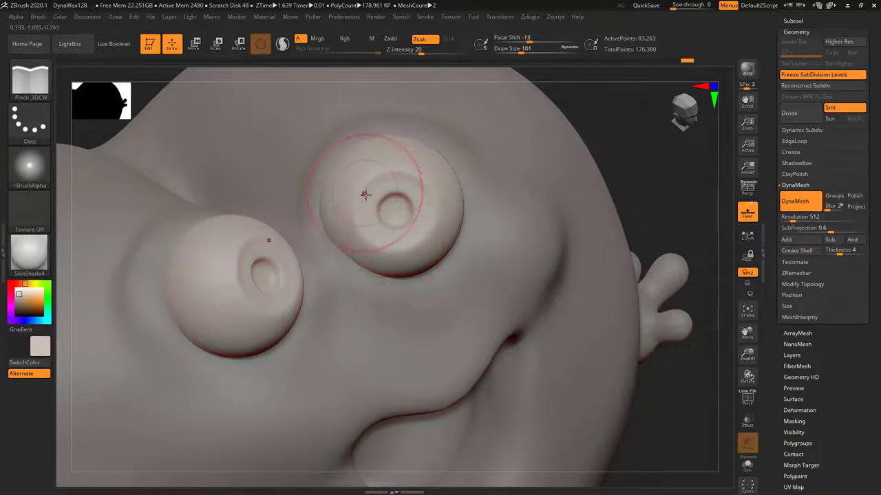
pyautogui.press('space')
pyautogui.moveTo(372, 198); pyautogui.dragTo(368, 198)
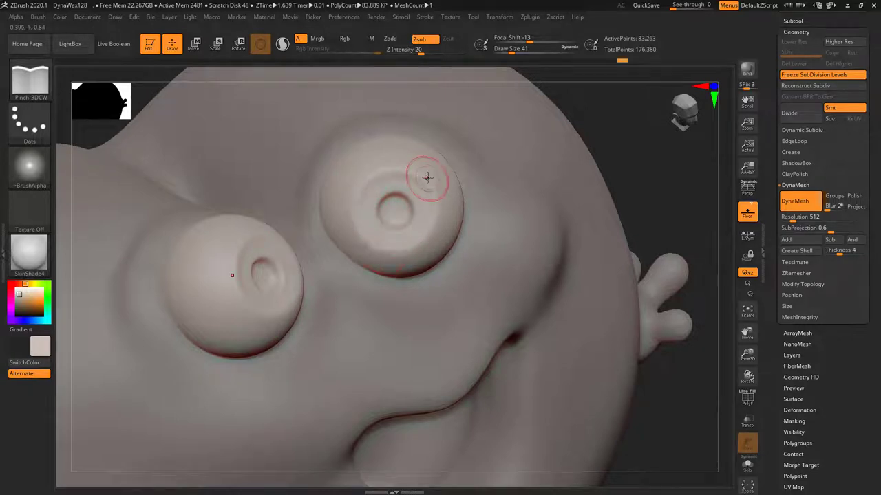
pyautogui.moveTo(692, 383)
pyautogui.keyDown('alt'); pyautogui.mouseDown()
pyautogui.moveTo(665, 283)
pyautogui.moveTo(546, 279)
pyautogui.moveTo(576, 316)
pyautogui.moveTo(637, 332)
pyautogui.moveTo(637, 302)
pyautogui.moveTo(644, 344)
pyautogui.mouseUp(); pyautogui.keyUp('alt')
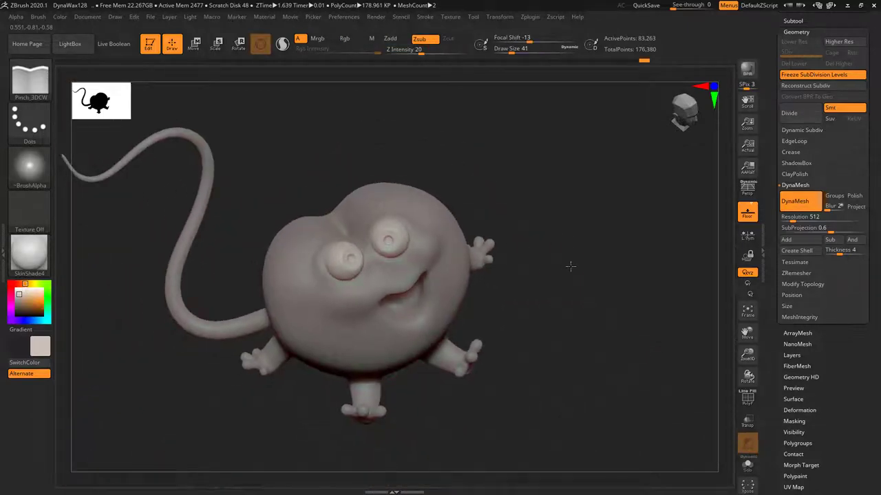
pyautogui.moveTo(589, 291); pyautogui.dragTo(579, 226)
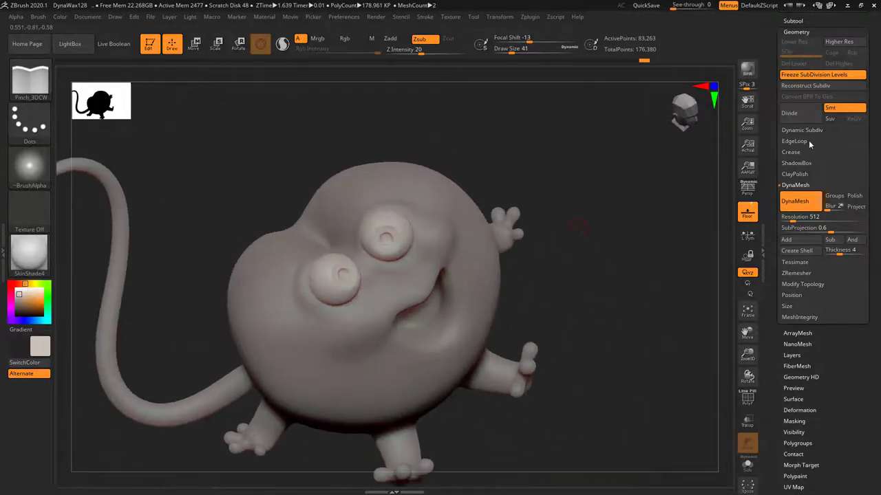
# Step: Select the character's body subtool and append a Sphere3D to the subtool list
pyautogui.click(795, 20)
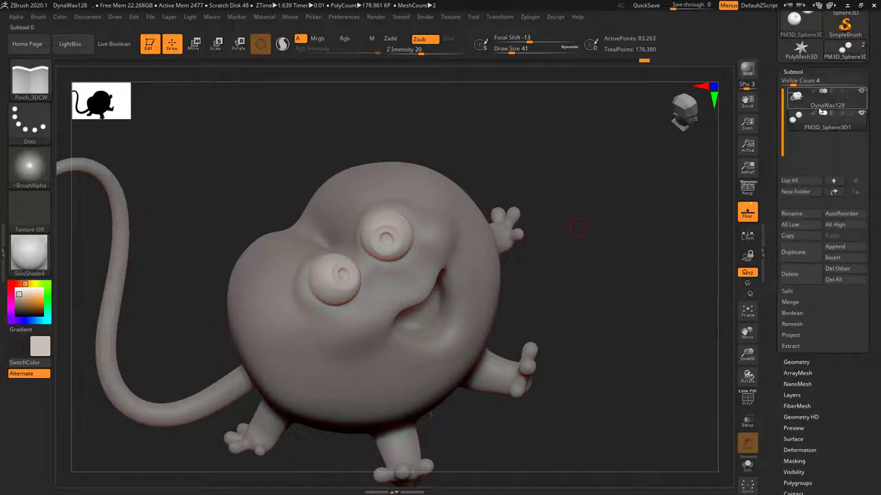
pyautogui.click(821, 110)
pyautogui.moveTo(651, 257)
pyautogui.mouseDown()
pyautogui.moveTo(625, 273)
pyautogui.moveTo(649, 283)
pyautogui.moveTo(648, 310)
pyautogui.moveTo(621, 263)
pyautogui.moveTo(619, 305)
pyautogui.moveTo(641, 338)
pyautogui.moveTo(653, 244)
pyautogui.moveTo(680, 240)
pyautogui.moveTo(667, 281)
pyautogui.moveTo(659, 277)
pyautogui.moveTo(679, 261)
pyautogui.moveTo(625, 305)
pyautogui.moveTo(649, 299)
pyautogui.moveTo(654, 326)
pyautogui.moveTo(643, 278)
pyautogui.moveTo(642, 350)
pyautogui.moveTo(626, 371)
pyautogui.moveTo(590, 380)
pyautogui.moveTo(560, 348)
pyautogui.moveTo(625, 314)
pyautogui.moveTo(619, 307)
pyautogui.mouseUp()
pyautogui.press('shift')
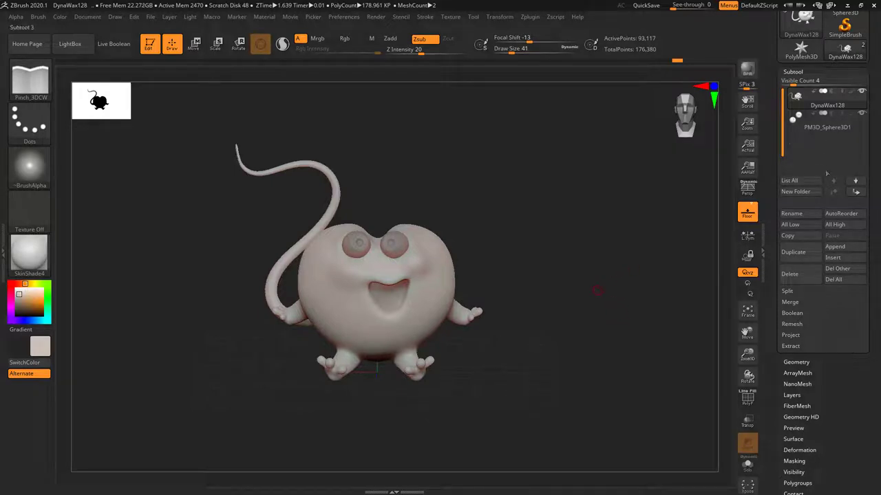
pyautogui.click(850, 246)
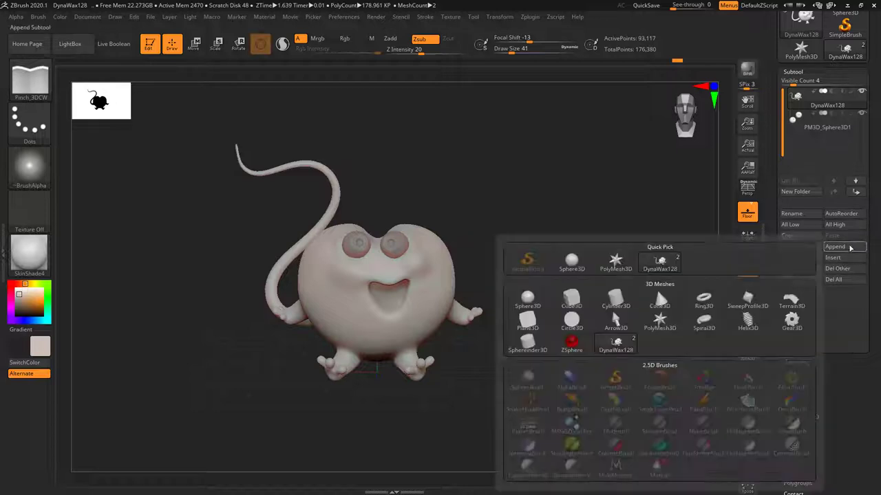
pyautogui.click(853, 247)
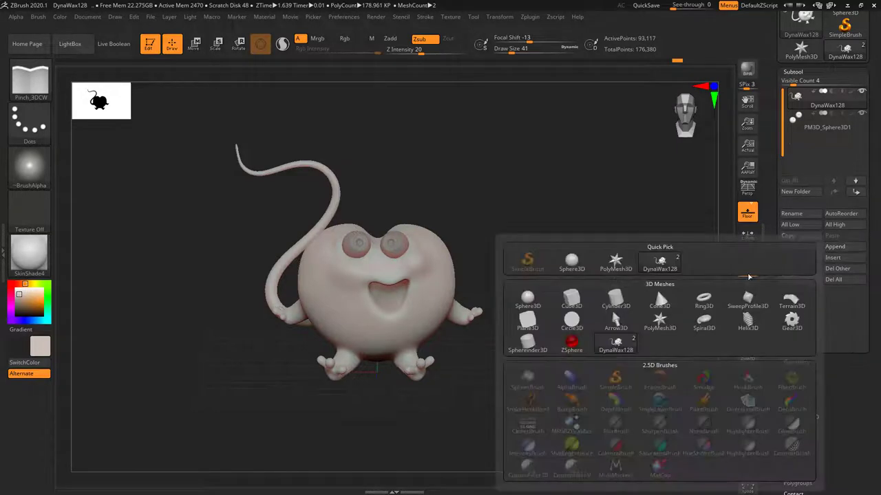
pyautogui.click(527, 301)
pyautogui.moveTo(547, 284); pyautogui.dragTo(655, 357)
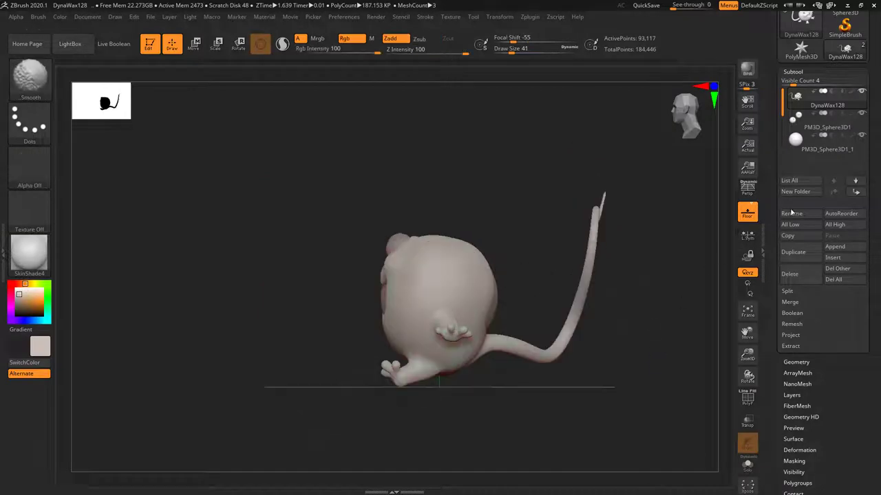
# Step: Flatten the appended sphere into a thin upright oval and move it out in front of the mouth
pyautogui.click(842, 149)
pyautogui.press('w')
pyautogui.moveTo(428, 321)
pyautogui.mouseDown()
pyautogui.moveTo(302, 318)
pyautogui.moveTo(294, 300)
pyautogui.moveTo(340, 312)
pyautogui.mouseUp()
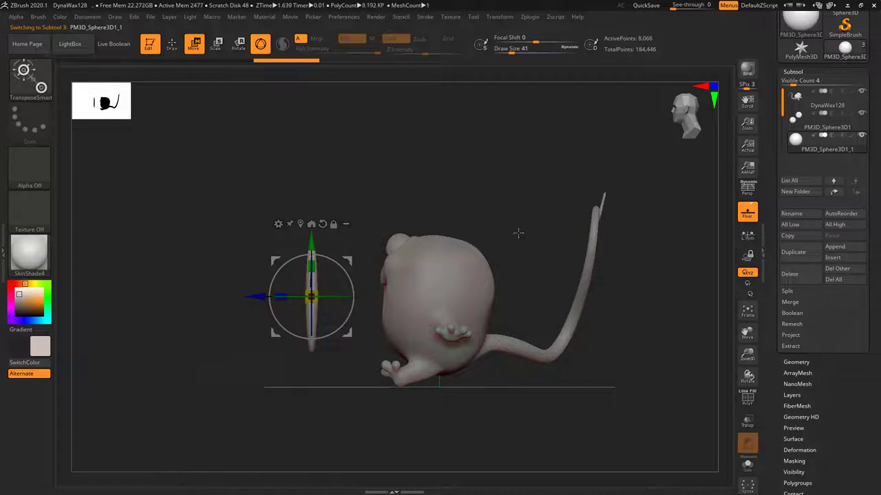
pyautogui.moveTo(516, 232); pyautogui.dragTo(568, 318)
pyautogui.keyDown('alt'); pyautogui.moveTo(434, 394); pyautogui.dragTo(647, 475); pyautogui.keyUp('alt')
pyautogui.moveTo(278, 300); pyautogui.dragTo(257, 271)
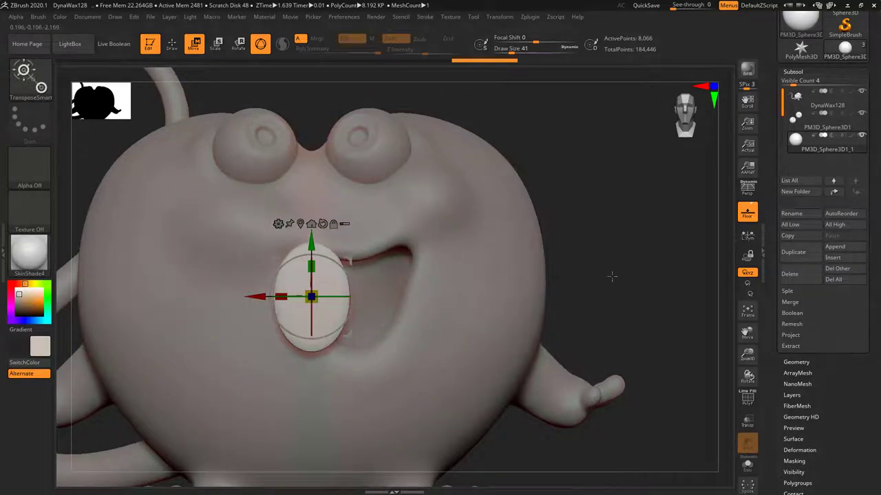
# Step: Reshape the oval into a rounded, square-ended tooth with the Move brush at draw size 140
pyautogui.moveTo(653, 284)
pyautogui.keyDown('alt'); pyautogui.mouseDown()
pyautogui.moveTo(689, 270)
pyautogui.moveTo(653, 268)
pyautogui.mouseUp(); pyautogui.keyUp('alt')
pyautogui.press('b')
pyautogui.press('m')
pyautogui.press('v')
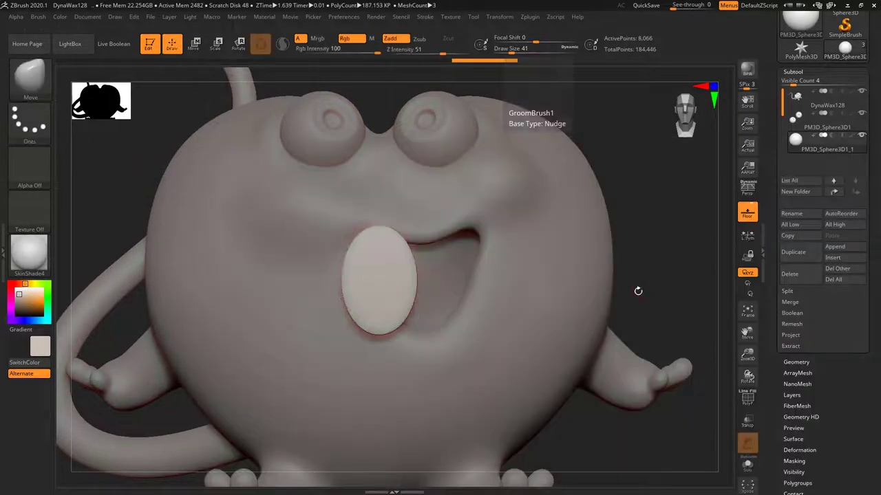
pyautogui.press('space')
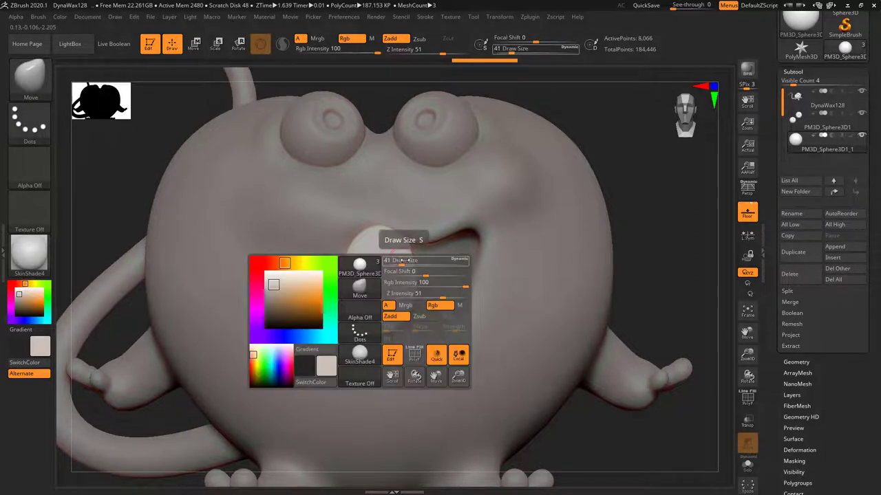
pyautogui.moveTo(400, 261)
pyautogui.mouseDown()
pyautogui.moveTo(408, 260)
pyautogui.moveTo(407, 324)
pyautogui.moveTo(413, 316)
pyautogui.moveTo(394, 324)
pyautogui.mouseUp()
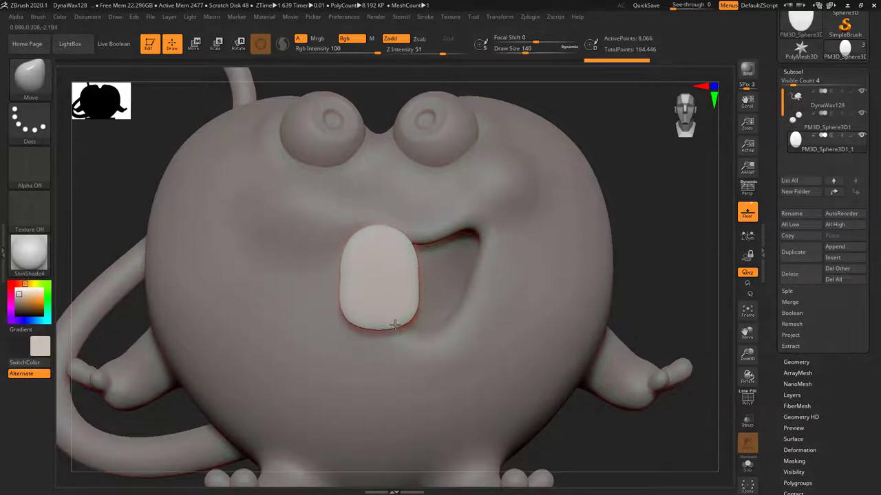
# Step: Thicken the tooth slightly along its depth
pyautogui.moveTo(659, 249); pyautogui.dragTo(532, 290)
pyautogui.moveTo(477, 310); pyautogui.dragTo(413, 289)
pyautogui.press('r')
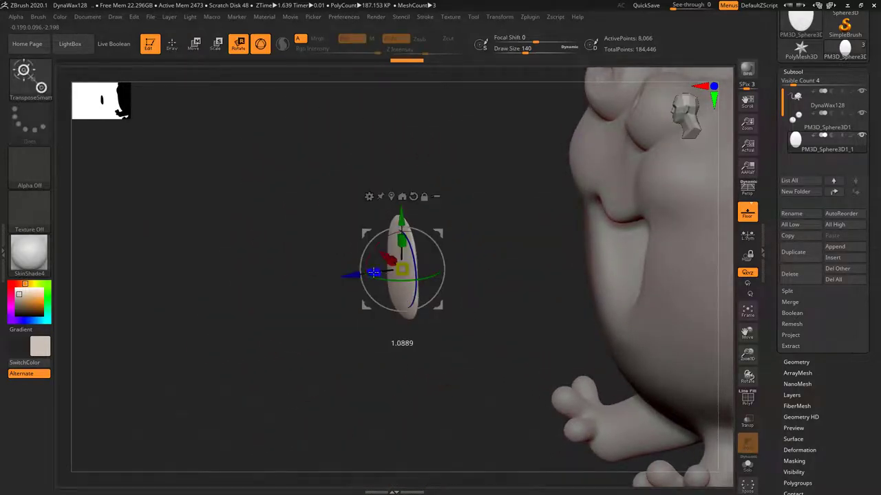
pyautogui.moveTo(466, 347)
pyautogui.mouseDown()
pyautogui.moveTo(491, 337)
pyautogui.moveTo(367, 412)
pyautogui.moveTo(407, 370)
pyautogui.moveTo(626, 310)
pyautogui.moveTo(628, 344)
pyautogui.moveTo(635, 328)
pyautogui.moveTo(643, 371)
pyautogui.mouseUp()
pyautogui.press('q')
# Step: Move the tooth back into the open mouth and raise it so its upper end tucks behind the upper lip
pyautogui.keyDown('alt'); pyautogui.moveTo(665, 253); pyautogui.dragTo(639, 316); pyautogui.keyUp('alt')
pyautogui.press('w')
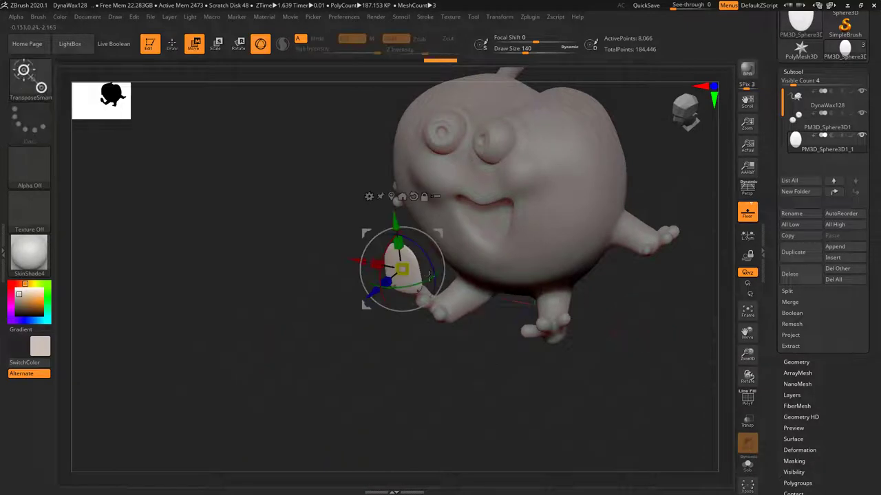
pyautogui.moveTo(379, 283); pyautogui.dragTo(450, 228)
pyautogui.moveTo(601, 327); pyautogui.dragTo(658, 221)
pyautogui.moveTo(515, 170); pyautogui.dragTo(525, 163)
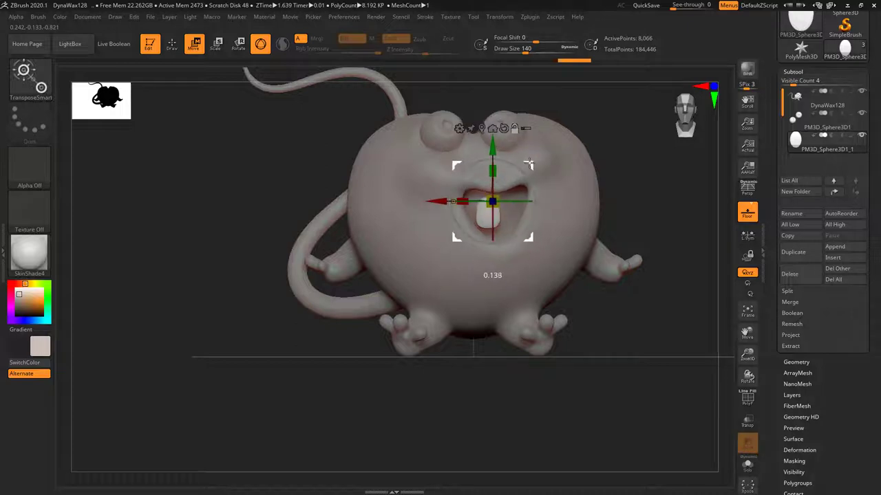
pyautogui.keyDown('ctrl'); pyautogui.moveTo(650, 234); pyautogui.dragTo(610, 250, button='right'); pyautogui.keyUp('ctrl')
pyautogui.moveTo(494, 145); pyautogui.dragTo(494, 121)
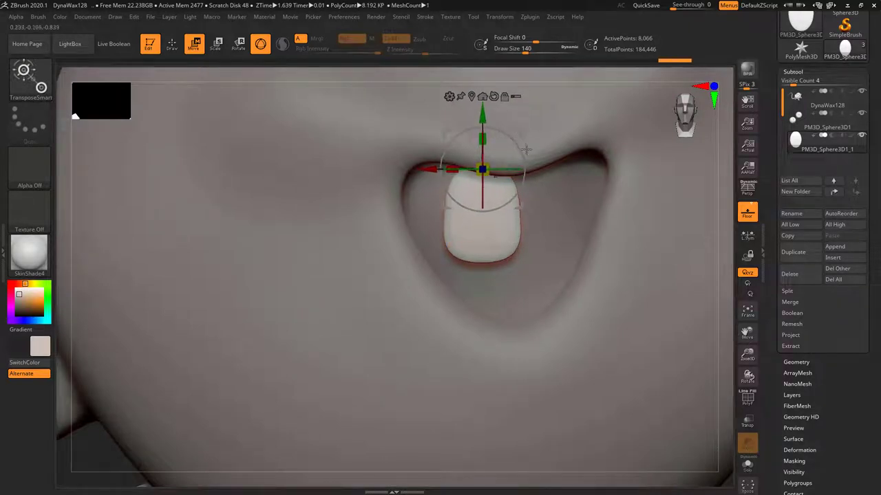
pyautogui.keyDown('ctrl'); pyautogui.moveTo(721, 208); pyautogui.dragTo(771, 180, button='right'); pyautogui.keyUp('ctrl')
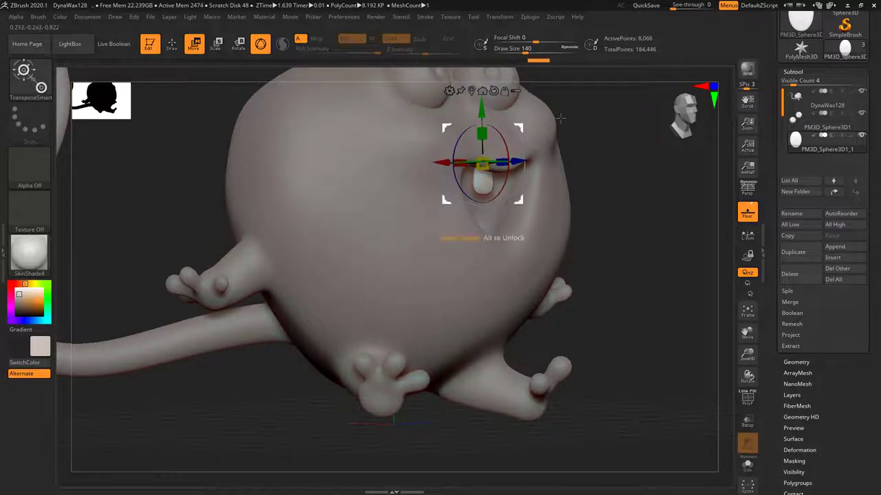
pyautogui.moveTo(561, 118); pyautogui.dragTo(510, 135)
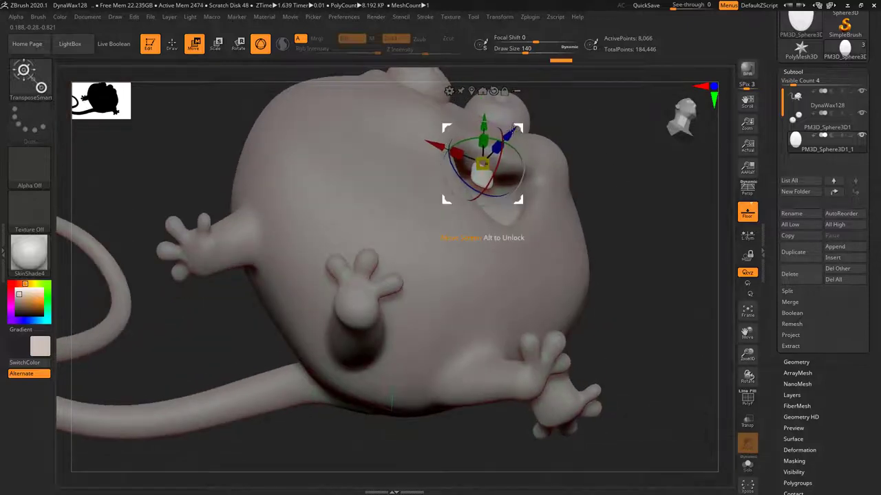
pyautogui.moveTo(633, 236); pyautogui.dragTo(573, 258)
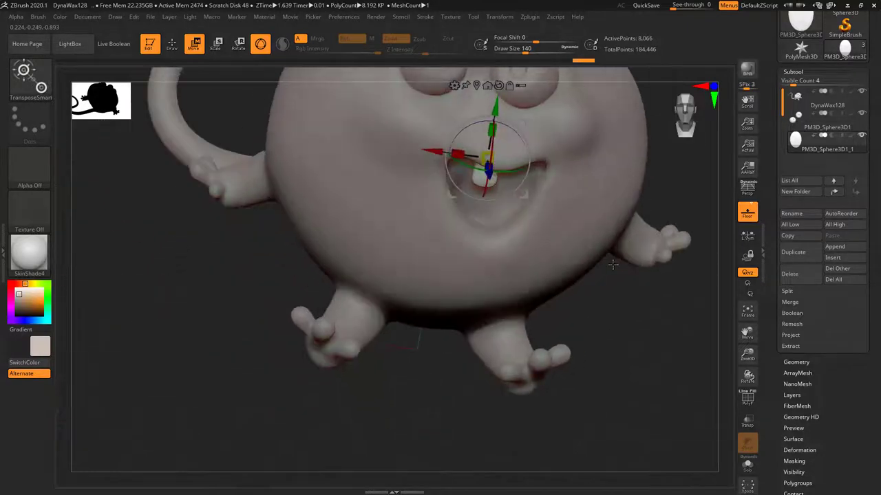
# Step: Duplicate the tooth, place the copy directly beside the first one and lengthen it slightly
pyautogui.click(800, 252)
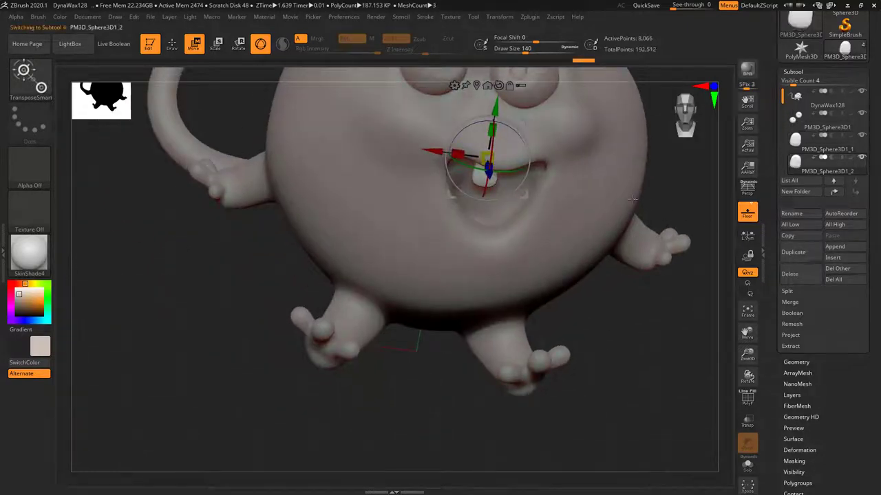
pyautogui.moveTo(446, 150); pyautogui.dragTo(464, 152)
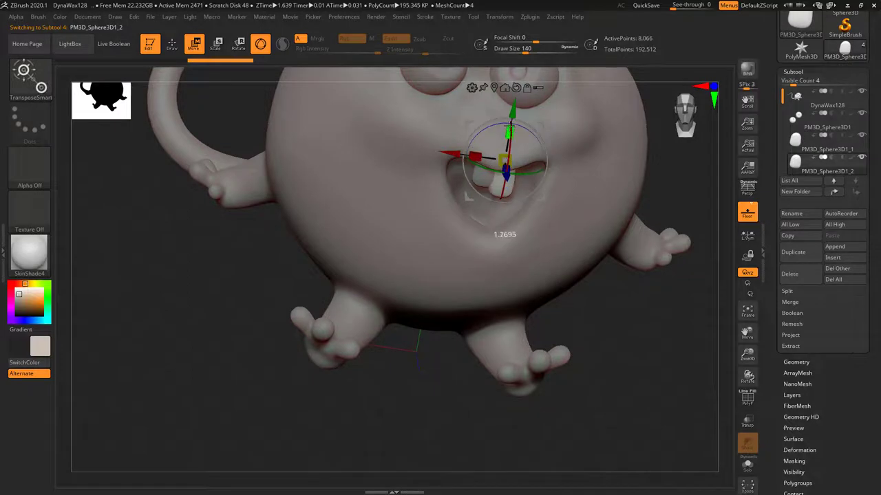
pyautogui.moveTo(509, 127); pyautogui.dragTo(511, 124)
pyautogui.moveTo(647, 295); pyautogui.dragTo(600, 219)
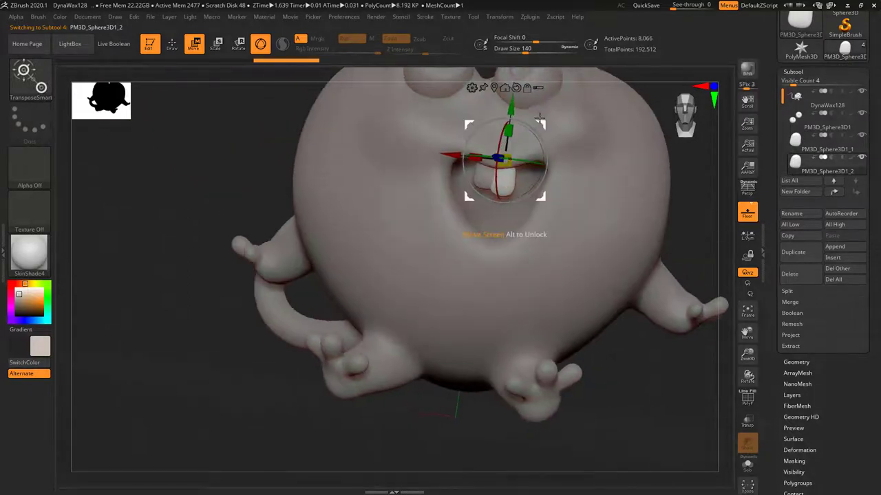
pyautogui.moveTo(544, 124); pyautogui.dragTo(565, 121)
# Step: Duplicate the second tooth, place the copy towards the mouth corner and turn it to follow the lip's curve
pyautogui.click(795, 253)
pyautogui.moveTo(688, 194); pyautogui.dragTo(681, 143)
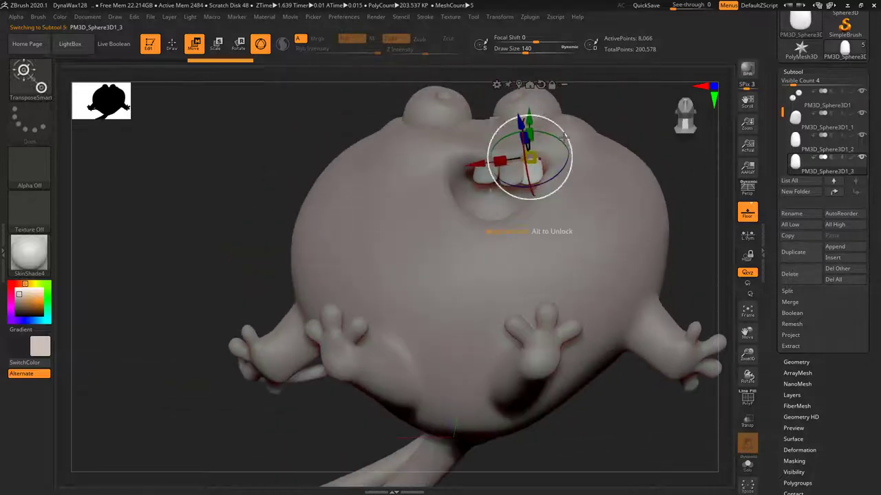
pyautogui.moveTo(566, 154); pyautogui.dragTo(487, 158)
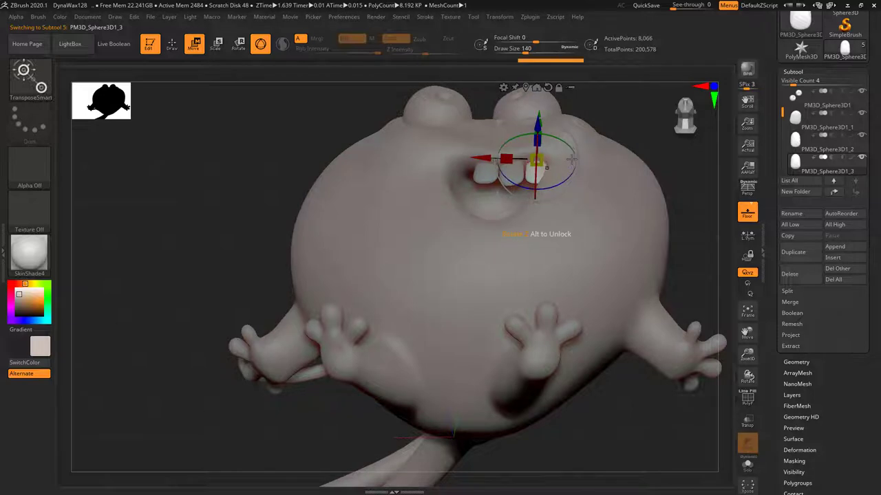
pyautogui.moveTo(617, 116)
pyautogui.mouseDown()
pyautogui.moveTo(680, 190)
pyautogui.moveTo(680, 181)
pyautogui.moveTo(651, 194)
pyautogui.moveTo(661, 174)
pyautogui.mouseUp()
pyautogui.press('q')
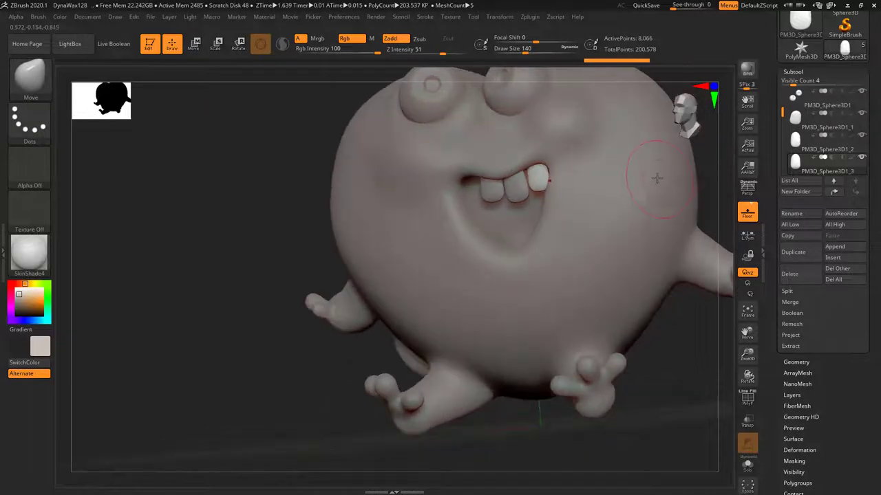
pyautogui.press('w')
pyautogui.moveTo(709, 161); pyautogui.dragTo(702, 108)
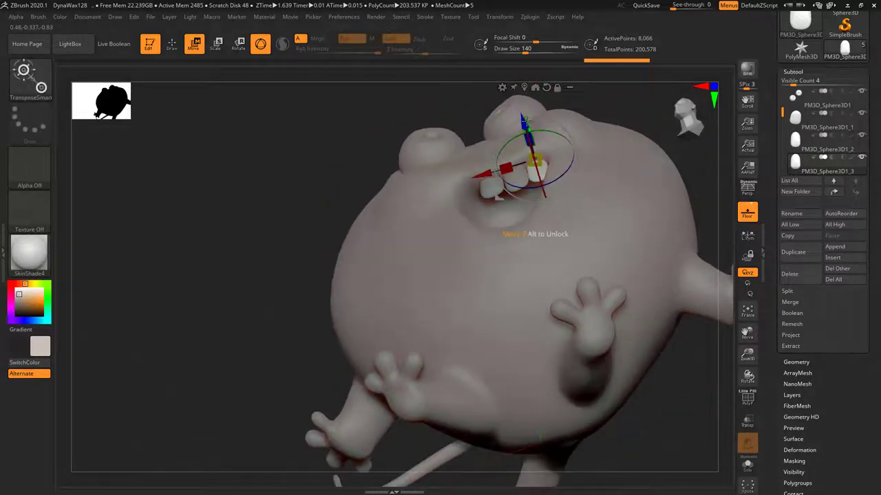
pyautogui.moveTo(526, 123); pyautogui.dragTo(553, 129)
pyautogui.moveTo(666, 137); pyautogui.dragTo(655, 122)
# Step: Shift and turn the first, second and third teeth individually so they form a curved row under the upper lip
pyautogui.click(815, 124)
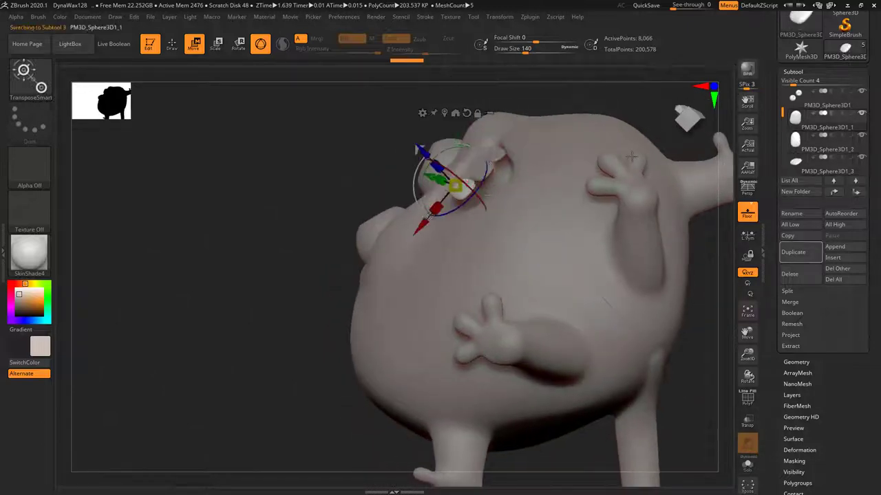
pyautogui.moveTo(421, 204); pyautogui.dragTo(427, 231)
pyautogui.moveTo(419, 161); pyautogui.dragTo(445, 135)
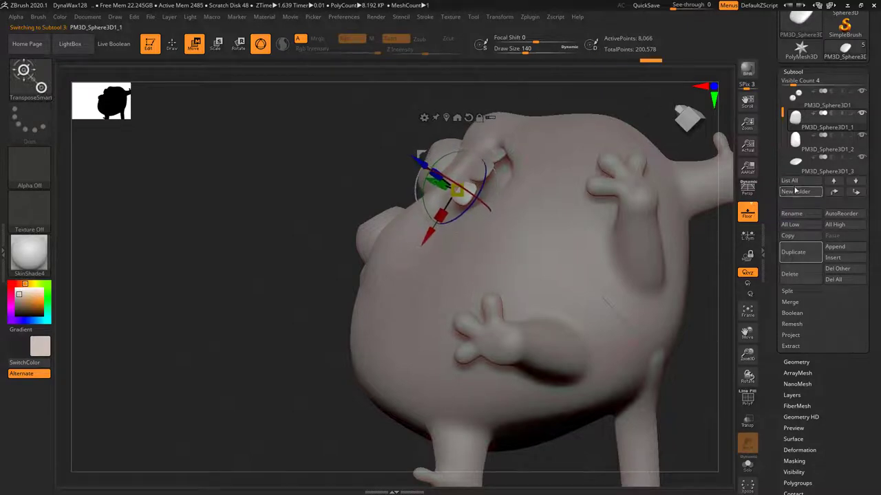
pyautogui.click(798, 144)
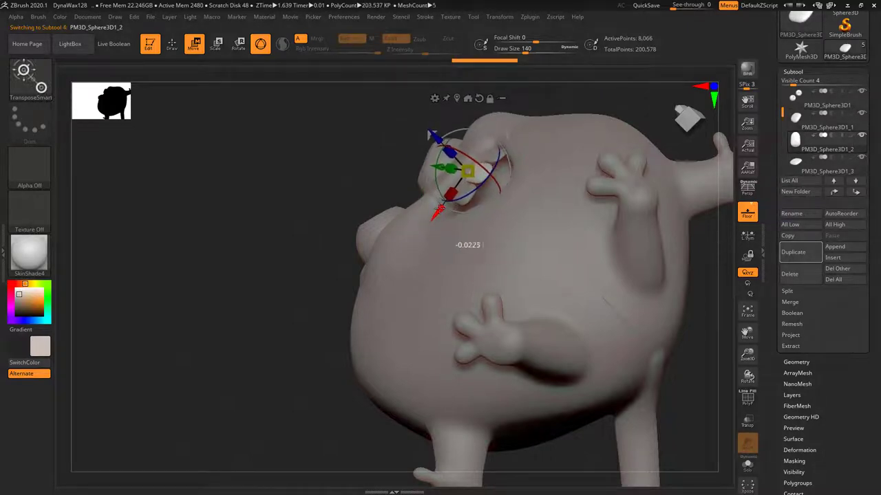
pyautogui.keyDown('ctrl'); pyautogui.moveTo(441, 205); pyautogui.dragTo(523, 164); pyautogui.keyUp('ctrl')
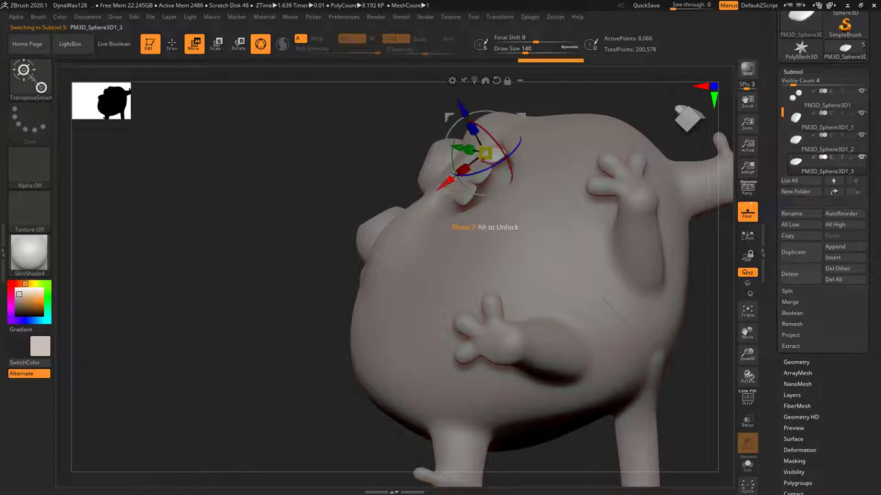
pyautogui.moveTo(712, 347); pyautogui.dragTo(714, 380)
pyautogui.press('q')
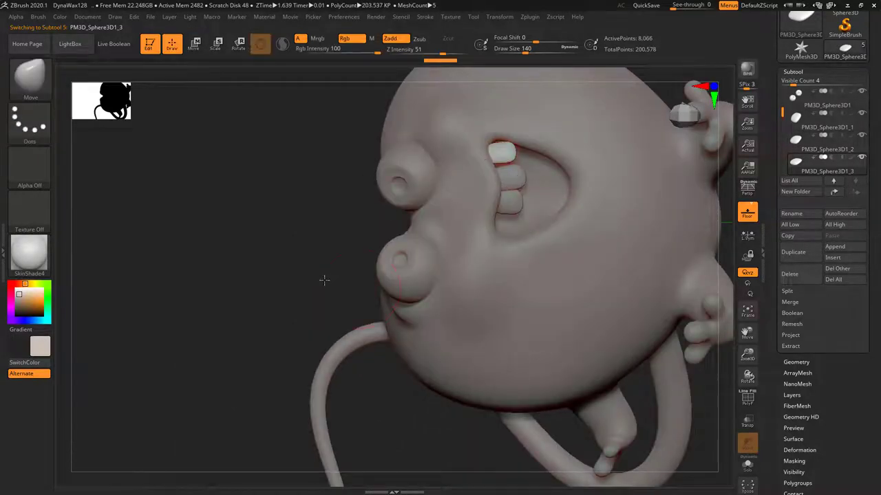
pyautogui.moveTo(324, 280); pyautogui.dragTo(543, 157)
pyautogui.moveTo(634, 144)
pyautogui.mouseDown()
pyautogui.moveTo(629, 110)
pyautogui.moveTo(669, 168)
pyautogui.mouseUp()
pyautogui.moveTo(307, 368)
pyautogui.mouseDown()
pyautogui.moveTo(324, 202)
pyautogui.moveTo(419, 156)
pyautogui.moveTo(425, 325)
pyautogui.moveTo(401, 364)
pyautogui.moveTo(523, 291)
pyautogui.moveTo(535, 241)
pyautogui.moveTo(616, 272)
pyautogui.mouseUp()
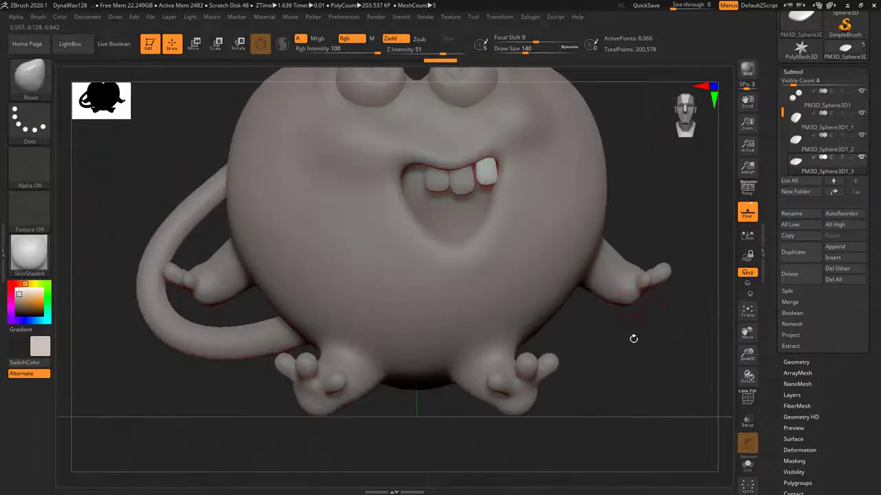
pyautogui.keyDown('alt'); pyautogui.moveTo(633, 337); pyautogui.dragTo(602, 276); pyautogui.keyUp('alt')
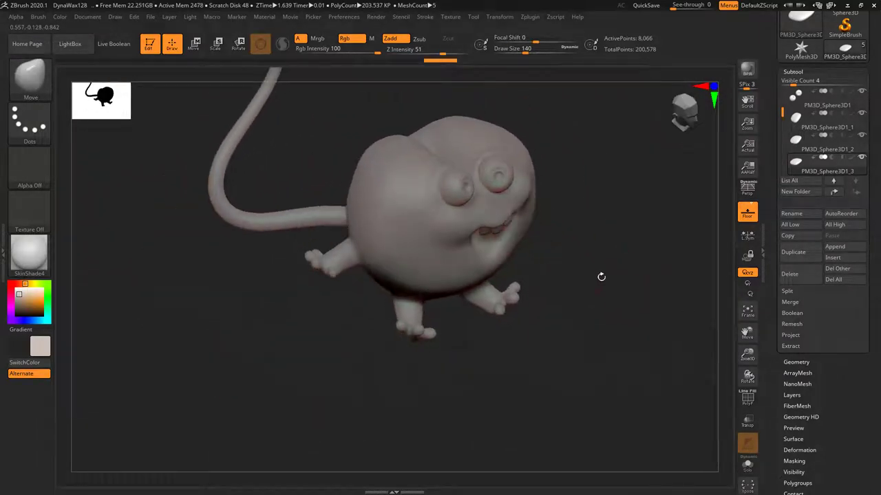
# Step: Merge the first tooth's subtool with the second tooth's using MergeDown
pyautogui.moveTo(779, 106); pyautogui.dragTo(800, 73)
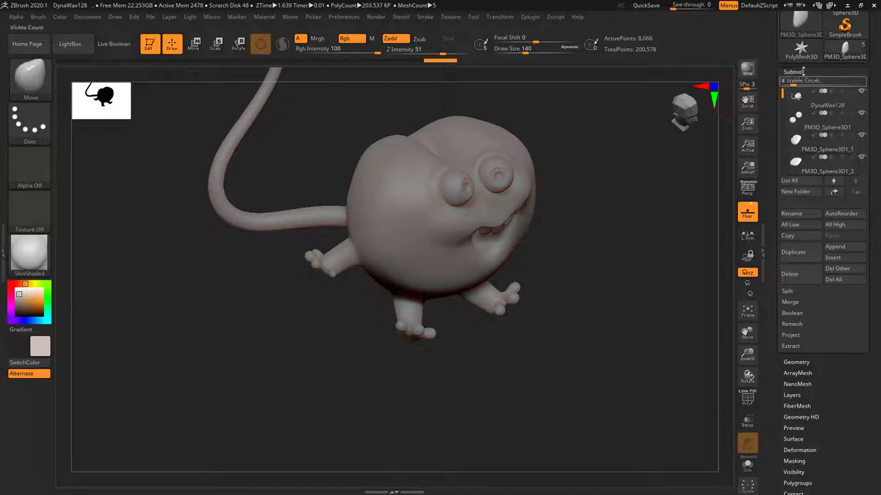
pyautogui.click(829, 148)
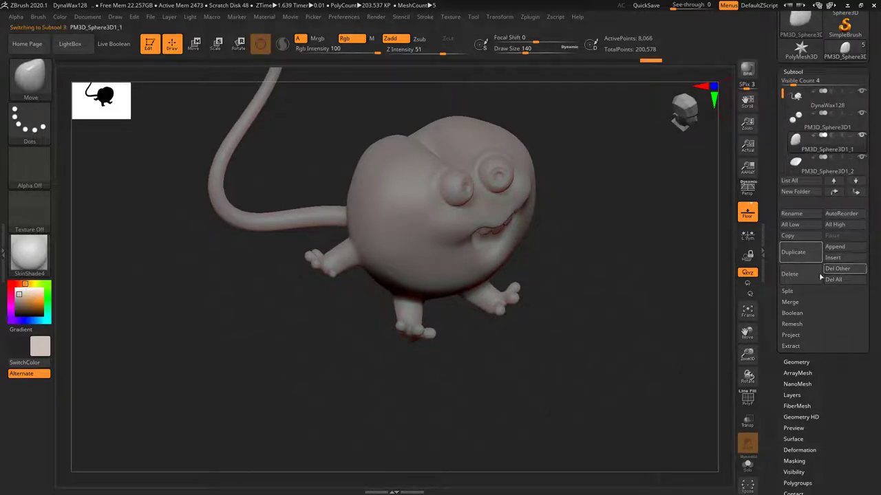
pyautogui.click(819, 305)
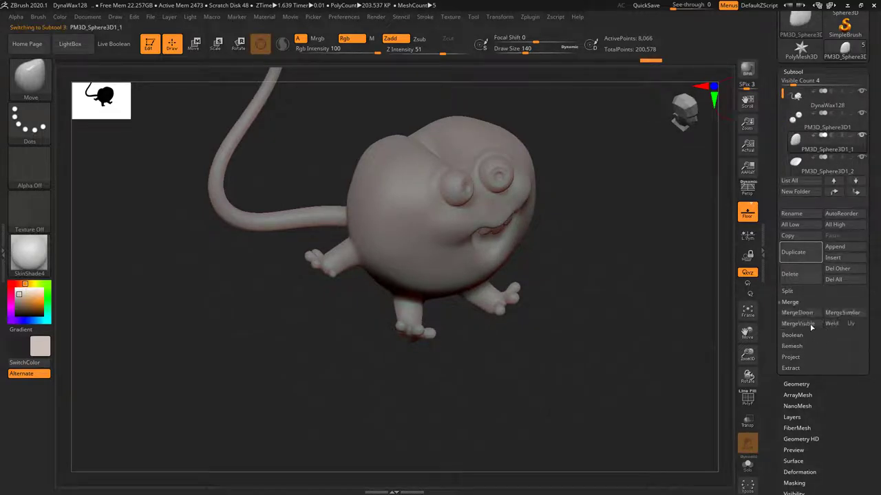
pyautogui.click(810, 326)
pyautogui.click(716, 335)
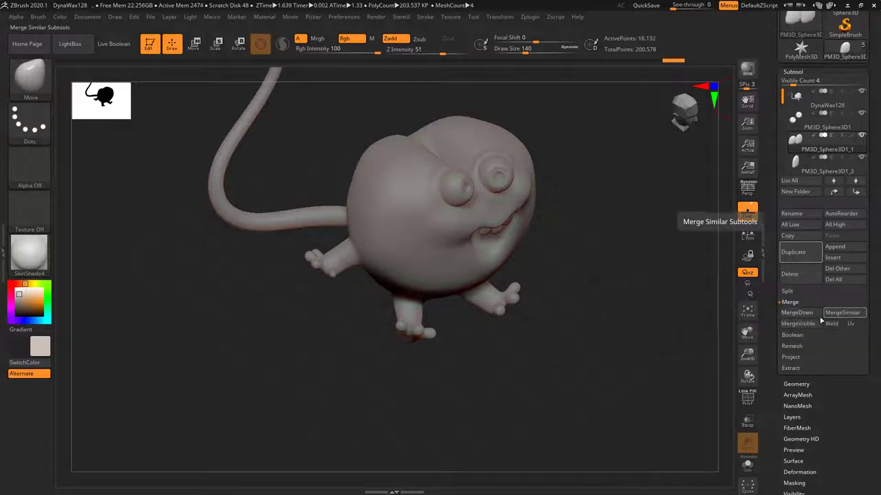
# Step: Merge the two joined teeth with the remaining third tooth using MergeDown
pyautogui.click(794, 313)
pyautogui.click(716, 334)
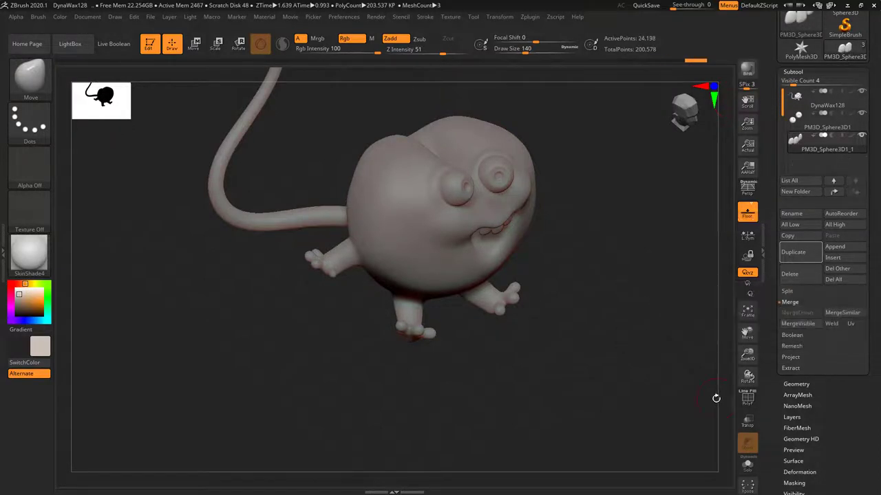
# Step: Start saving the project under a new name and create a ValentinesMonster folder inside gomezart on Local Disk (D:)
pyautogui.click(151, 18)
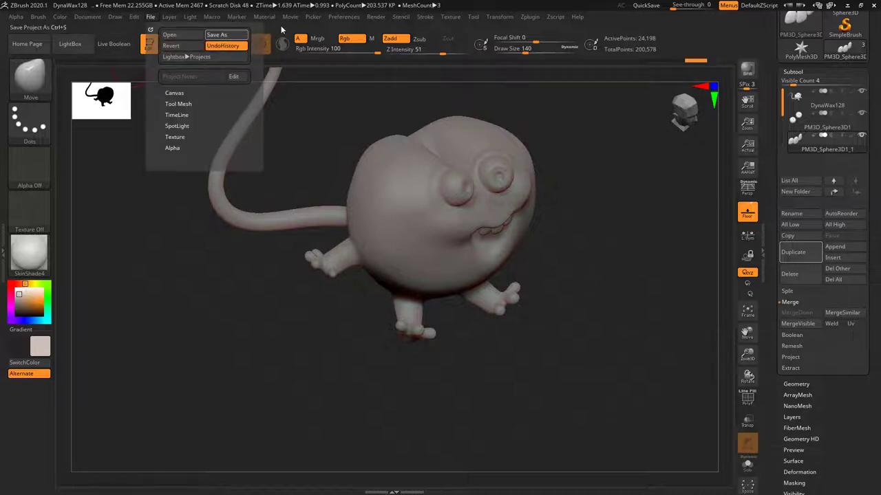
pyautogui.click(216, 35)
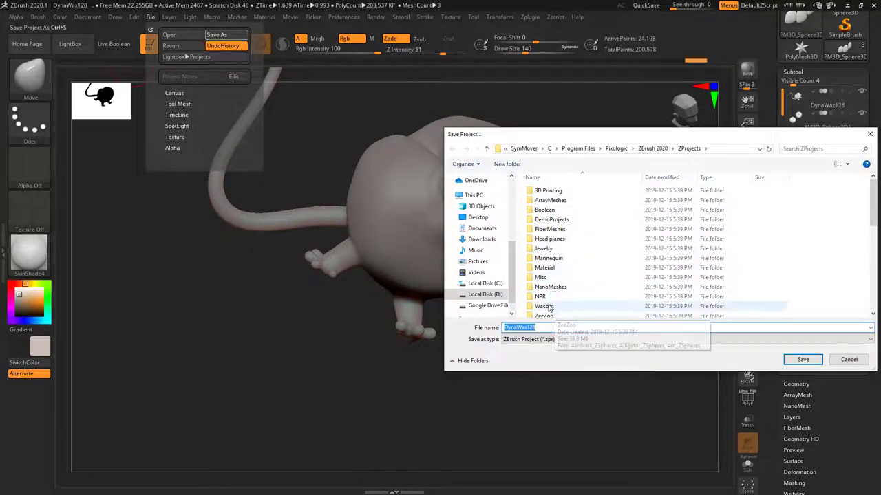
pyautogui.moveTo(872, 196)
pyautogui.mouseDown()
pyautogui.moveTo(875, 237)
pyautogui.moveTo(874, 196)
pyautogui.mouseUp()
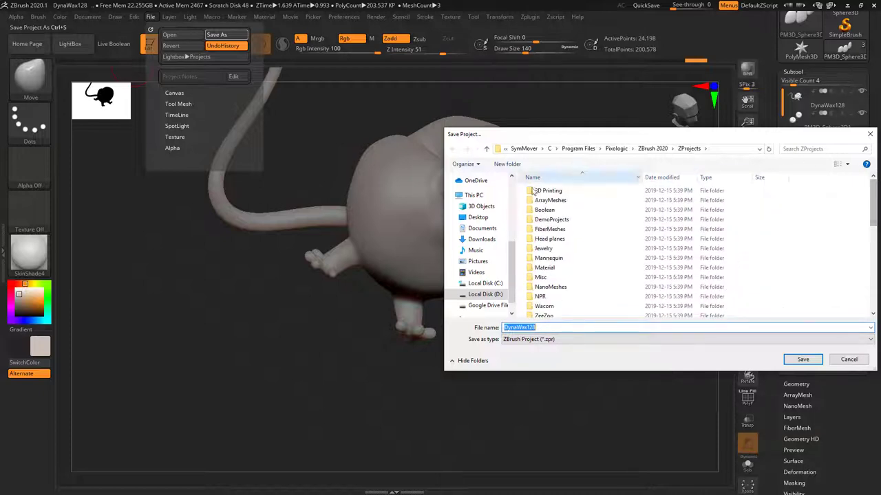
pyautogui.click(485, 294)
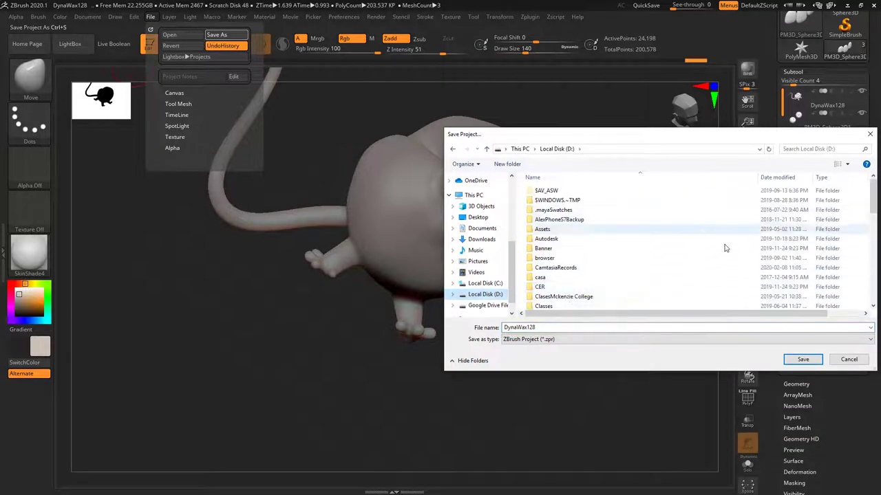
pyautogui.moveTo(874, 198); pyautogui.dragTo(873, 206)
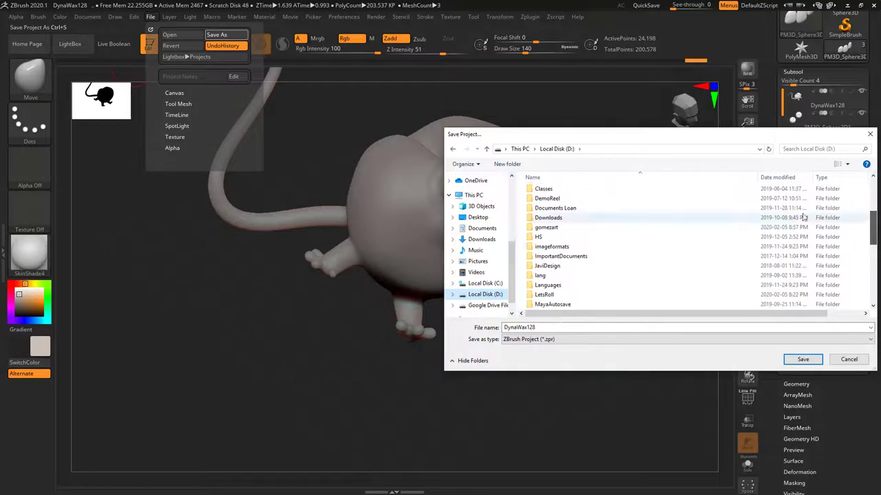
pyautogui.doubleClick(547, 247)
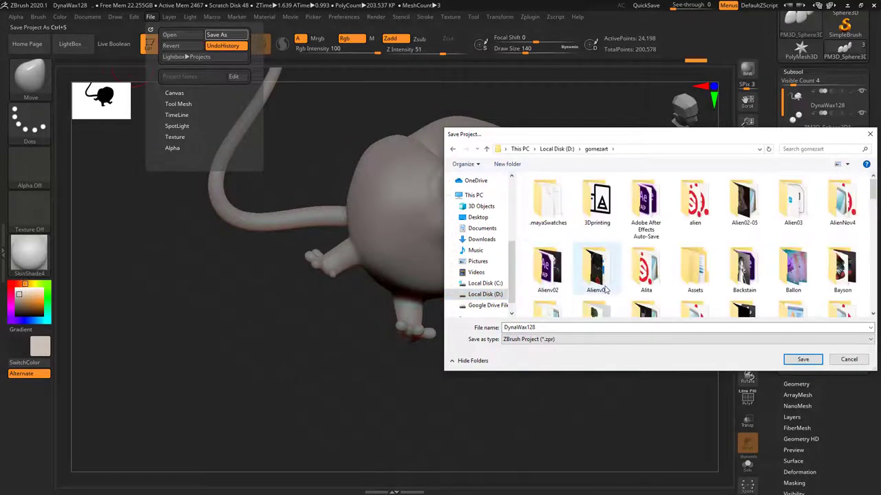
pyautogui.click(507, 164)
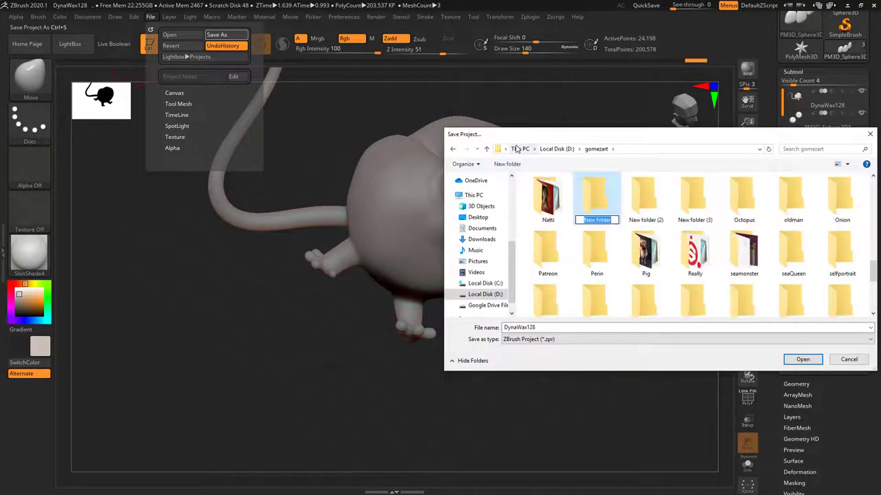
pyautogui.write('Val')
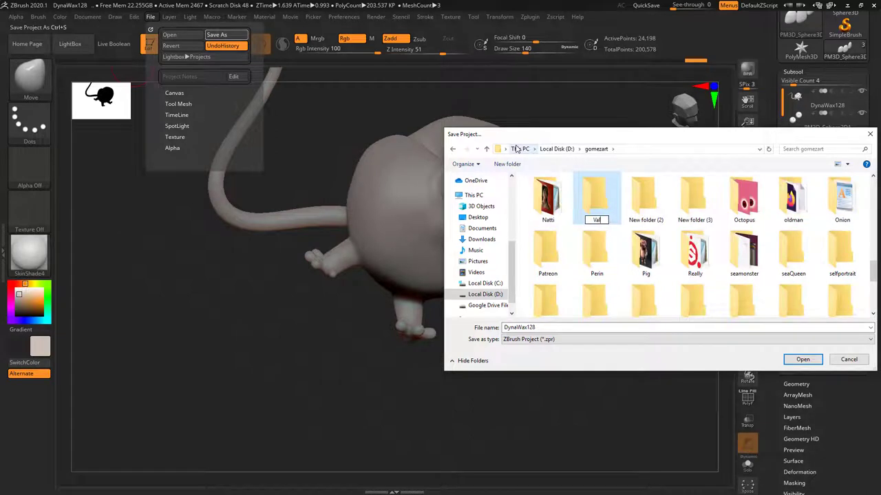
pyautogui.write('entinesMo')
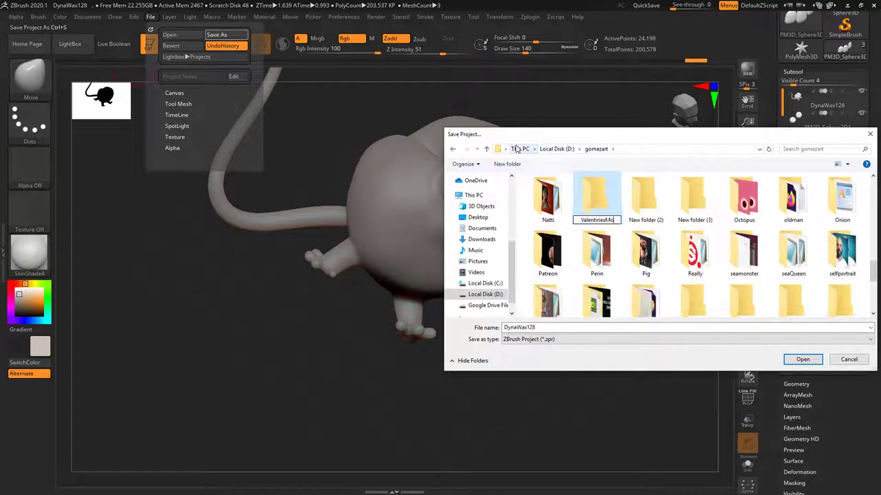
pyautogui.write('nster')
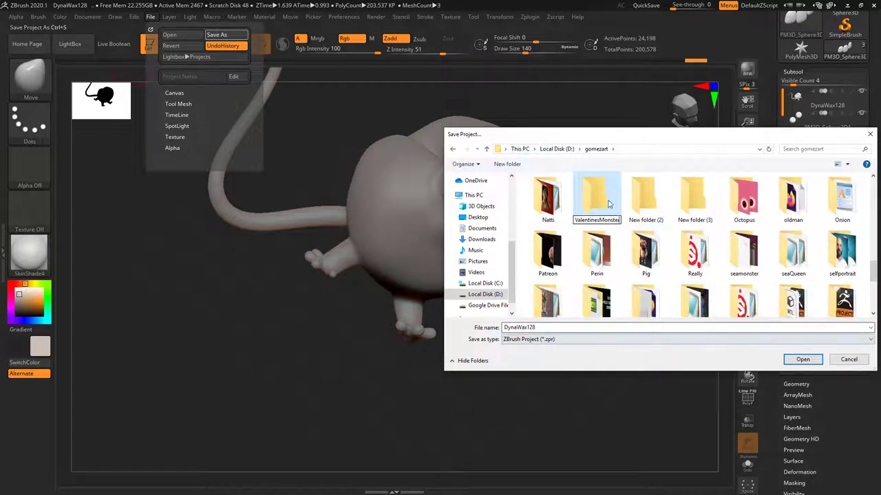
# Step: Save the project as Valentines in the ValentinesMonster folder, in ZBrush Project (*.zpr) format
pyautogui.doubleClick(600, 200)
pyautogui.doubleClick(560, 328)
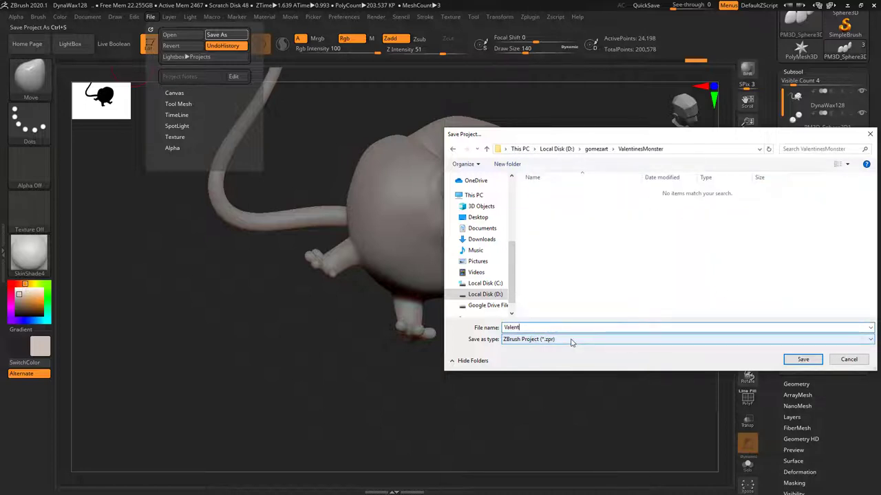
pyautogui.click(802, 360)
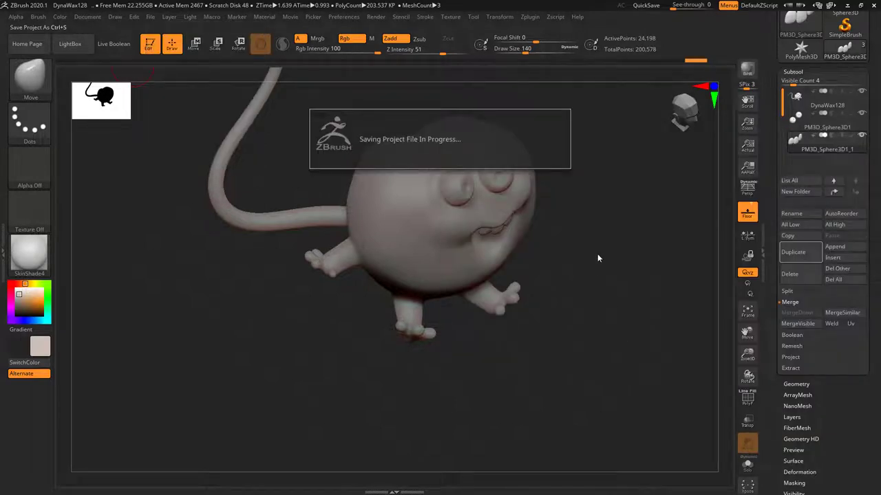
# Step: Append a Sphere3D as a new subtool
pyautogui.moveTo(597, 226); pyautogui.dragTo(622, 293)
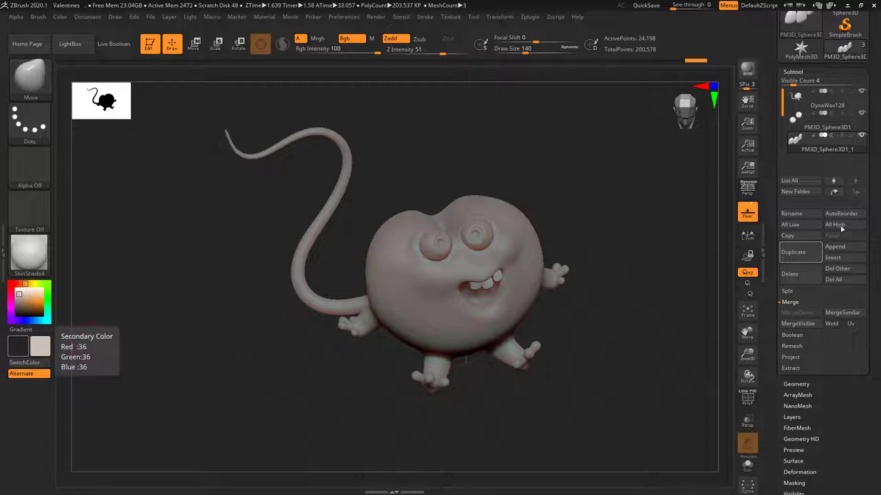
pyautogui.click(835, 247)
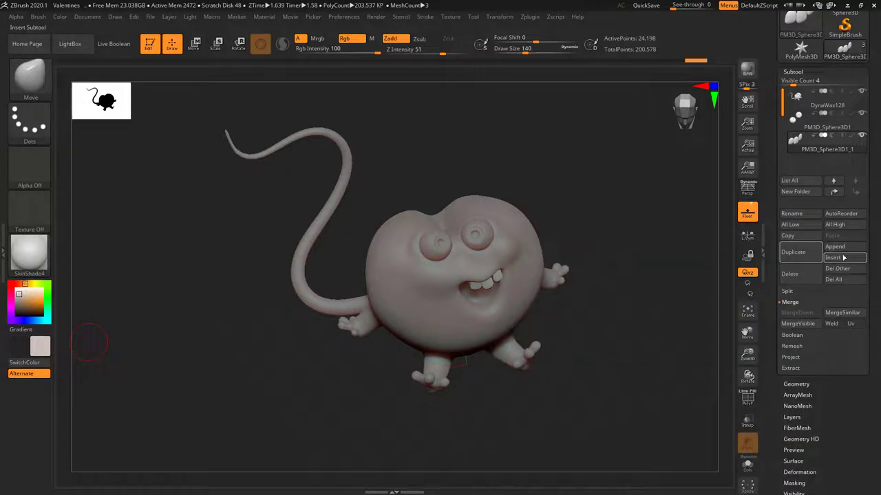
pyautogui.click(844, 249)
pyautogui.click(838, 253)
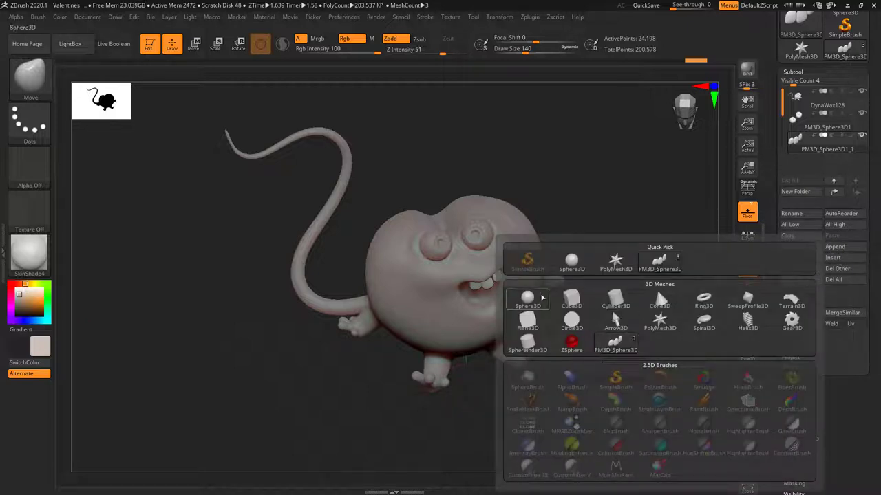
pyautogui.moveTo(538, 301)
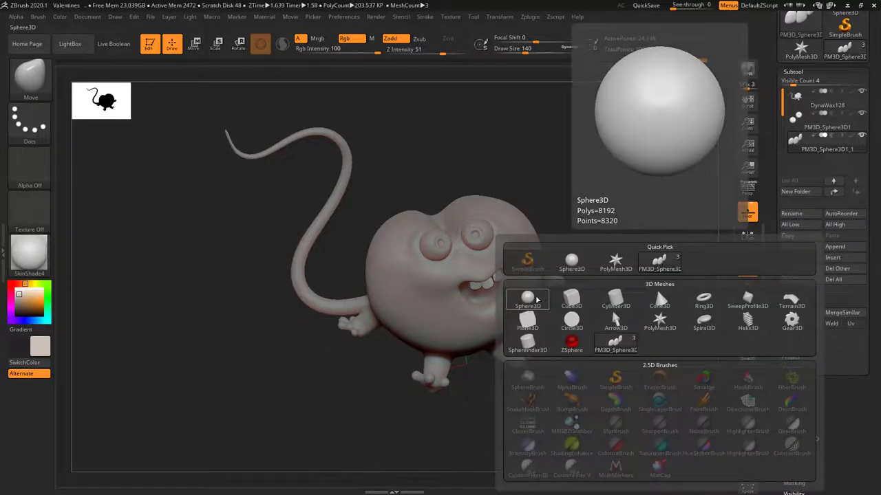
pyautogui.click(538, 301)
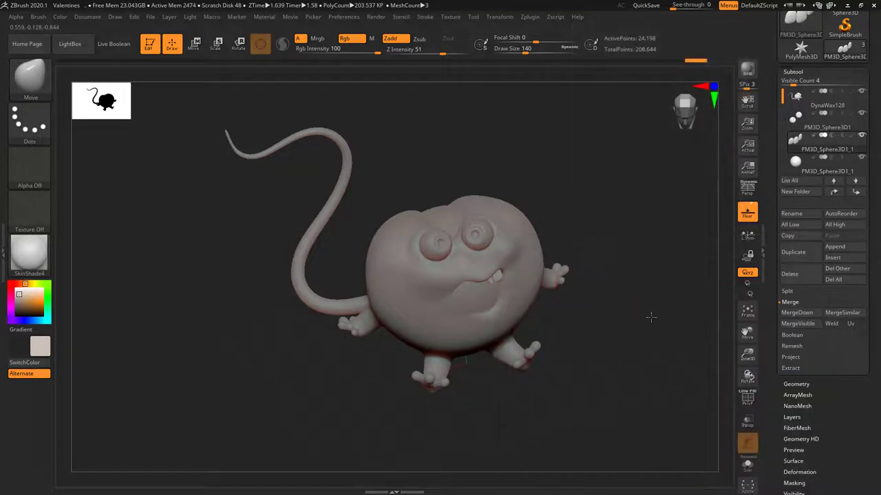
# Step: Move the appended sphere straight up above the character's head and flatten it from front to back into a thin disc
pyautogui.keyDown('shift'); pyautogui.moveTo(656, 335); pyautogui.dragTo(679, 337); pyautogui.keyUp('shift')
pyautogui.click(801, 167)
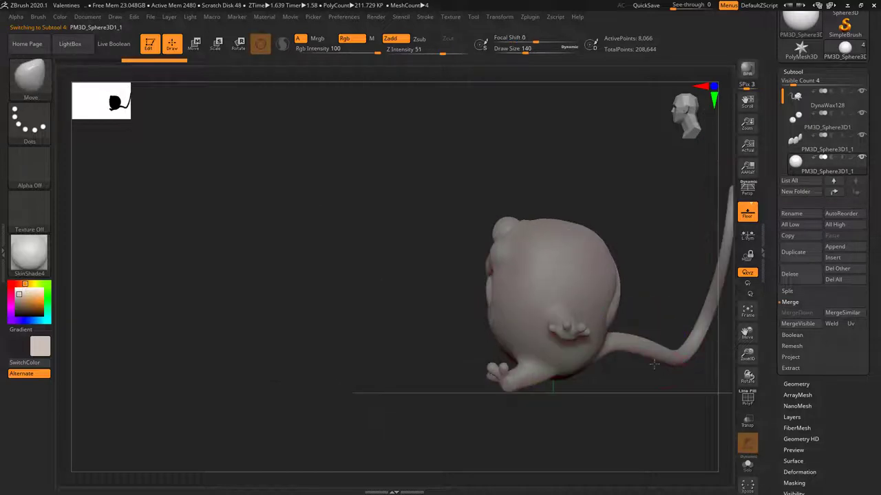
pyautogui.press('w')
pyautogui.moveTo(552, 229); pyautogui.dragTo(552, 93)
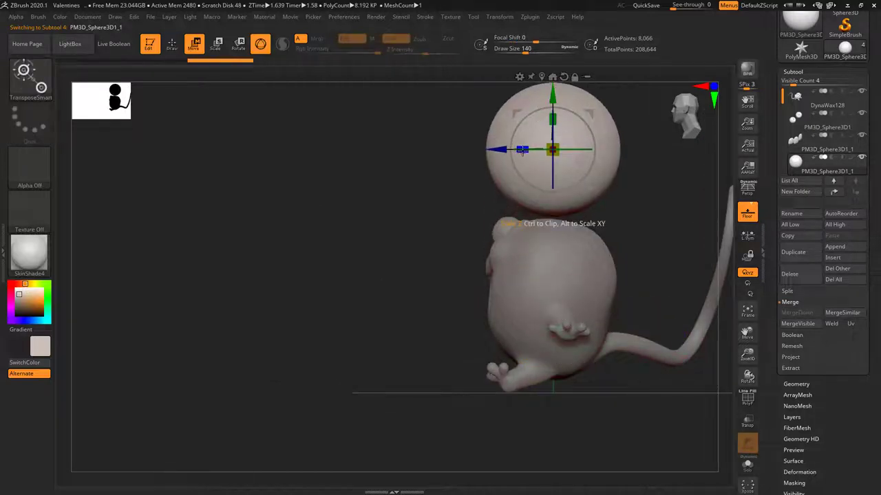
pyautogui.moveTo(522, 149); pyautogui.dragTo(588, 161)
# Step: With the Move brush at draw size 476, pull the disc's upper corners outward and push its lower sides in to form a point
pyautogui.moveTo(636, 225); pyautogui.dragTo(676, 220)
pyautogui.press('r')
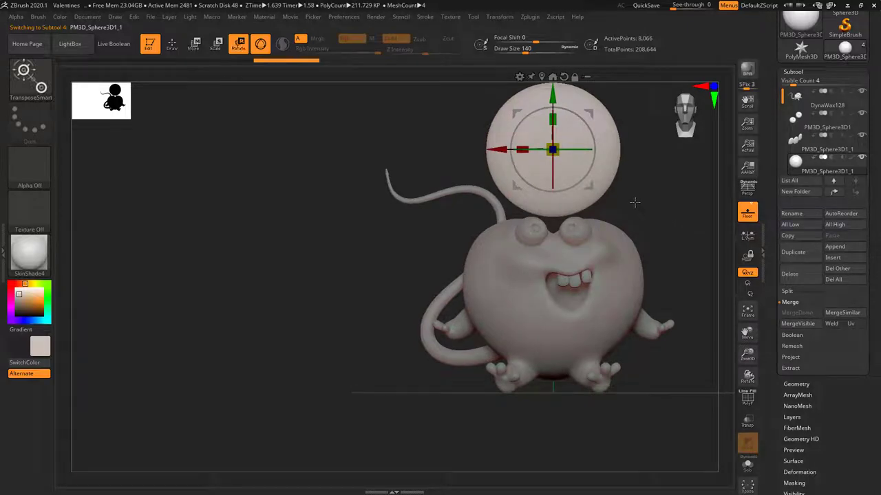
pyautogui.press('q')
pyautogui.moveTo(648, 200)
pyautogui.mouseDown()
pyautogui.moveTo(569, 270)
pyautogui.moveTo(603, 265)
pyautogui.mouseUp()
pyautogui.press('b')
pyautogui.press('m')
pyautogui.press('v')
pyautogui.press('space')
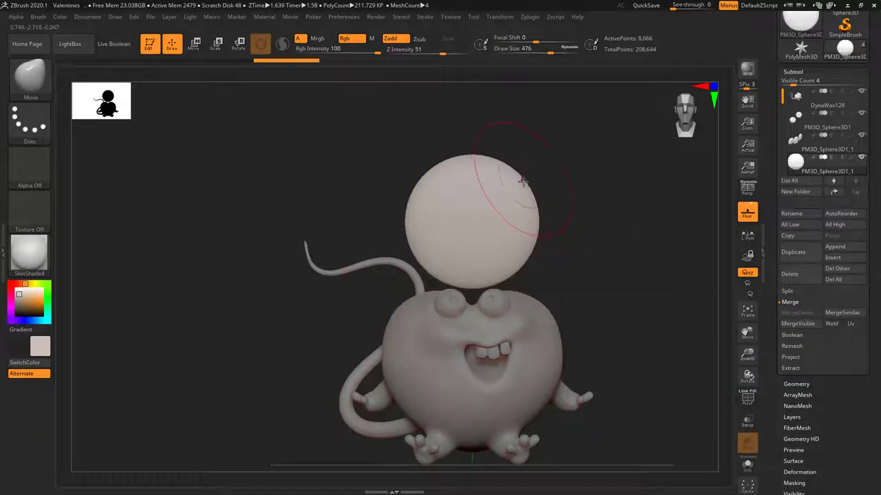
pyautogui.moveTo(518, 181); pyautogui.dragTo(544, 166)
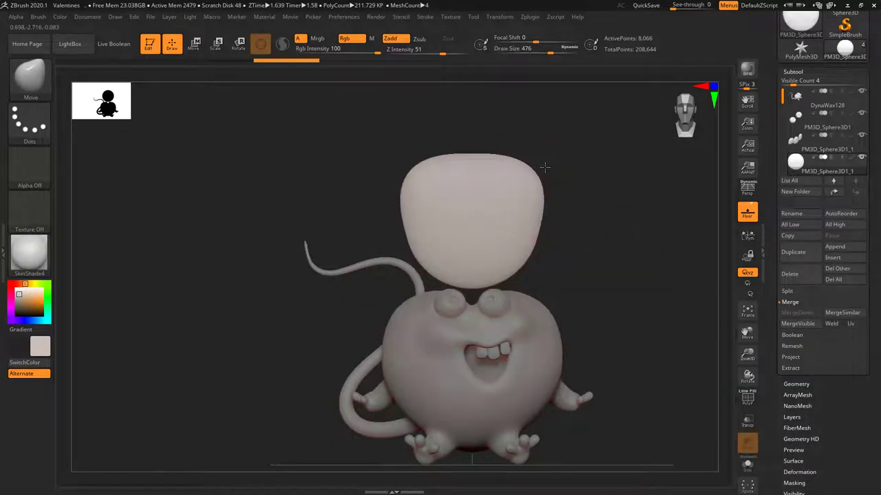
pyautogui.moveTo(508, 274)
pyautogui.mouseDown()
pyautogui.moveTo(486, 274)
pyautogui.moveTo(508, 259)
pyautogui.moveTo(503, 254)
pyautogui.mouseUp()
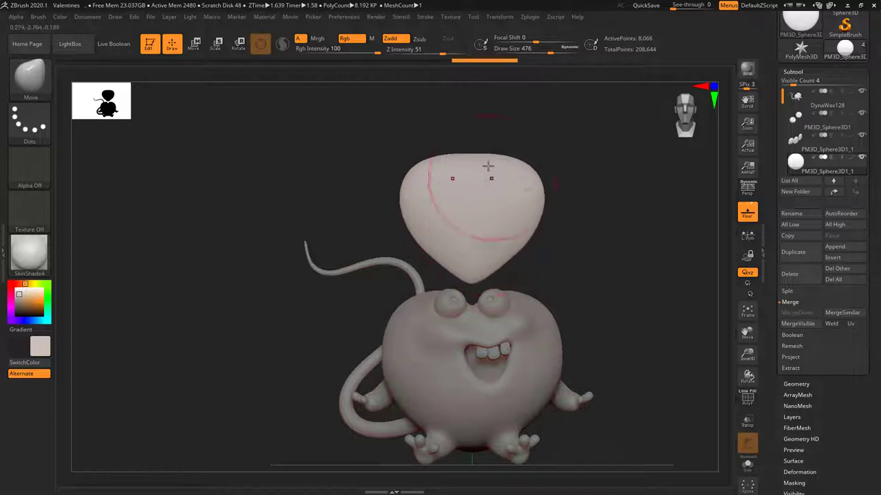
pyautogui.moveTo(610, 227); pyautogui.dragTo(542, 224)
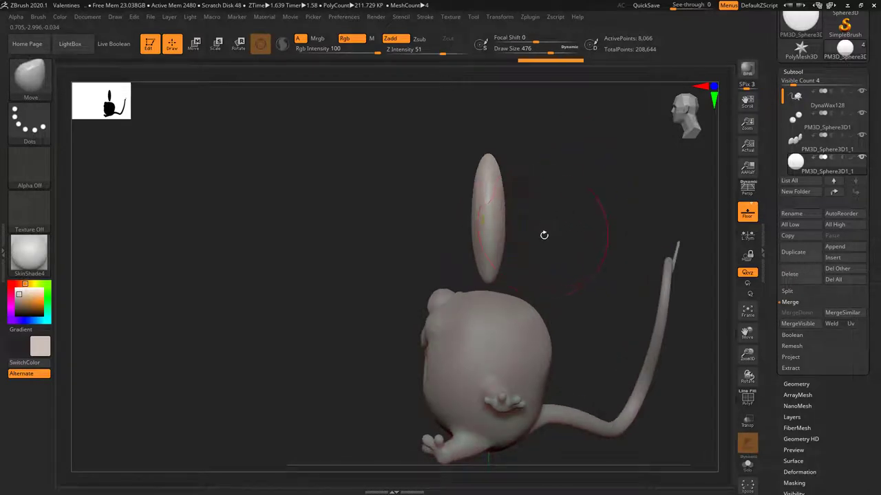
pyautogui.press('r')
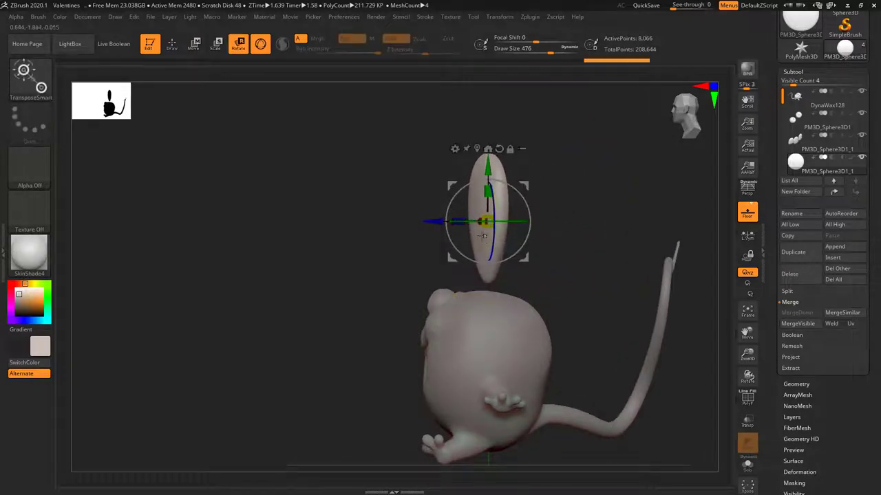
pyautogui.hotkey('ctrl', 'z')
pyautogui.moveTo(496, 222)
pyautogui.mouseDown()
pyautogui.moveTo(463, 223)
pyautogui.moveTo(483, 230)
pyautogui.mouseUp()
pyautogui.hotkey('ctrl', 'z')
pyautogui.hotkey('ctrl', 'z')
# Step: Reshape the pointed disc into a symmetrical heart with the Move brush, raising two rounded lobes, notching the top centre and refining the sides
pyautogui.moveTo(550, 191); pyautogui.dragTo(609, 205)
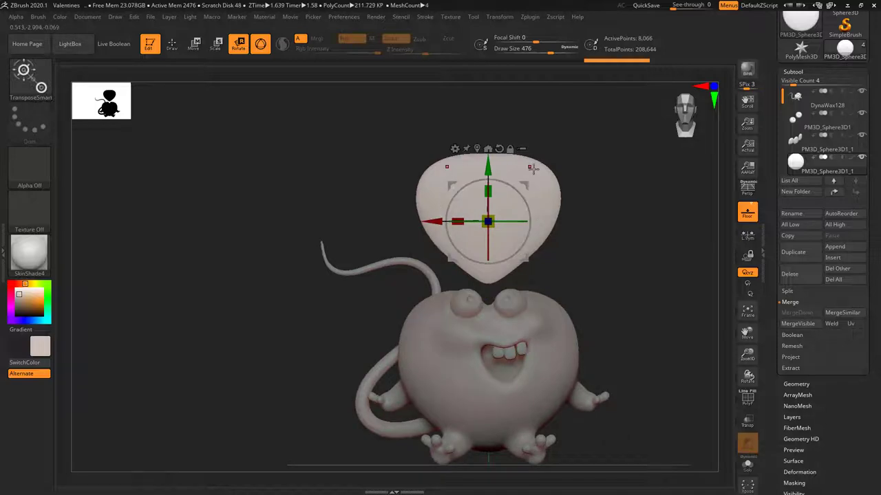
pyautogui.press('b')
pyautogui.press('m')
pyautogui.press('v')
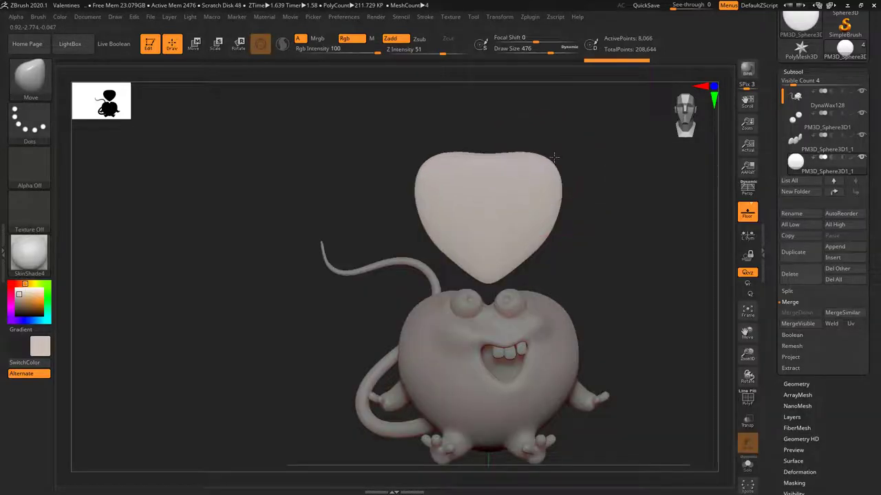
pyautogui.moveTo(554, 158); pyautogui.dragTo(553, 152)
pyautogui.moveTo(559, 192); pyautogui.dragTo(568, 190)
pyautogui.moveTo(492, 158)
pyautogui.mouseDown()
pyautogui.moveTo(493, 175)
pyautogui.moveTo(516, 156)
pyautogui.moveTo(503, 150)
pyautogui.moveTo(546, 154)
pyautogui.mouseUp()
pyautogui.moveTo(558, 189); pyautogui.dragTo(560, 190)
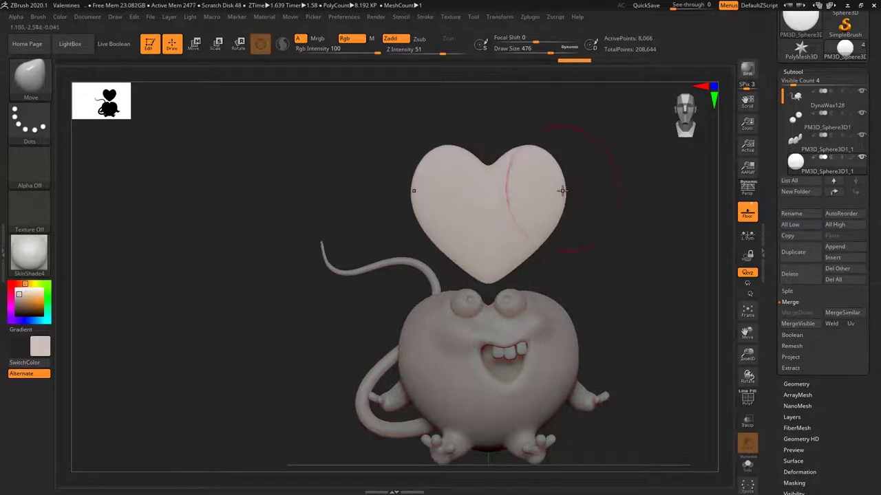
pyautogui.moveTo(520, 264); pyautogui.dragTo(513, 259)
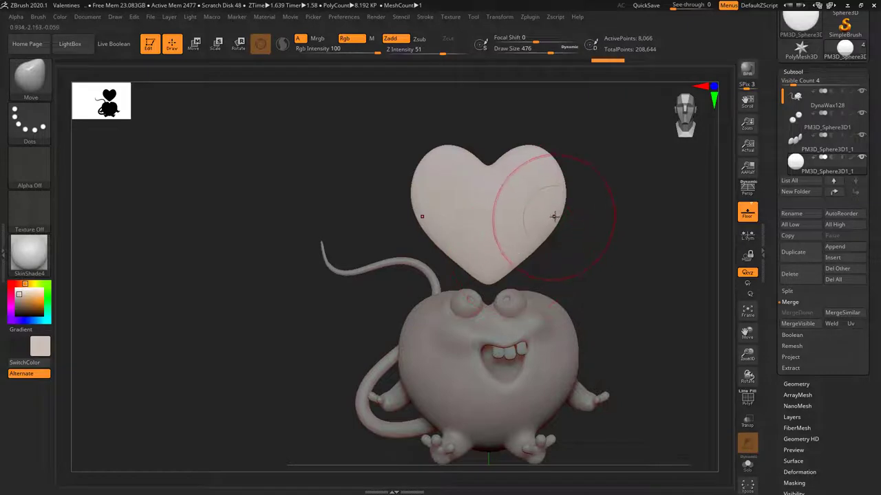
pyautogui.moveTo(560, 216); pyautogui.dragTo(556, 216)
# Step: Scale the heart down to about half its size and stretch it slightly in height
pyautogui.moveTo(615, 195); pyautogui.dragTo(627, 226)
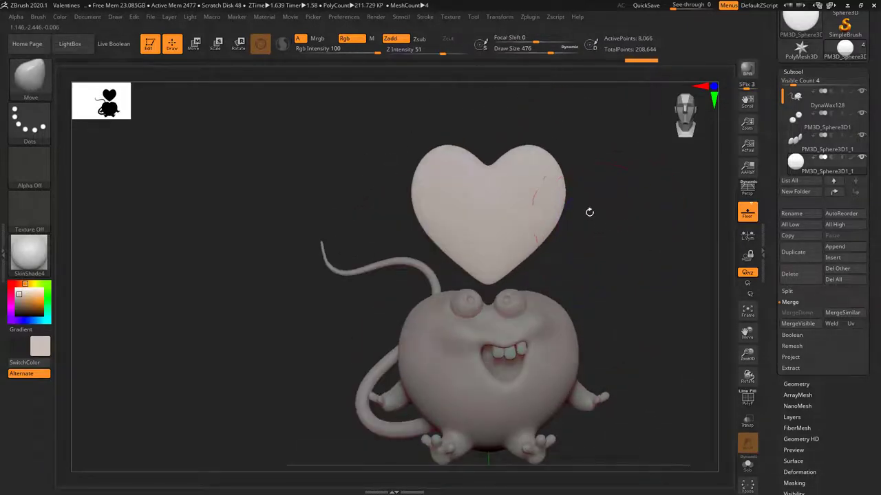
pyautogui.press('r')
pyautogui.moveTo(495, 221)
pyautogui.mouseDown()
pyautogui.moveTo(487, 216)
pyautogui.moveTo(481, 227)
pyautogui.mouseUp()
pyautogui.moveTo(490, 190); pyautogui.dragTo(492, 181)
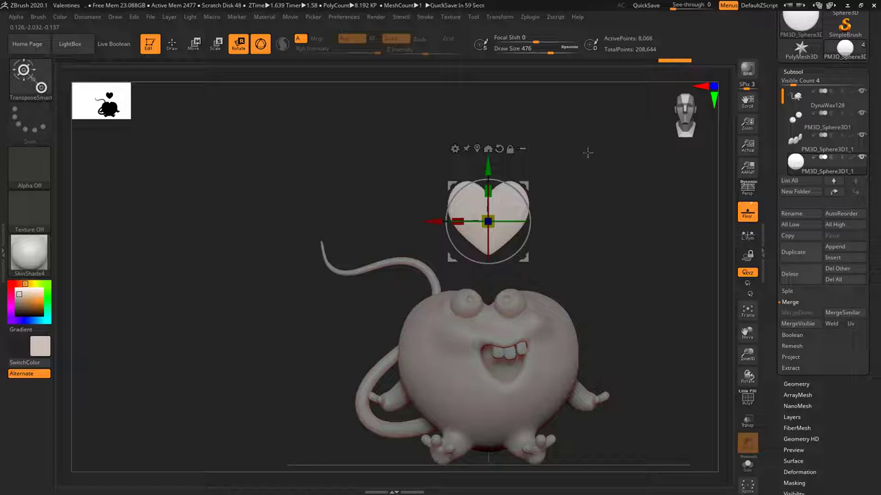
# Step: Rotate the heart 180 degrees in the front plane so that its point faces up
pyautogui.moveTo(611, 223); pyautogui.dragTo(530, 191)
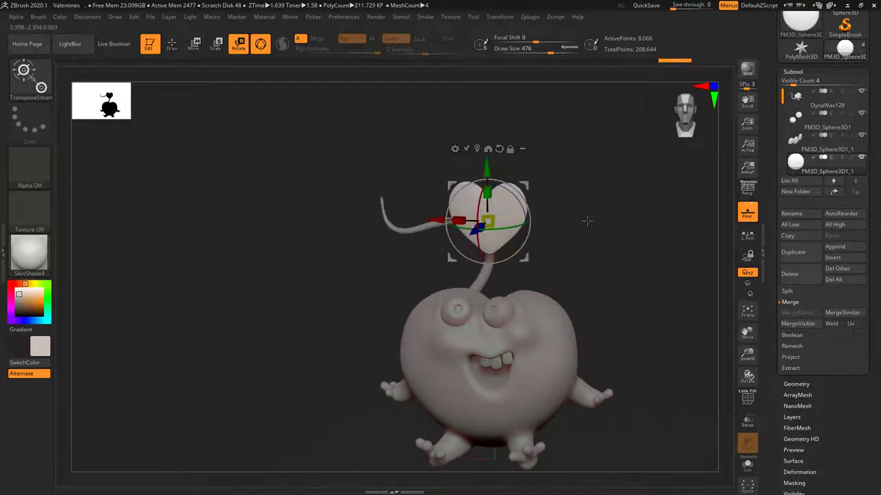
pyautogui.moveTo(613, 222); pyautogui.dragTo(616, 216)
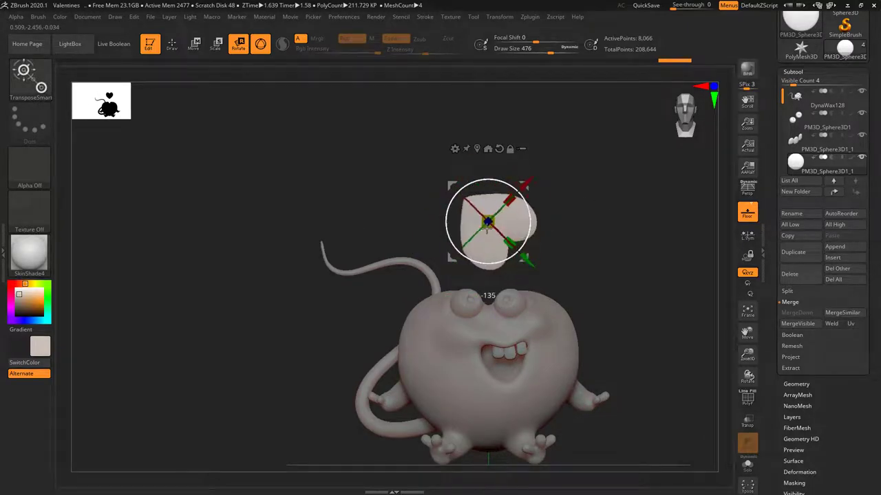
pyautogui.moveTo(486, 231); pyautogui.dragTo(488, 222)
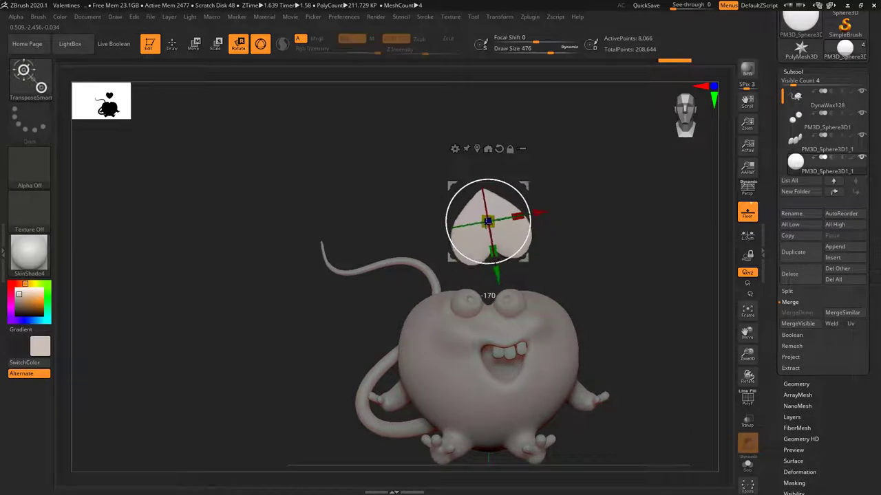
pyautogui.moveTo(486, 224); pyautogui.dragTo(484, 211)
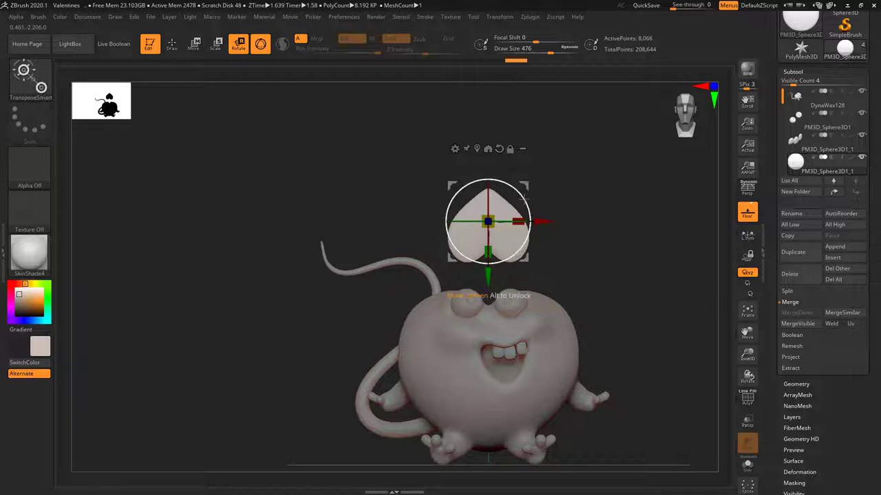
# Step: Move the upside-down heart from above the head over to the tip of the tail, undoing the last misplacement
pyautogui.moveTo(525, 184); pyautogui.dragTo(369, 201)
pyautogui.moveTo(543, 231); pyautogui.dragTo(599, 245)
pyautogui.moveTo(377, 261); pyautogui.dragTo(199, 234)
pyautogui.moveTo(571, 221); pyautogui.dragTo(625, 244)
pyautogui.keyDown('alt'); pyautogui.moveTo(491, 263); pyautogui.dragTo(531, 335); pyautogui.keyUp('alt')
pyautogui.keyDown('alt'); pyautogui.moveTo(519, 243); pyautogui.dragTo(584, 233); pyautogui.keyUp('alt')
pyautogui.moveTo(481, 269); pyautogui.dragTo(462, 229)
pyautogui.moveTo(532, 242); pyautogui.dragTo(616, 213)
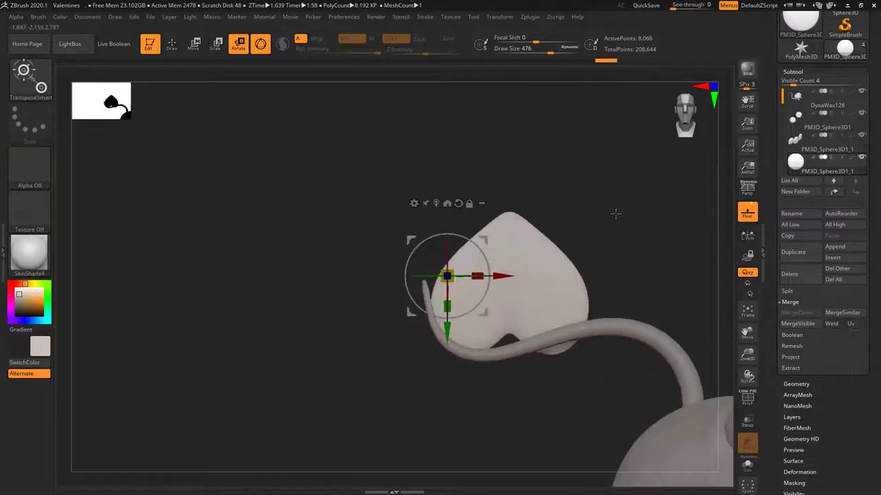
pyautogui.hotkey('ctrl', 'z')
# Step: Set the heart's notch onto the end of the tail in depth and tilt the heart to follow the tail's direction
pyautogui.moveTo(449, 277); pyautogui.dragTo(607, 181)
pyautogui.moveTo(570, 221); pyautogui.dragTo(572, 195)
pyautogui.moveTo(612, 182); pyautogui.dragTo(430, 201)
pyautogui.moveTo(545, 222)
pyautogui.mouseDown()
pyautogui.moveTo(589, 229)
pyautogui.moveTo(562, 263)
pyautogui.mouseUp()
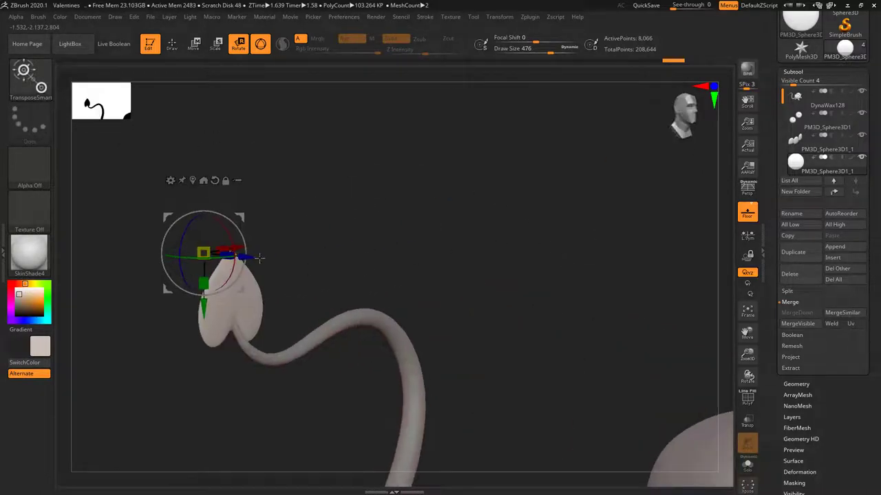
pyautogui.moveTo(229, 231); pyautogui.dragTo(230, 213)
pyautogui.moveTo(664, 208); pyautogui.dragTo(641, 216)
pyautogui.keyDown('alt'); pyautogui.moveTo(427, 201); pyautogui.dragTo(470, 203); pyautogui.keyUp('alt')
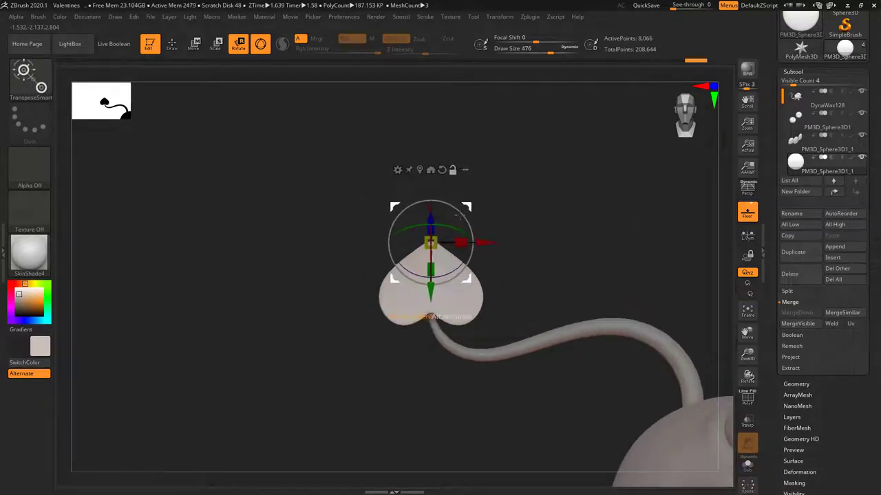
# Step: Scale the heart down to suit the tail, fine-tune its position and tilt on the tail's end, and return to sculpting mode
pyautogui.moveTo(433, 241); pyautogui.dragTo(428, 242)
pyautogui.moveTo(566, 215); pyautogui.dragTo(605, 194)
pyautogui.moveTo(477, 211); pyautogui.dragTo(465, 225)
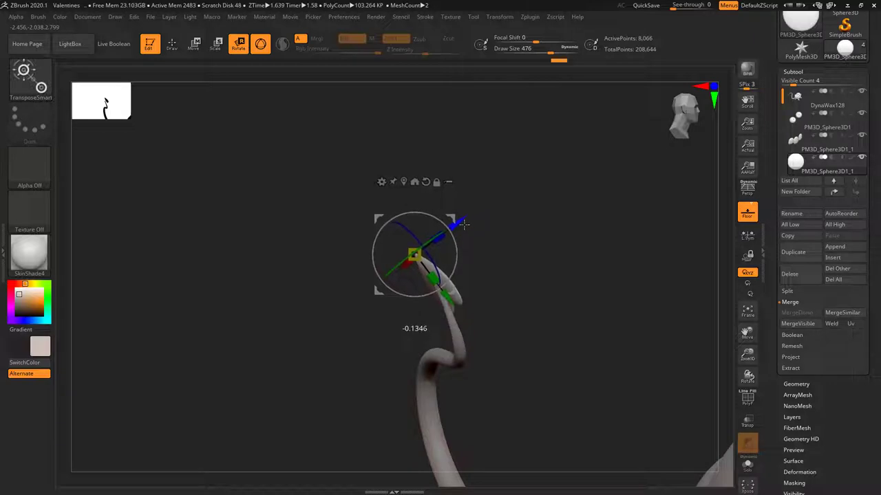
pyautogui.moveTo(398, 288); pyautogui.dragTo(393, 283)
pyautogui.moveTo(555, 242); pyautogui.dragTo(498, 243)
pyautogui.moveTo(446, 226); pyautogui.dragTo(445, 226)
pyautogui.moveTo(573, 273)
pyautogui.mouseDown()
pyautogui.moveTo(550, 282)
pyautogui.moveTo(577, 259)
pyautogui.mouseUp()
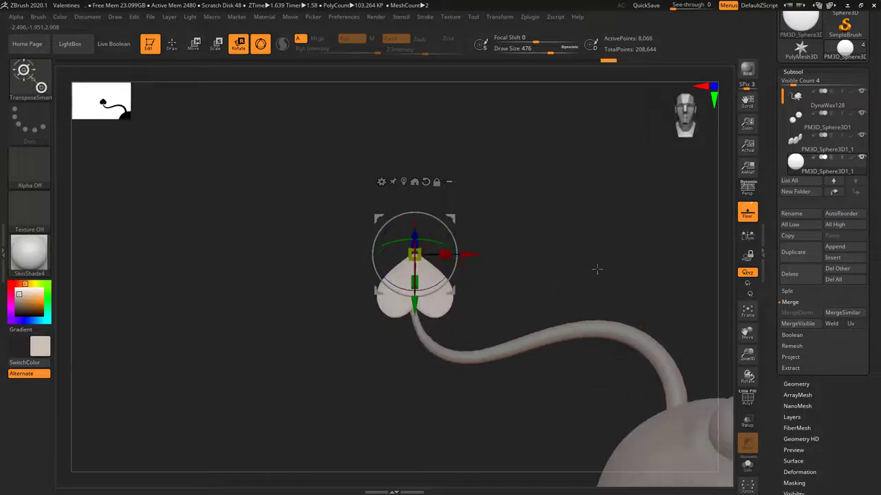
pyautogui.press('q')
pyautogui.keyDown('alt'); pyautogui.moveTo(632, 279); pyautogui.dragTo(567, 209); pyautogui.keyUp('alt')
pyautogui.moveTo(596, 260)
pyautogui.mouseDown()
pyautogui.moveTo(622, 277)
pyautogui.moveTo(595, 255)
pyautogui.moveTo(619, 273)
pyautogui.moveTo(613, 246)
pyautogui.moveTo(623, 258)
pyautogui.moveTo(528, 210)
pyautogui.mouseUp()
pyautogui.moveTo(565, 257); pyautogui.dragTo(570, 216)
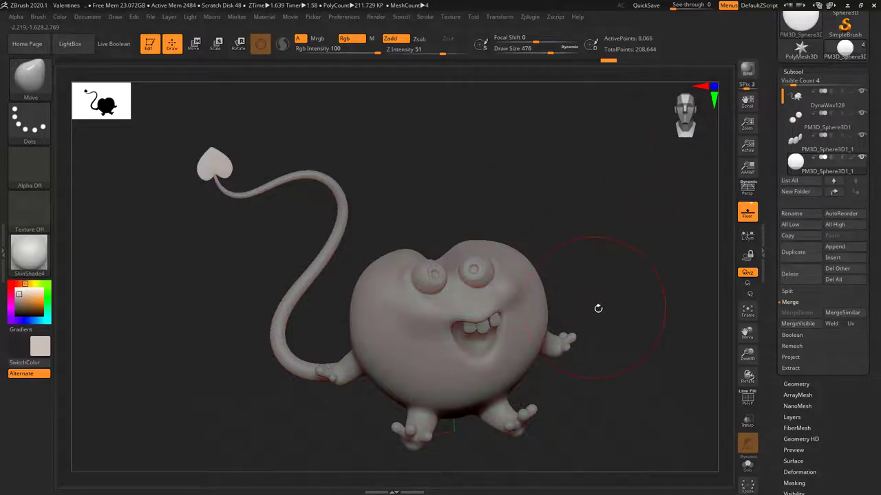
# Step: Choose the Pinch_3DCW brush and make the DynaWax128 body the active subtool
pyautogui.press('b')
pyautogui.click(316, 456)
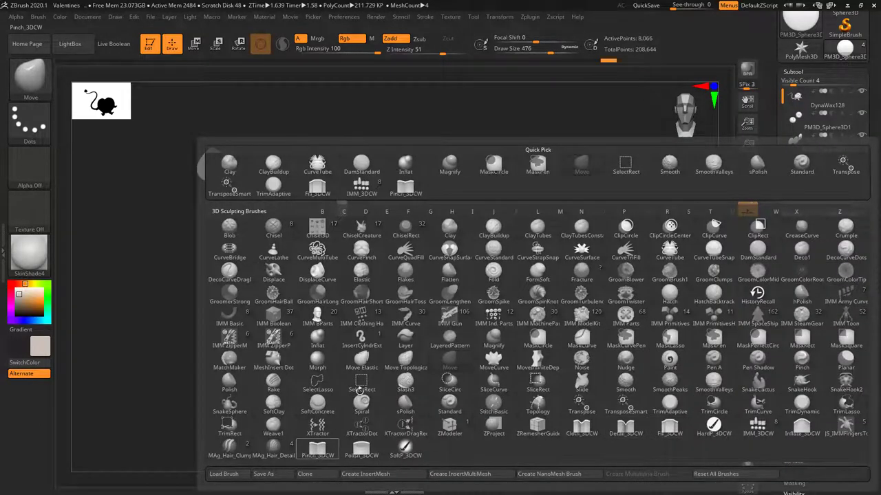
pyautogui.moveTo(584, 294)
pyautogui.mouseDown()
pyautogui.moveTo(640, 282)
pyautogui.moveTo(660, 213)
pyautogui.mouseUp()
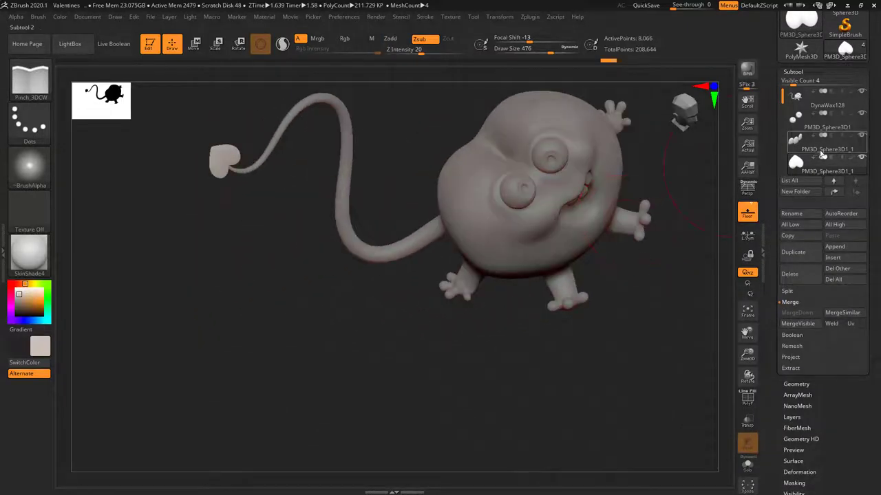
pyautogui.click(811, 103)
pyautogui.moveTo(639, 285); pyautogui.dragTo(569, 282)
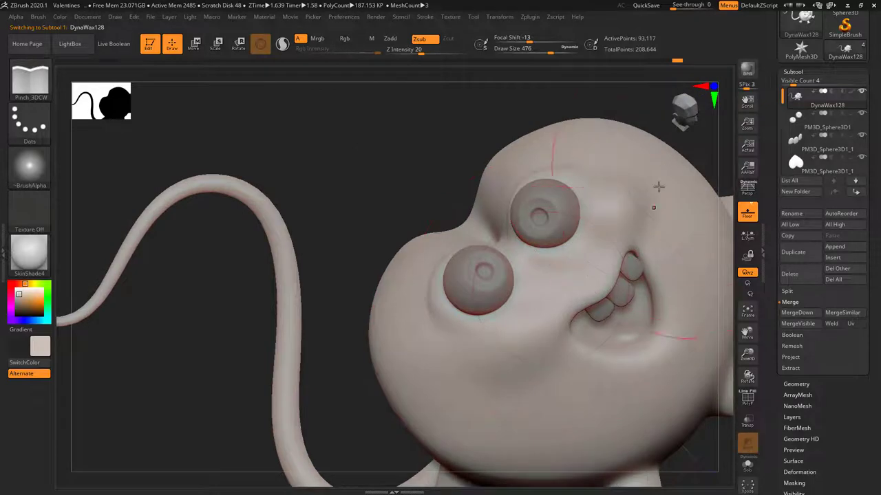
pyautogui.keyDown('shift'); pyautogui.moveTo(703, 148); pyautogui.dragTo(697, 165); pyautogui.keyUp('shift')
pyautogui.keyDown('alt'); pyautogui.moveTo(375, 199); pyautogui.dragTo(236, 293); pyautogui.keyUp('alt')
# Step: Set the body's DynaMesh resolution to 1032 and remesh it
pyautogui.click(801, 384)
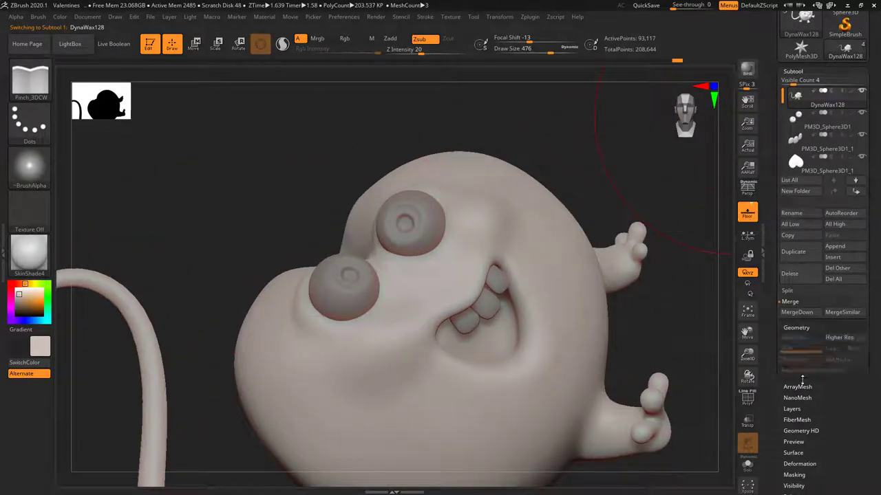
pyautogui.scroll(-5, 873, 201)
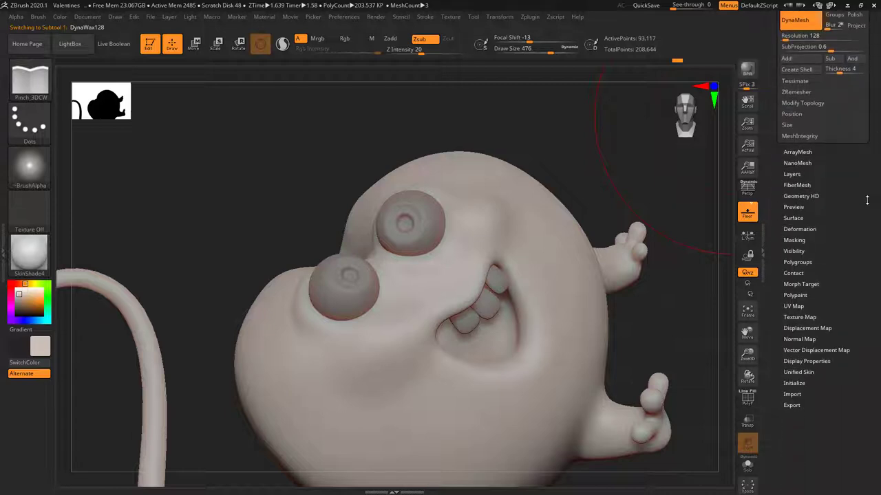
pyautogui.scroll(1, 838, 248)
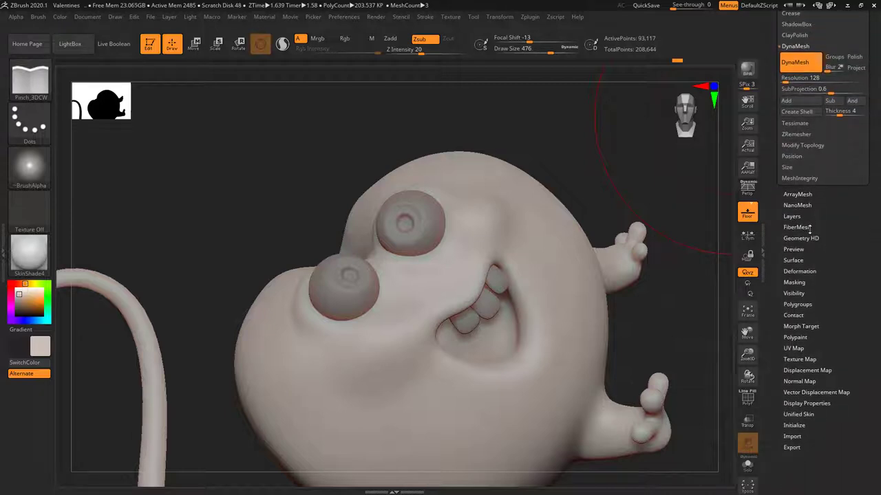
pyautogui.click(785, 78)
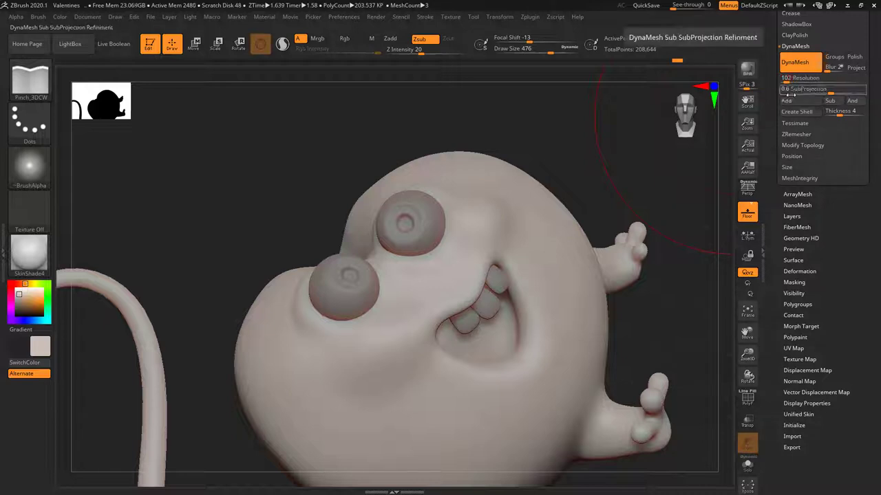
pyautogui.click(804, 81)
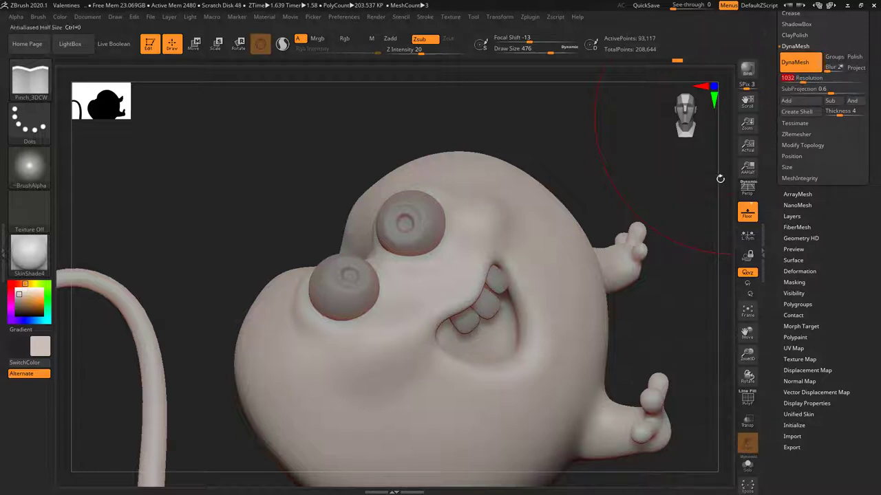
pyautogui.keyDown('ctrl'); pyautogui.moveTo(673, 185); pyautogui.dragTo(671, 287); pyautogui.keyUp('ctrl')
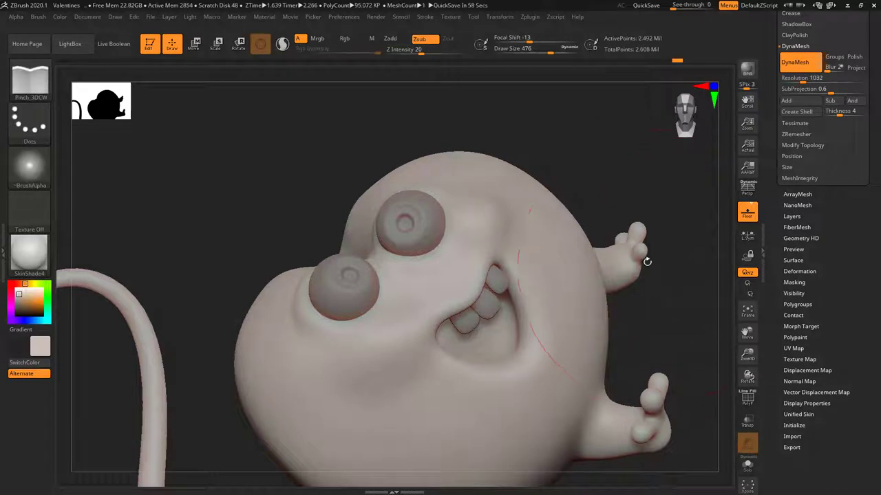
# Step: Smooth the remeshed surface of the body, limbs and tail with the Smooth brush
pyautogui.press('shift')
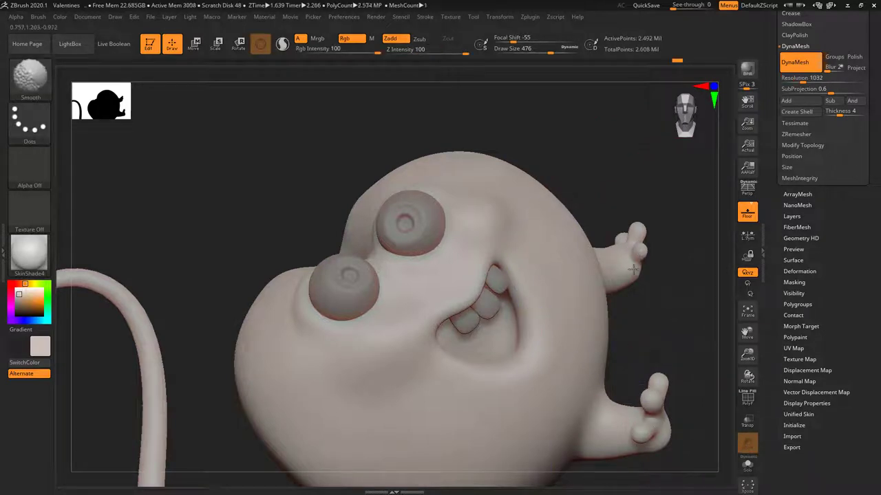
pyautogui.moveTo(668, 299)
pyautogui.keyDown('alt'); pyautogui.mouseDown()
pyautogui.moveTo(658, 264)
pyautogui.moveTo(632, 251)
pyautogui.moveTo(647, 206)
pyautogui.moveTo(649, 131)
pyautogui.mouseUp(); pyautogui.keyUp('alt')
pyautogui.press('shift')
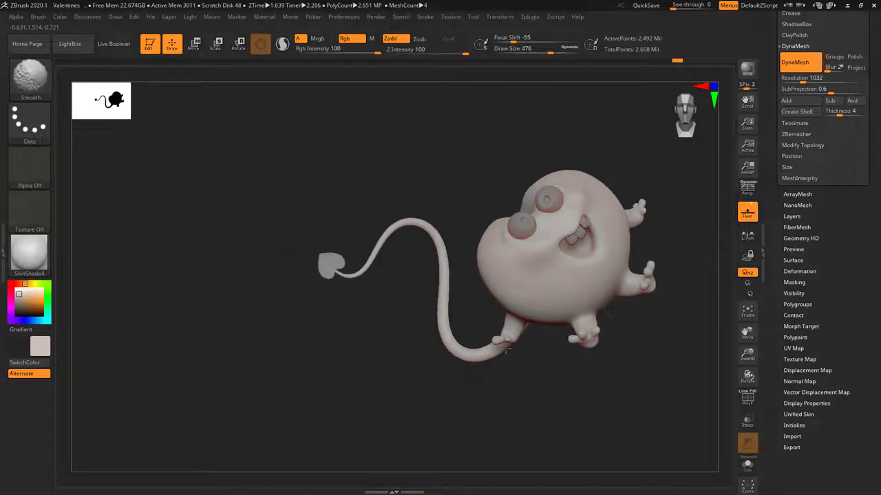
pyautogui.moveTo(461, 399); pyautogui.dragTo(527, 325)
pyautogui.press('shift')
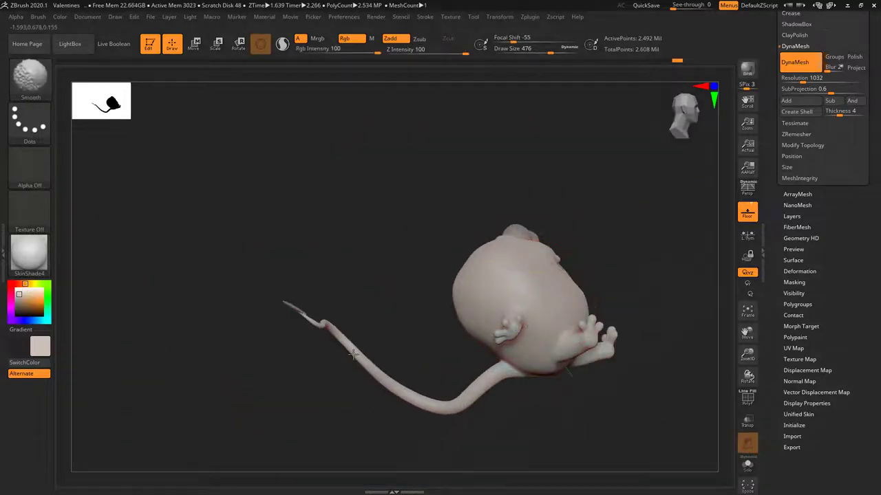
pyautogui.moveTo(535, 400); pyautogui.dragTo(561, 411)
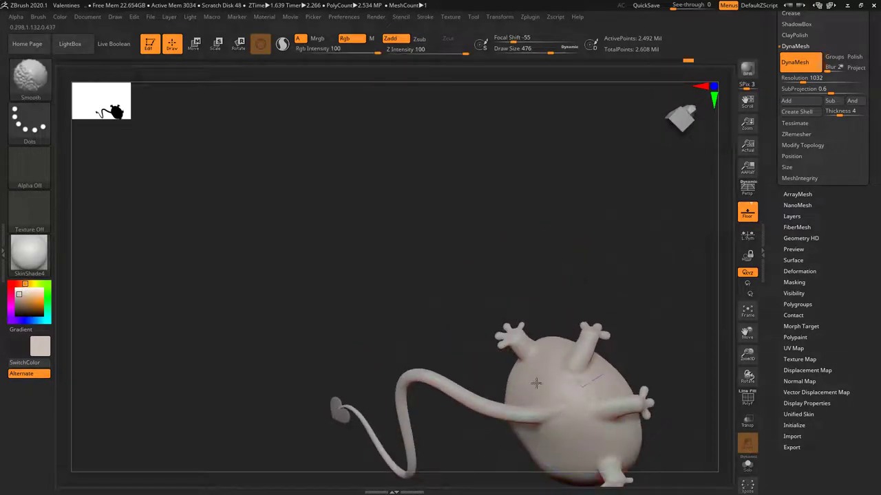
pyautogui.moveTo(612, 456)
pyautogui.mouseDown()
pyautogui.moveTo(651, 257)
pyautogui.moveTo(642, 315)
pyautogui.moveTo(570, 319)
pyautogui.mouseUp()
pyautogui.press('shift')
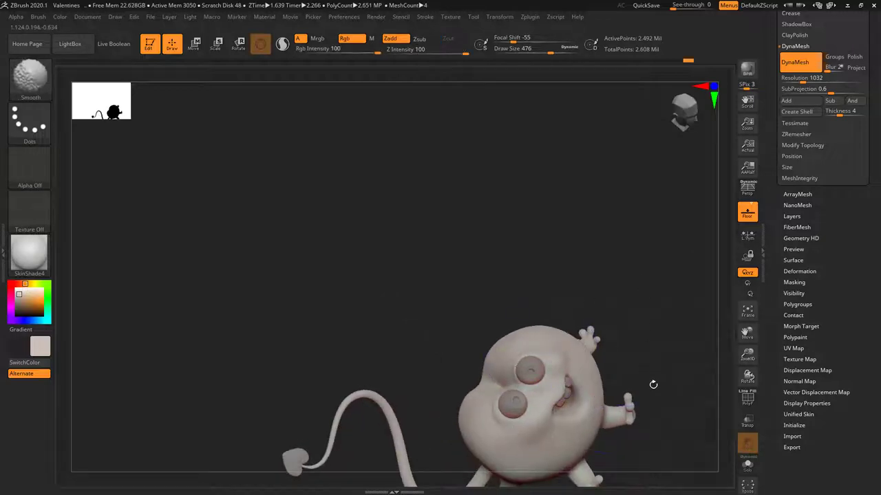
pyautogui.moveTo(653, 384)
pyautogui.keyDown('alt'); pyautogui.mouseDown()
pyautogui.moveTo(670, 397)
pyautogui.moveTo(628, 251)
pyautogui.moveTo(658, 317)
pyautogui.moveTo(635, 236)
pyautogui.mouseUp(); pyautogui.keyUp('alt')
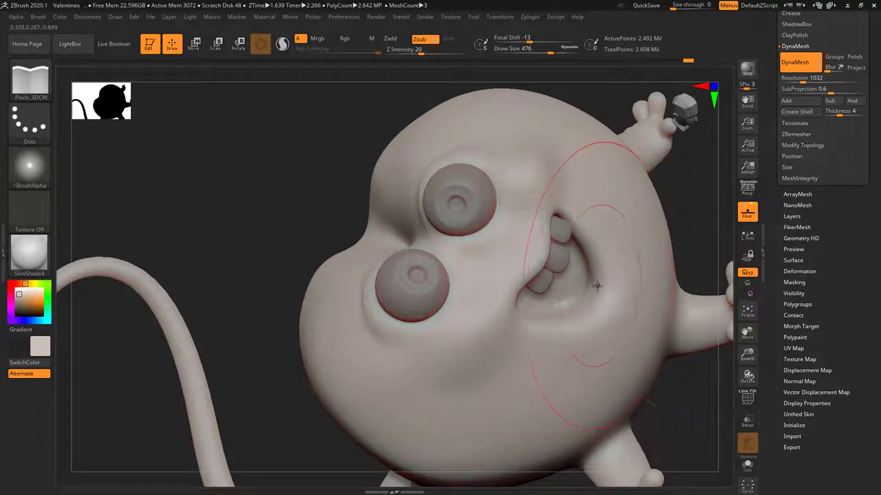
# Step: Reduce the draw size to 120 and pinch a sharp crease around the character's left cheek beside the mouth corner
pyautogui.press('space')
pyautogui.moveTo(597, 286); pyautogui.dragTo(570, 286)
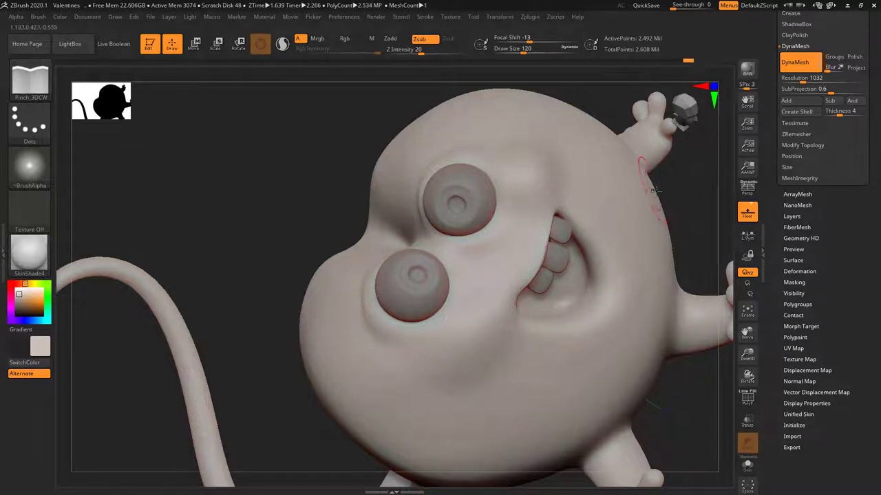
pyautogui.moveTo(681, 205); pyautogui.dragTo(723, 230)
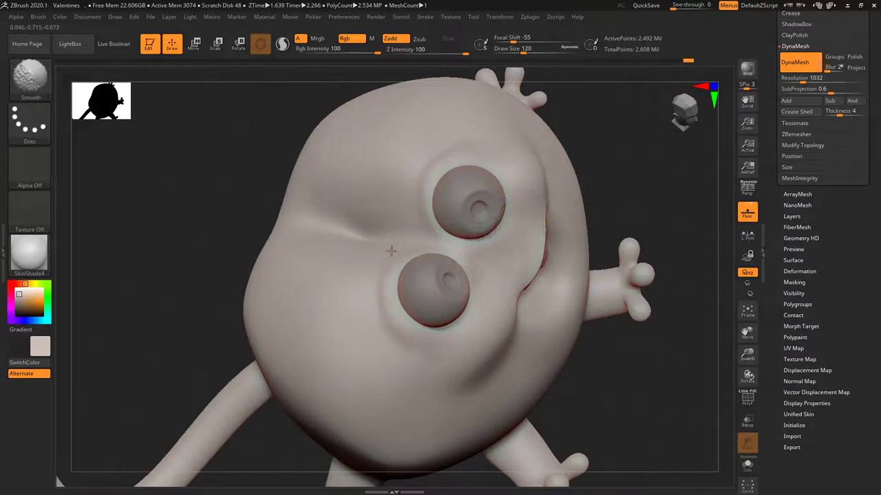
pyautogui.moveTo(645, 188); pyautogui.dragTo(611, 190)
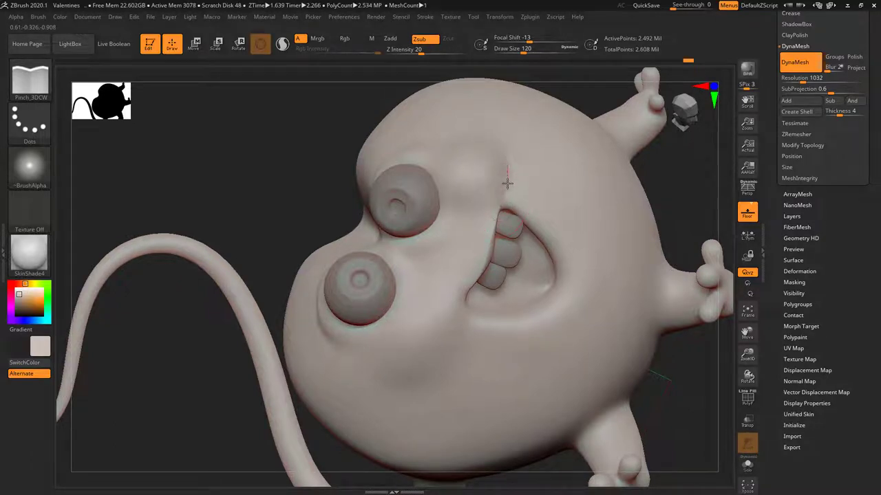
pyautogui.moveTo(505, 163); pyautogui.dragTo(502, 193)
pyautogui.moveTo(496, 141); pyautogui.dragTo(487, 137)
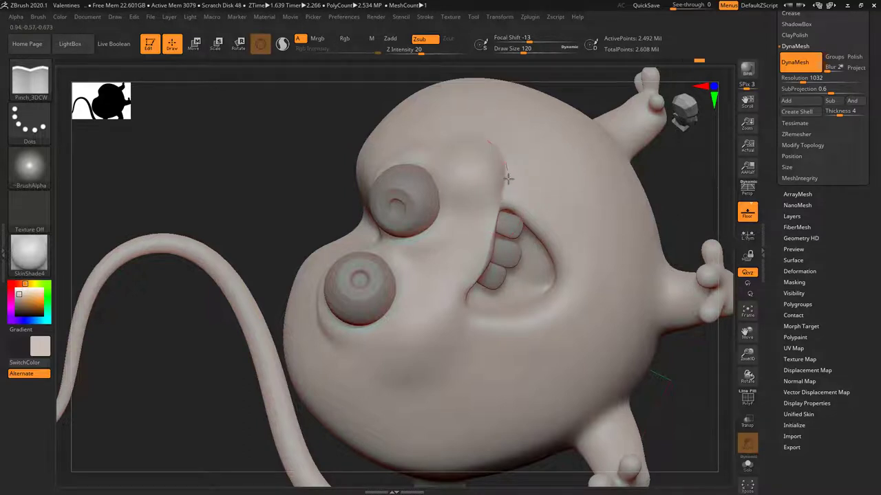
# Step: Pinch a matching crease under the character's right cheek and smooth the skin around it
pyautogui.moveTo(657, 366); pyautogui.dragTo(623, 336)
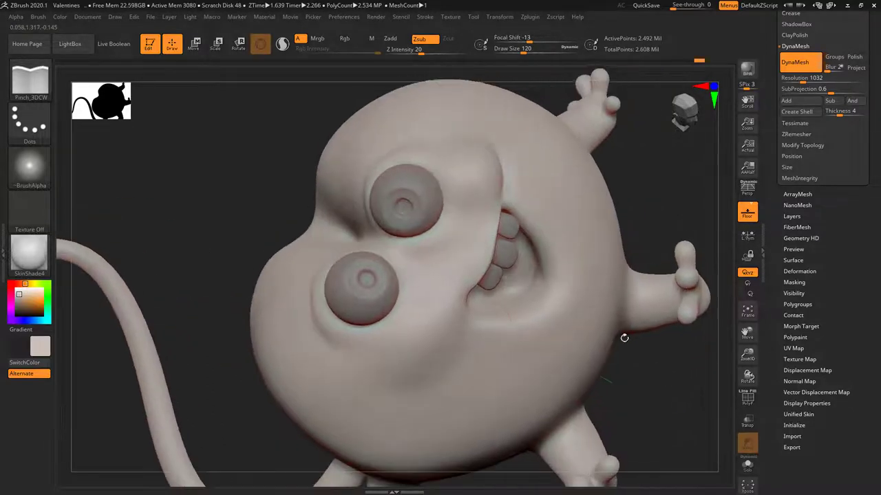
pyautogui.moveTo(447, 375); pyautogui.dragTo(399, 382)
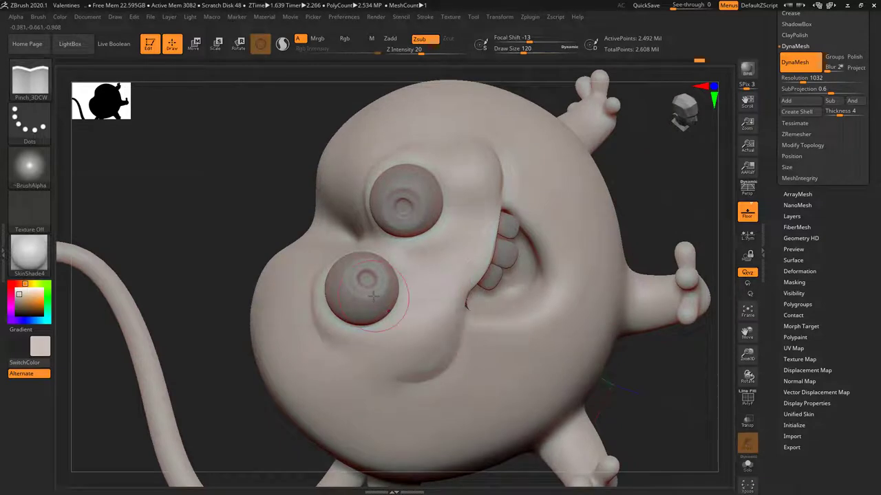
pyautogui.moveTo(621, 396); pyautogui.dragTo(598, 385)
pyautogui.press('shift')
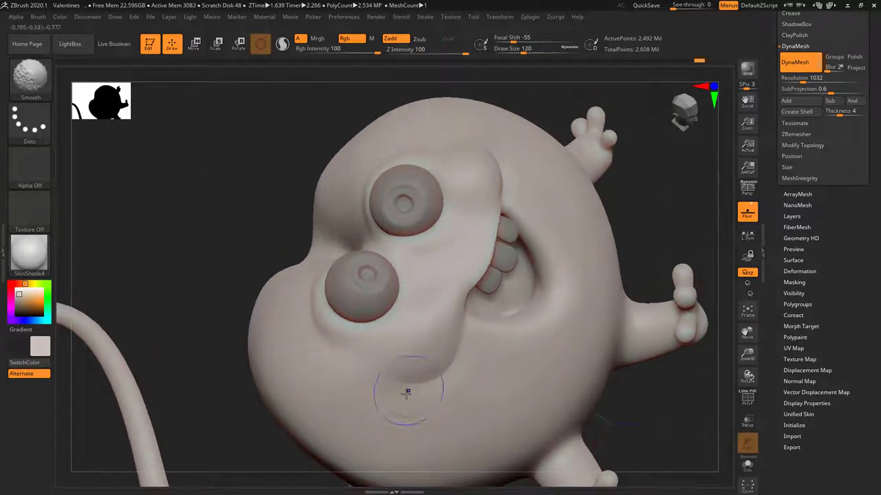
pyautogui.keyDown('shift'); pyautogui.moveTo(435, 393); pyautogui.dragTo(443, 340); pyautogui.keyUp('shift')
pyautogui.keyDown('shift'); pyautogui.moveTo(407, 387); pyautogui.dragTo(461, 354); pyautogui.keyUp('shift')
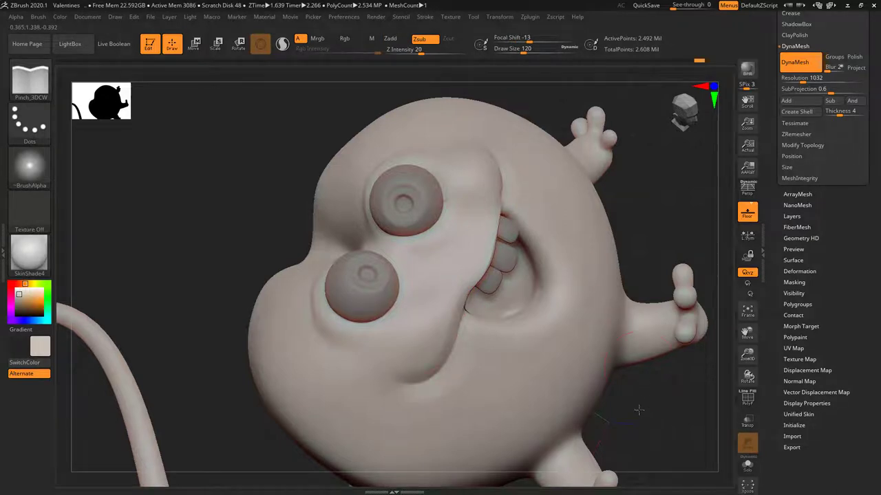
pyautogui.moveTo(635, 409); pyautogui.dragTo(507, 368)
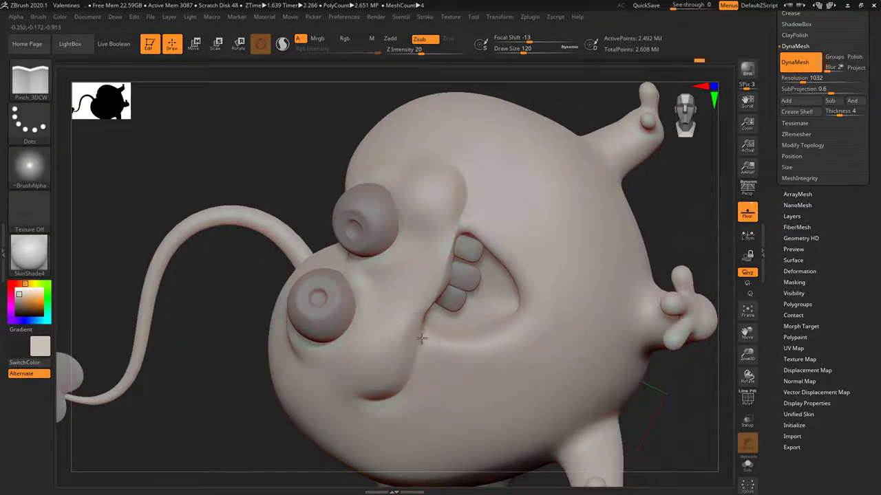
pyautogui.moveTo(665, 378)
pyautogui.mouseDown()
pyautogui.moveTo(698, 389)
pyautogui.moveTo(684, 386)
pyautogui.moveTo(665, 328)
pyautogui.moveTo(637, 304)
pyautogui.moveTo(657, 336)
pyautogui.moveTo(661, 304)
pyautogui.mouseUp()
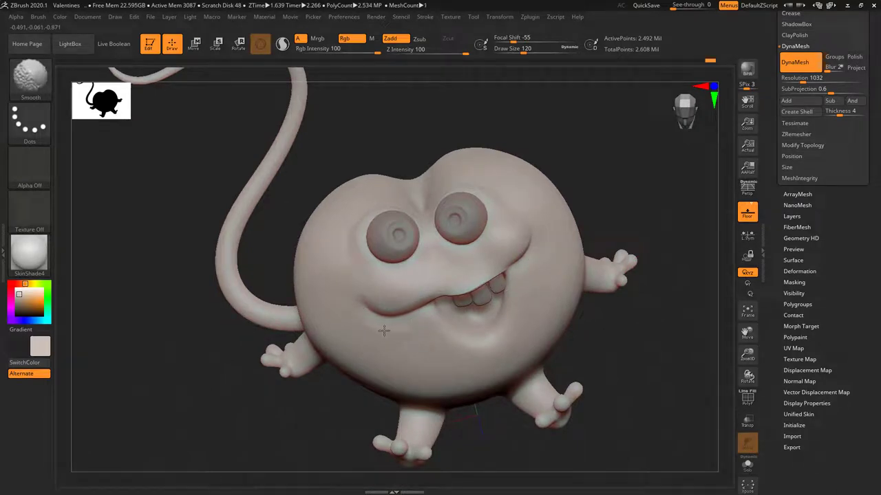
# Step: Fill the skin beneath the lip with the Fill_3DCW brush and even it out with the sPolish brush
pyautogui.moveTo(654, 328); pyautogui.dragTo(661, 326)
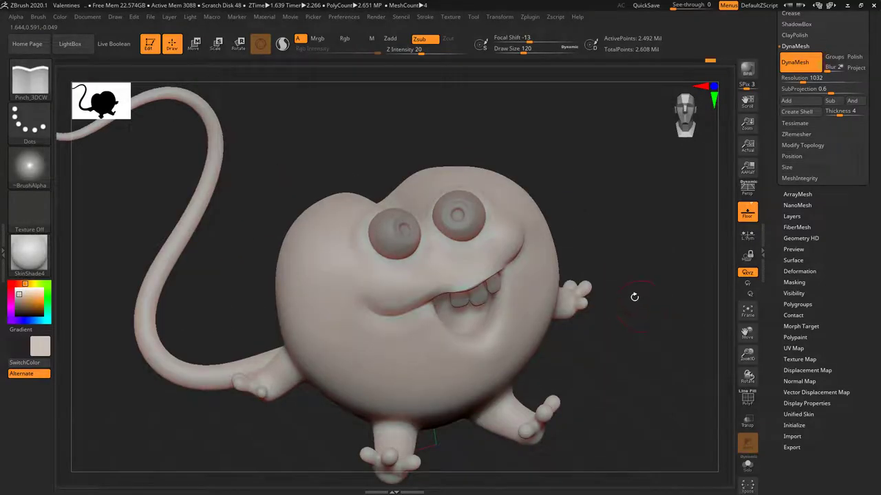
pyautogui.press('b')
pyautogui.click(665, 422)
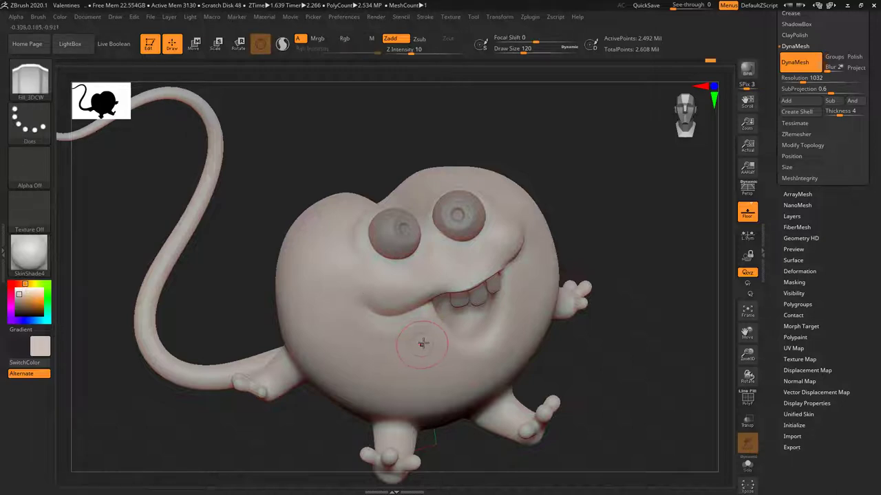
pyautogui.press('b')
pyautogui.press('s')
pyautogui.press('p')
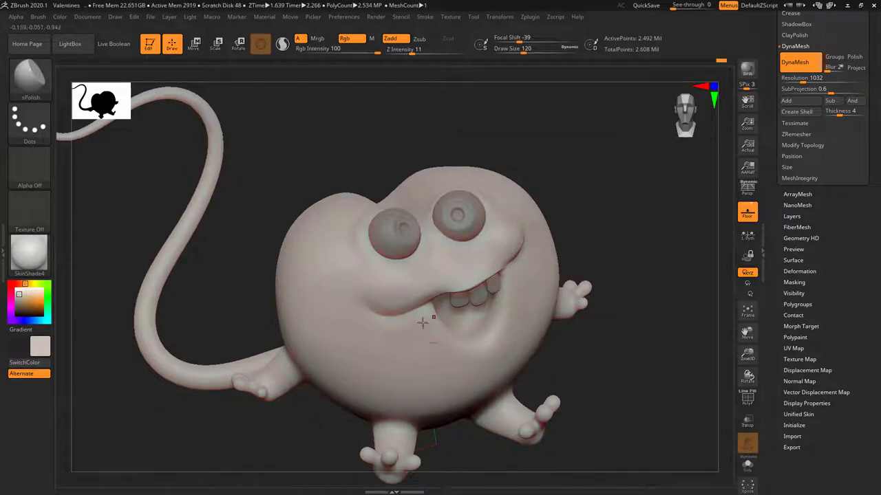
pyautogui.moveTo(595, 221); pyautogui.dragTo(525, 271)
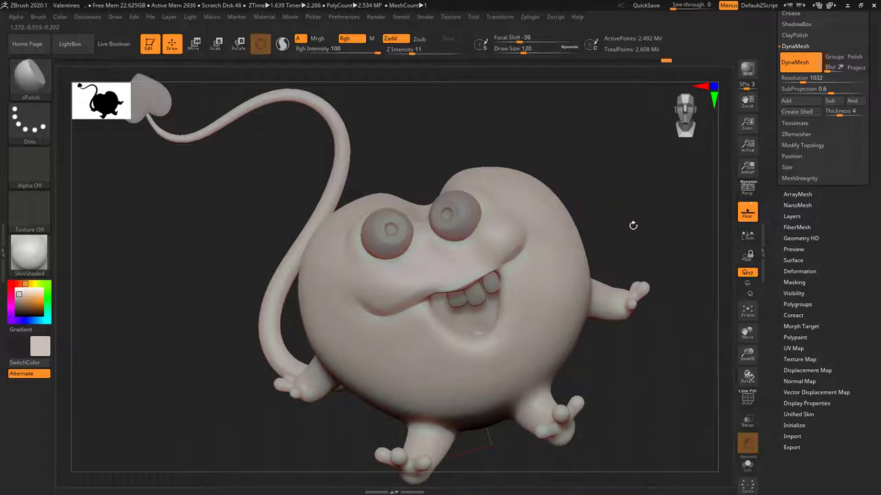
# Step: Smooth the character's cheeks and the upper lip around both ends of the smile
pyautogui.moveTo(633, 227); pyautogui.dragTo(653, 339)
pyautogui.moveTo(519, 260)
pyautogui.keyDown('shift'); pyautogui.mouseDown()
pyautogui.moveTo(501, 272)
pyautogui.moveTo(528, 242)
pyautogui.mouseUp(); pyautogui.keyUp('shift')
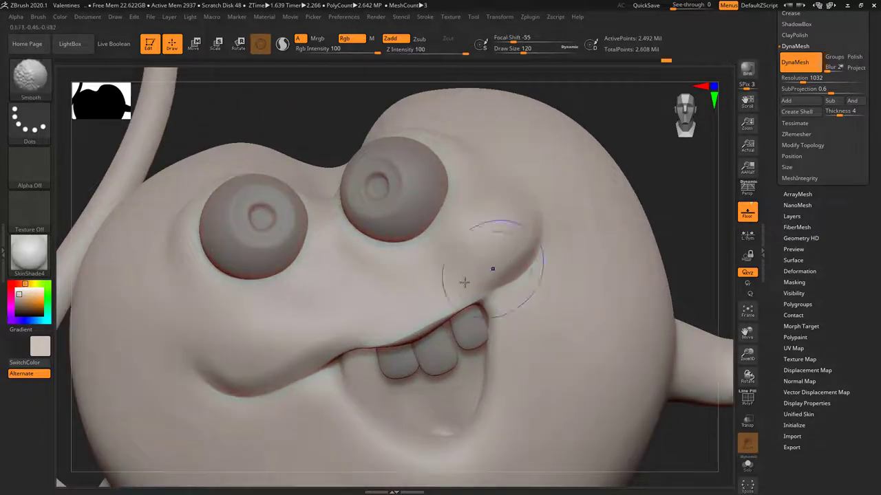
pyautogui.keyDown('shift'); pyautogui.moveTo(310, 382); pyautogui.dragTo(223, 356); pyautogui.keyUp('shift')
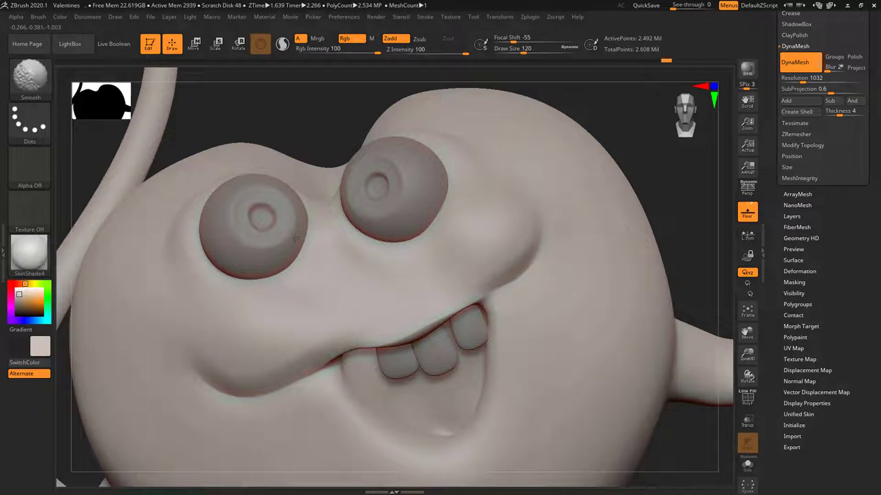
pyautogui.moveTo(698, 254)
pyautogui.mouseDown()
pyautogui.moveTo(673, 204)
pyautogui.moveTo(684, 252)
pyautogui.moveTo(682, 265)
pyautogui.moveTo(679, 255)
pyautogui.moveTo(658, 279)
pyautogui.moveTo(659, 309)
pyautogui.moveTo(678, 356)
pyautogui.moveTo(686, 242)
pyautogui.moveTo(621, 248)
pyautogui.mouseUp()
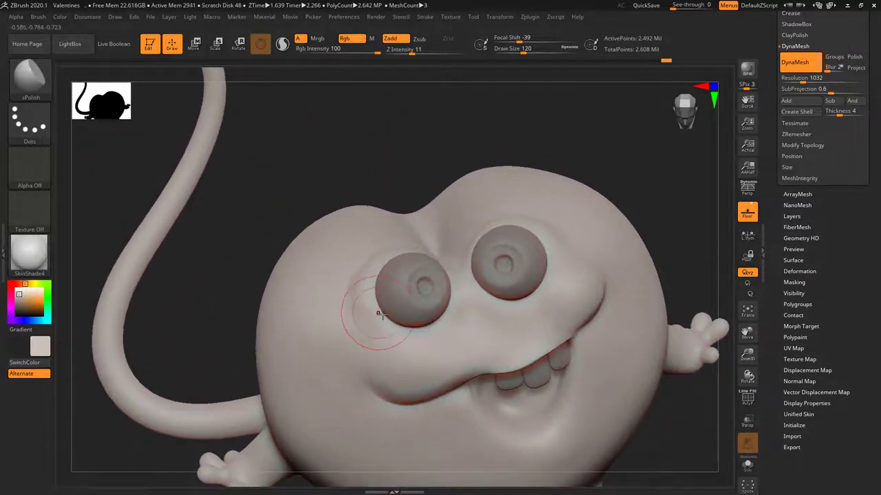
# Step: Smooth the brow and the skin around both eye sockets
pyautogui.moveTo(677, 229); pyautogui.dragTo(690, 232)
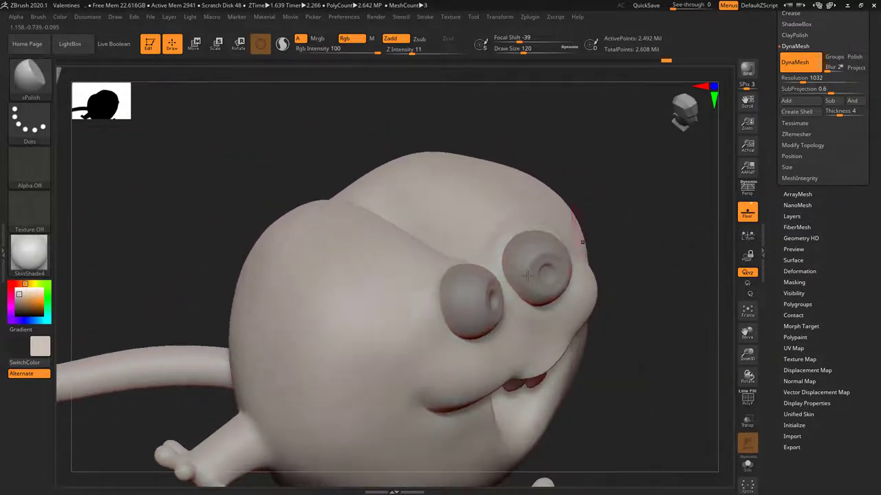
pyautogui.moveTo(435, 294)
pyautogui.keyDown('shift'); pyautogui.mouseDown()
pyautogui.moveTo(440, 269)
pyautogui.moveTo(430, 290)
pyautogui.mouseUp(); pyautogui.keyUp('shift')
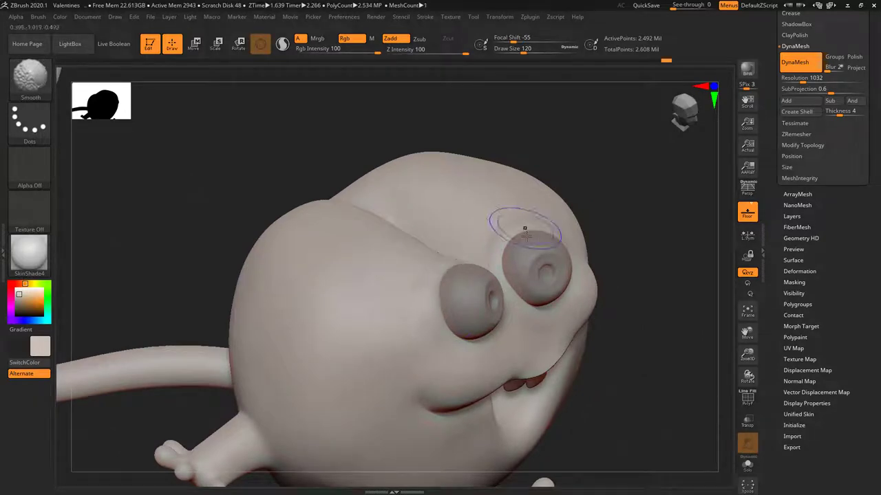
pyautogui.keyDown('shift'); pyautogui.moveTo(525, 229); pyautogui.dragTo(538, 211); pyautogui.keyUp('shift')
pyautogui.moveTo(649, 226); pyautogui.dragTo(614, 275)
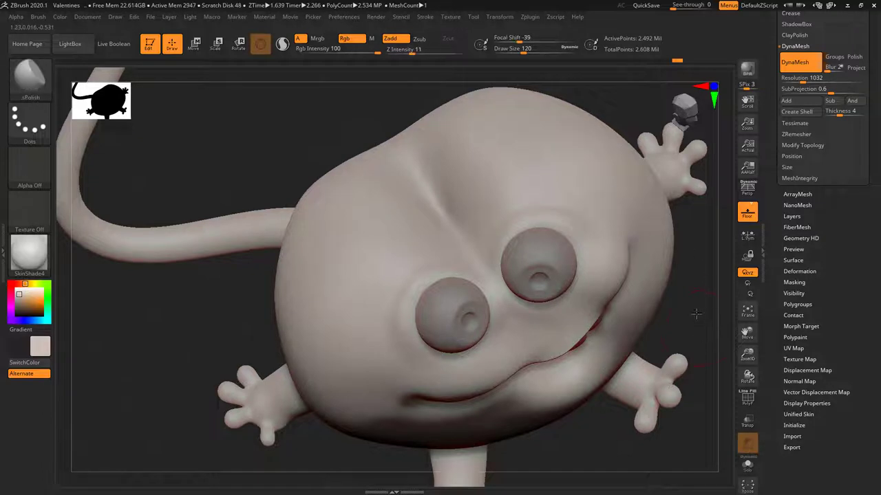
pyautogui.moveTo(695, 314)
pyautogui.keyDown('shift'); pyautogui.mouseDown()
pyautogui.moveTo(711, 317)
pyautogui.moveTo(686, 320)
pyautogui.moveTo(684, 275)
pyautogui.moveTo(680, 319)
pyautogui.moveTo(666, 328)
pyautogui.moveTo(688, 374)
pyautogui.moveTo(674, 315)
pyautogui.moveTo(697, 388)
pyautogui.moveTo(641, 305)
pyautogui.mouseUp(); pyautogui.keyUp('shift')
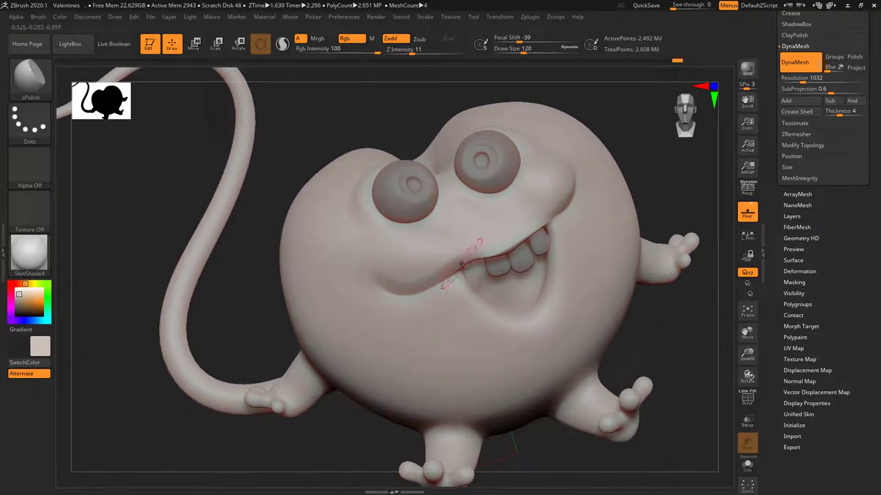
# Step: Sharpen the upper lip's edge and the mouth corners with the Pinch_3DCW brush
pyautogui.press('b')
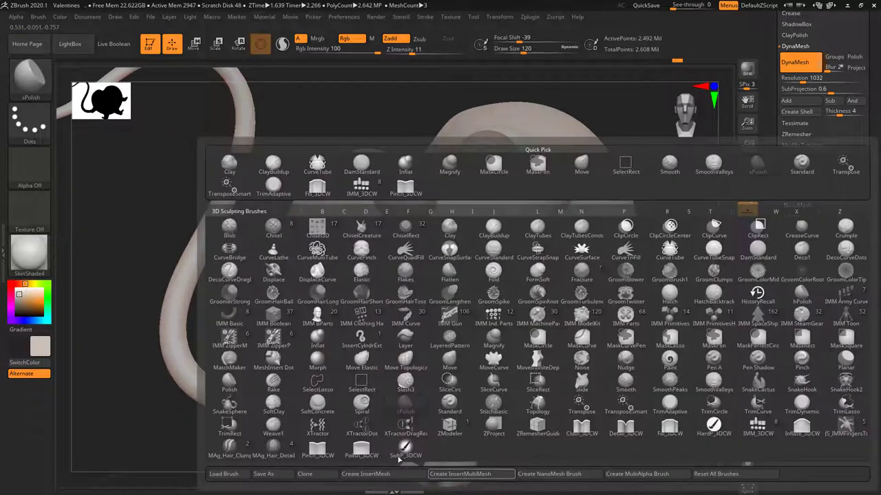
pyautogui.click(319, 448)
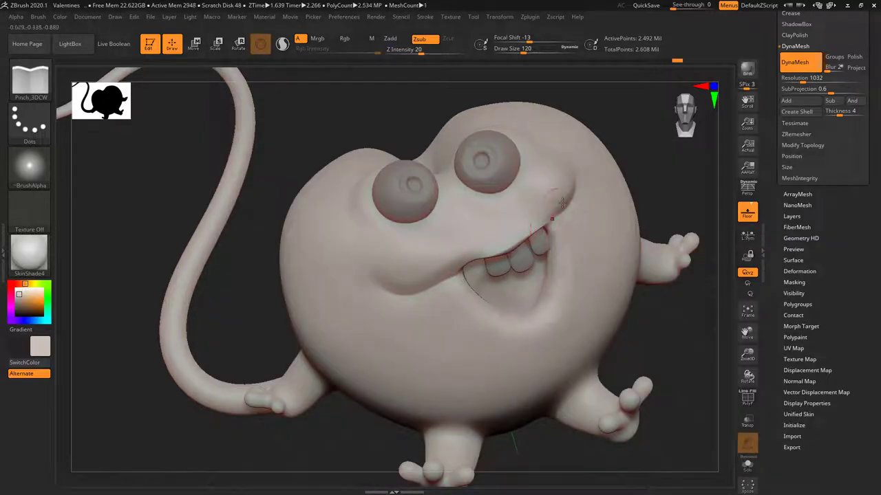
pyautogui.moveTo(658, 330); pyautogui.dragTo(567, 338)
pyautogui.press('shift')
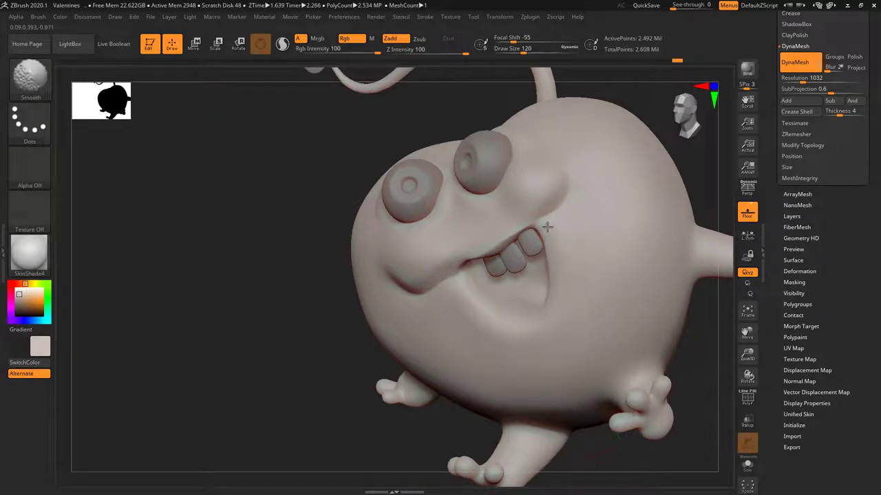
# Step: Polish the lower lip and the rim of the open mouth with the sPolish brush
pyautogui.press('b')
pyautogui.press('s')
pyautogui.press('p')
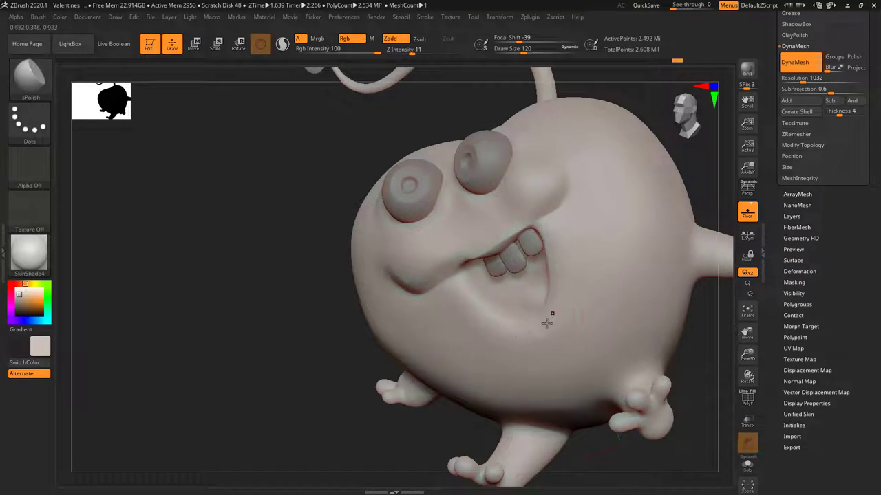
pyautogui.moveTo(697, 160)
pyautogui.keyDown('shift'); pyautogui.mouseDown()
pyautogui.moveTo(697, 173)
pyautogui.moveTo(694, 160)
pyautogui.mouseUp(); pyautogui.keyUp('shift')
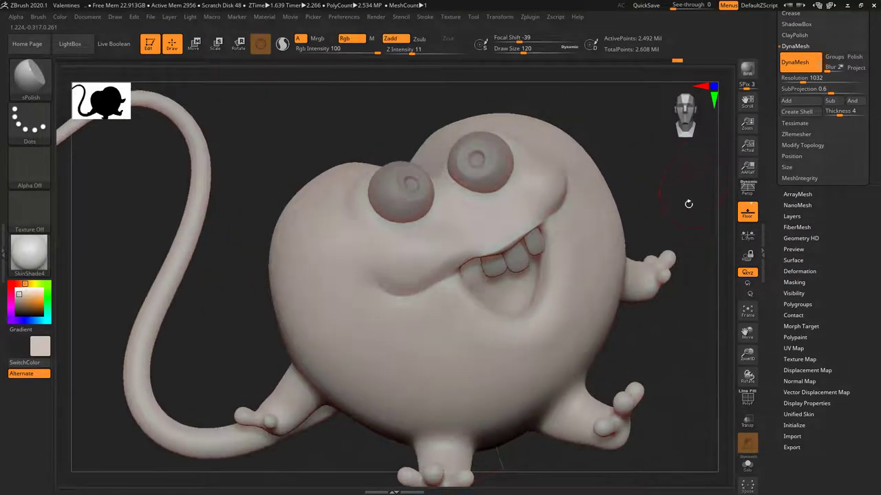
pyautogui.keyDown('alt'); pyautogui.moveTo(686, 204); pyautogui.dragTo(671, 176); pyautogui.keyUp('alt')
pyautogui.moveTo(671, 227)
pyautogui.mouseDown()
pyautogui.moveTo(674, 302)
pyautogui.moveTo(633, 279)
pyautogui.moveTo(643, 292)
pyautogui.moveTo(636, 285)
pyautogui.moveTo(671, 267)
pyautogui.moveTo(679, 278)
pyautogui.moveTo(668, 289)
pyautogui.moveTo(665, 242)
pyautogui.moveTo(642, 246)
pyautogui.moveTo(646, 336)
pyautogui.moveTo(686, 281)
pyautogui.moveTo(674, 287)
pyautogui.moveTo(681, 294)
pyautogui.moveTo(701, 249)
pyautogui.moveTo(681, 241)
pyautogui.moveTo(664, 291)
pyautogui.moveTo(668, 262)
pyautogui.moveTo(674, 299)
pyautogui.moveTo(684, 293)
pyautogui.moveTo(672, 299)
pyautogui.moveTo(672, 269)
pyautogui.moveTo(676, 279)
pyautogui.moveTo(659, 266)
pyautogui.moveTo(654, 324)
pyautogui.moveTo(672, 260)
pyautogui.moveTo(669, 313)
pyautogui.moveTo(666, 268)
pyautogui.moveTo(671, 282)
pyautogui.mouseUp()
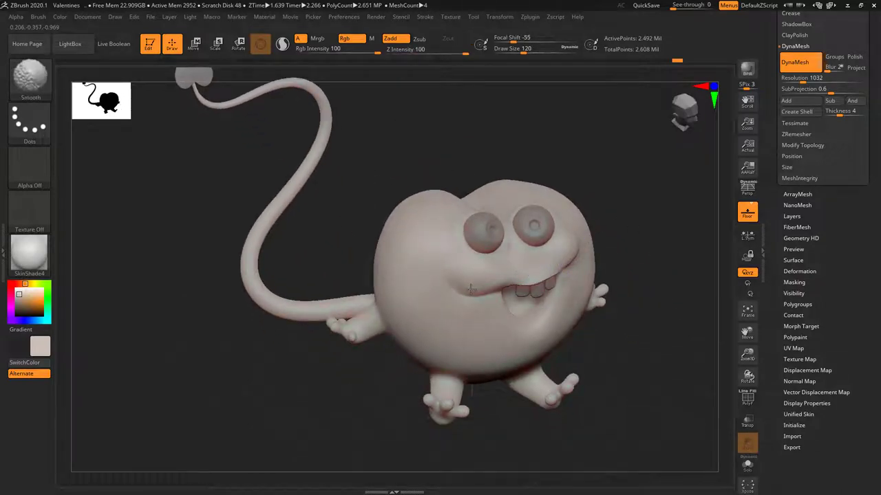
# Step: Smooth and polish the muzzle and cheeks beneath the eyes with the sPolish brush
pyautogui.moveTo(650, 247); pyautogui.dragTo(641, 244)
pyautogui.press('b')
pyautogui.press('s')
pyautogui.press('p')
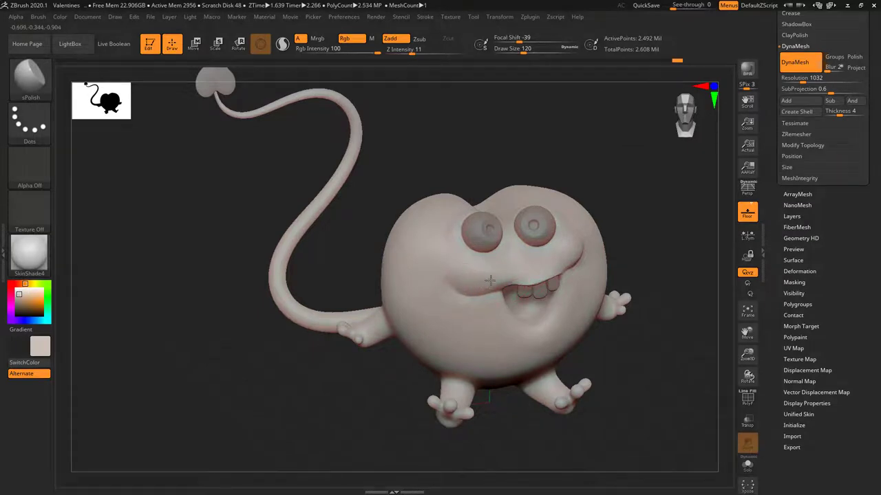
pyautogui.moveTo(603, 236); pyautogui.dragTo(621, 236)
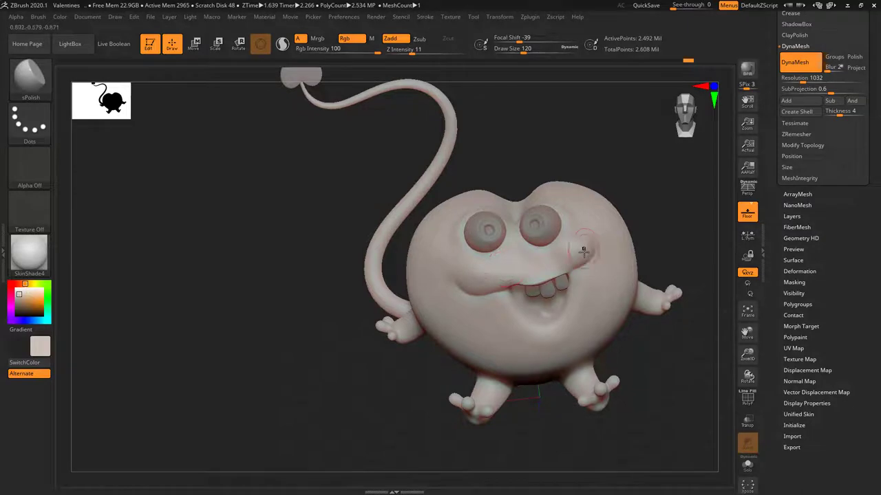
pyautogui.moveTo(666, 219); pyautogui.dragTo(660, 279)
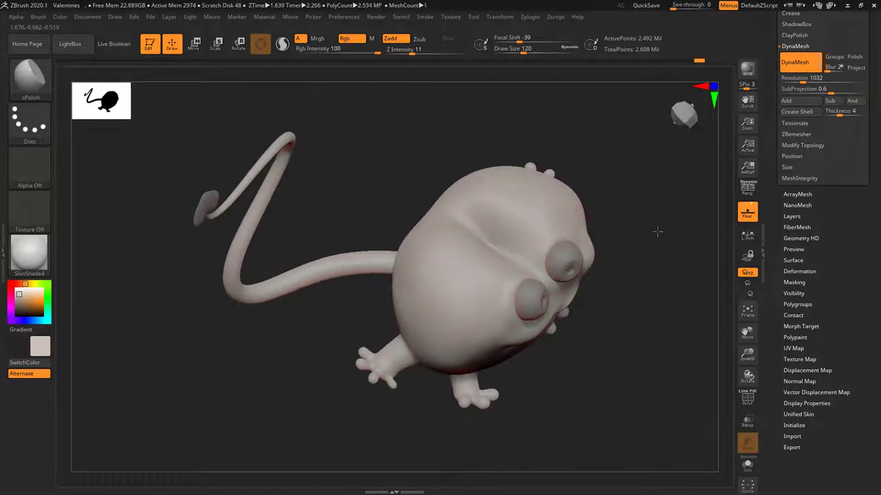
pyautogui.moveTo(657, 232); pyautogui.dragTo(664, 315)
# Step: Carve a curved crease around the outer side of the first eye with the DamStandard brush
pyautogui.press('b')
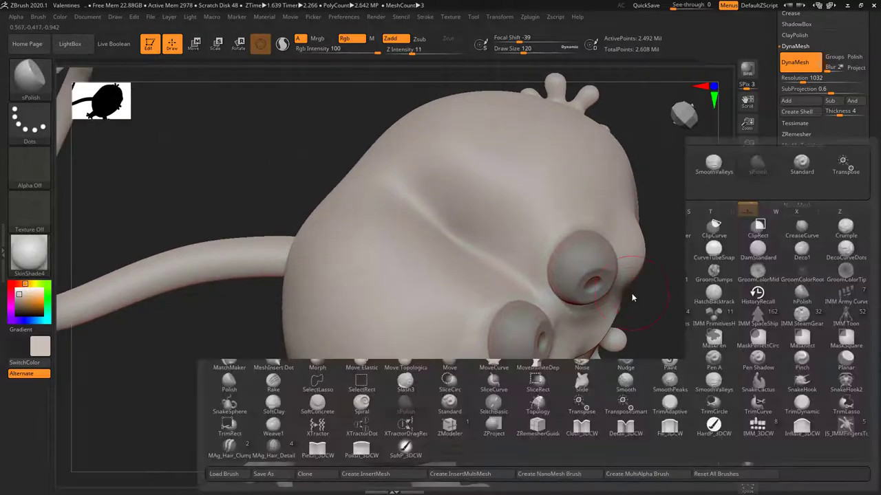
pyautogui.press('d')
pyautogui.press('s')
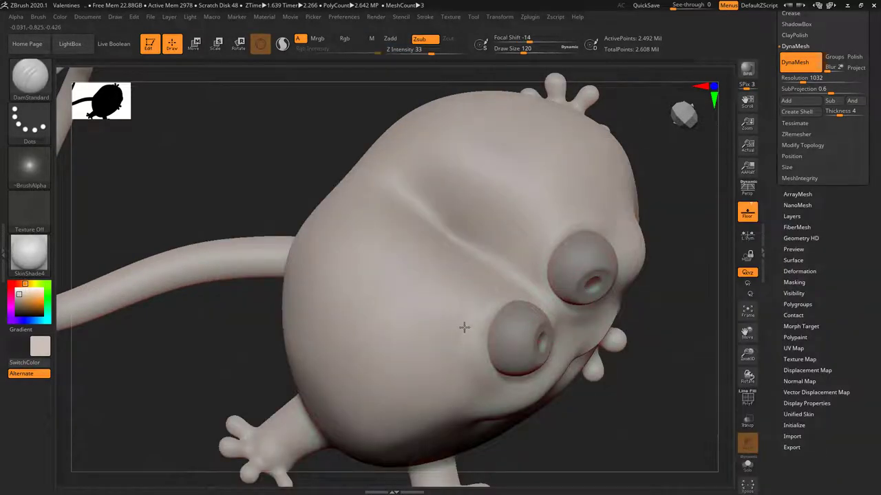
pyautogui.hotkey('ctrl', 'z')
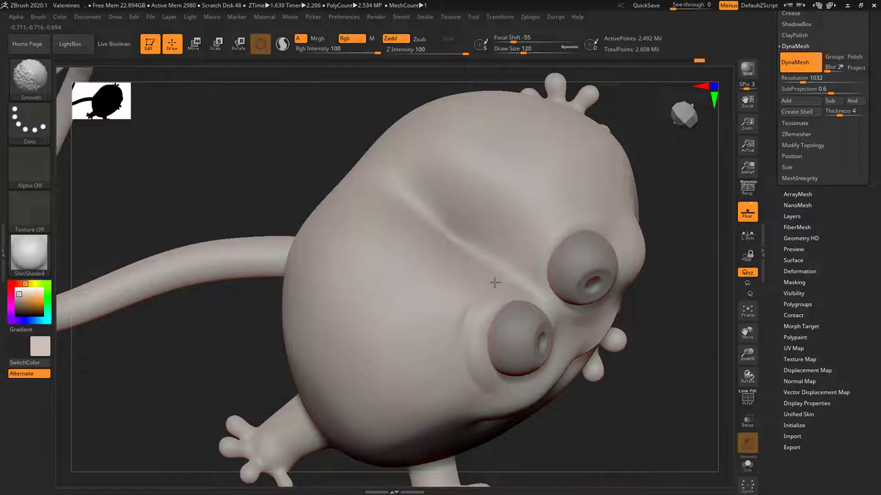
# Step: Carve a matching crease above the other eye and smooth the skin around both eyelid folds
pyautogui.moveTo(676, 273); pyautogui.dragTo(678, 214)
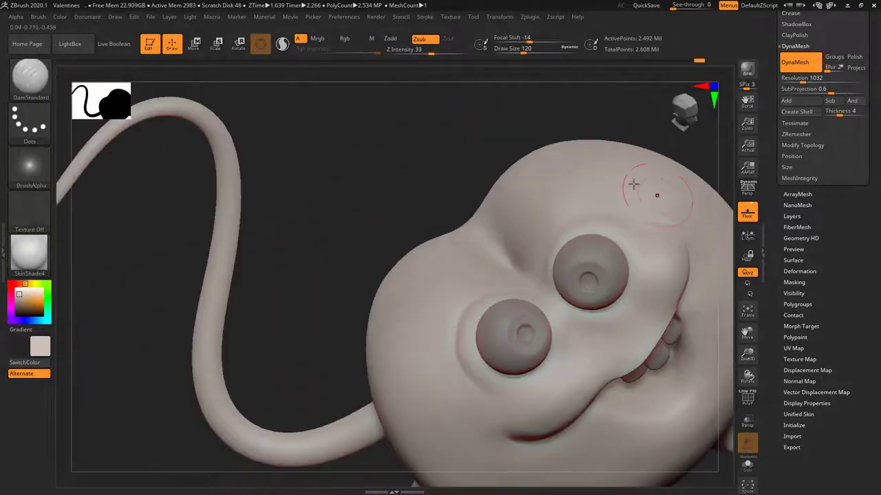
pyautogui.moveTo(598, 122); pyautogui.dragTo(507, 226)
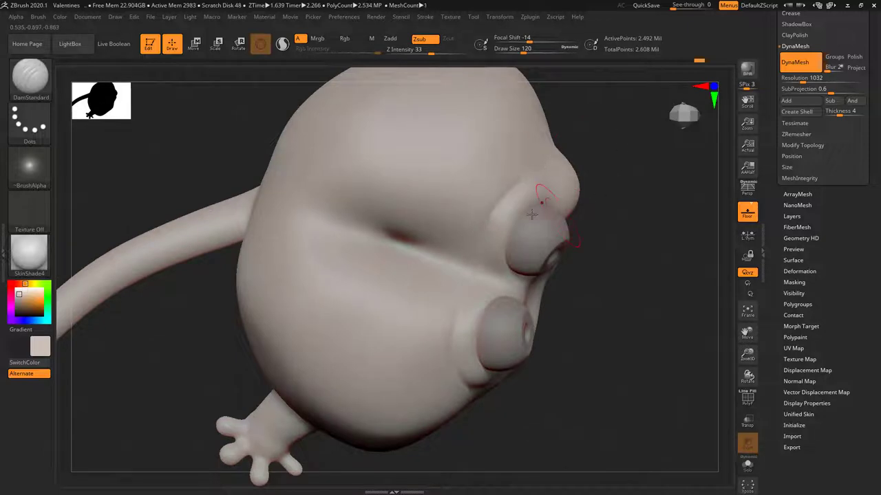
pyautogui.moveTo(530, 180); pyautogui.dragTo(519, 183)
pyautogui.moveTo(487, 268)
pyautogui.keyDown('shift'); pyautogui.mouseDown()
pyautogui.moveTo(485, 234)
pyautogui.moveTo(526, 177)
pyautogui.mouseUp(); pyautogui.keyUp('shift')
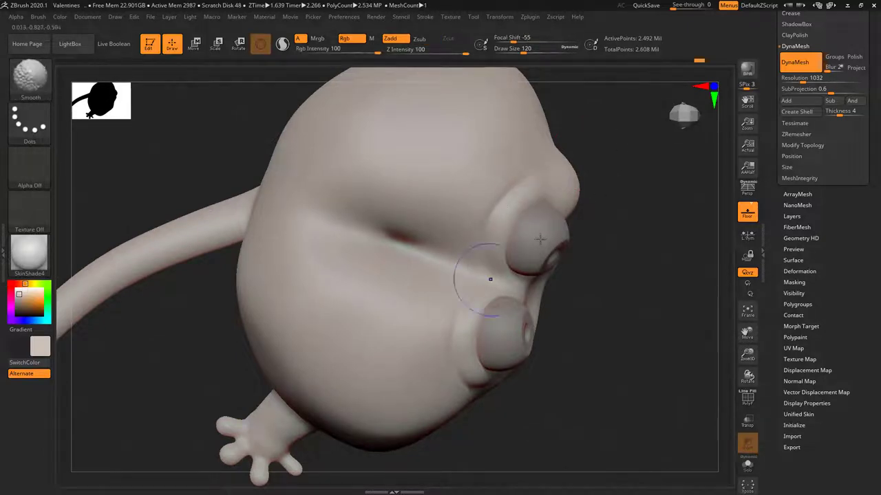
pyautogui.moveTo(623, 270); pyautogui.dragTo(526, 237)
pyautogui.moveTo(503, 183)
pyautogui.keyDown('shift'); pyautogui.mouseDown()
pyautogui.moveTo(468, 210)
pyautogui.moveTo(484, 164)
pyautogui.mouseUp(); pyautogui.keyUp('shift')
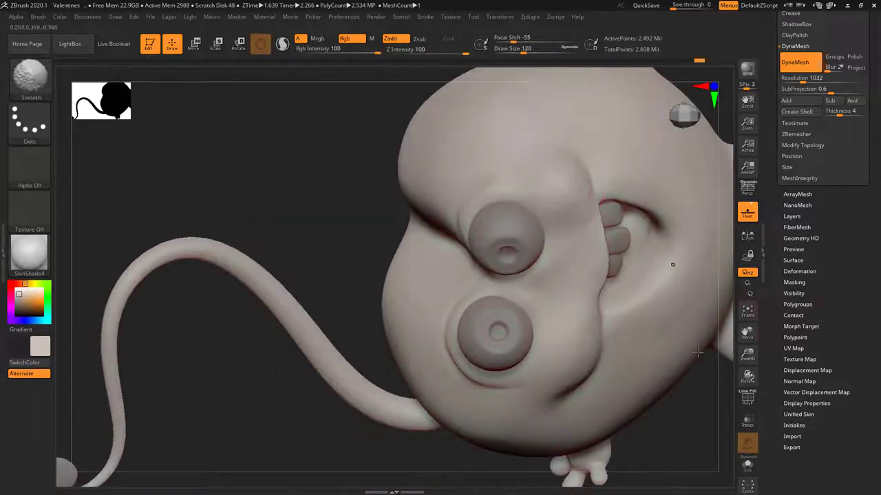
# Step: Reduce the draw size to 94 and try short creases beneath the inner corners of the eyes, undoing the last strokes
pyautogui.moveTo(672, 263); pyautogui.dragTo(712, 396, button='right')
pyautogui.moveTo(704, 147)
pyautogui.mouseDown()
pyautogui.moveTo(697, 183)
pyautogui.moveTo(708, 173)
pyautogui.mouseUp()
pyautogui.moveTo(667, 233)
pyautogui.mouseDown()
pyautogui.moveTo(665, 255)
pyautogui.moveTo(690, 305)
pyautogui.moveTo(677, 278)
pyautogui.moveTo(672, 365)
pyautogui.mouseUp()
pyautogui.press('f')
pyautogui.press('space')
pyautogui.moveTo(379, 291); pyautogui.dragTo(376, 291)
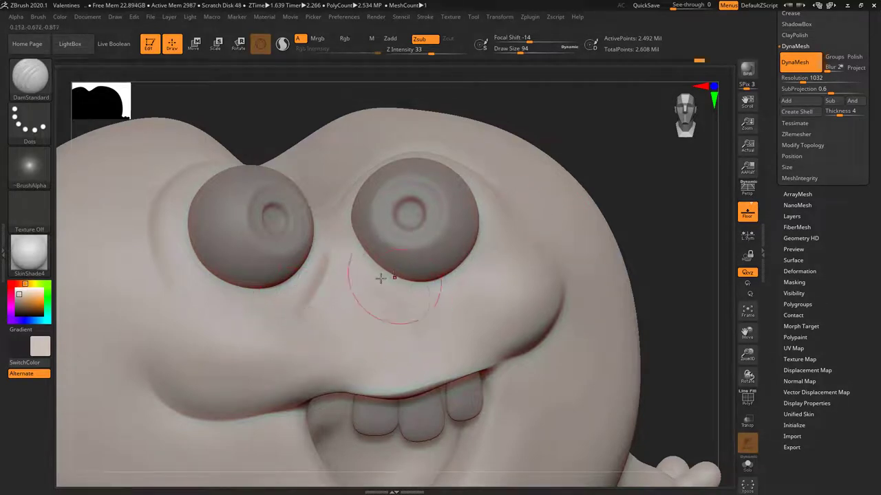
pyautogui.press('ctrl')
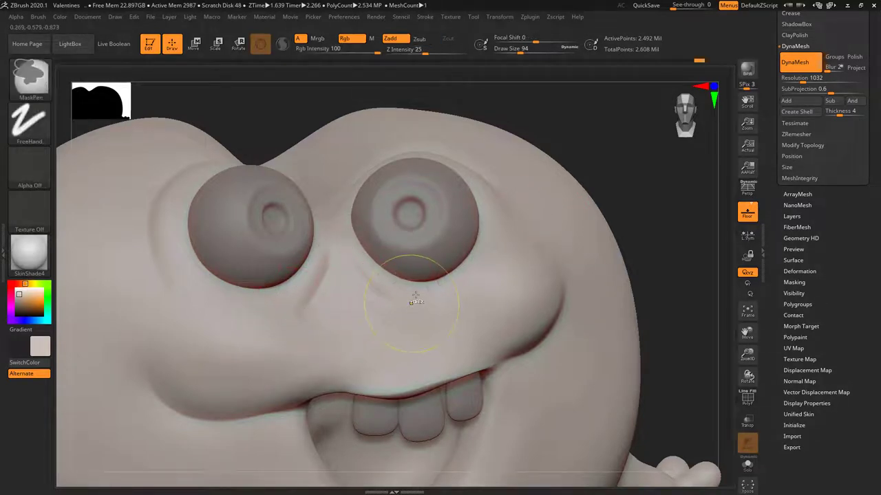
pyautogui.hotkey('ctrl', 'z')
pyautogui.hotkey('ctrl', 'z')
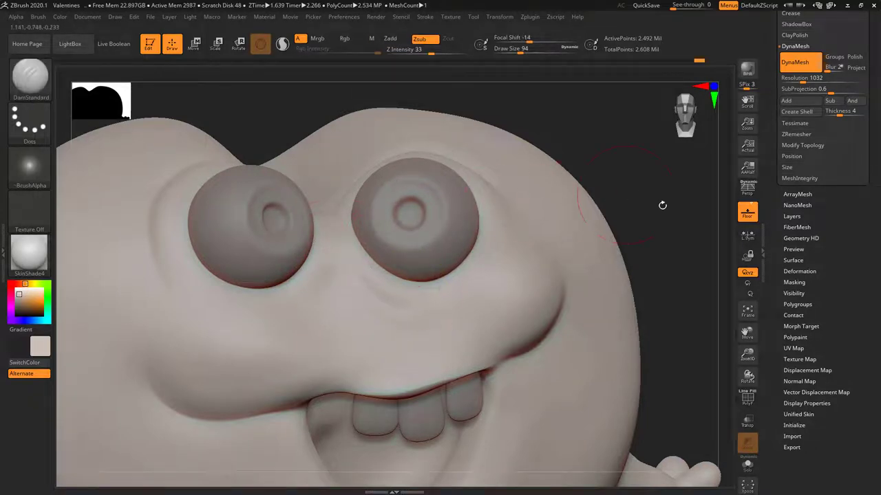
# Step: Carve curved creases under the inner corners of both eyes and soften them
pyautogui.moveTo(662, 205)
pyautogui.mouseDown()
pyautogui.moveTo(668, 193)
pyautogui.moveTo(658, 243)
pyautogui.moveTo(454, 313)
pyautogui.mouseUp()
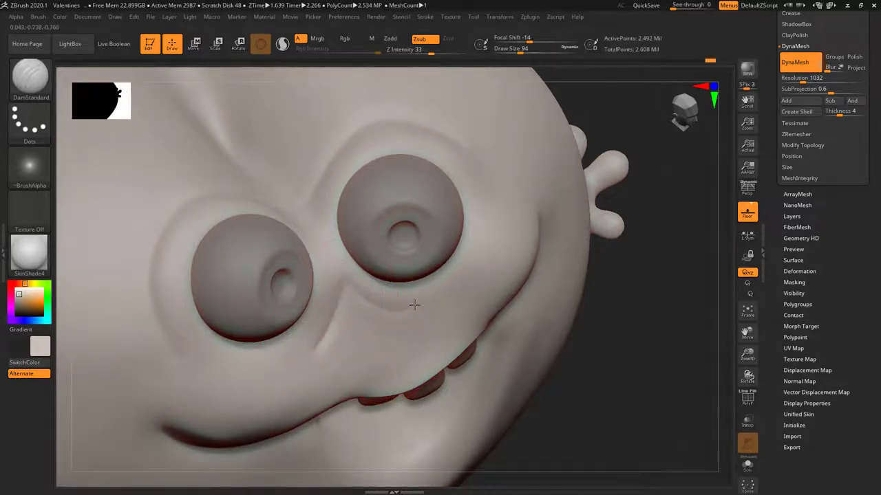
pyautogui.moveTo(663, 337)
pyautogui.keyDown('shift'); pyautogui.mouseDown()
pyautogui.moveTo(678, 349)
pyautogui.moveTo(680, 369)
pyautogui.mouseUp(); pyautogui.keyUp('shift')
pyautogui.keyDown('shift'); pyautogui.moveTo(672, 291); pyautogui.dragTo(702, 356); pyautogui.keyUp('shift')
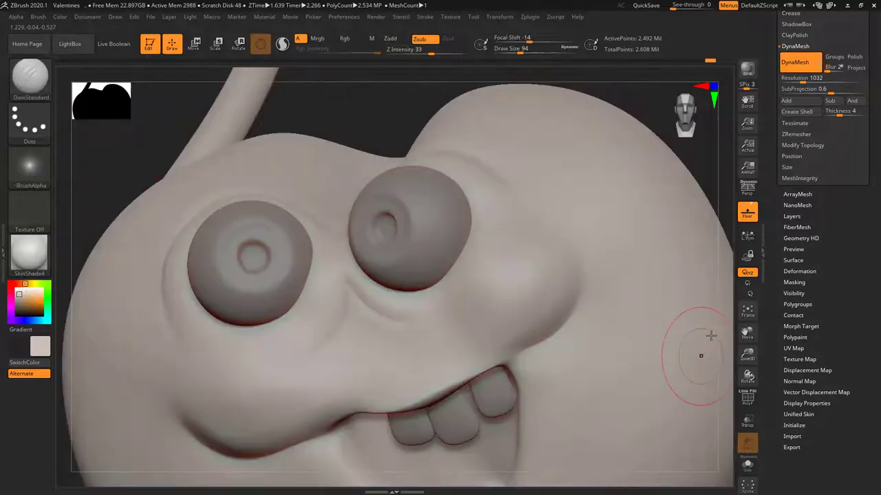
# Step: Smooth the new eye creases and the skin around the mouth while checking the whole character
pyautogui.keyDown('alt'); pyautogui.moveTo(725, 235); pyautogui.dragTo(664, 173); pyautogui.keyUp('alt')
pyautogui.moveTo(657, 224); pyautogui.dragTo(634, 247)
pyautogui.press('shift')
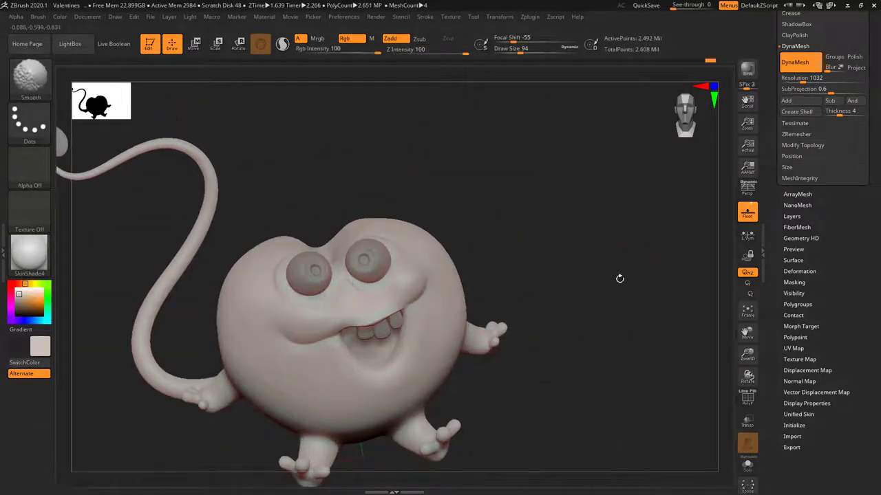
pyautogui.moveTo(642, 344)
pyautogui.keyDown('shift'); pyautogui.mouseDown()
pyautogui.moveTo(646, 370)
pyautogui.moveTo(635, 379)
pyautogui.moveTo(620, 365)
pyautogui.moveTo(644, 429)
pyautogui.moveTo(646, 471)
pyautogui.mouseUp(); pyautogui.keyUp('shift')
pyautogui.press('shift')
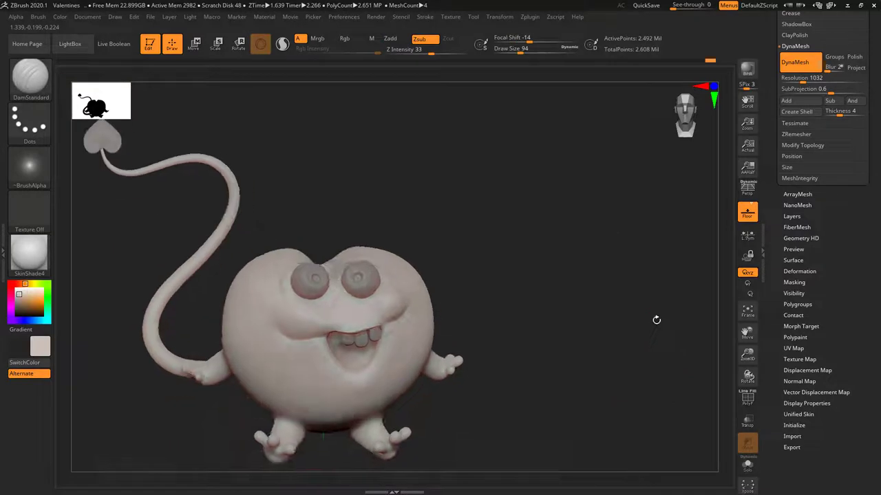
pyautogui.moveTo(655, 319)
pyautogui.mouseDown()
pyautogui.moveTo(654, 351)
pyautogui.moveTo(629, 338)
pyautogui.moveTo(648, 331)
pyautogui.moveTo(615, 328)
pyautogui.moveTo(604, 295)
pyautogui.moveTo(617, 295)
pyautogui.moveTo(617, 335)
pyautogui.moveTo(640, 354)
pyautogui.moveTo(656, 296)
pyautogui.moveTo(610, 297)
pyautogui.mouseUp()
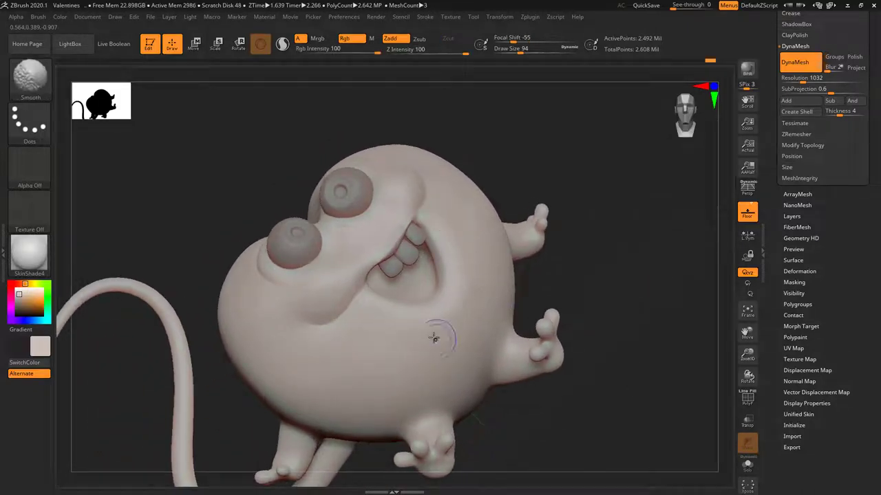
# Step: Switch to the Fill_3DCW brush at draw size 94 and touch up and smooth the skin around the mouth
pyautogui.press('shift')
pyautogui.press('b')
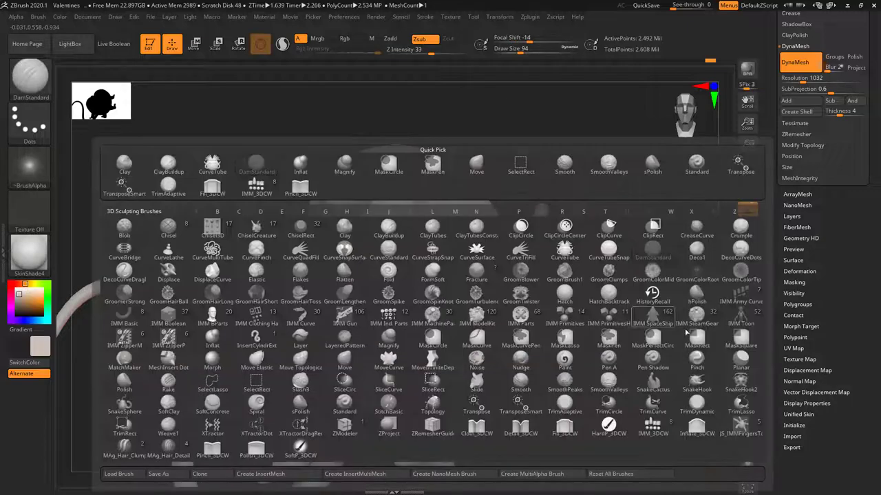
pyautogui.click(298, 169)
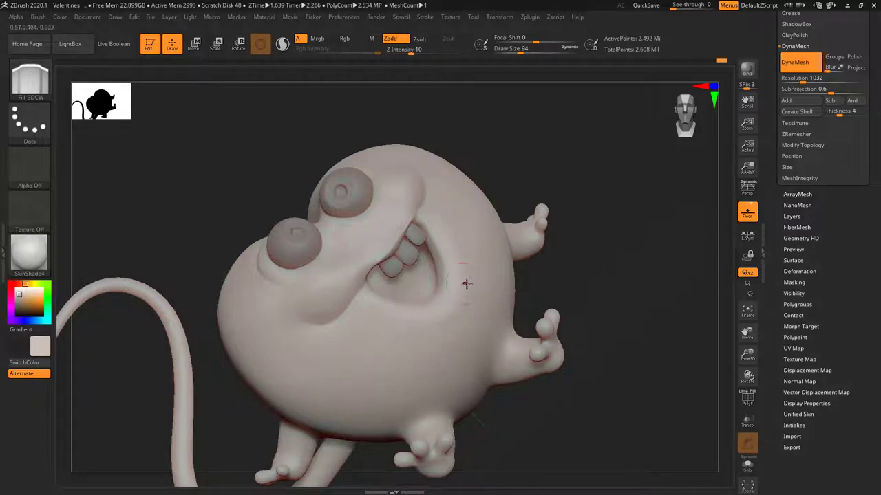
pyautogui.moveTo(617, 232); pyautogui.dragTo(621, 282)
pyautogui.press('shift')
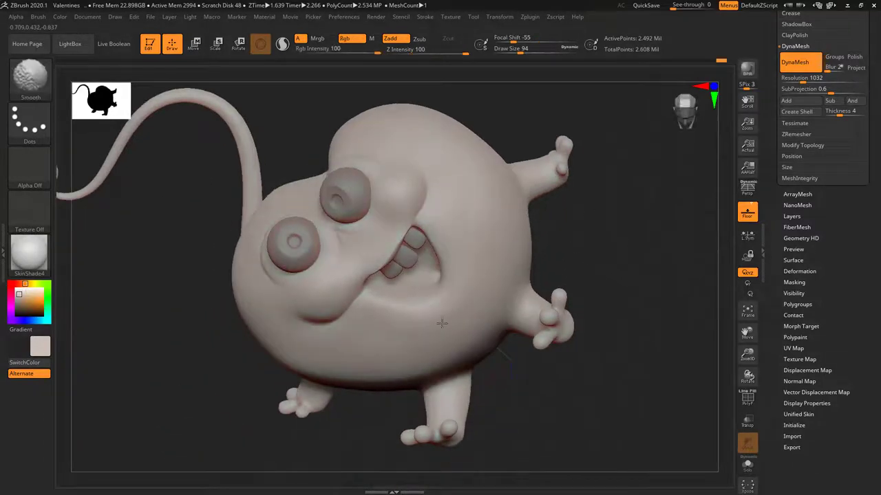
# Step: Examine the whole monster's silhouette, face and tail from several angles
pyautogui.moveTo(621, 246)
pyautogui.mouseDown()
pyautogui.moveTo(603, 206)
pyautogui.moveTo(609, 253)
pyautogui.mouseUp()
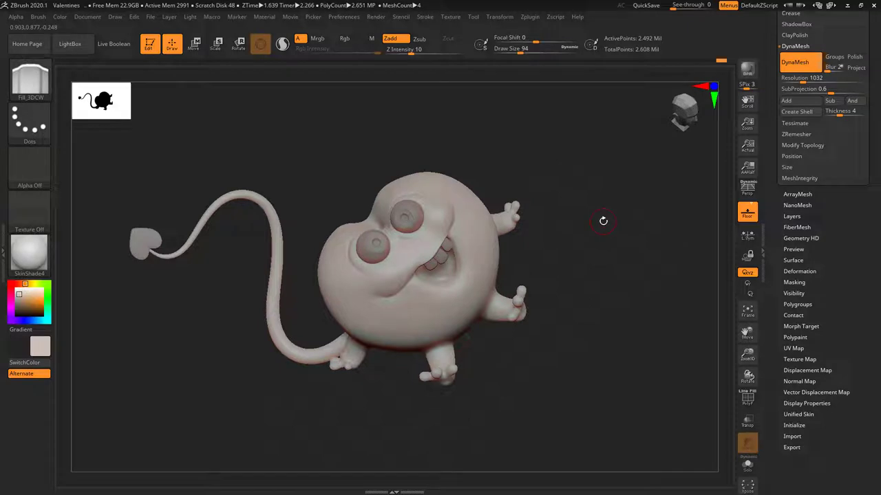
pyautogui.moveTo(663, 283); pyautogui.dragTo(632, 296)
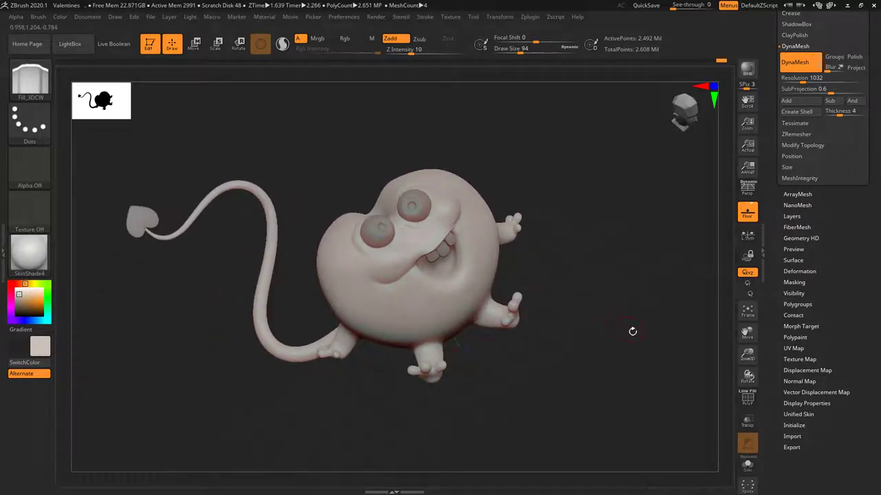
pyautogui.moveTo(633, 332); pyautogui.dragTo(635, 307)
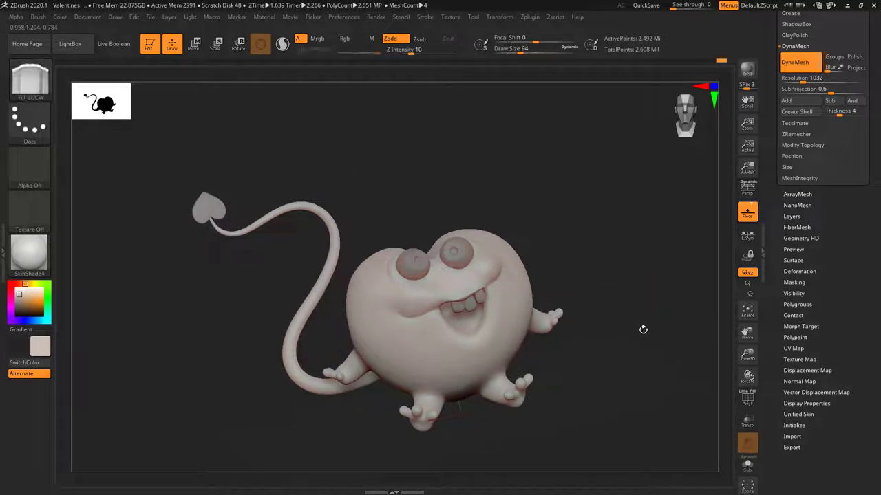
pyautogui.moveTo(643, 339); pyautogui.dragTo(653, 298)
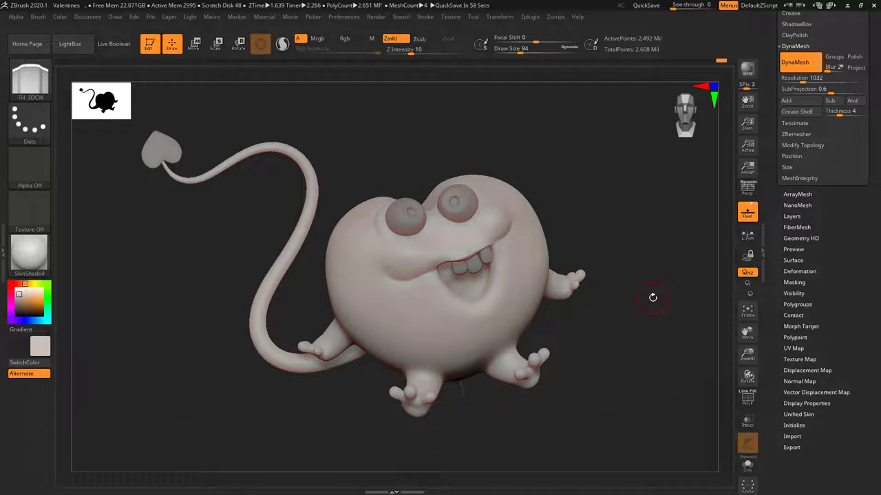
pyautogui.moveTo(652, 295)
pyautogui.mouseDown()
pyautogui.moveTo(657, 316)
pyautogui.moveTo(657, 299)
pyautogui.mouseUp()
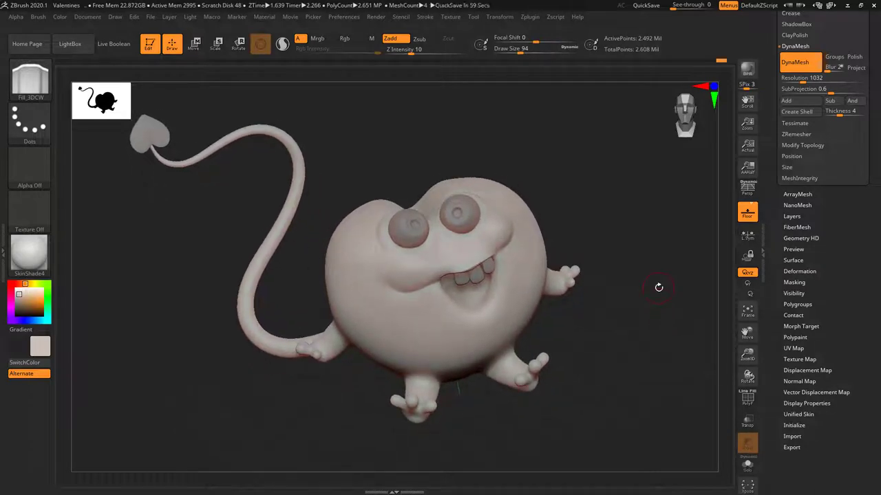
# Step: Save the project over the existing Valentines file in the ValentinesMonster folder
pyautogui.click(149, 16)
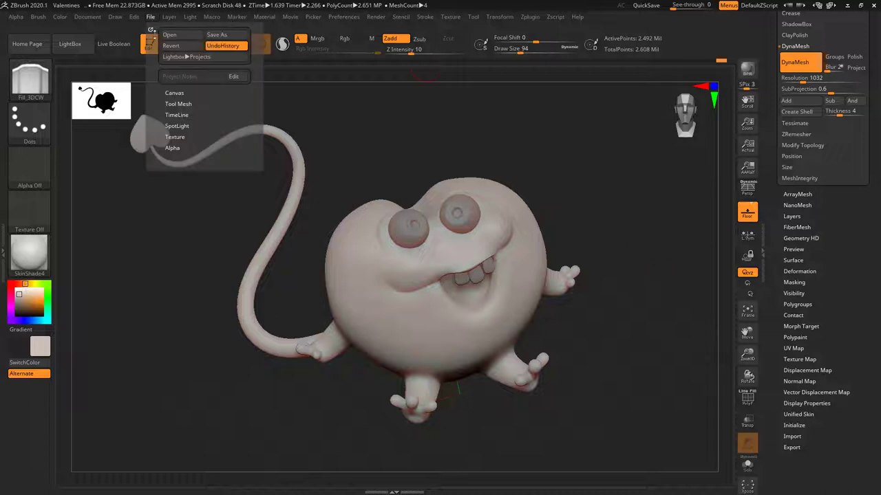
pyautogui.click(217, 34)
pyautogui.click(566, 194)
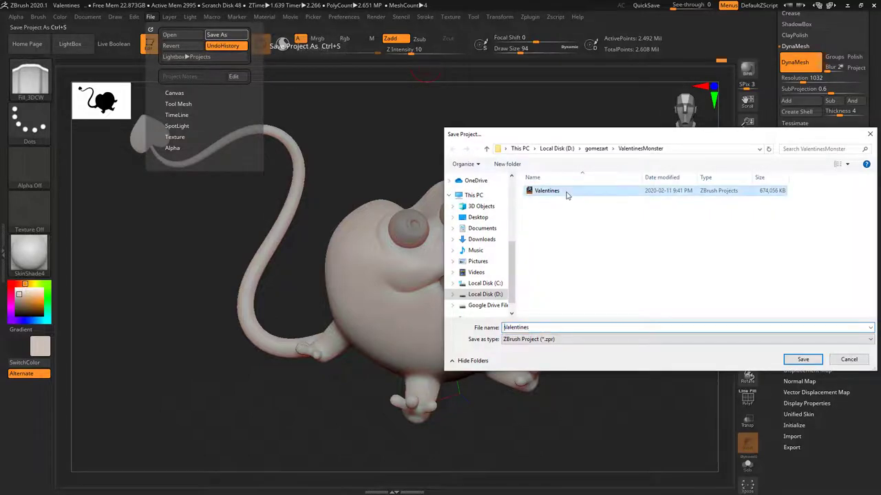
pyautogui.click(803, 361)
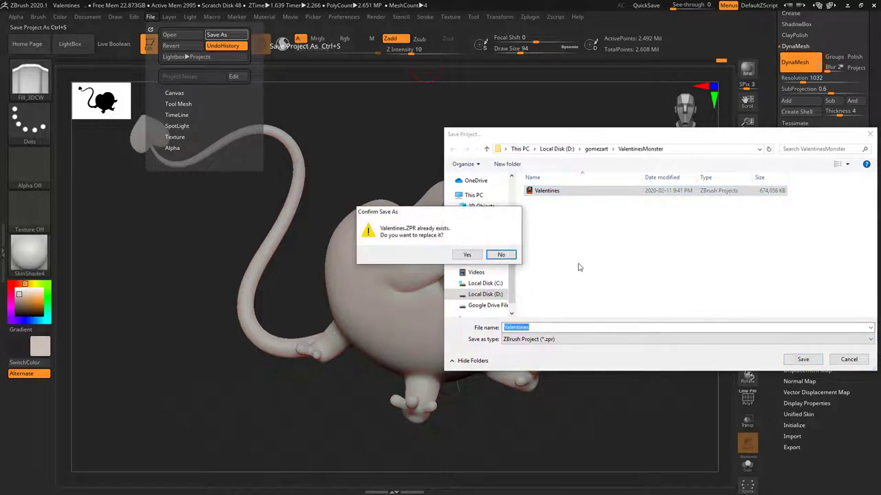
pyautogui.click(467, 255)
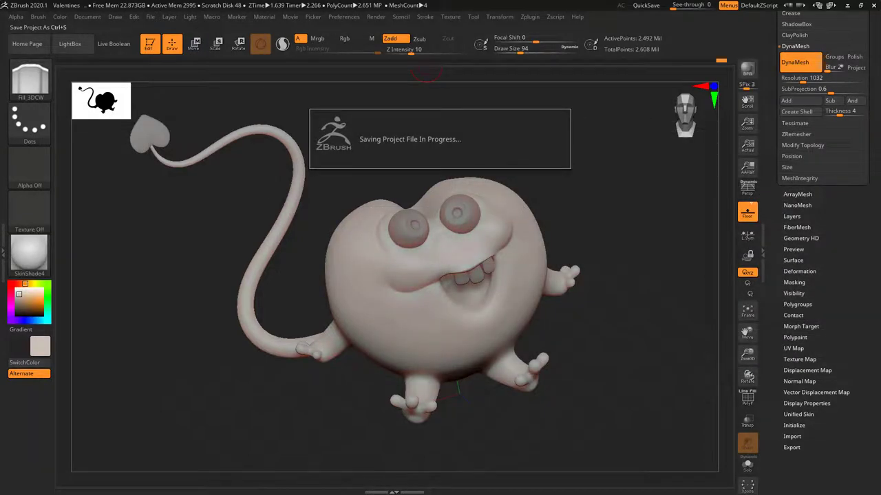